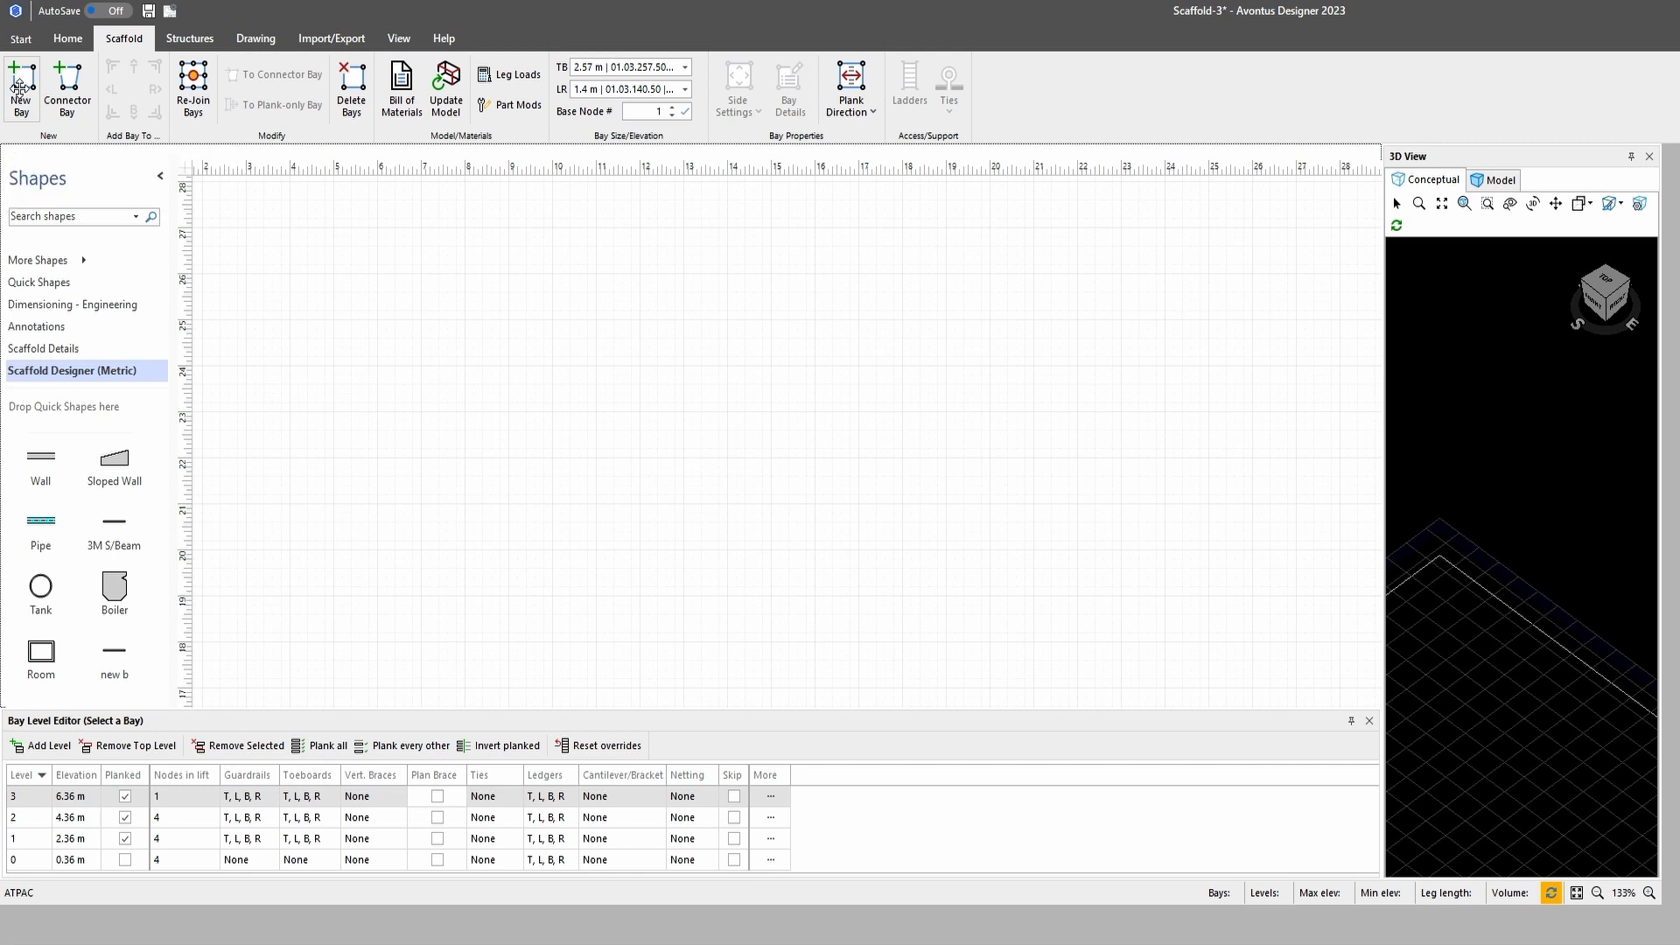
Place a new scaffold bay on the empty drawing grid and set its LR ledger length to 2.57 m
{"action": "left_click", "coordinate": [17, 87]}
{"action": "left_click", "coordinate": [565, 466]}
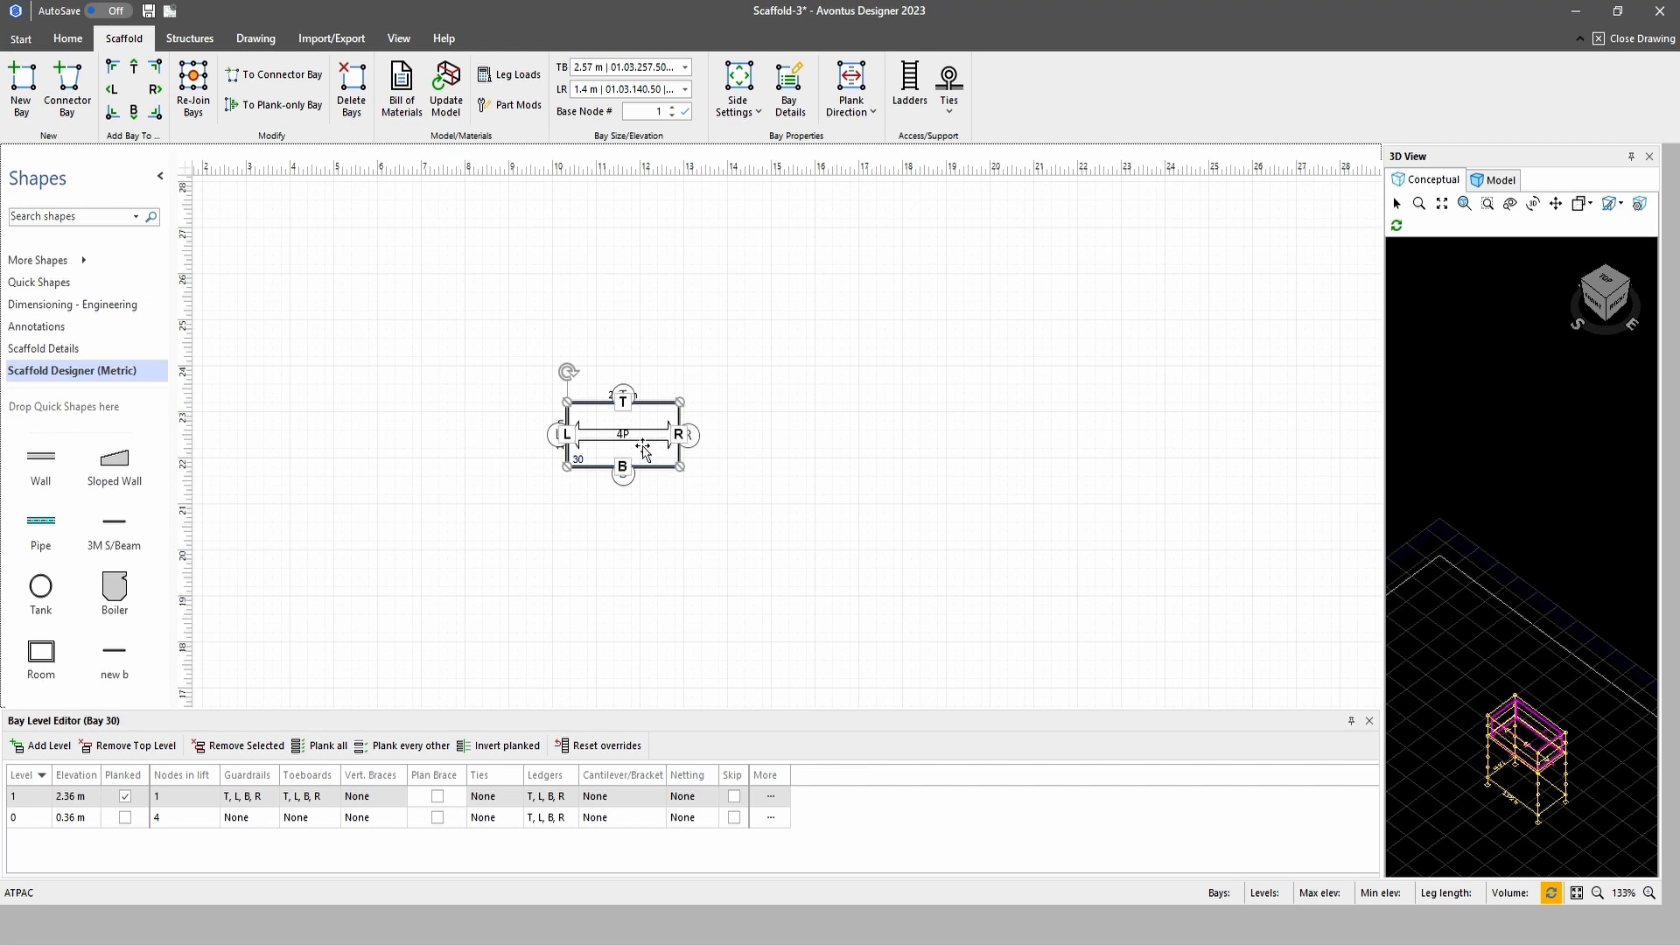
{"action": "left_click_drag", "start_coordinate": [643, 449], "coordinate": [625, 408]}
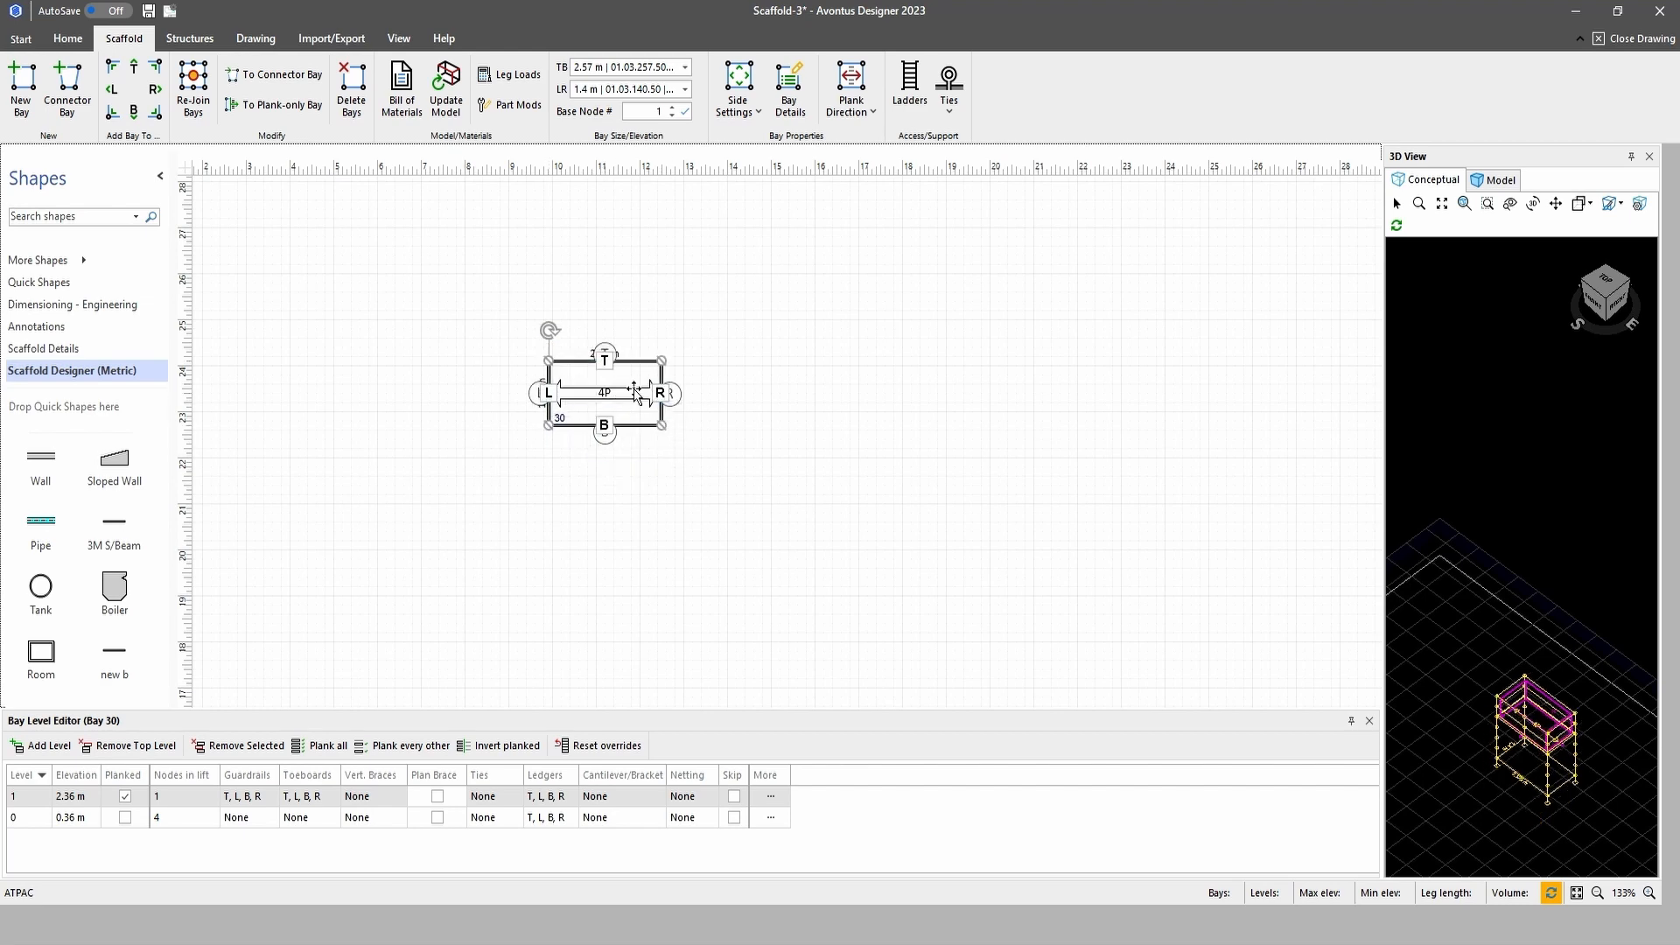
{"action": "left_click", "coordinate": [686, 90]}
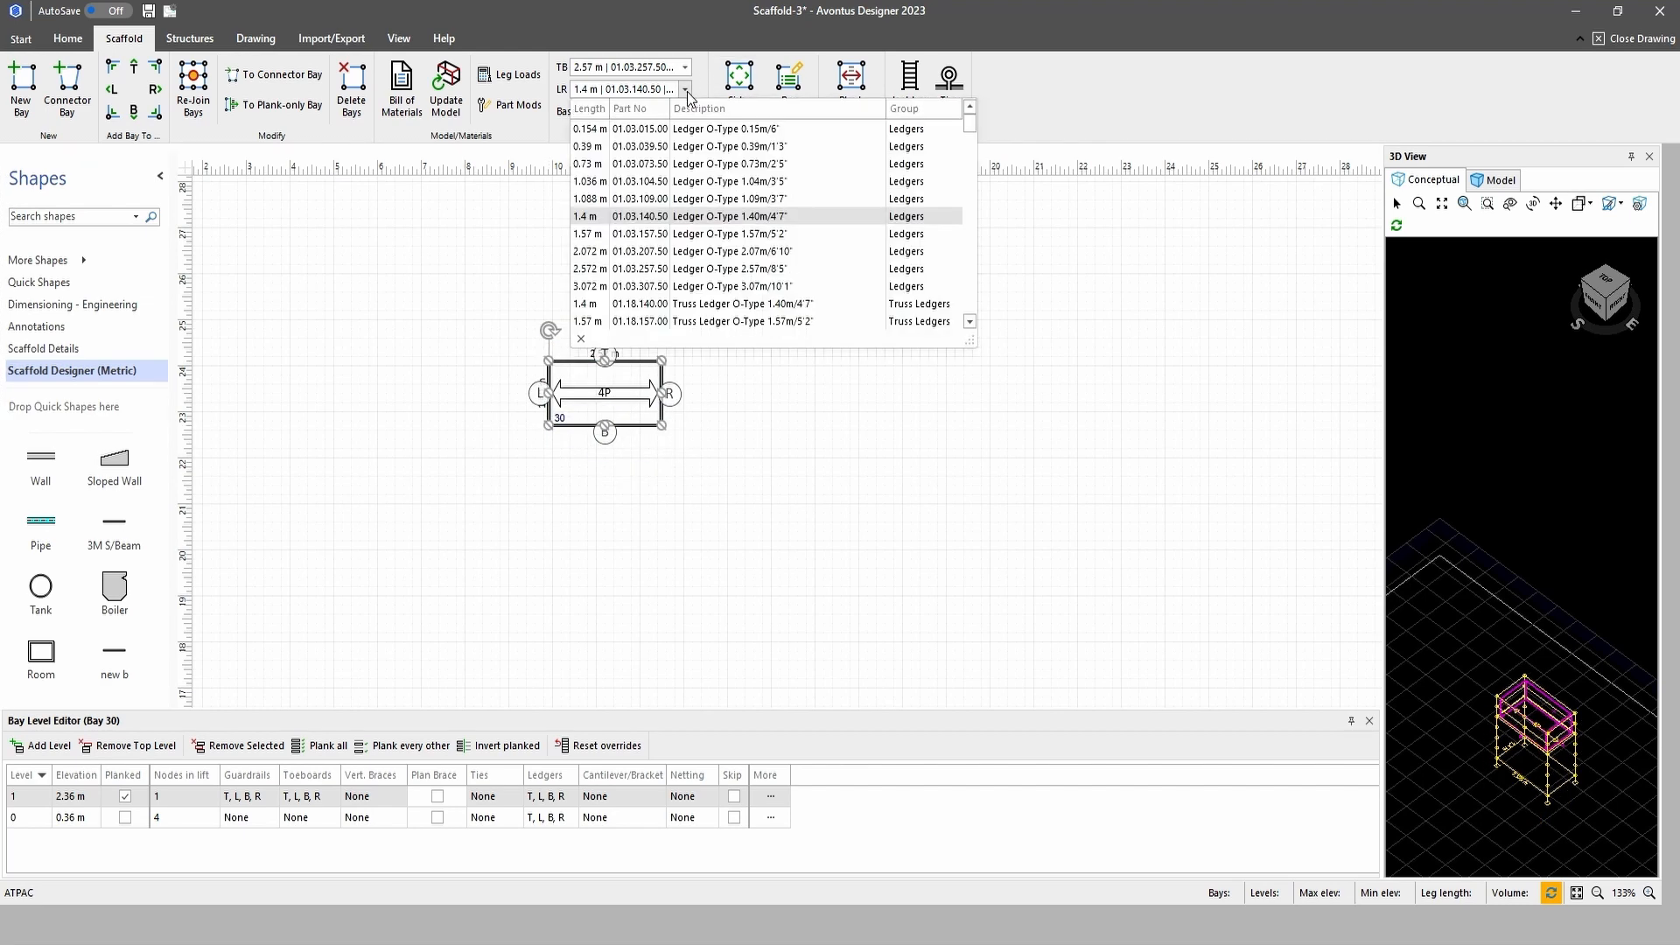
{"action": "left_click", "coordinate": [676, 266]}
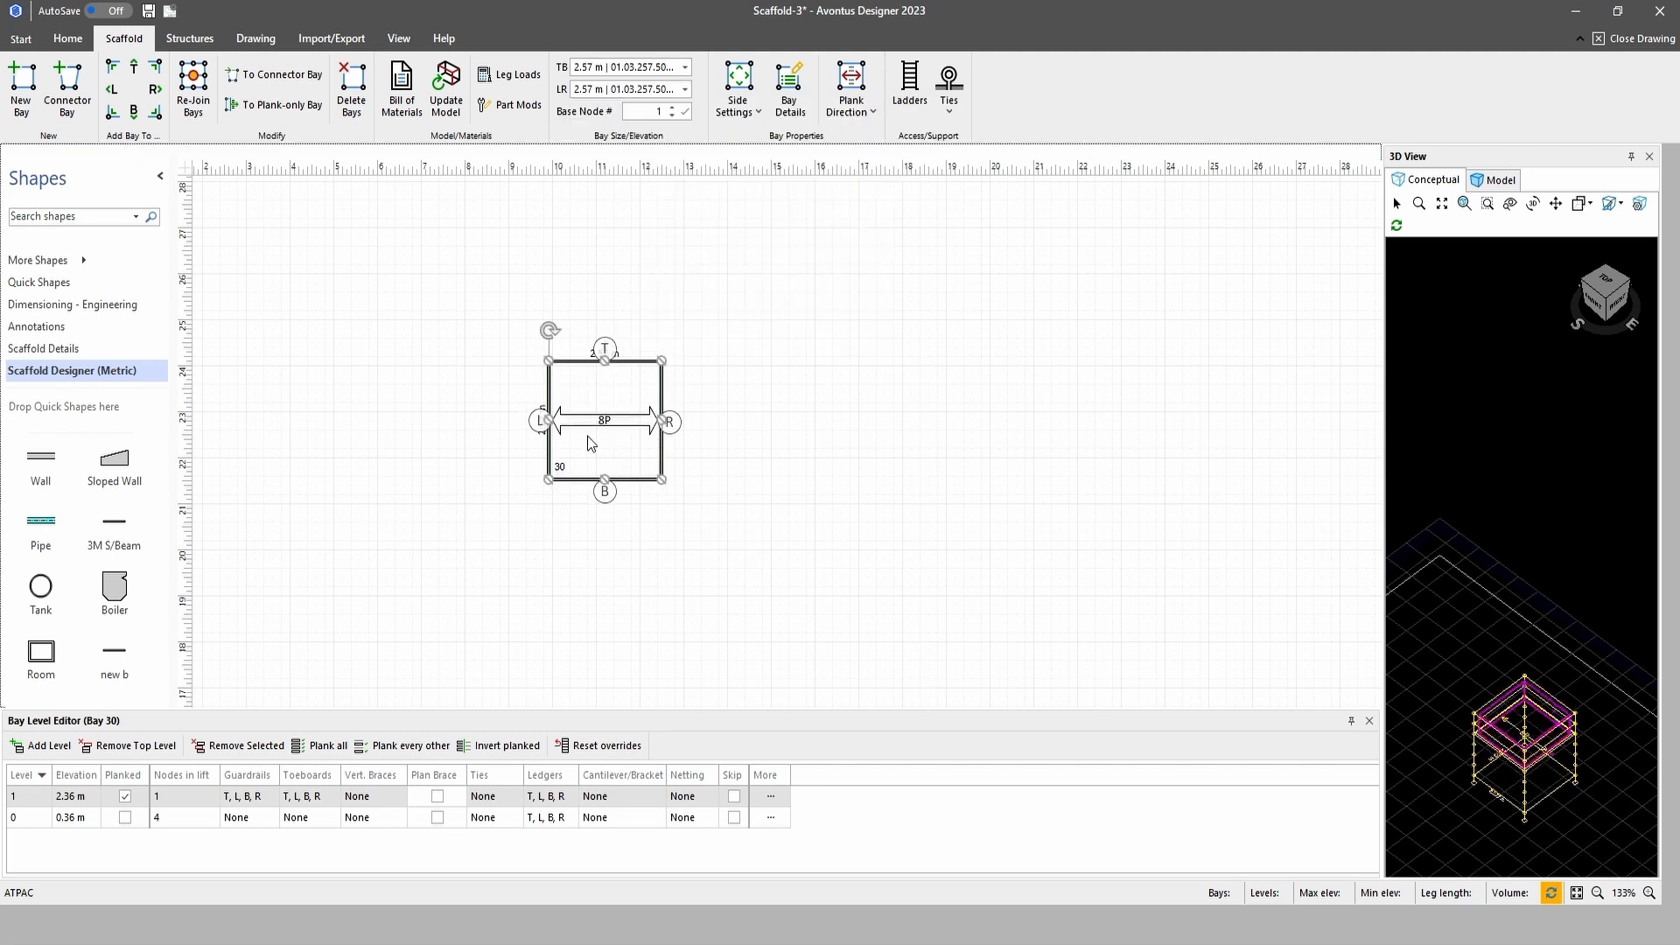
{"action": "mouse_move", "coordinate": [603, 415]}
{"action": "left_click", "coordinate": [838, 472]}
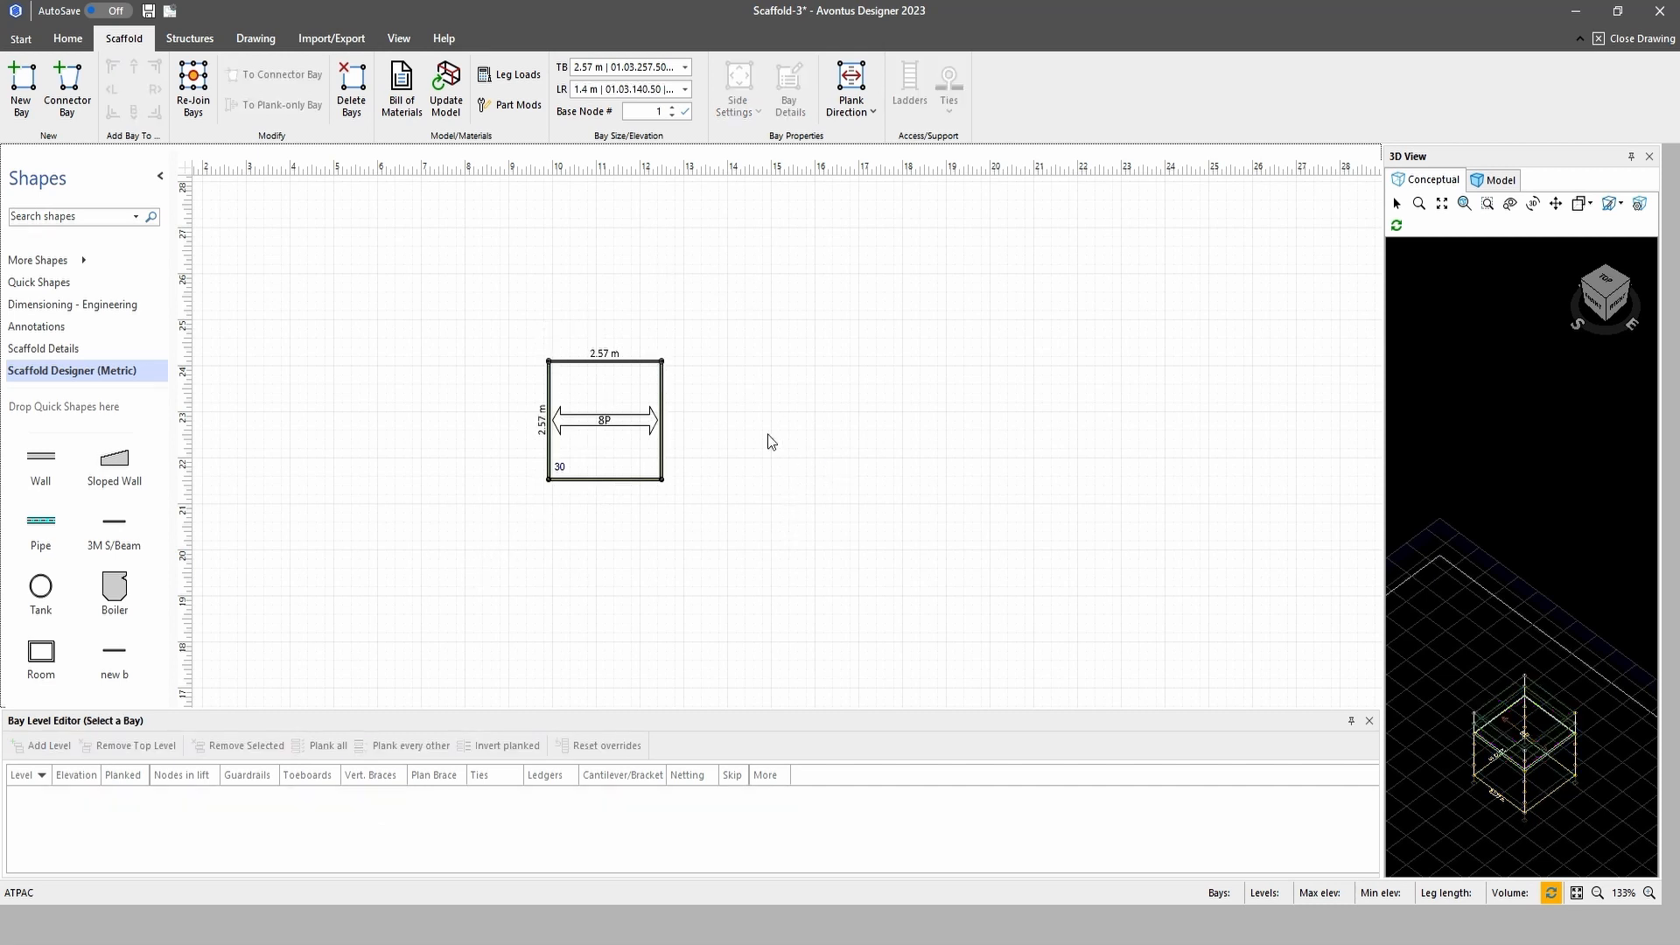
Add two levels to the bay and remove the topmost one, leaving level 2 as the highest
{"action": "mouse_move", "coordinate": [624, 412]}
{"action": "left_click", "coordinate": [610, 418]}
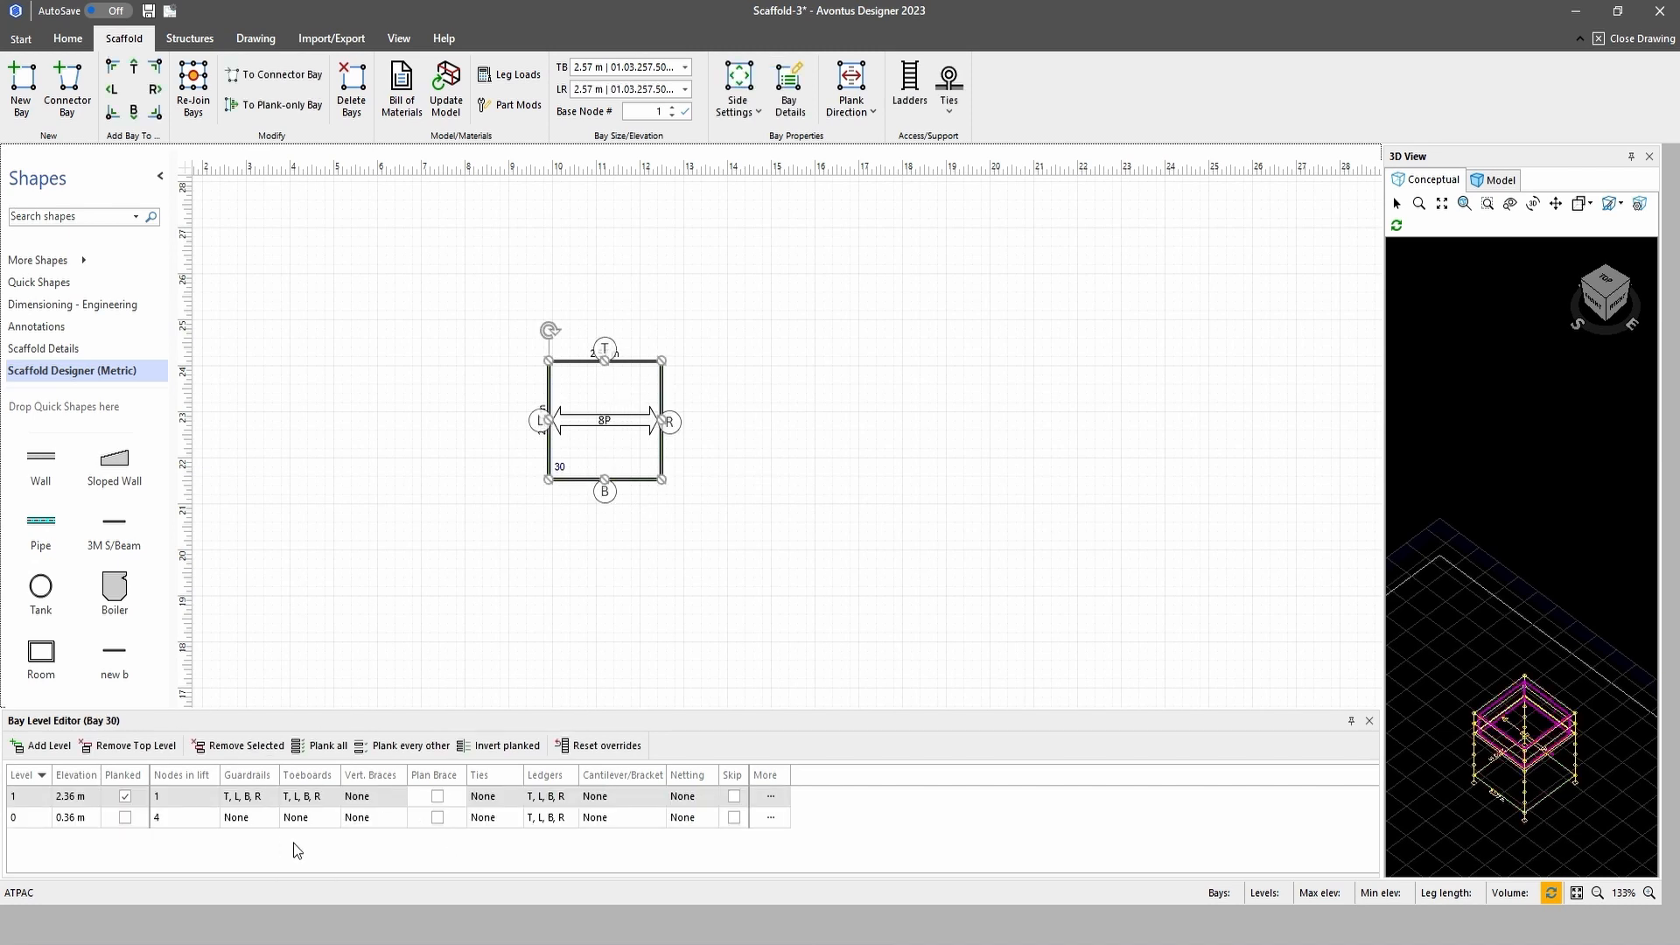
{"action": "mouse_move", "coordinate": [617, 404]}
{"action": "left_click", "coordinate": [42, 747]}
{"action": "left_click", "coordinate": [42, 746]}
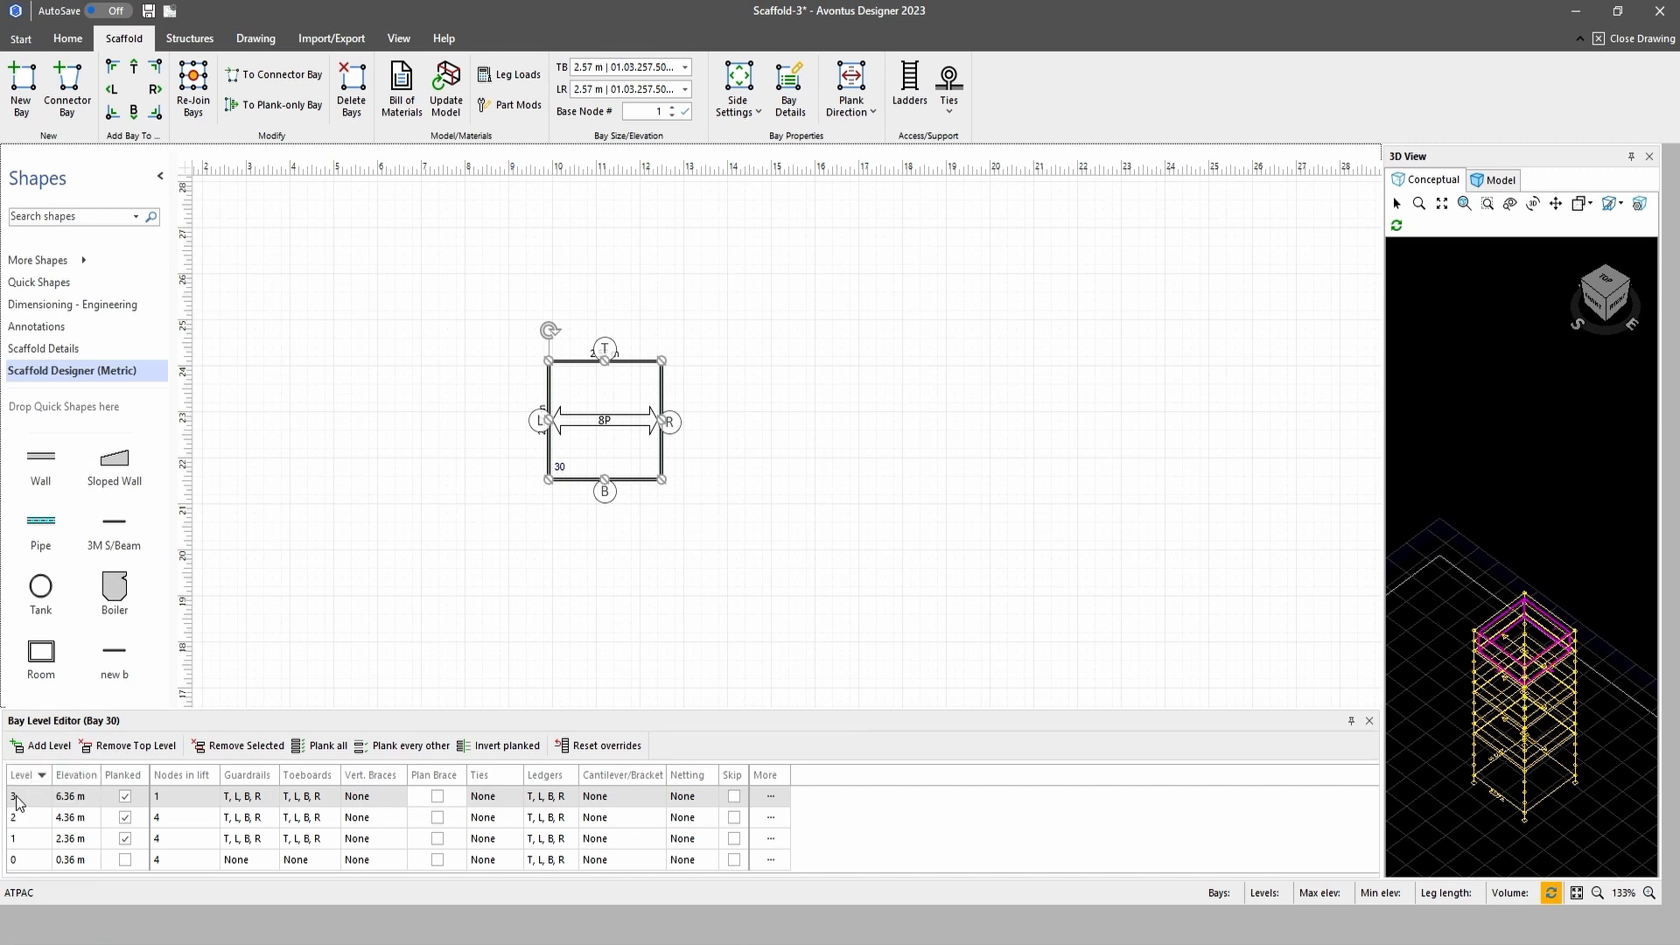
{"action": "left_click", "coordinate": [134, 752]}
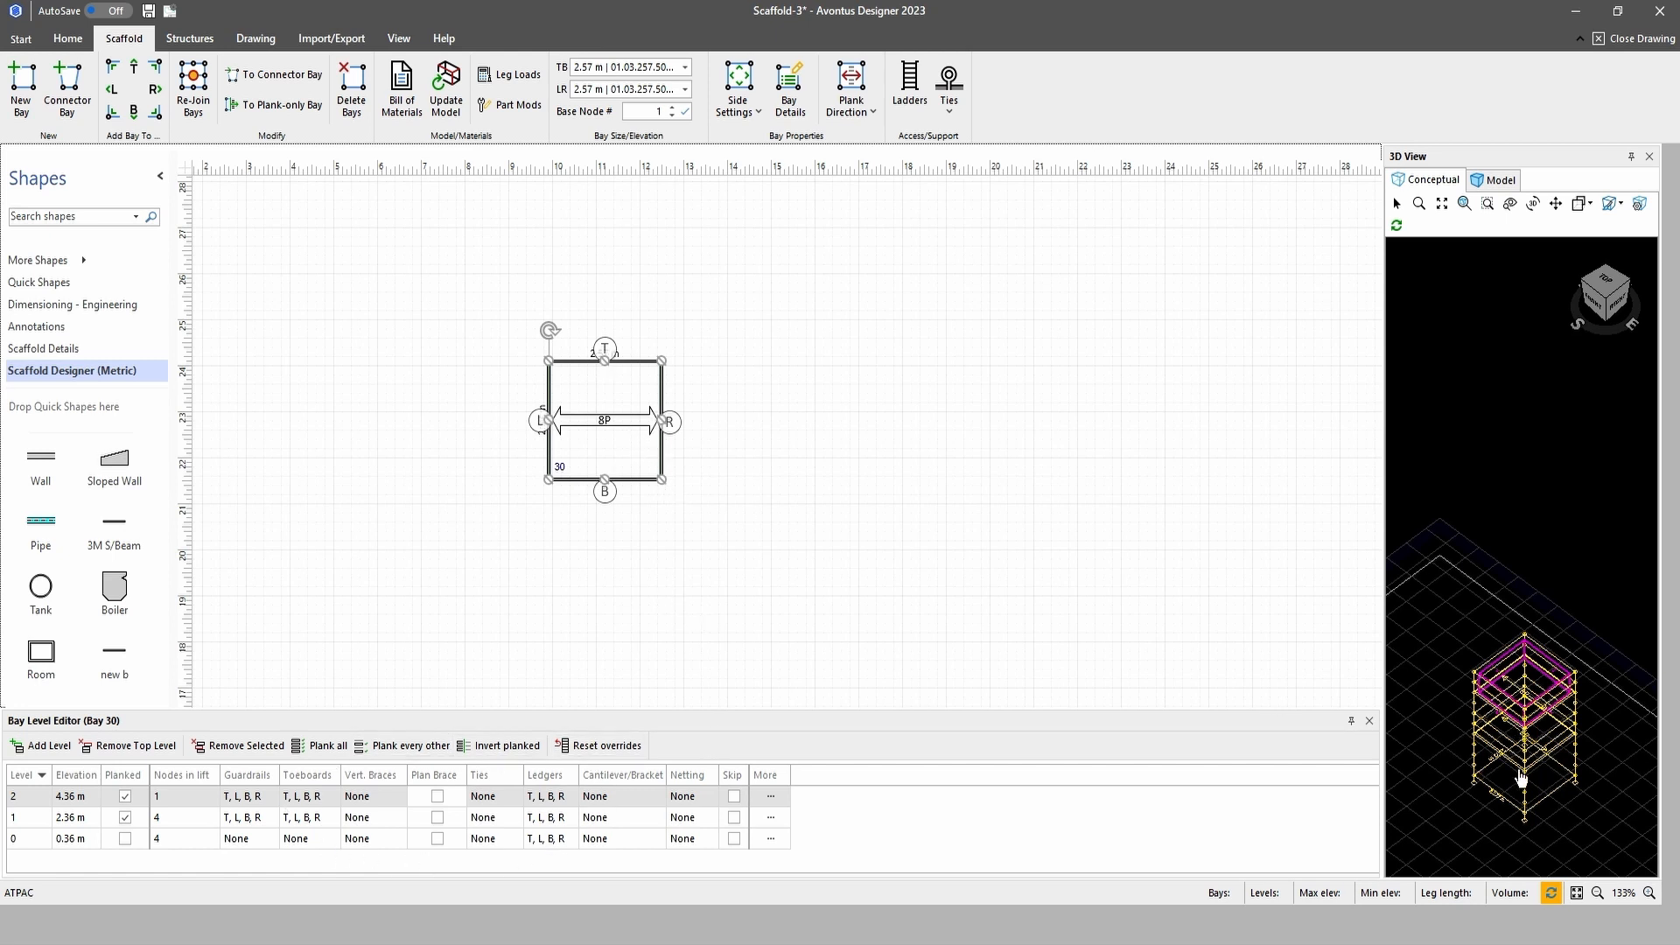
Give the bay vertical braces on side L and a bracket on side T, using the 0.39 m SideBracket/Hop-Up O-Type at every planked level
{"action": "left_click", "coordinate": [739, 96]}
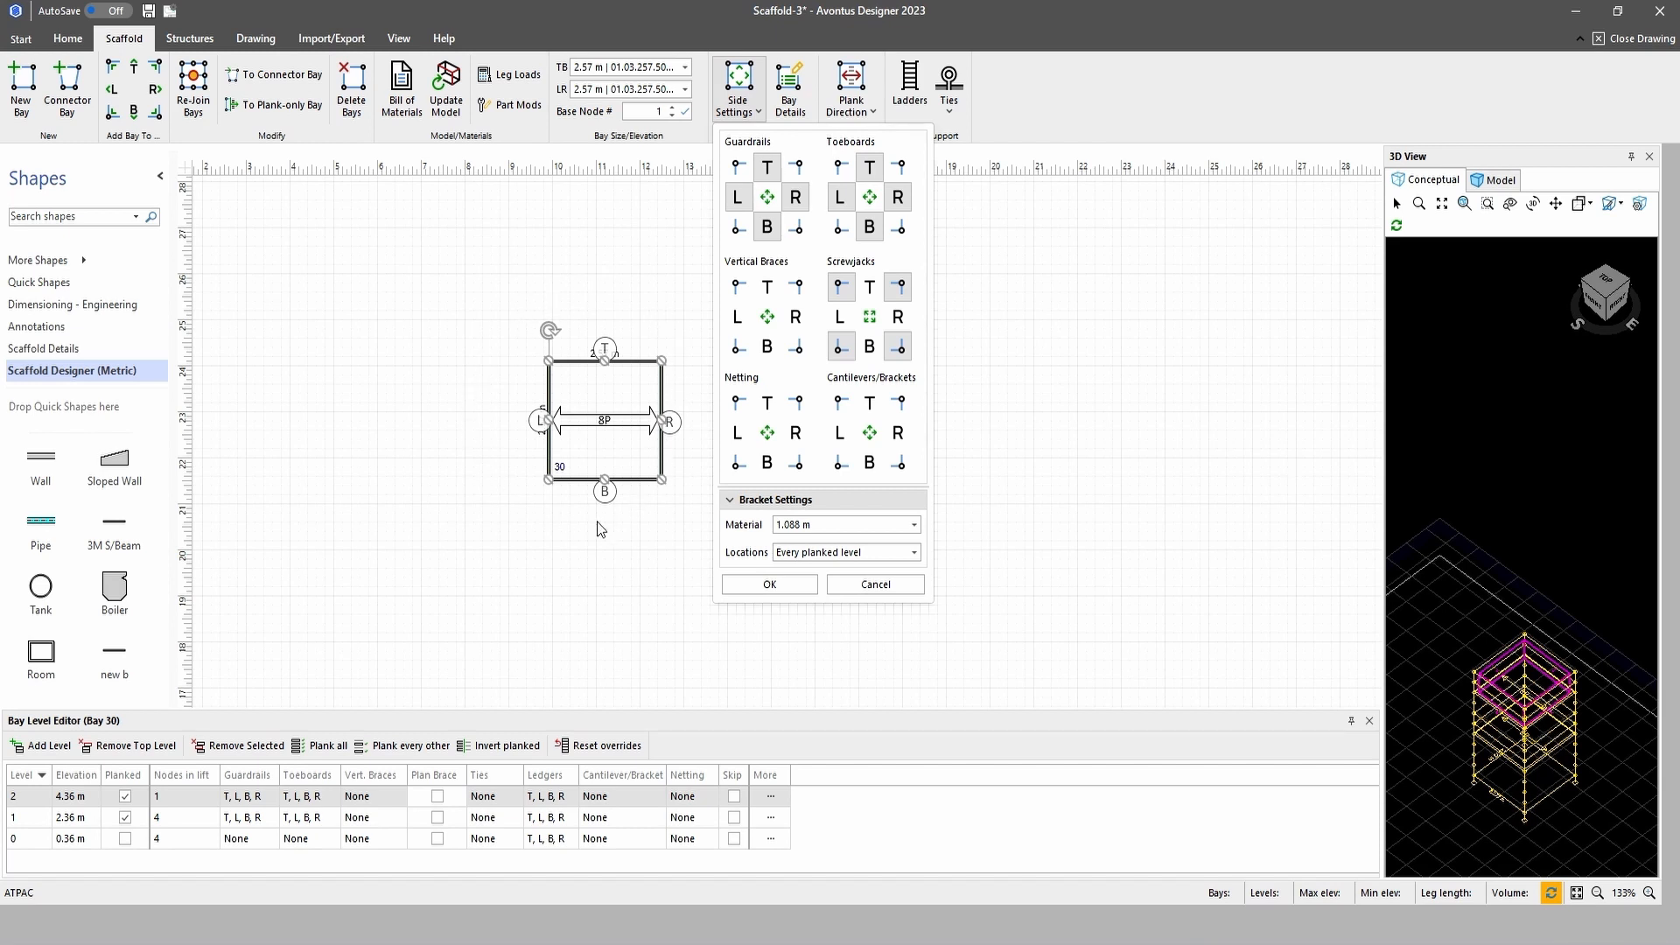
{"action": "left_click", "coordinate": [740, 316]}
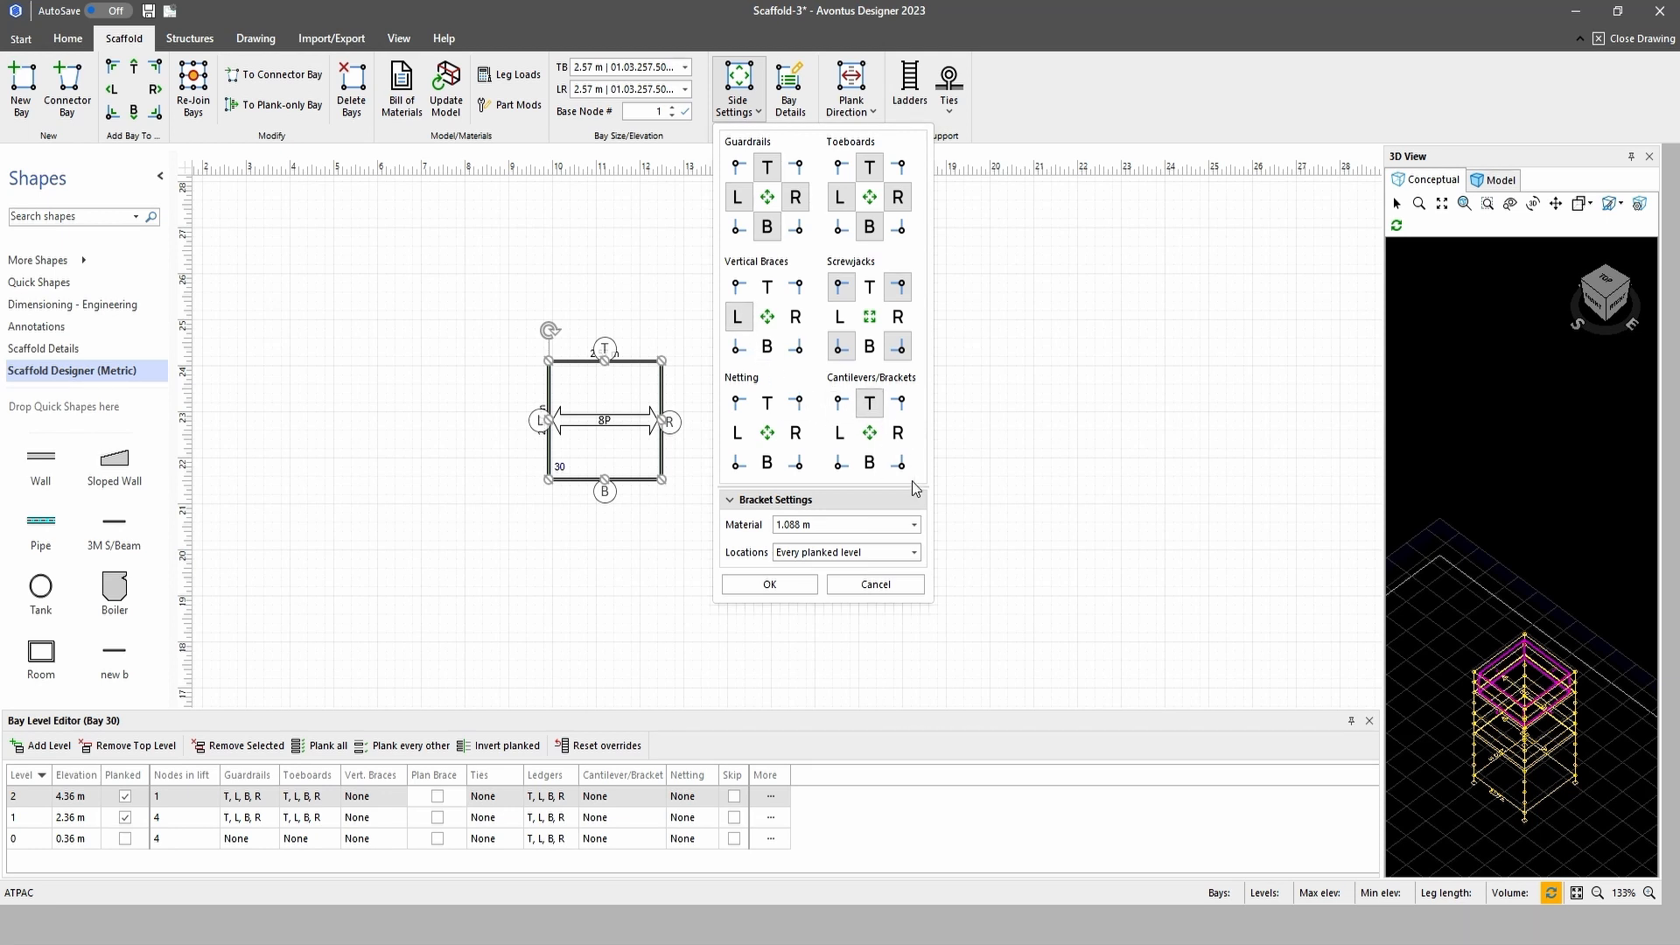
{"action": "left_click", "coordinate": [913, 526]}
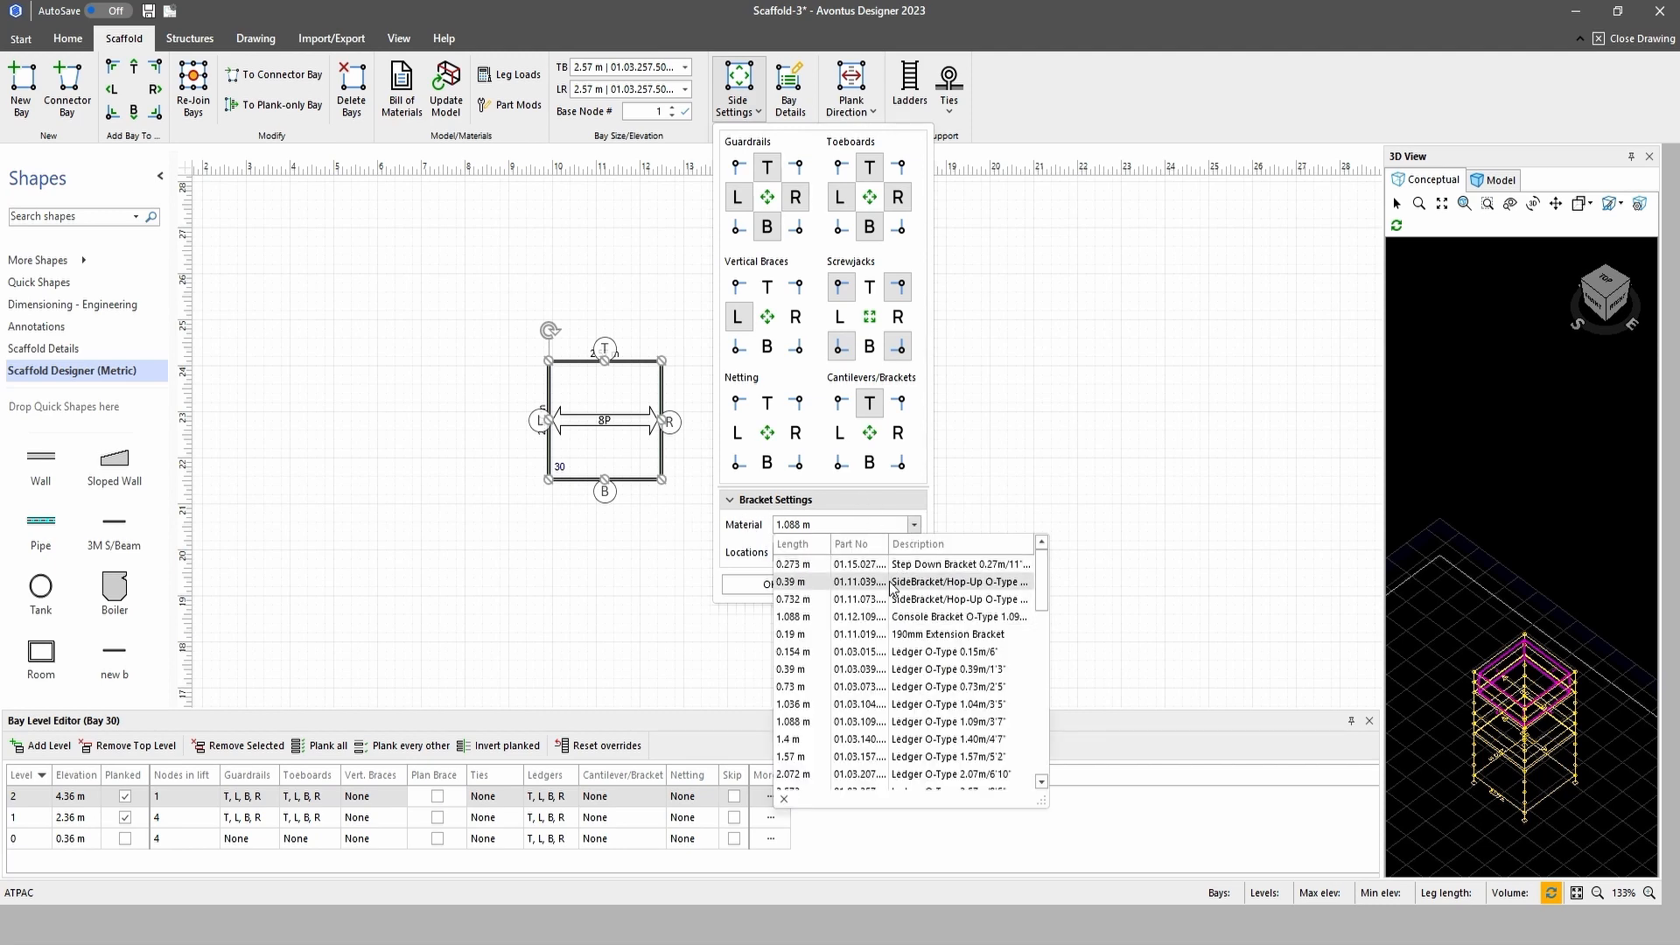
{"action": "left_click", "coordinate": [893, 581]}
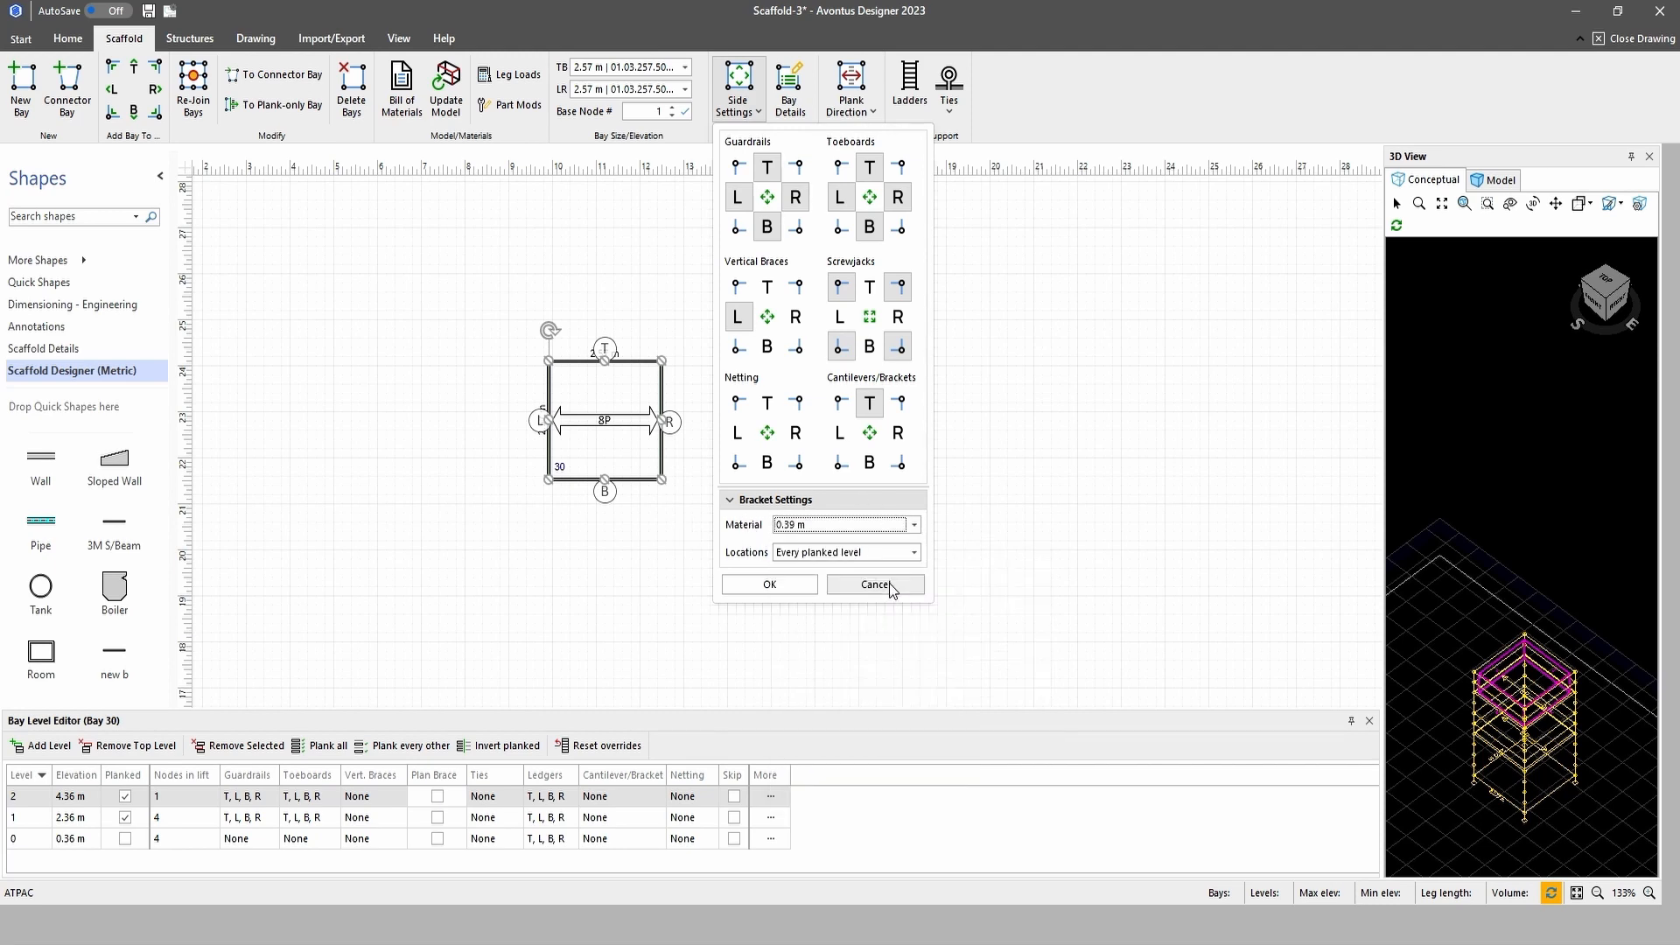
{"action": "left_click", "coordinate": [788, 585]}
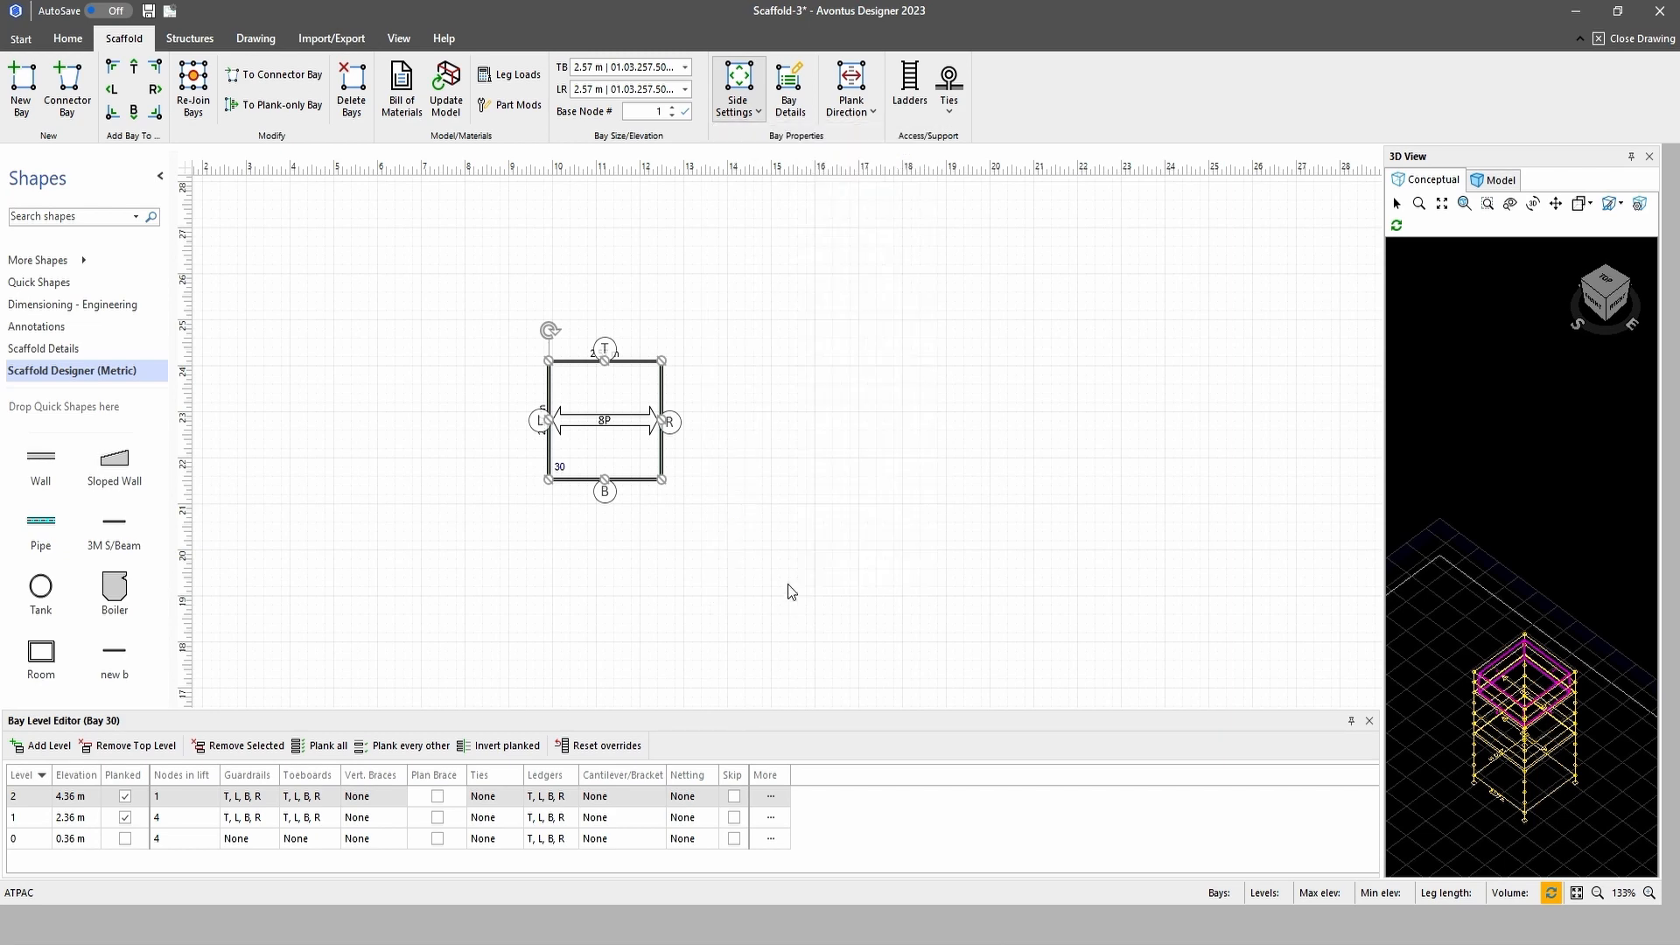
Generate the detailed 3D model of the scaffold and examine its side brackets and vertical braces from several angles
{"action": "left_click", "coordinate": [1496, 182]}
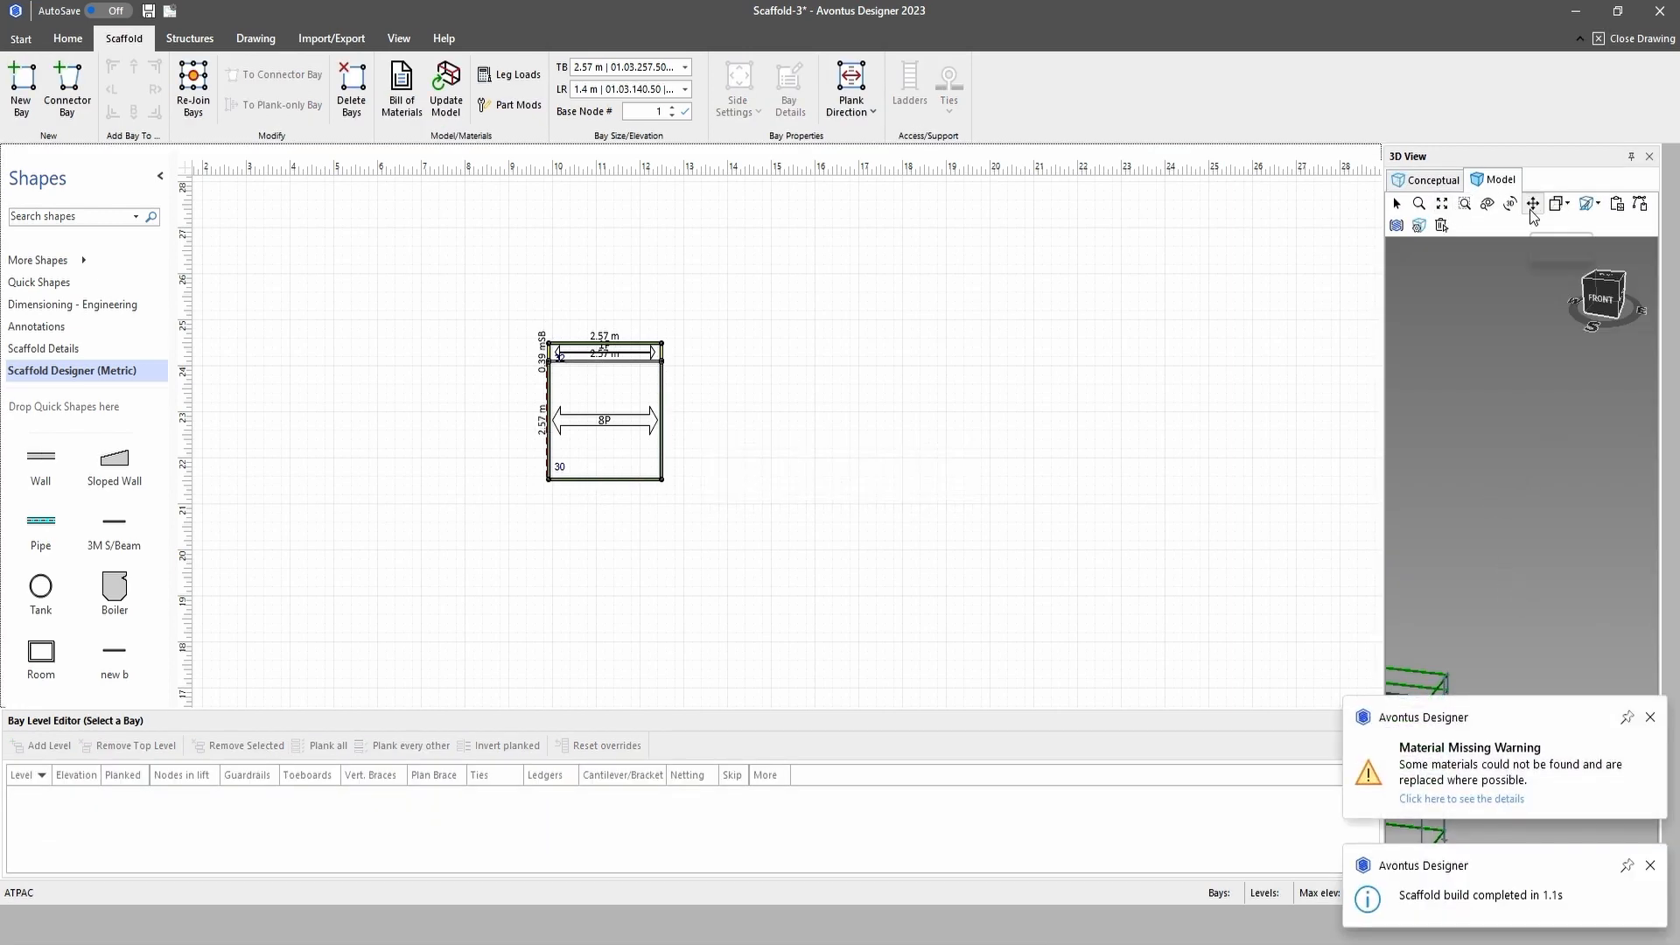
{"action": "left_click_drag", "start_coordinate": [1433, 584], "coordinate": [1537, 379]}
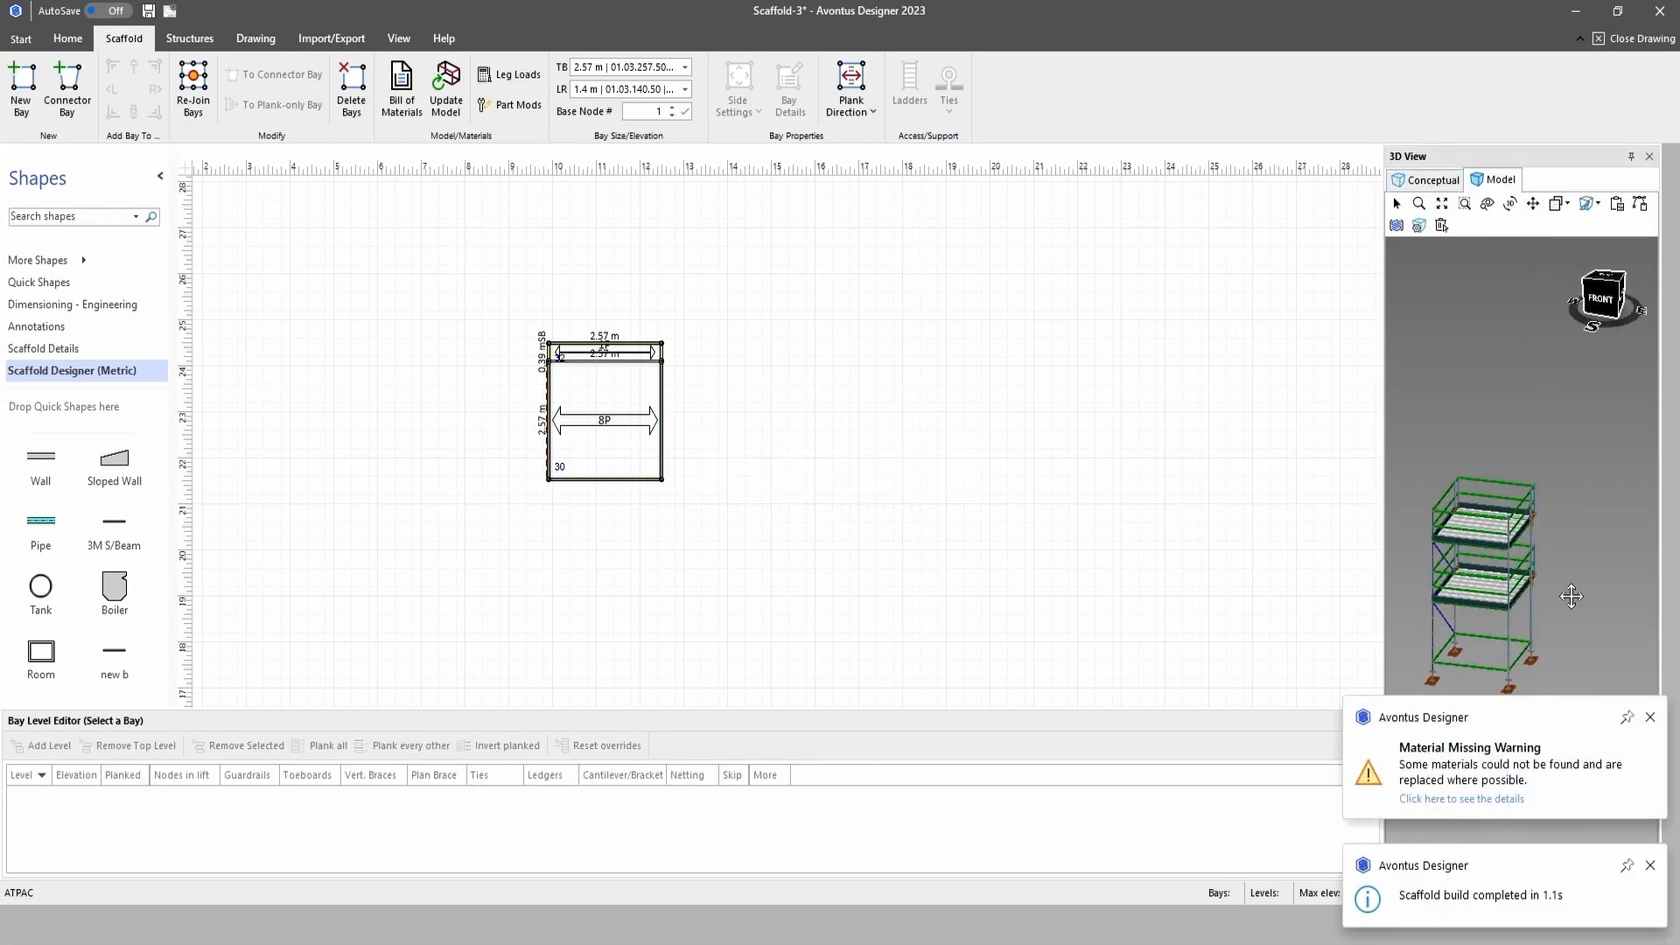
{"action": "left_click", "coordinate": [1650, 717]}
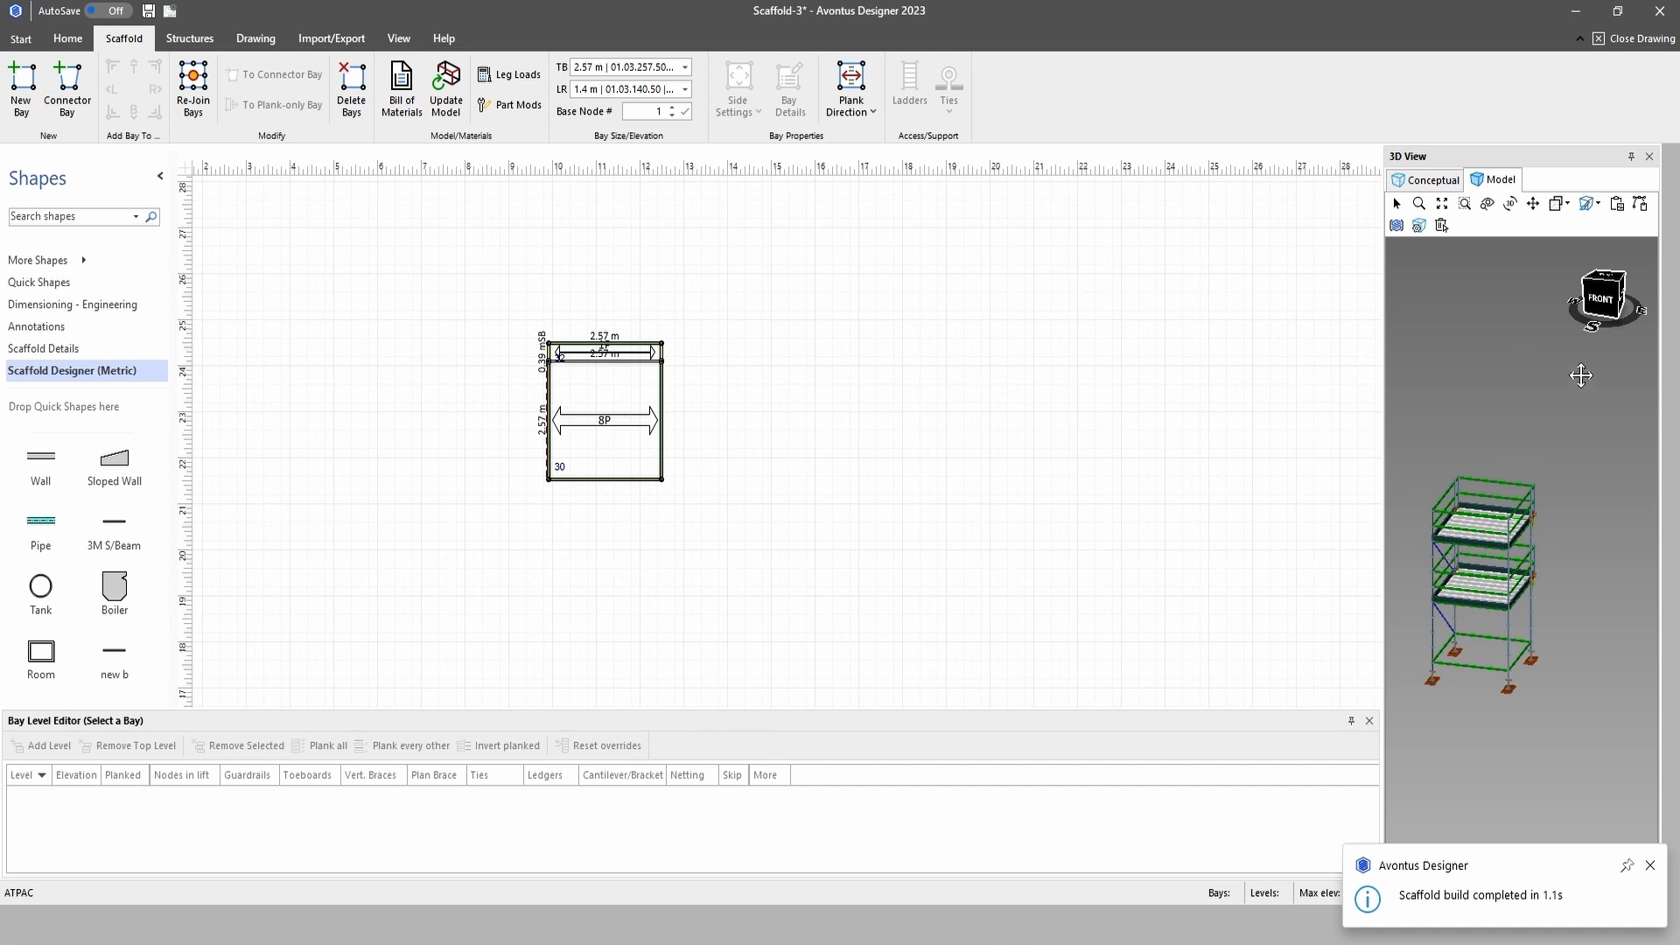
{"action": "left_click_drag", "start_coordinate": [1588, 302], "coordinate": [1640, 299]}
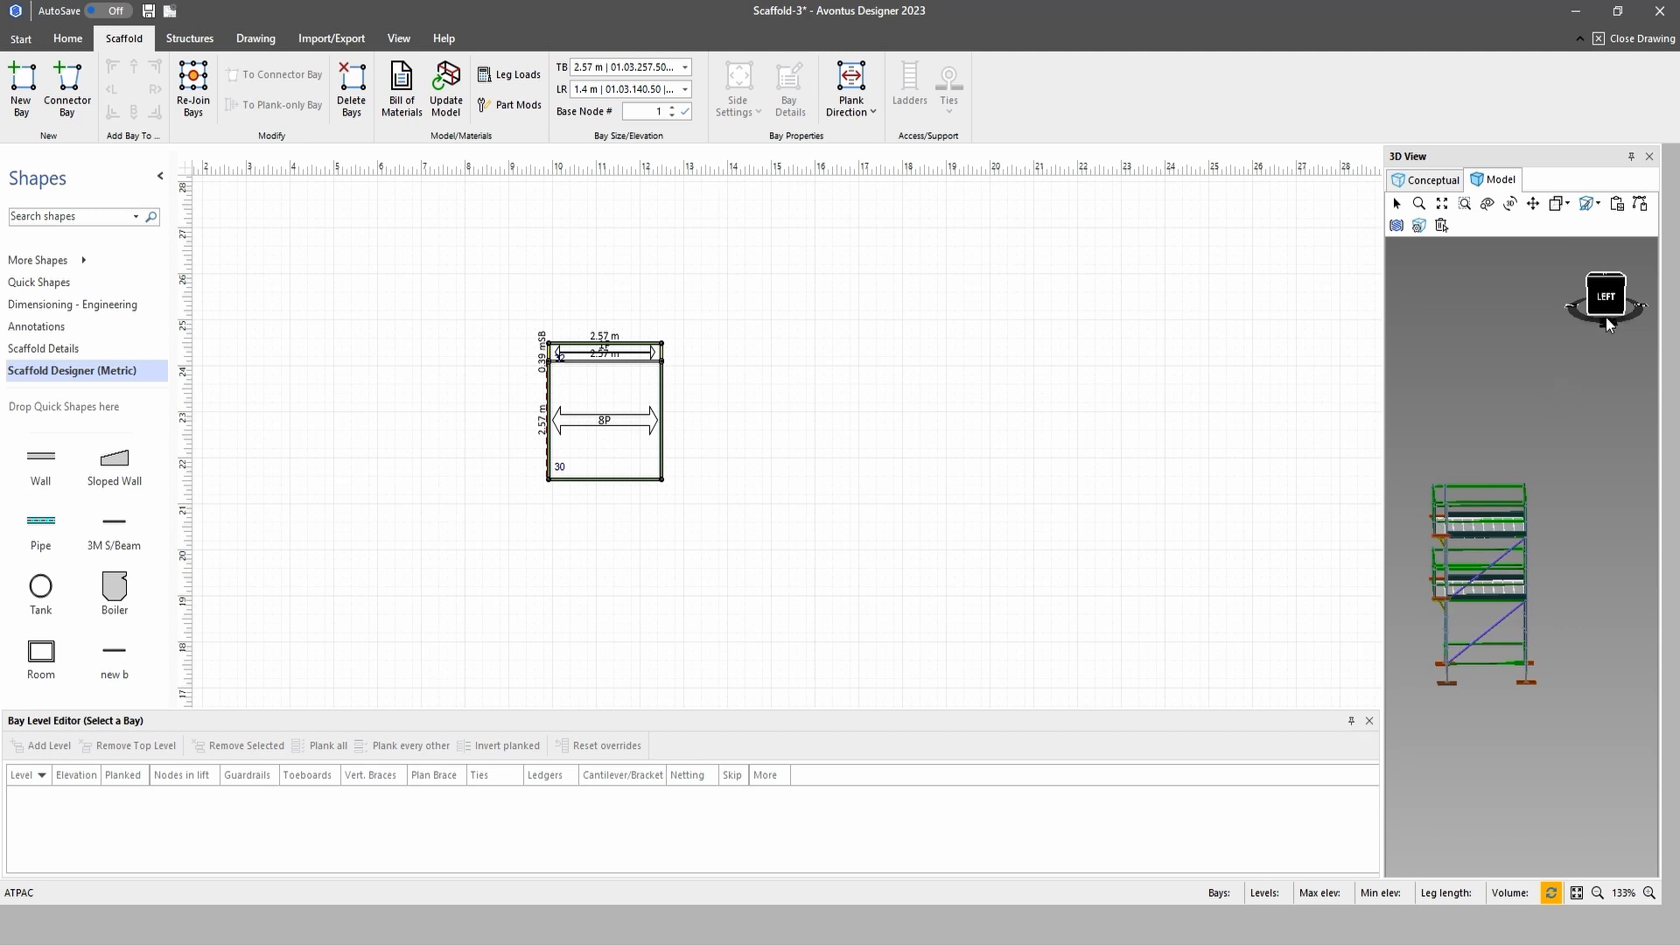
{"action": "left_click", "coordinate": [1608, 305]}
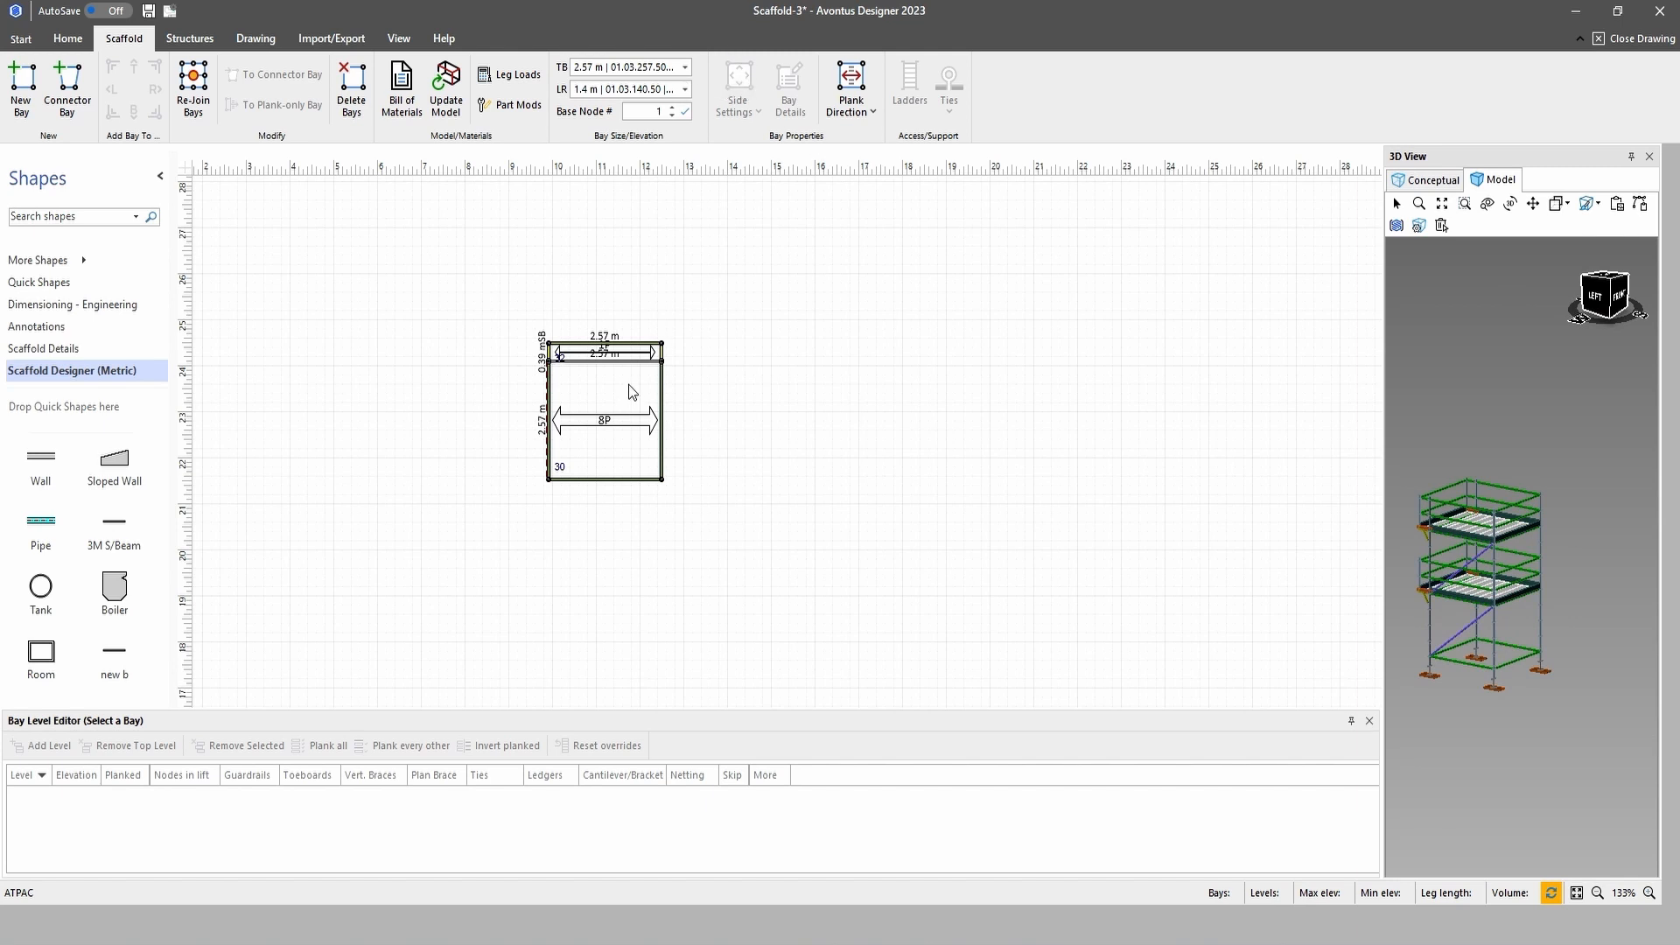
Remove the vertical braces from side L and the bracket from side T of the bay, keeping the 0.39 m bracket material
{"action": "left_click", "coordinate": [620, 414]}
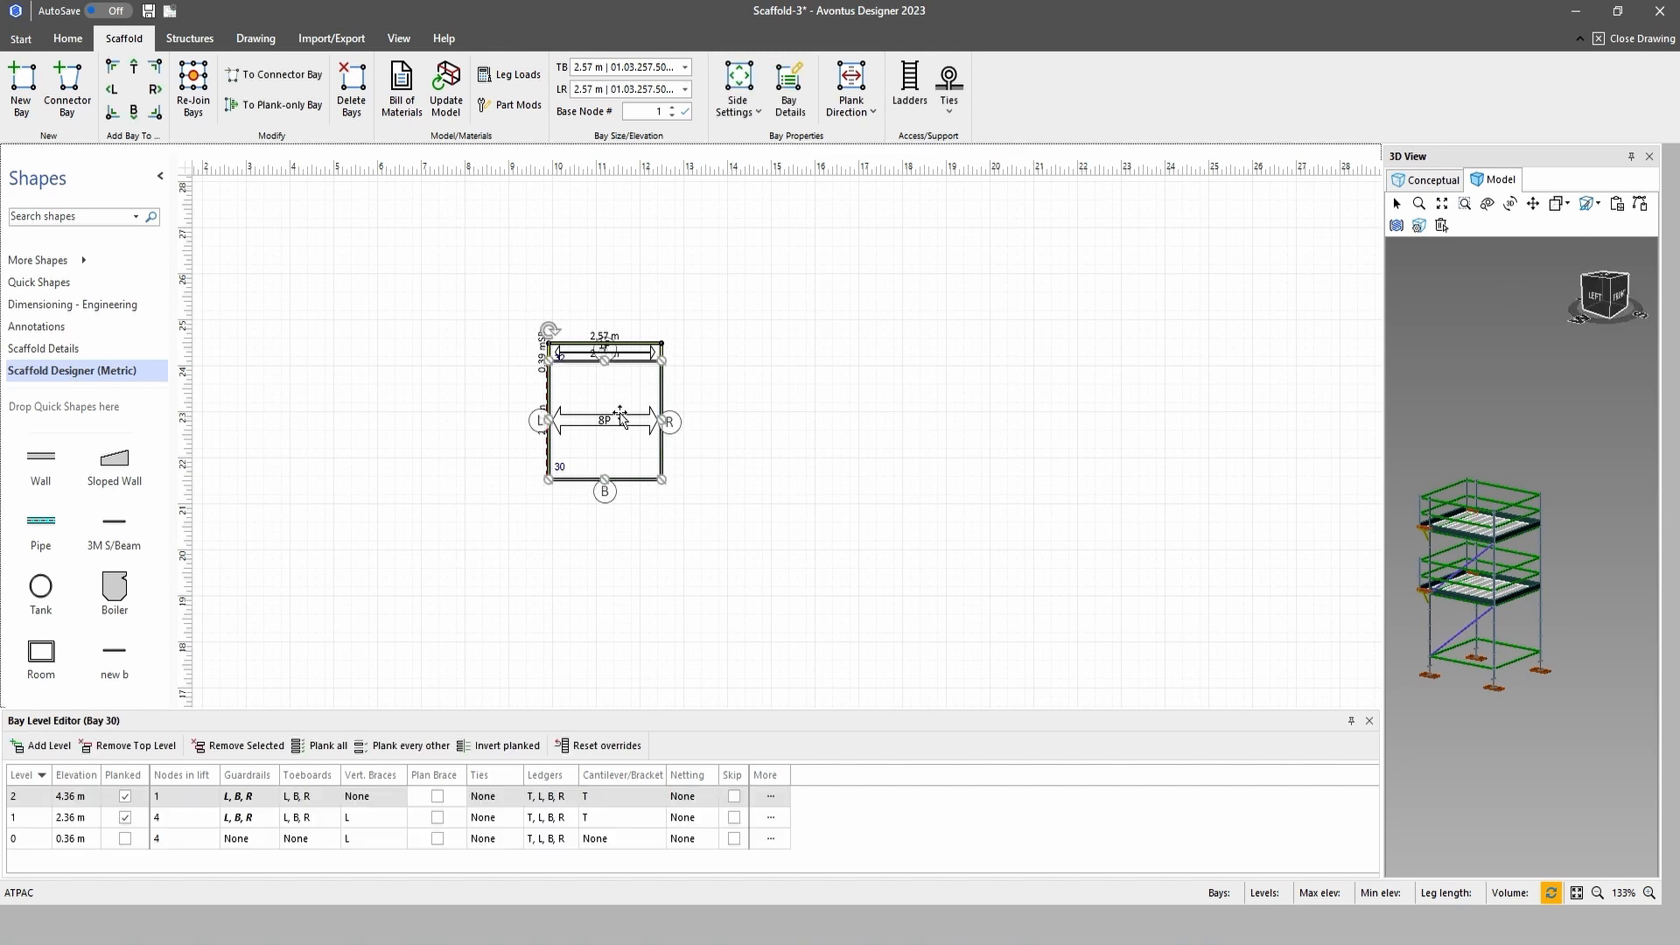
{"action": "left_click", "coordinate": [741, 88]}
{"action": "left_click", "coordinate": [739, 315]}
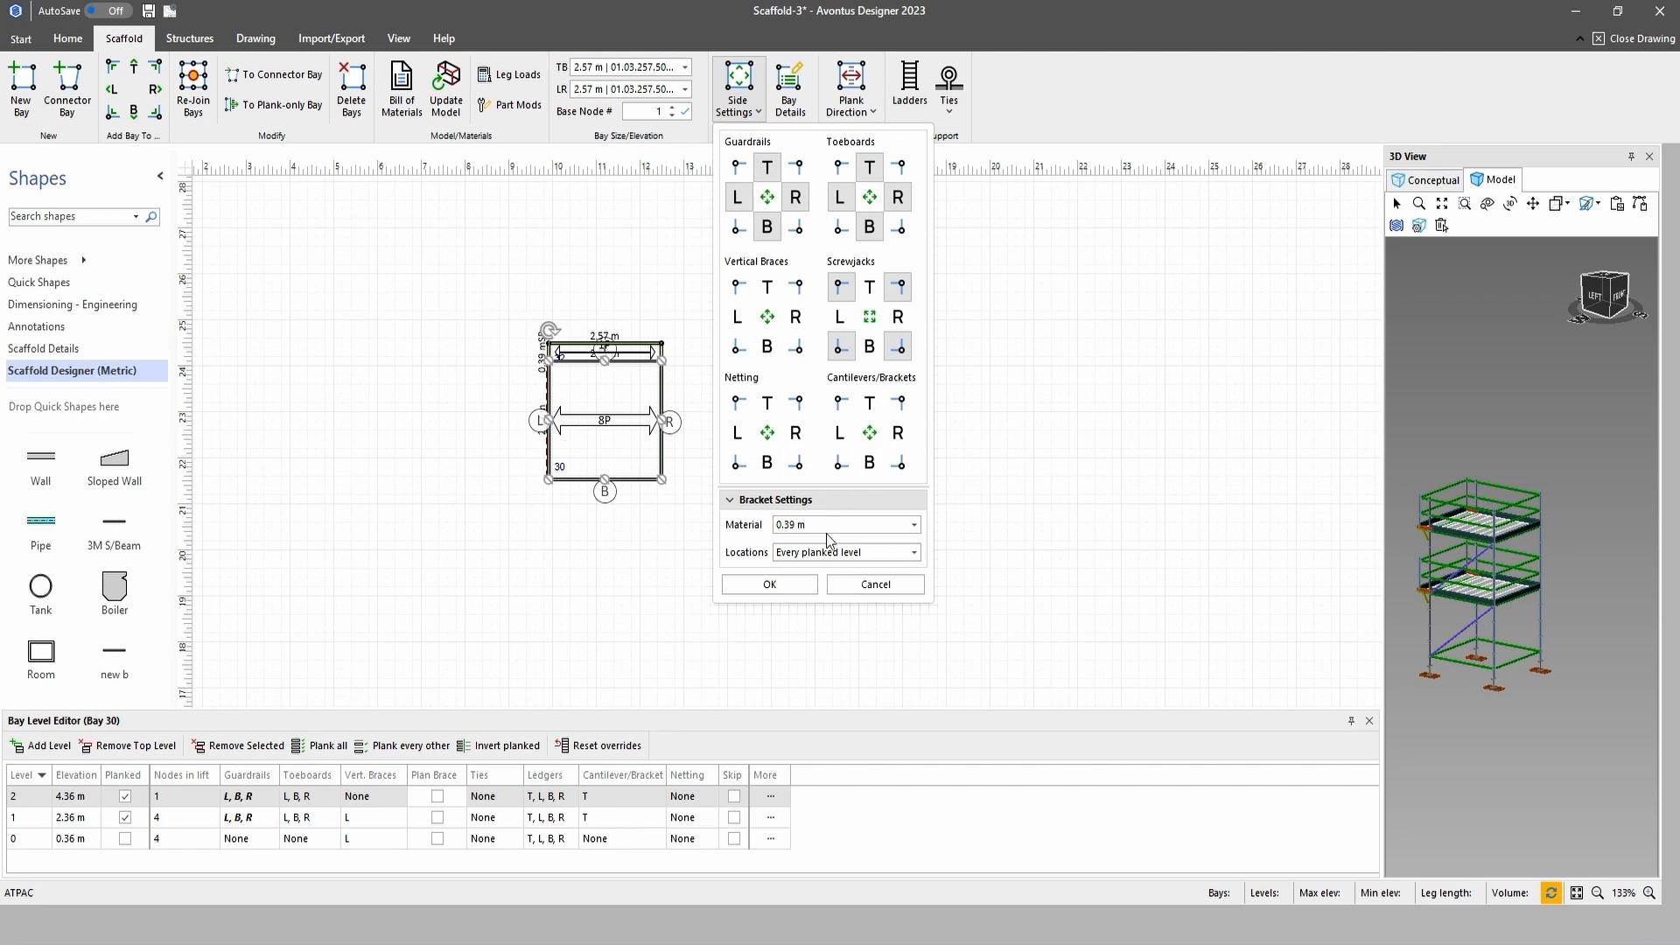
{"action": "left_click", "coordinate": [789, 581]}
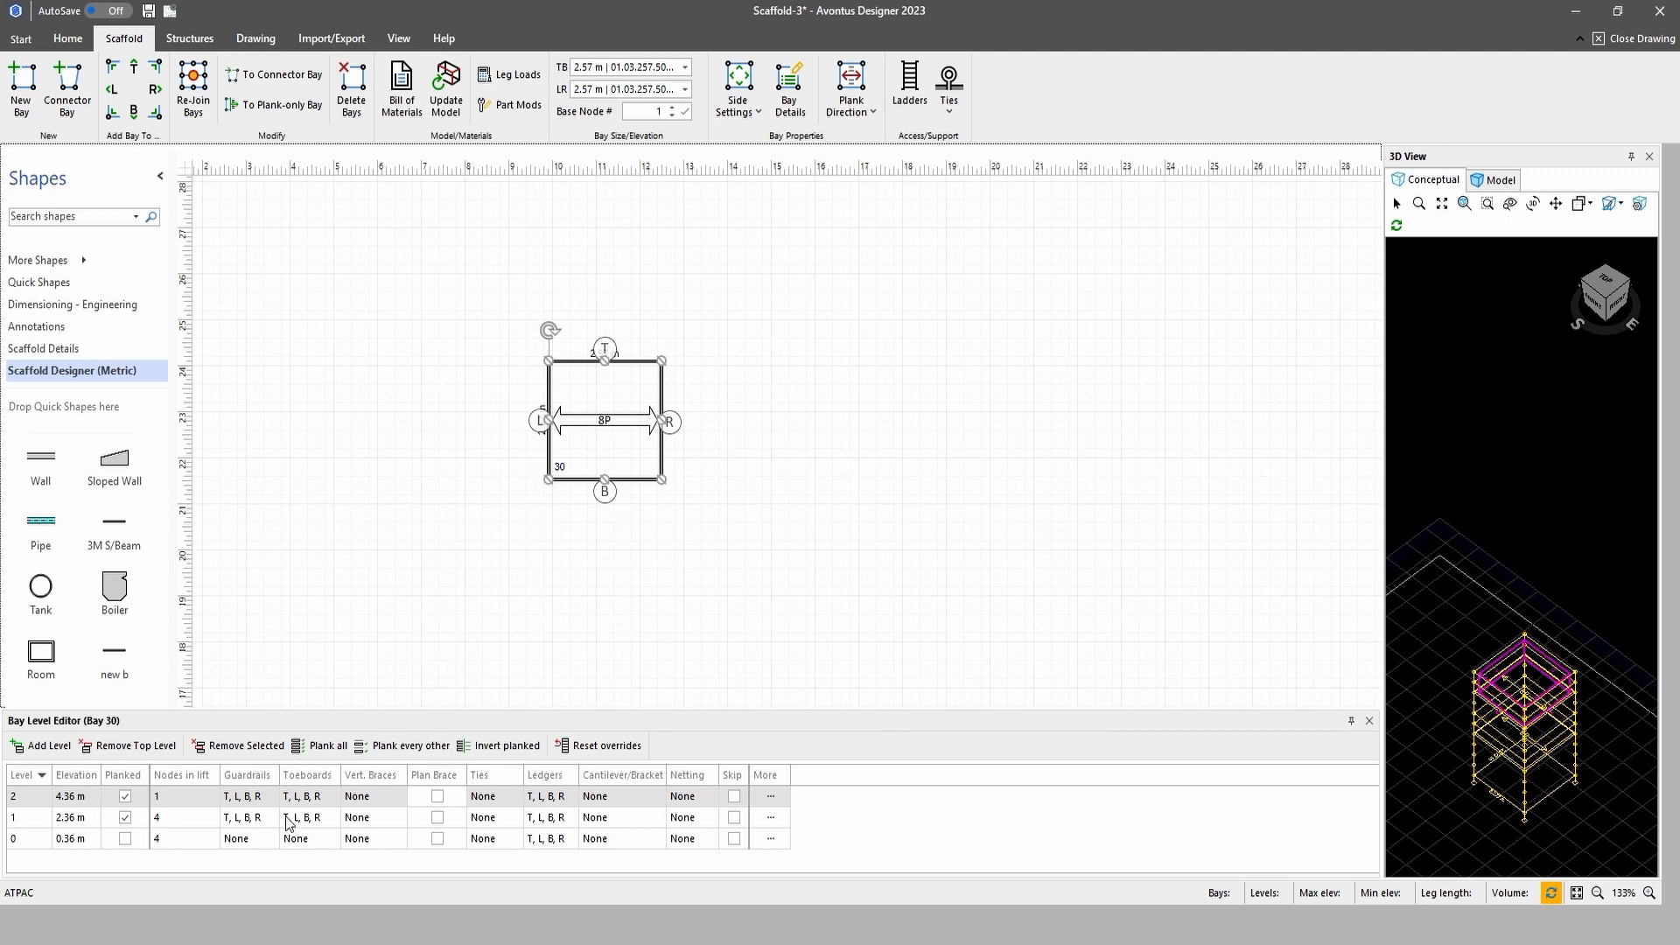
Remove all guardrails from level 1 of the bay and add vertical braces on its T, L, B and R sides
{"action": "left_click", "coordinate": [248, 821]}
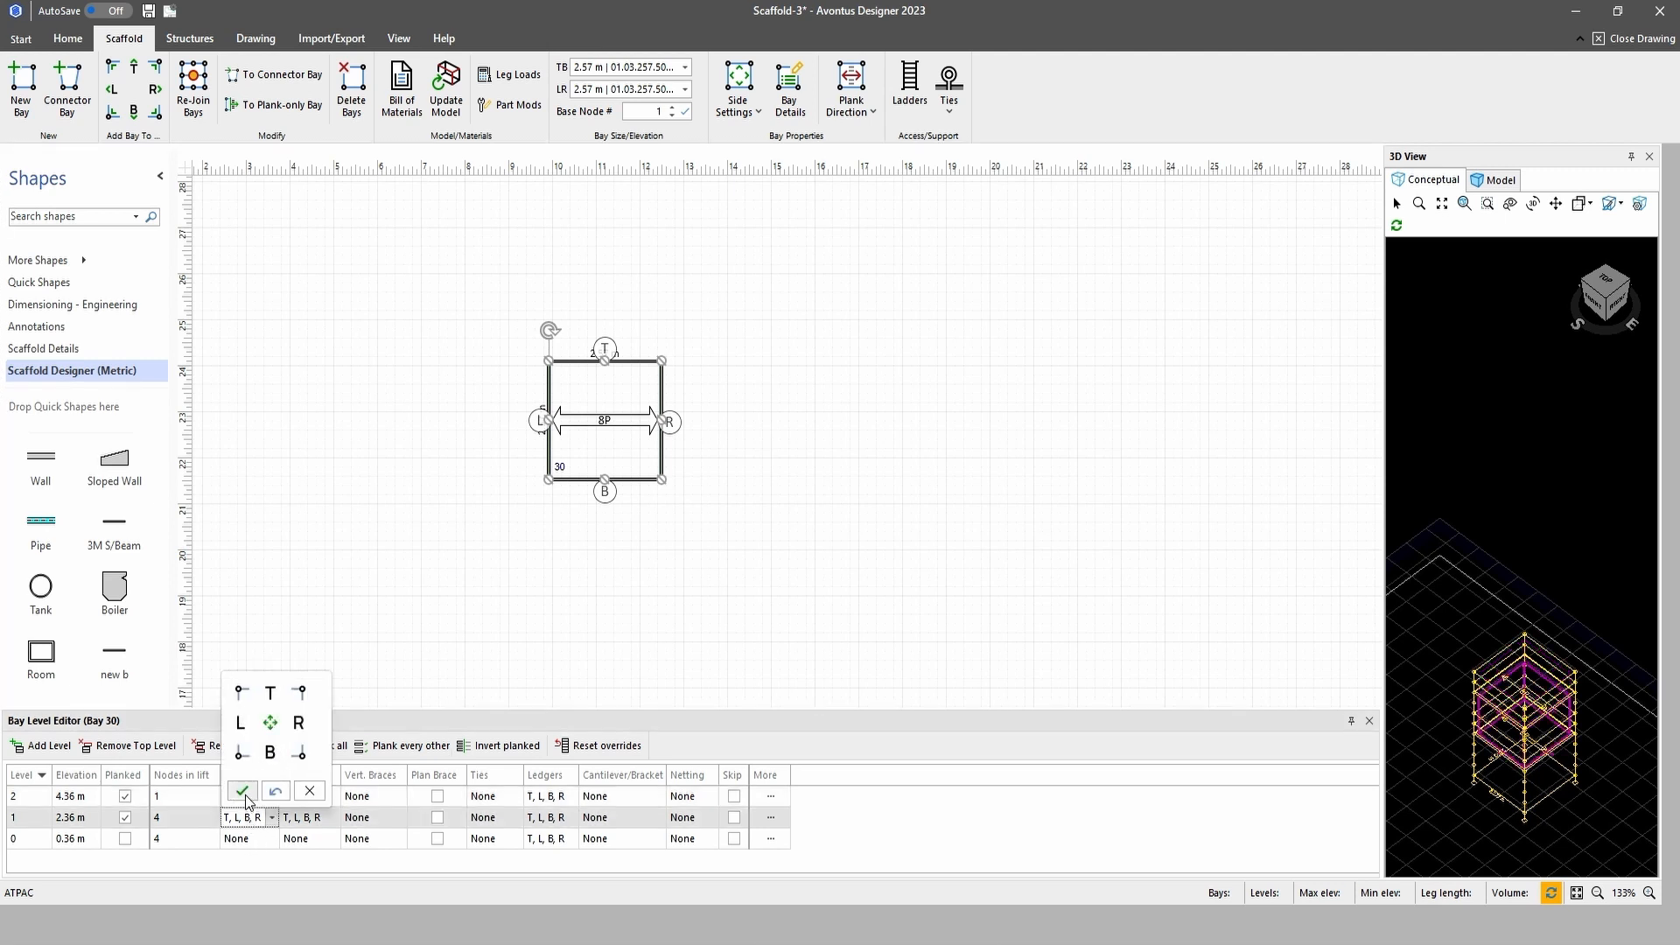
{"action": "left_click", "coordinate": [243, 792]}
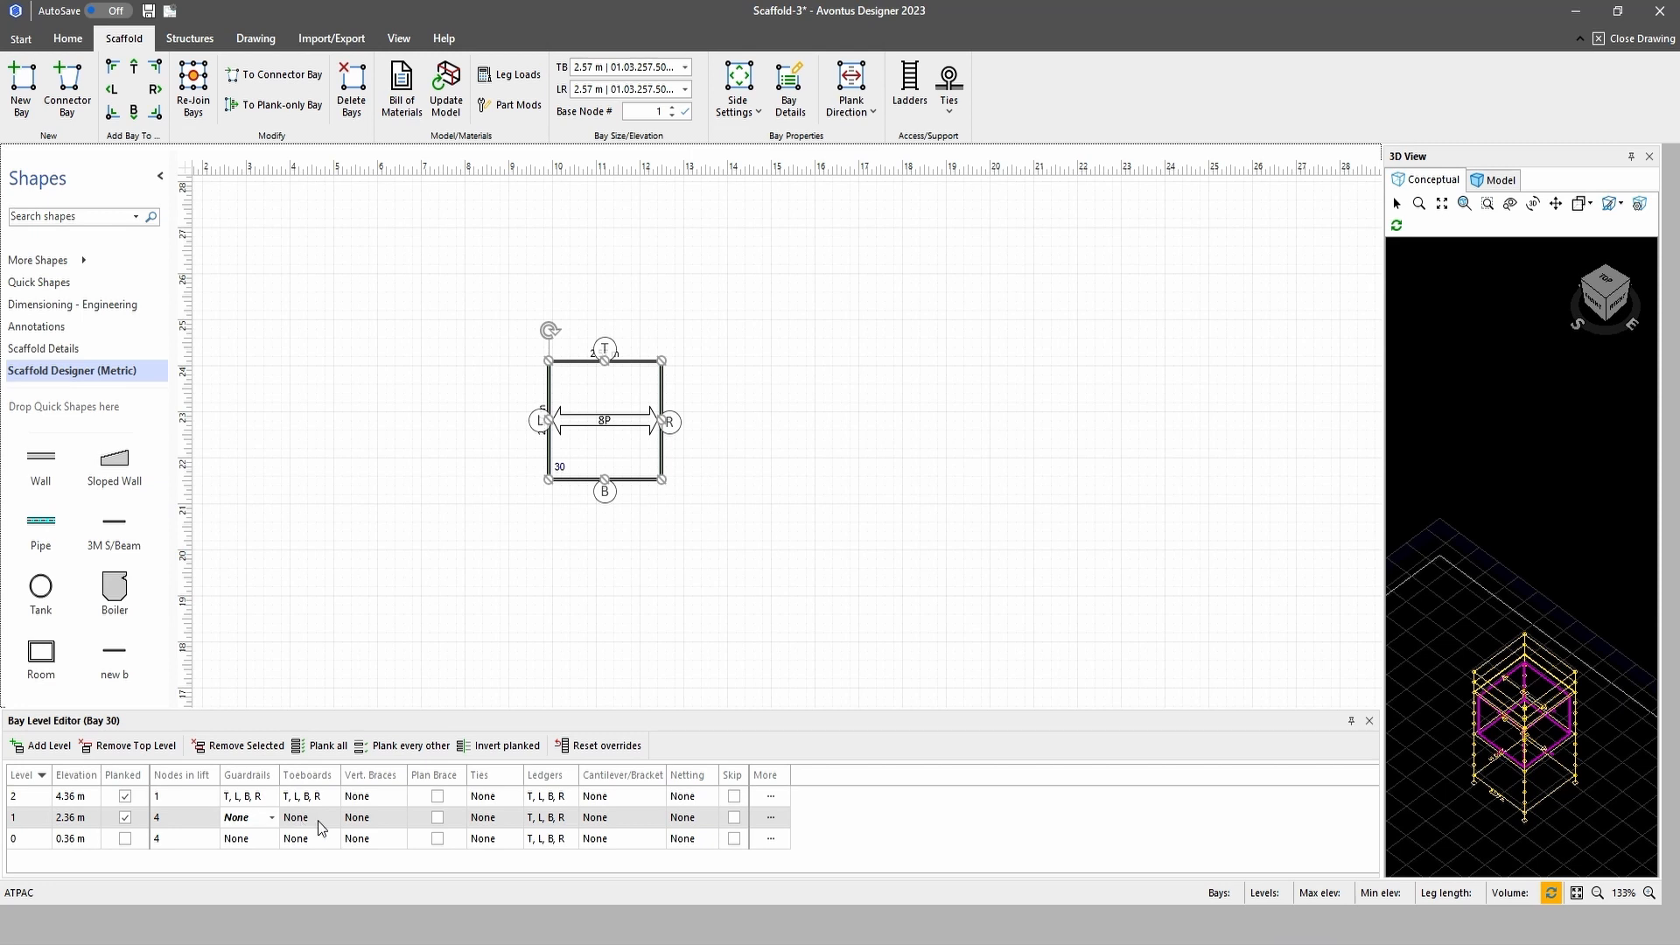
{"action": "left_click", "coordinate": [377, 816]}
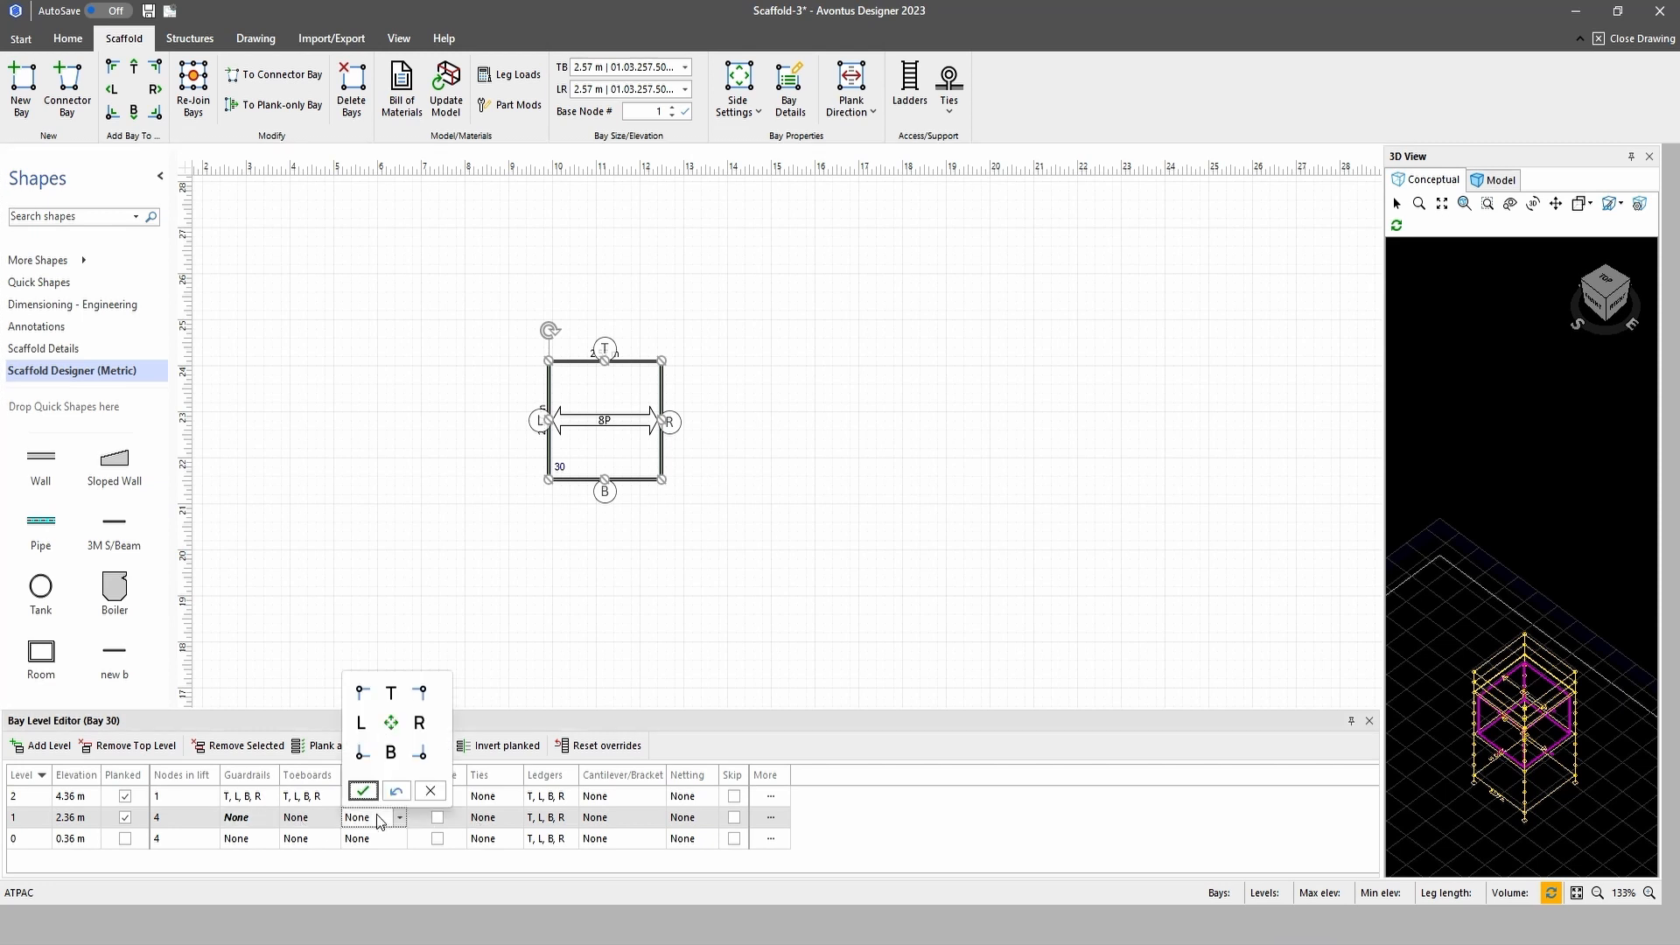
{"action": "left_click", "coordinate": [391, 722]}
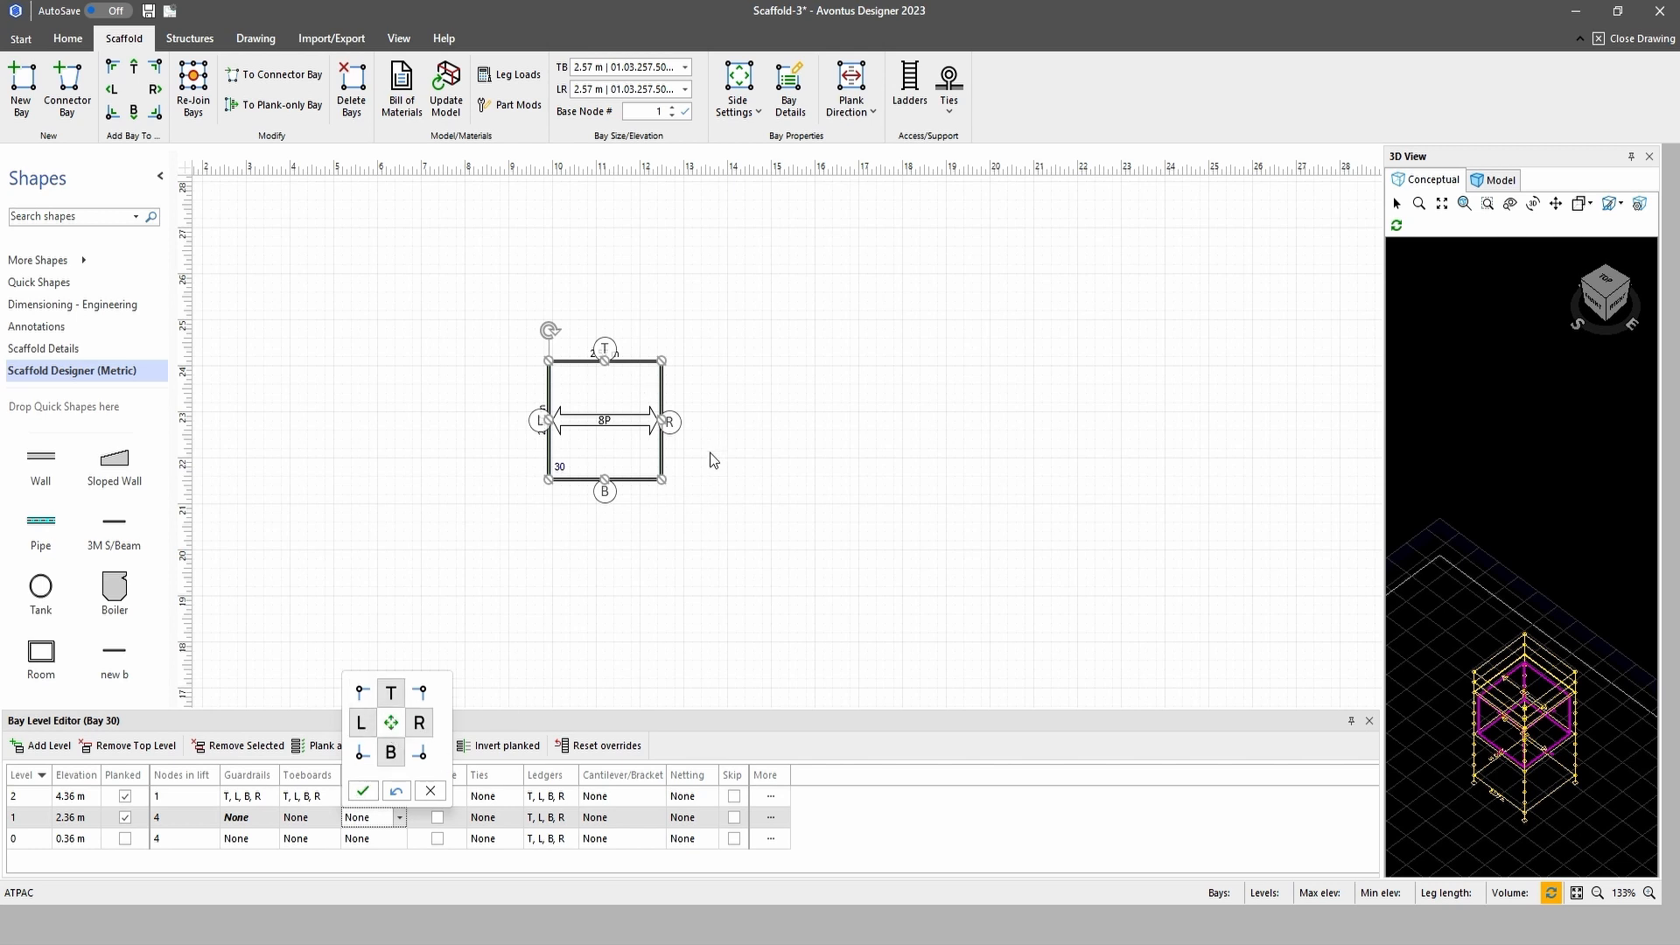
{"action": "left_click", "coordinate": [363, 791]}
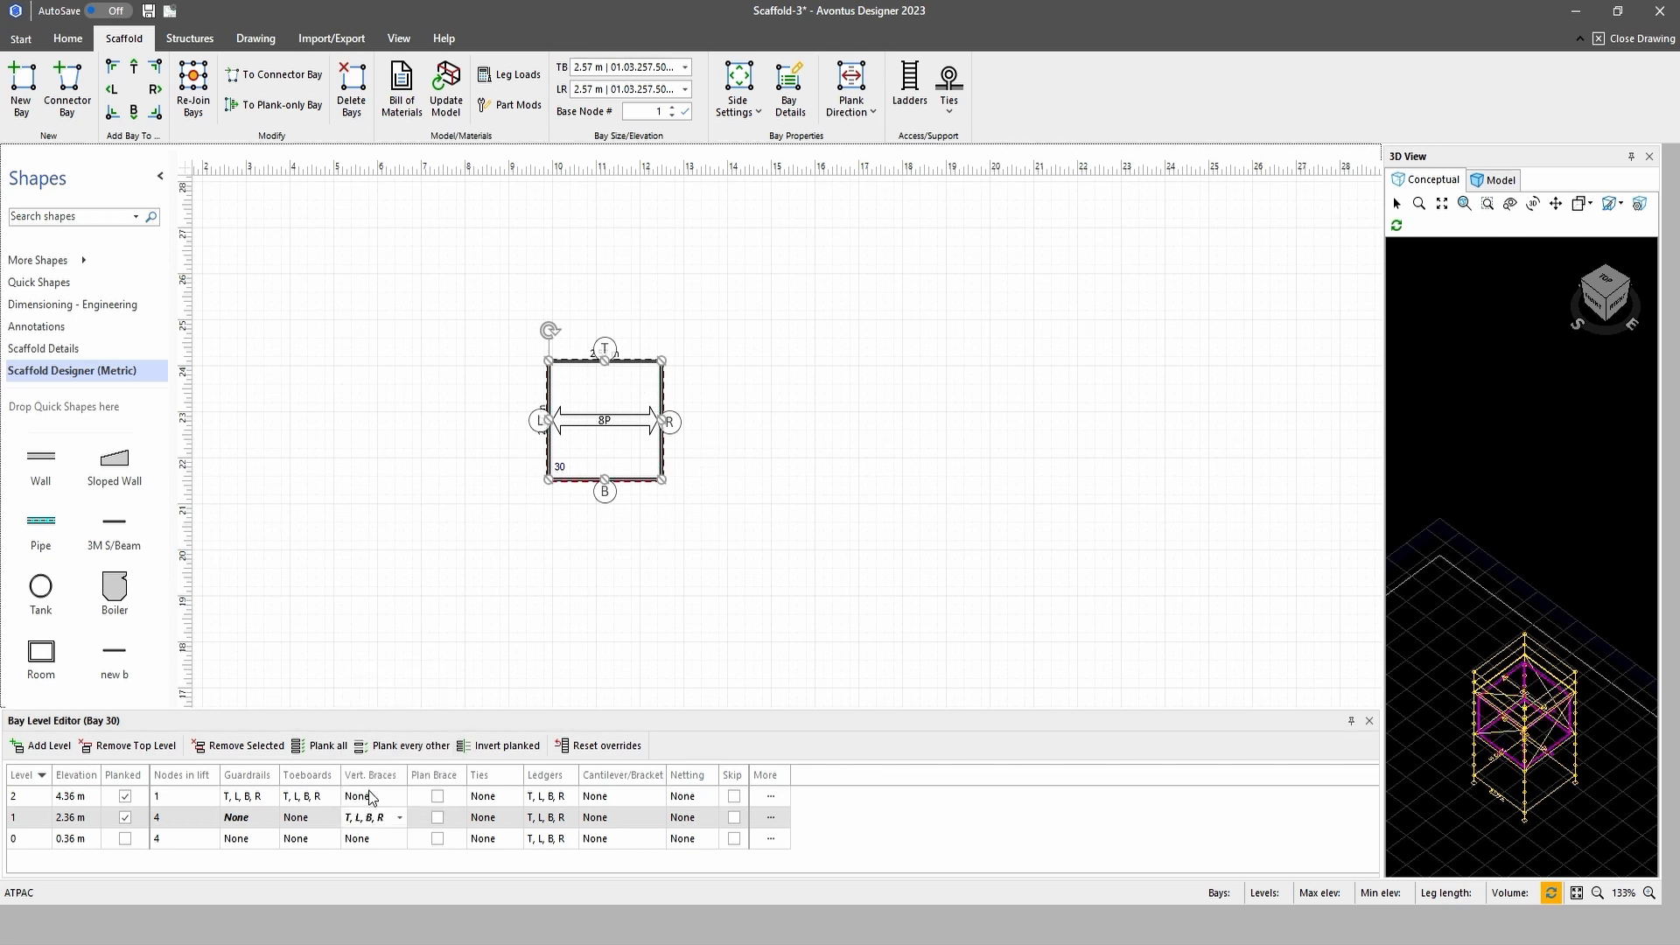
Add a cantilever bracket on side R of the bay at level 1 only
{"action": "left_click", "coordinate": [632, 822]}
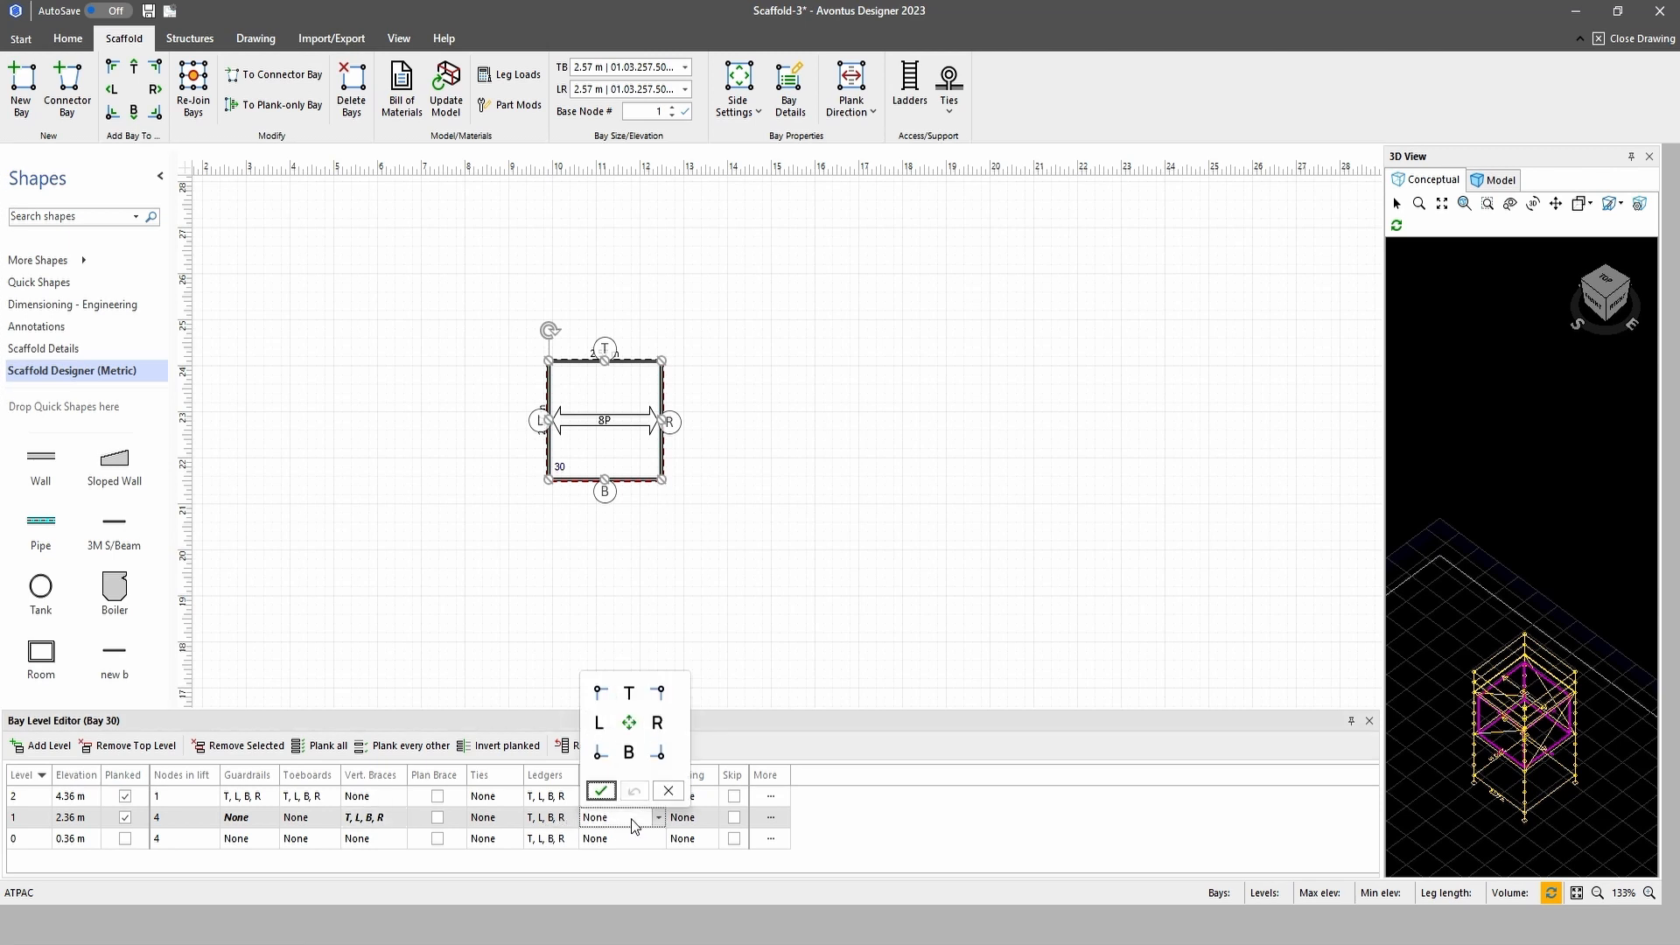
{"action": "left_click", "coordinate": [657, 726]}
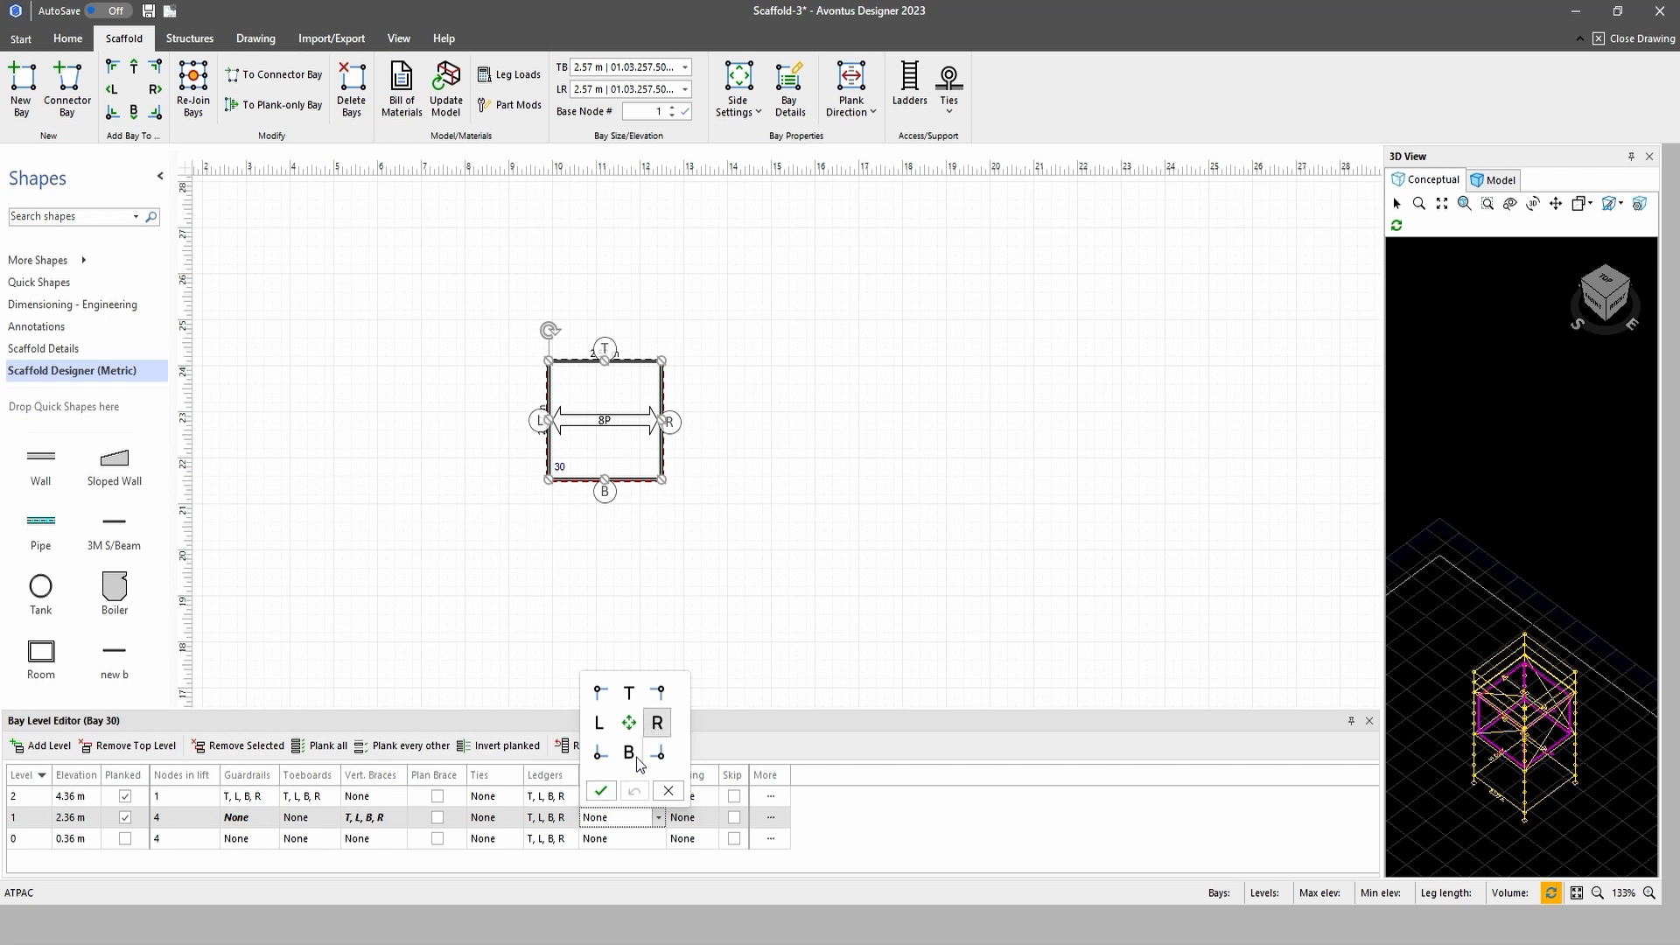
{"action": "left_click", "coordinate": [601, 791]}
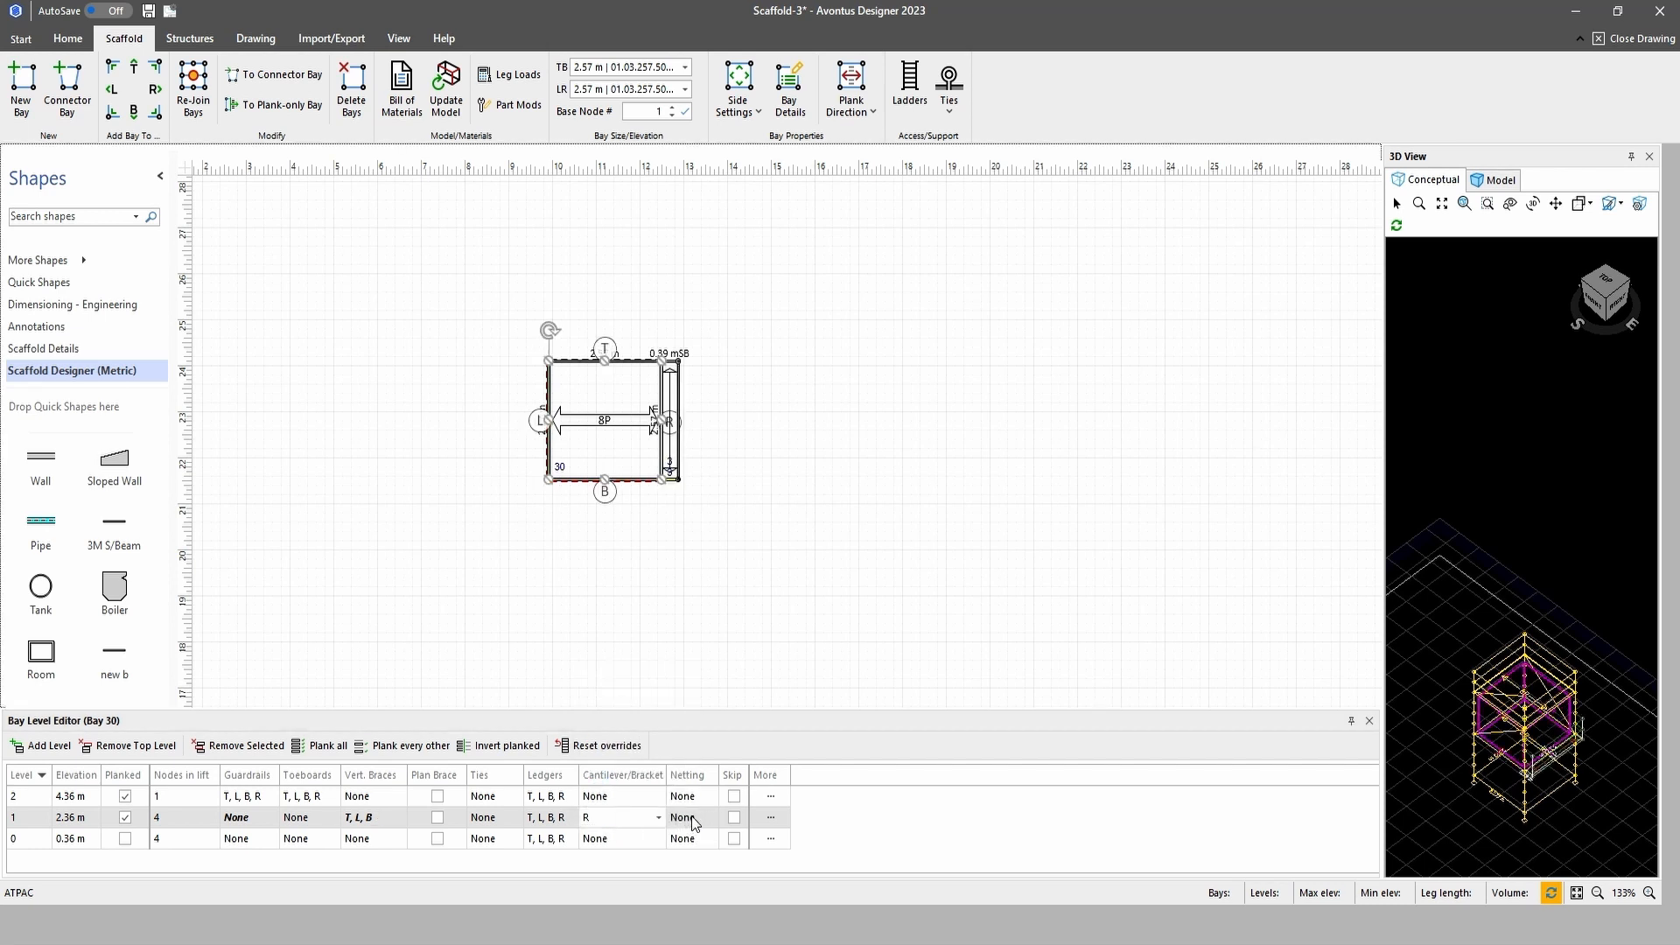
Add netting to the T, L and B sides of the bay at level 1
{"action": "left_click", "coordinate": [693, 819]}
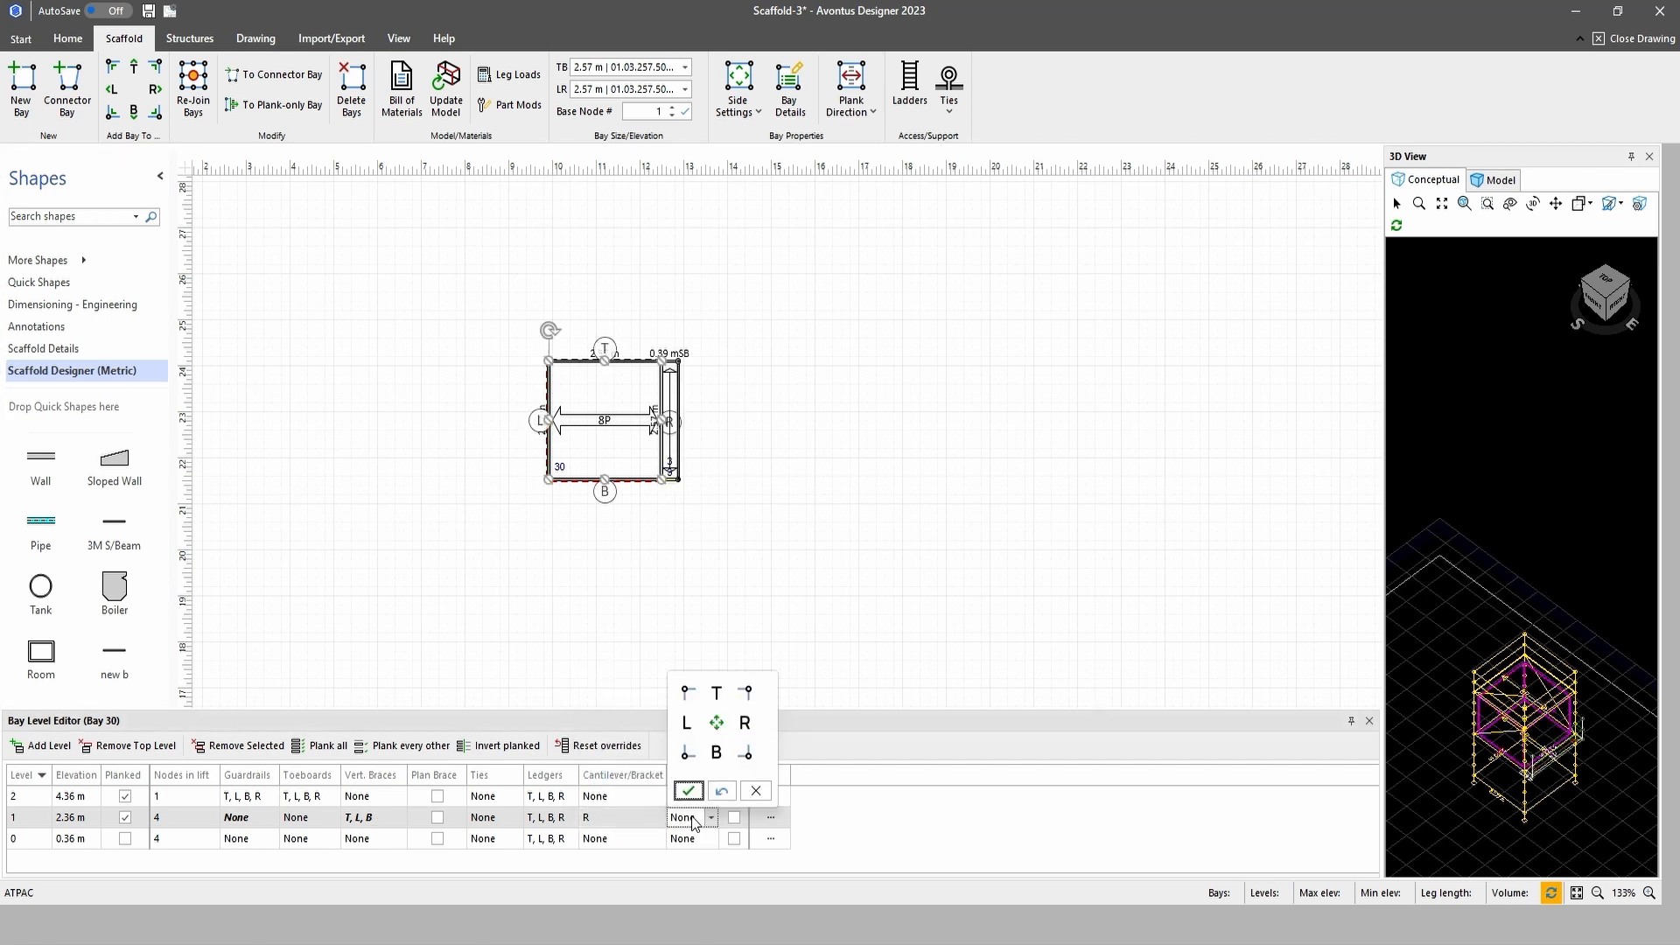
{"action": "left_click", "coordinate": [716, 693]}
{"action": "left_click", "coordinate": [686, 723]}
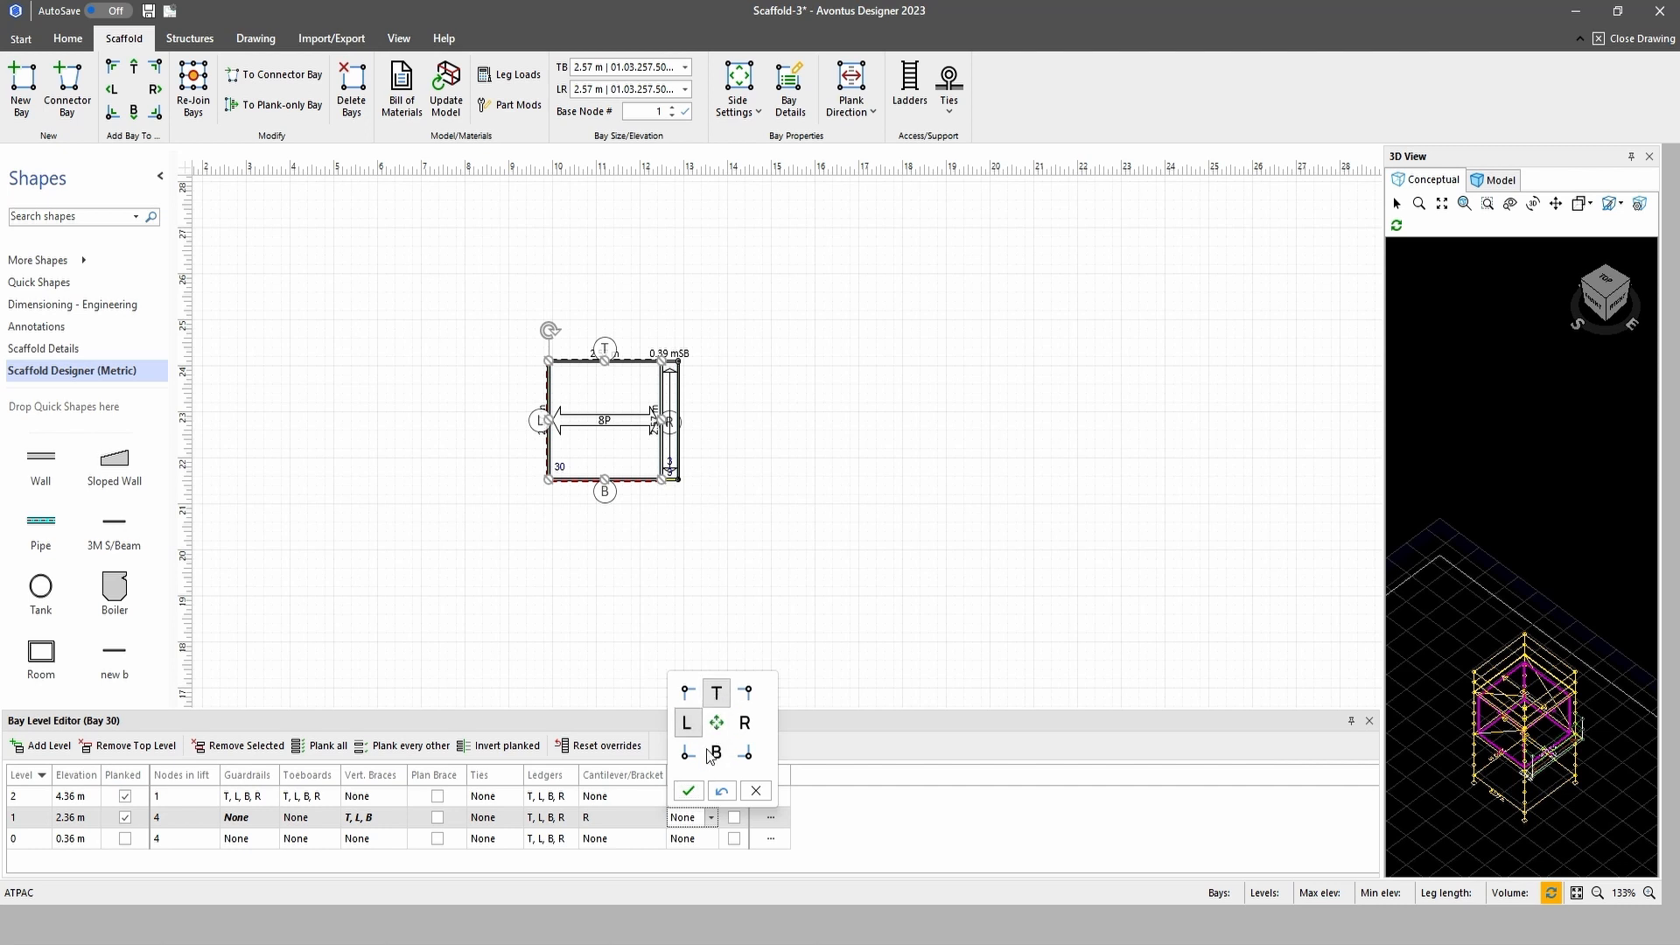
{"action": "left_click", "coordinate": [716, 752]}
{"action": "left_click", "coordinate": [689, 790]}
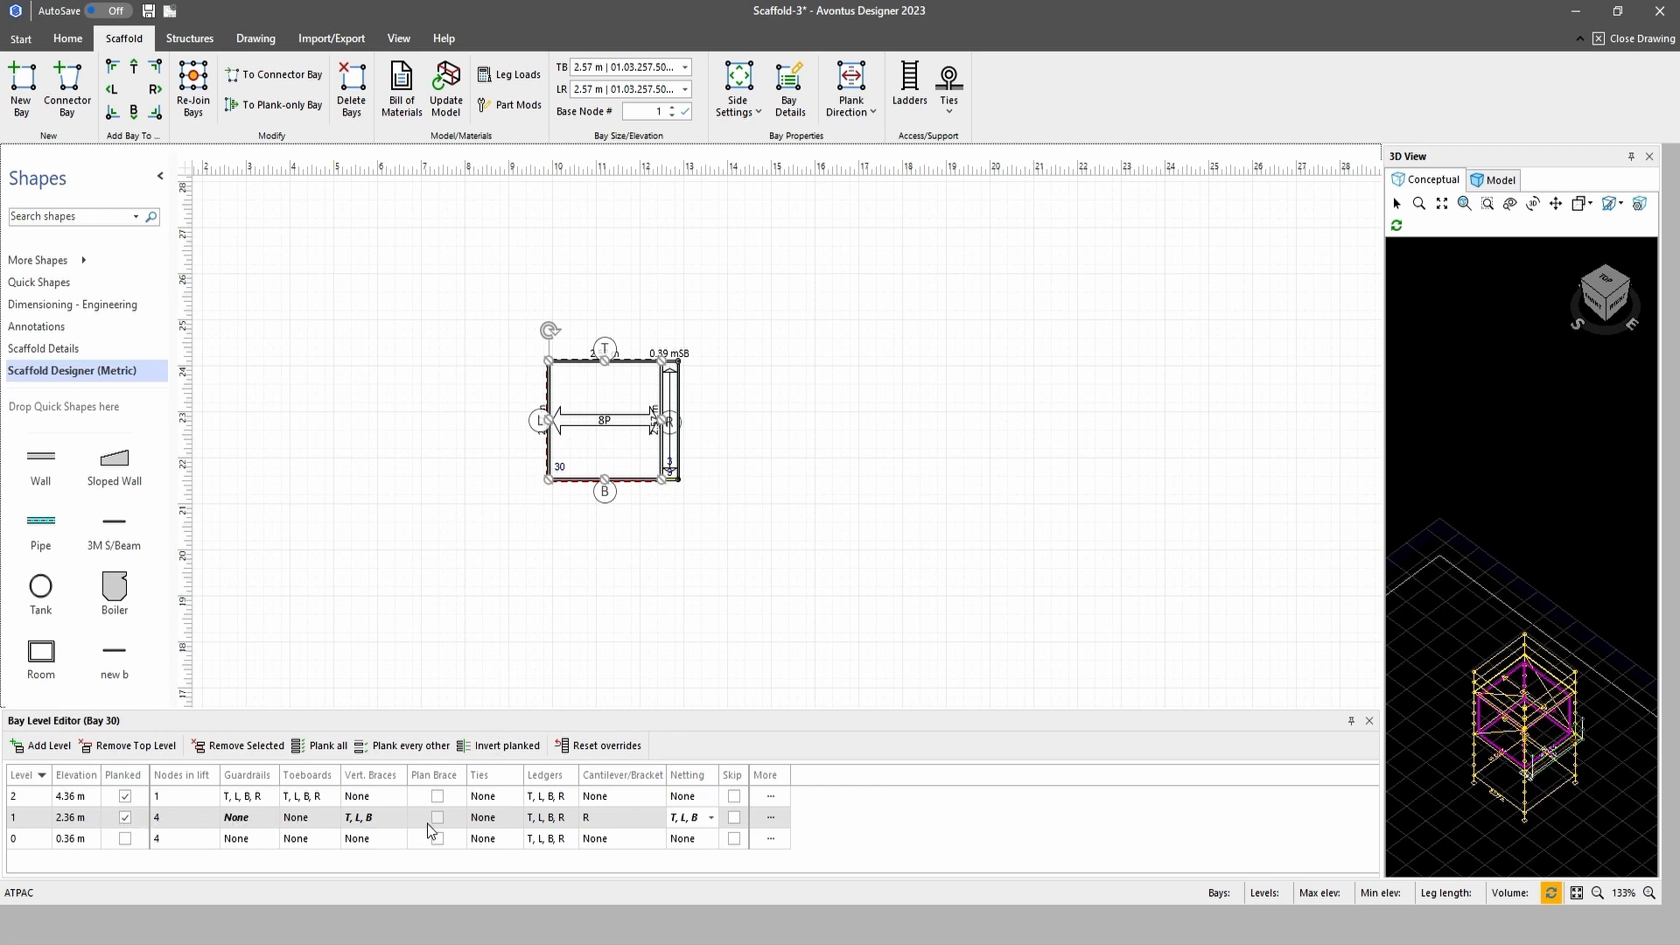
Generate the detailed 3D model, inspect the netting and bracket at level 1, and reselect the bay to review its level settings
{"action": "left_click", "coordinate": [1499, 183]}
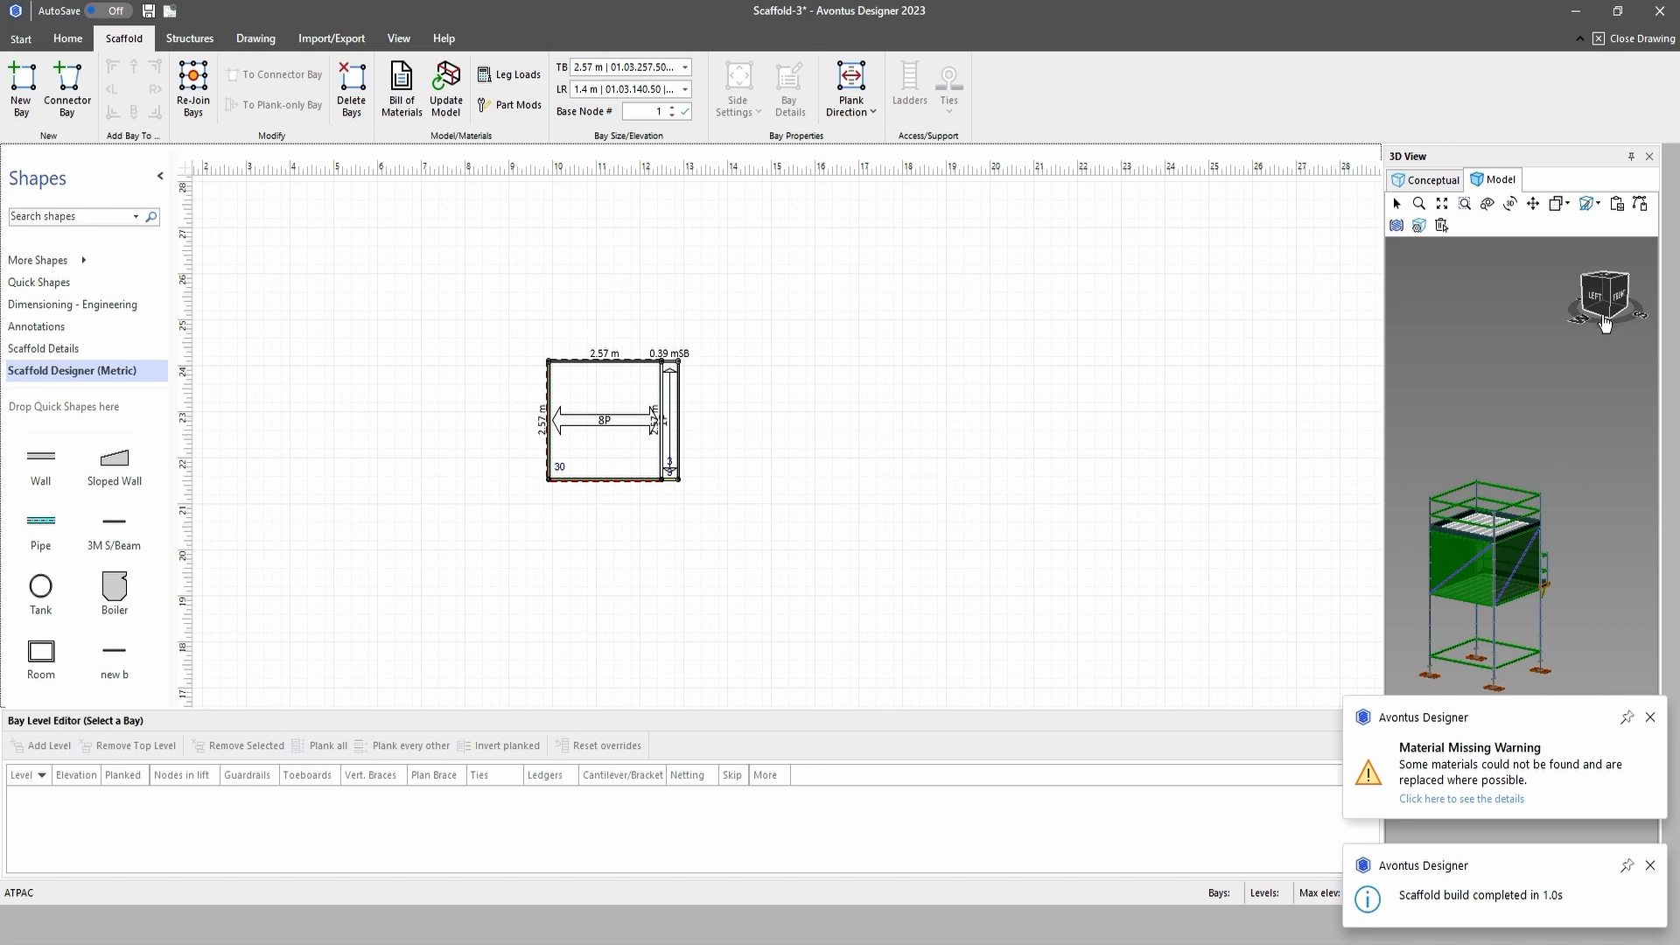
{"action": "left_click_drag", "start_coordinate": [1608, 310], "coordinate": [1555, 295]}
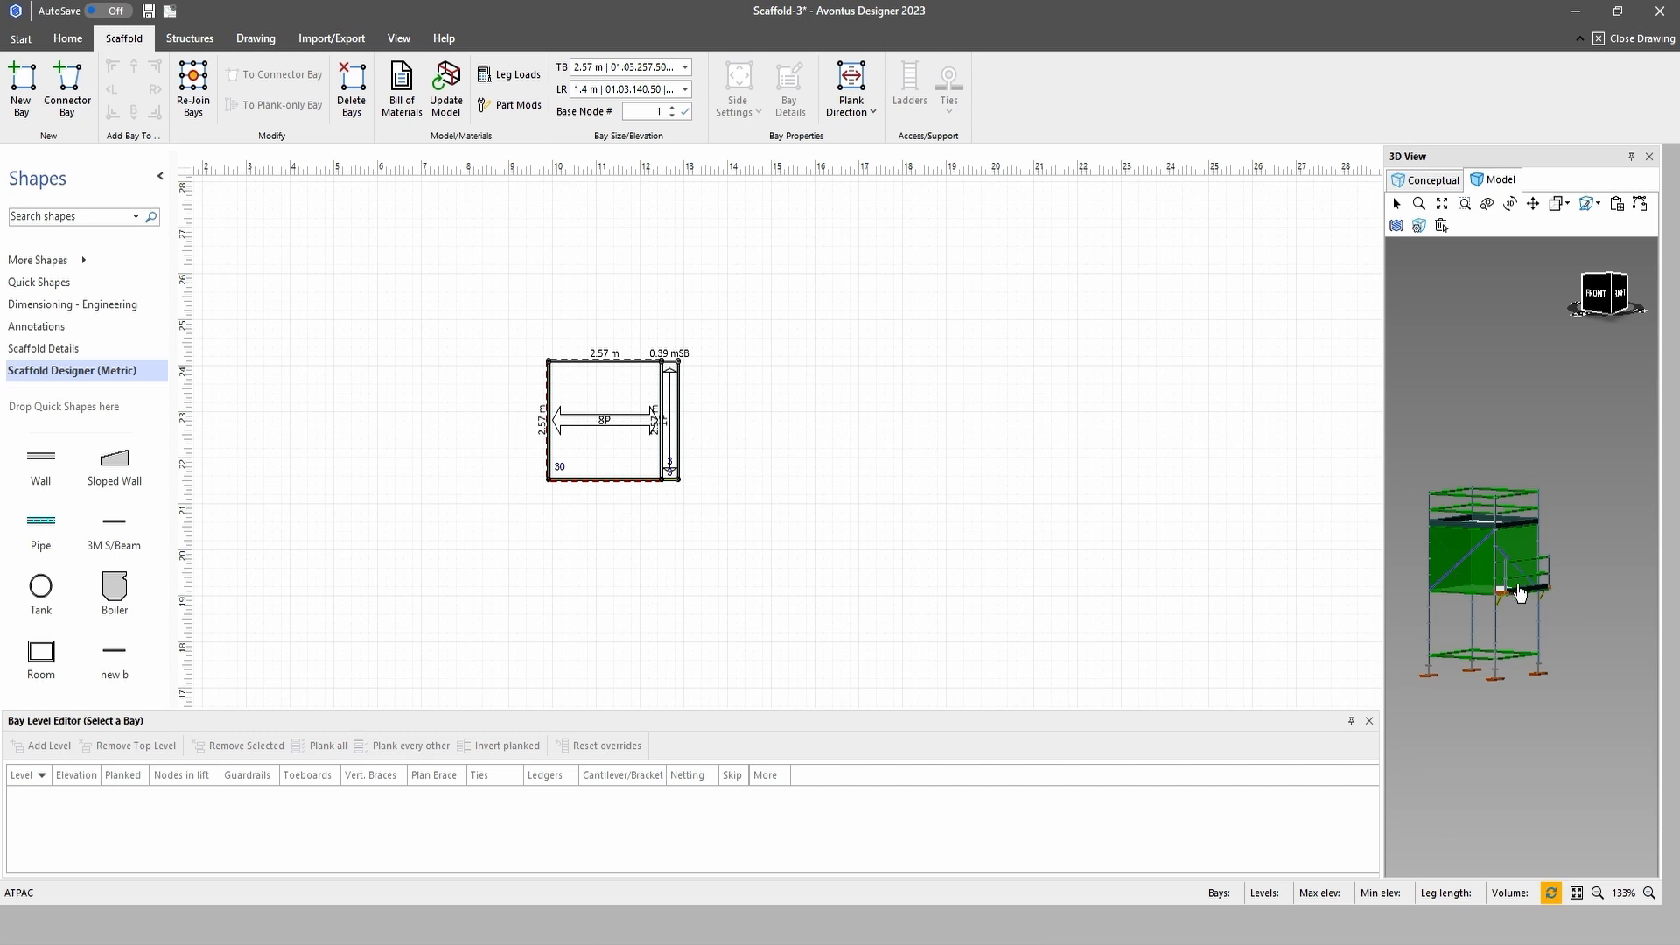
{"action": "left_click", "coordinate": [602, 422]}
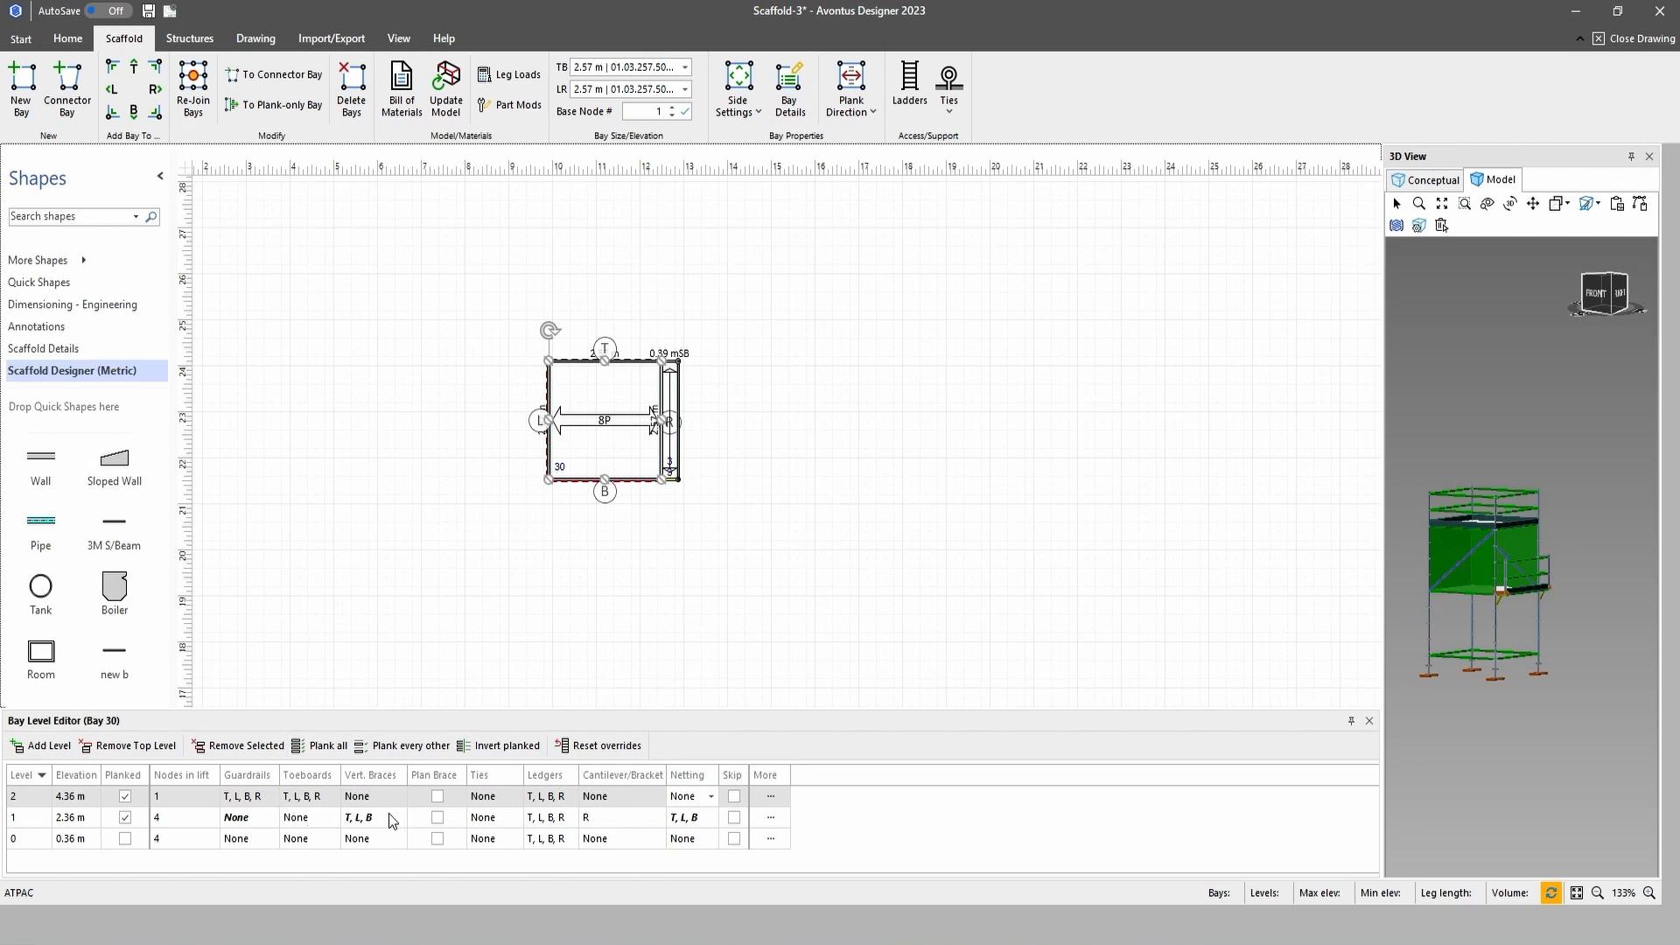
Restore the guardrails at level 1 of the bay on the T, L, B and R sides
{"action": "left_click", "coordinate": [739, 87]}
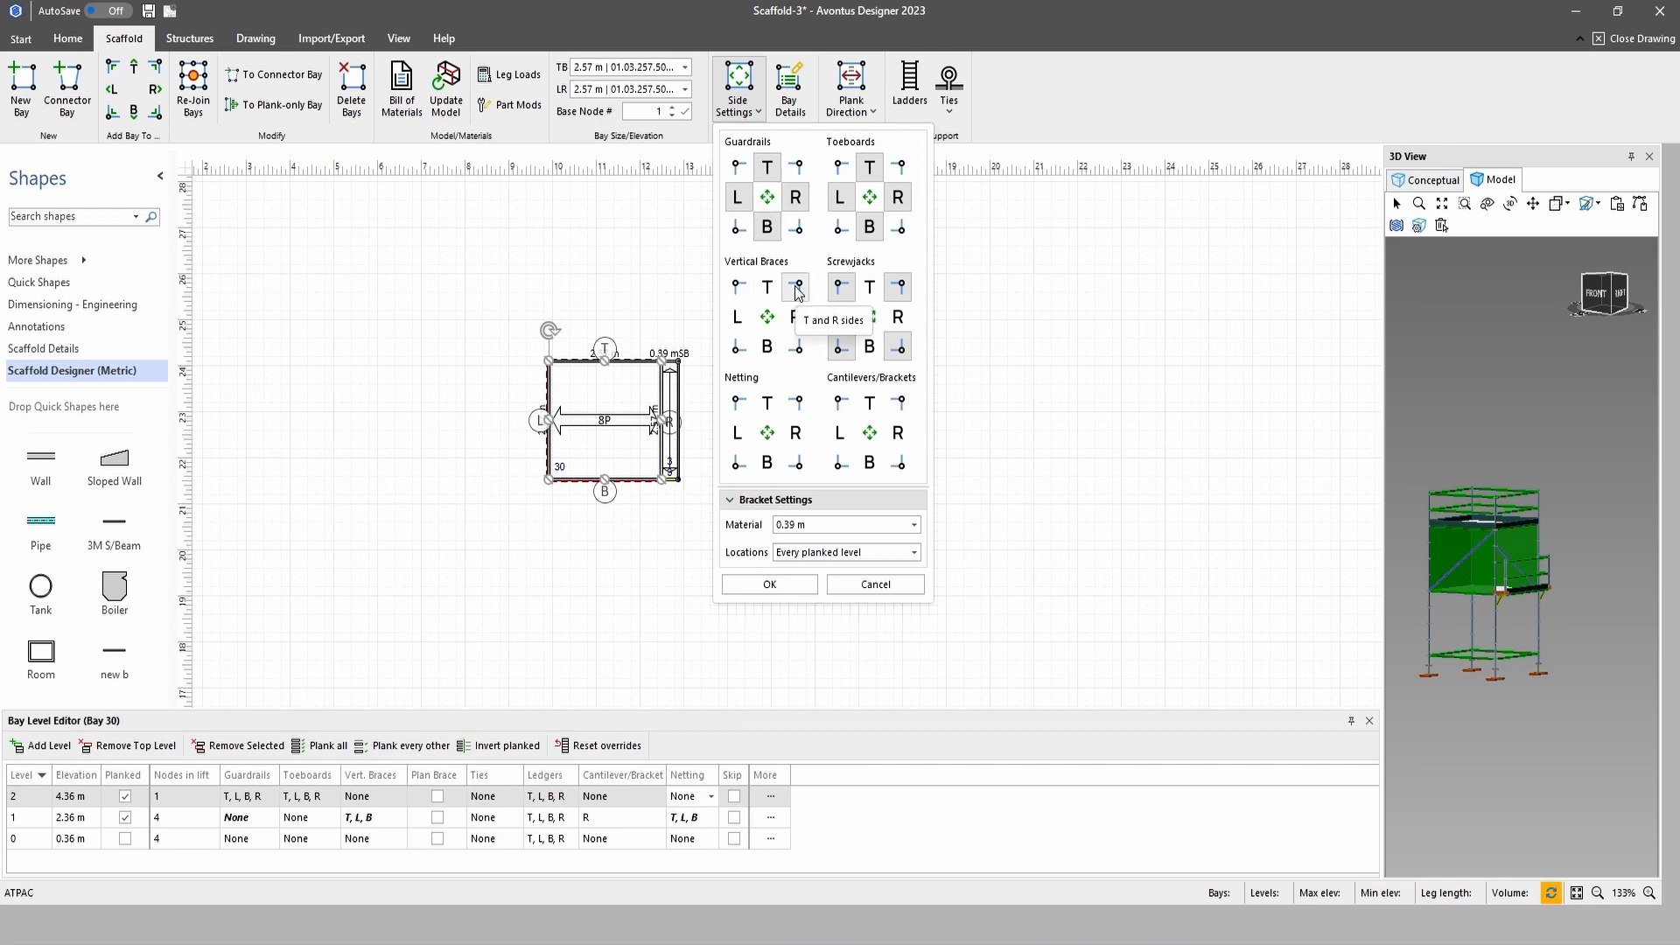
{"action": "left_click", "coordinate": [254, 797]}
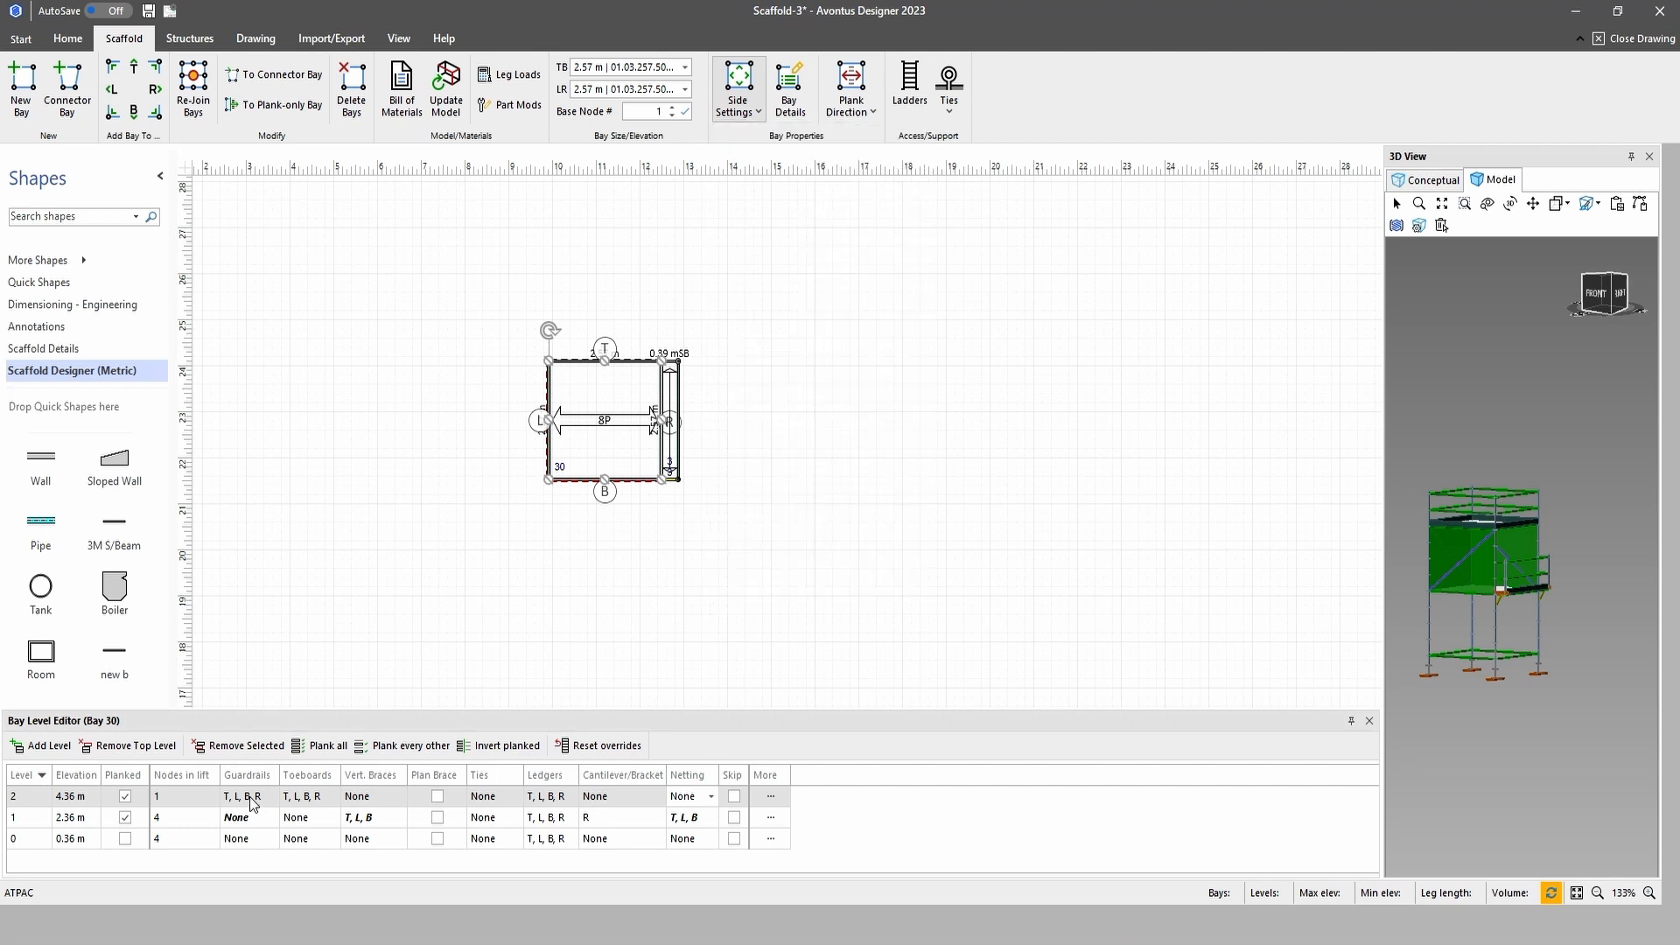
{"action": "left_click", "coordinate": [202, 816]}
{"action": "left_click", "coordinate": [250, 816]}
{"action": "left_click", "coordinate": [269, 731]}
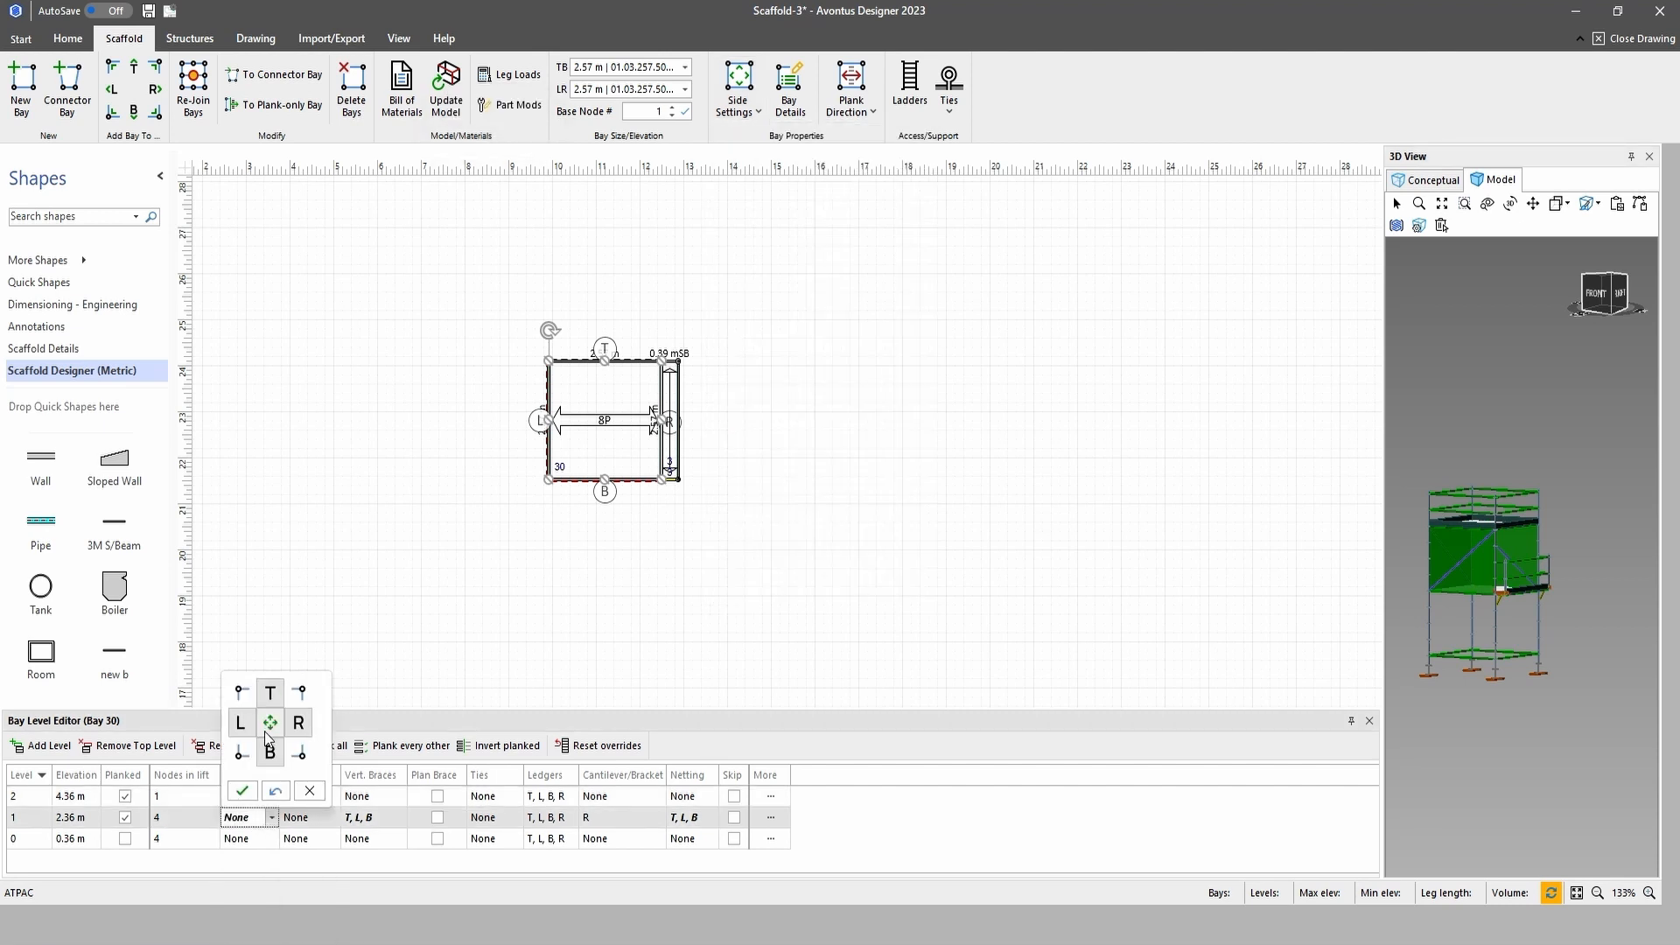
{"action": "left_click", "coordinate": [242, 791]}
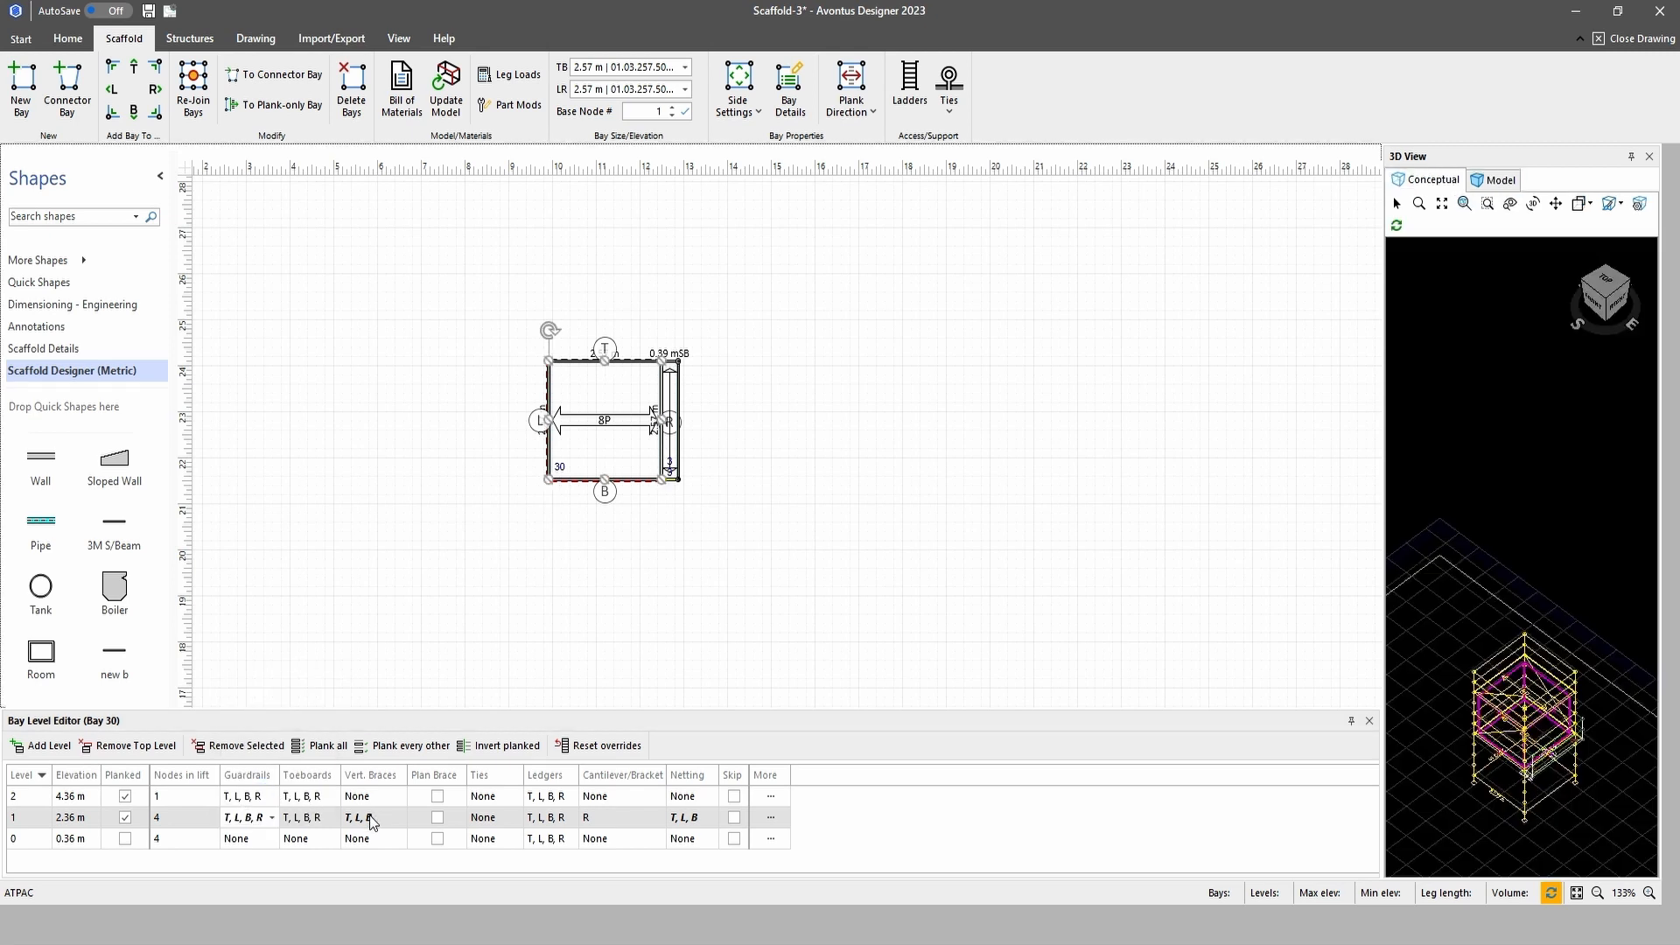
Remove the vertical braces and the side R cantilever bracket from level 1 of the bay
{"action": "left_click", "coordinate": [395, 815]}
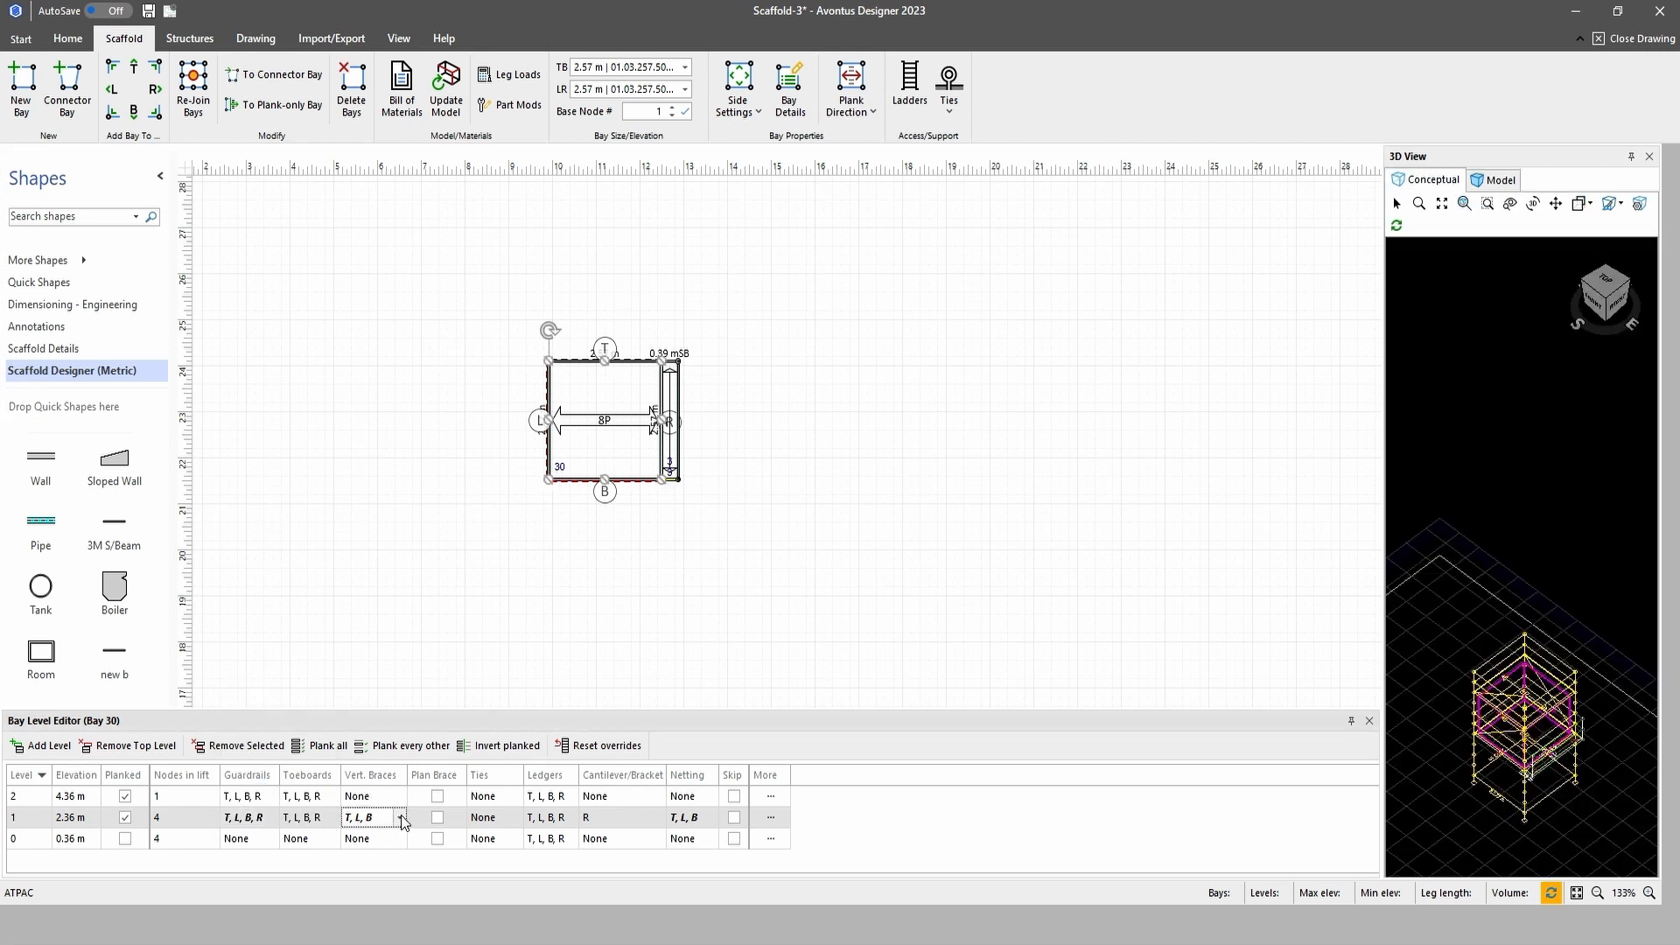
{"action": "left_click", "coordinate": [400, 817]}
{"action": "left_click", "coordinate": [390, 726]}
{"action": "left_click", "coordinate": [363, 789]}
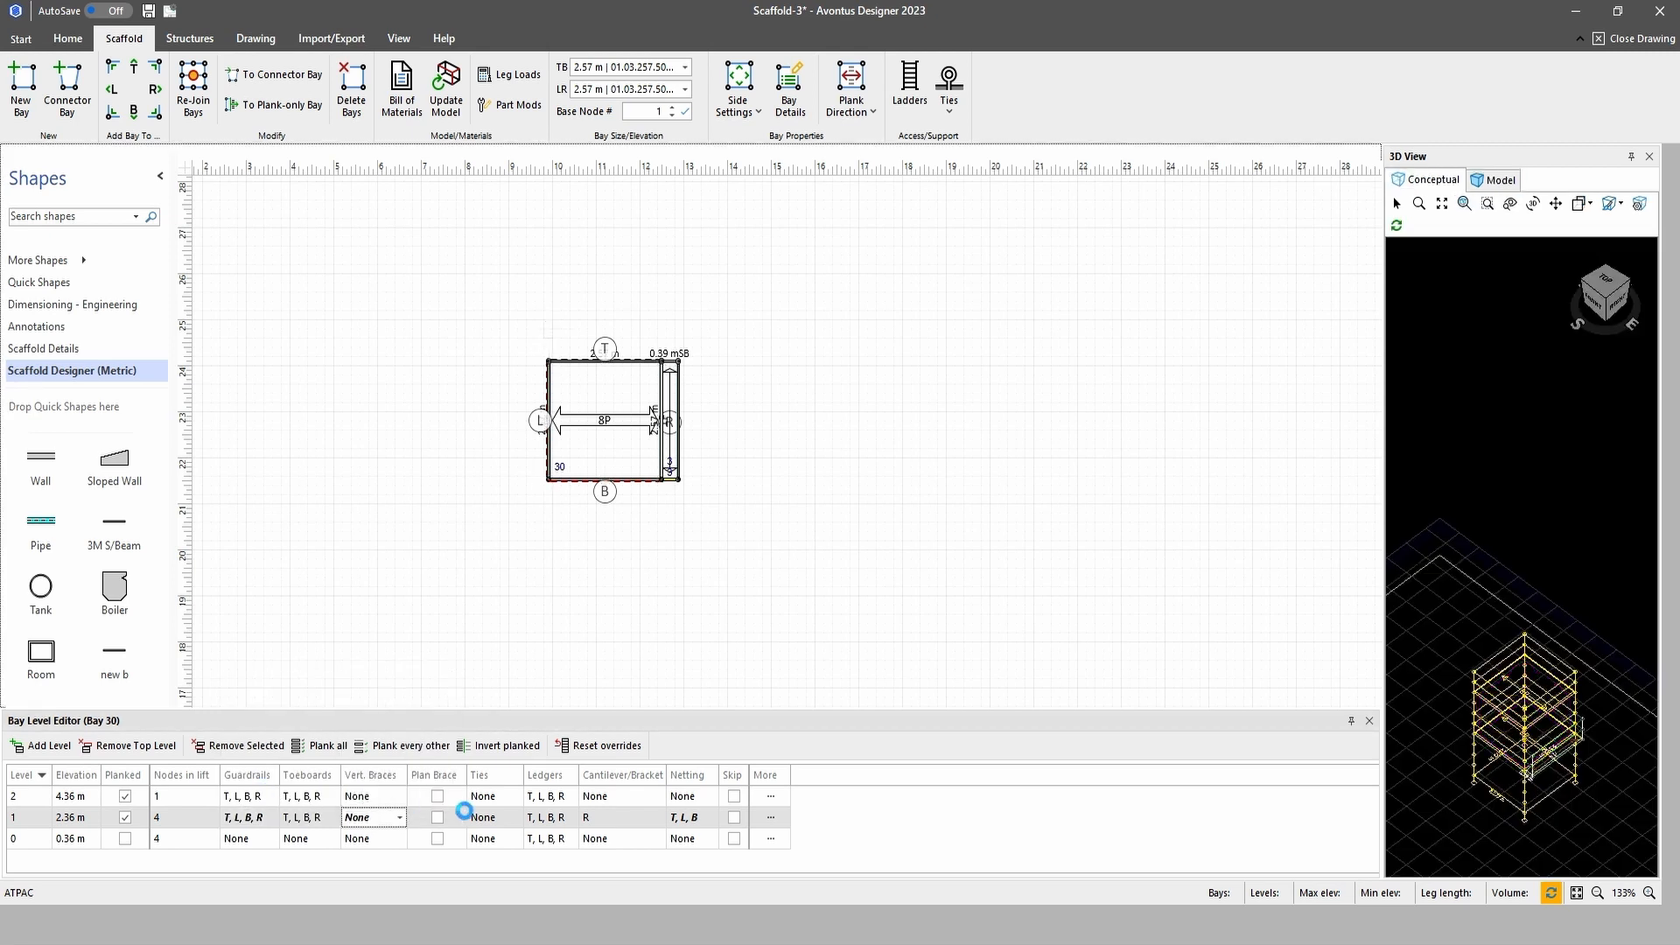
{"action": "left_click", "coordinate": [617, 818]}
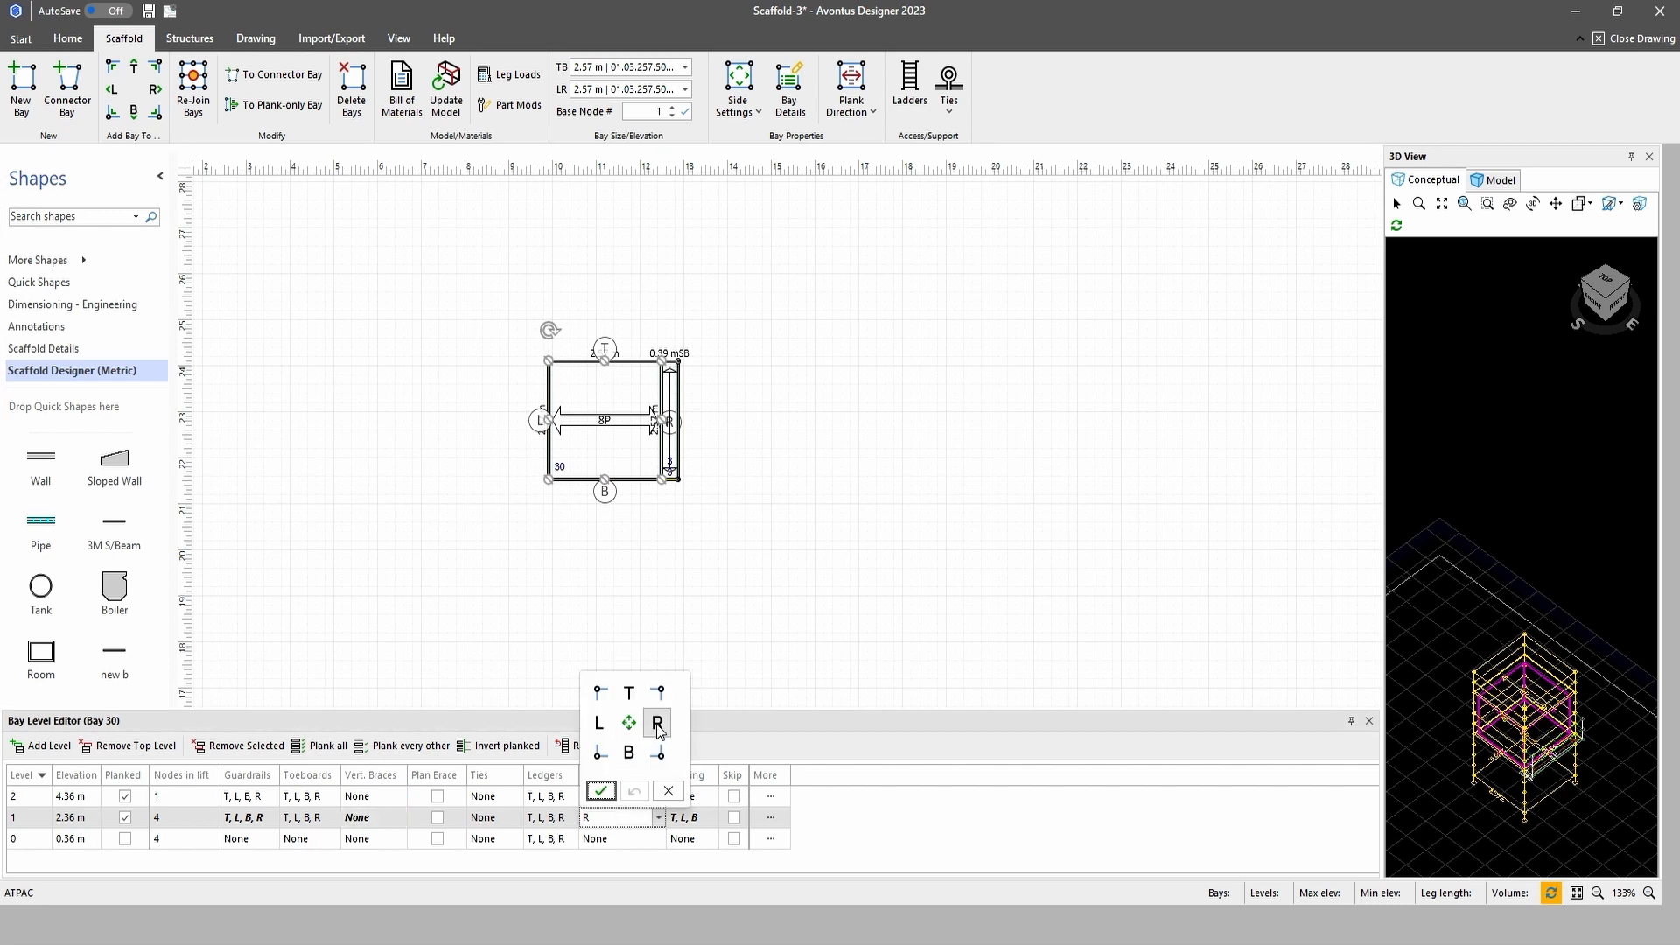
{"action": "left_click", "coordinate": [601, 790]}
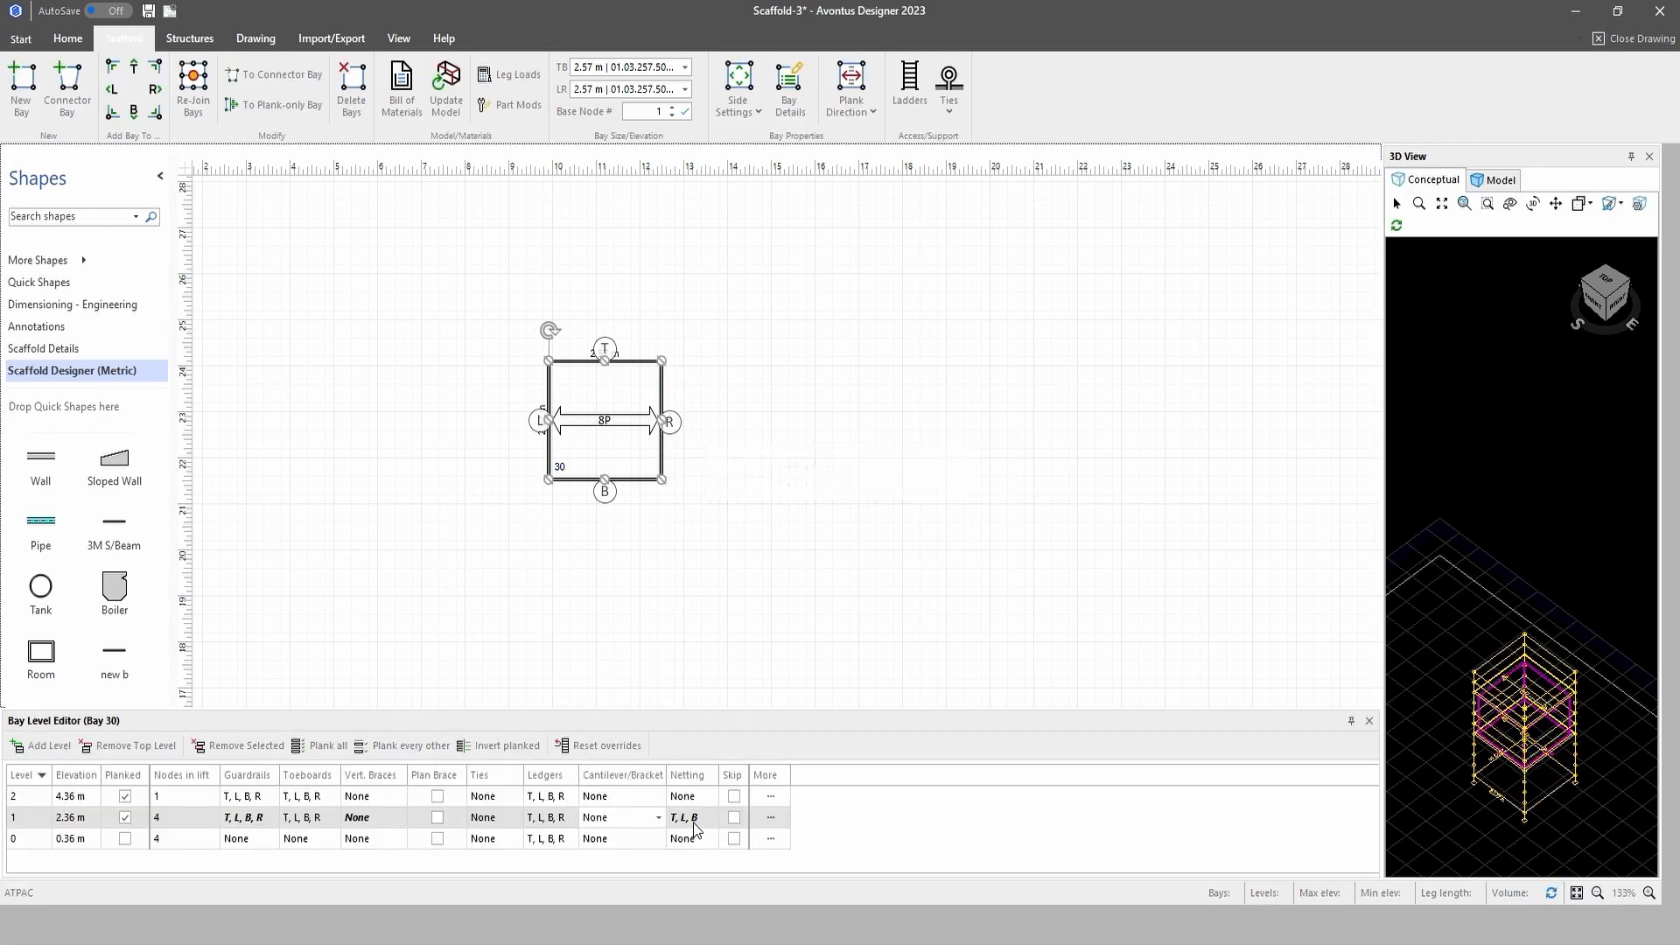
Remove the netting from every side of the bay at level 1 and generate the detailed 3D model
{"action": "left_click", "coordinate": [691, 818]}
{"action": "left_click", "coordinate": [717, 723]}
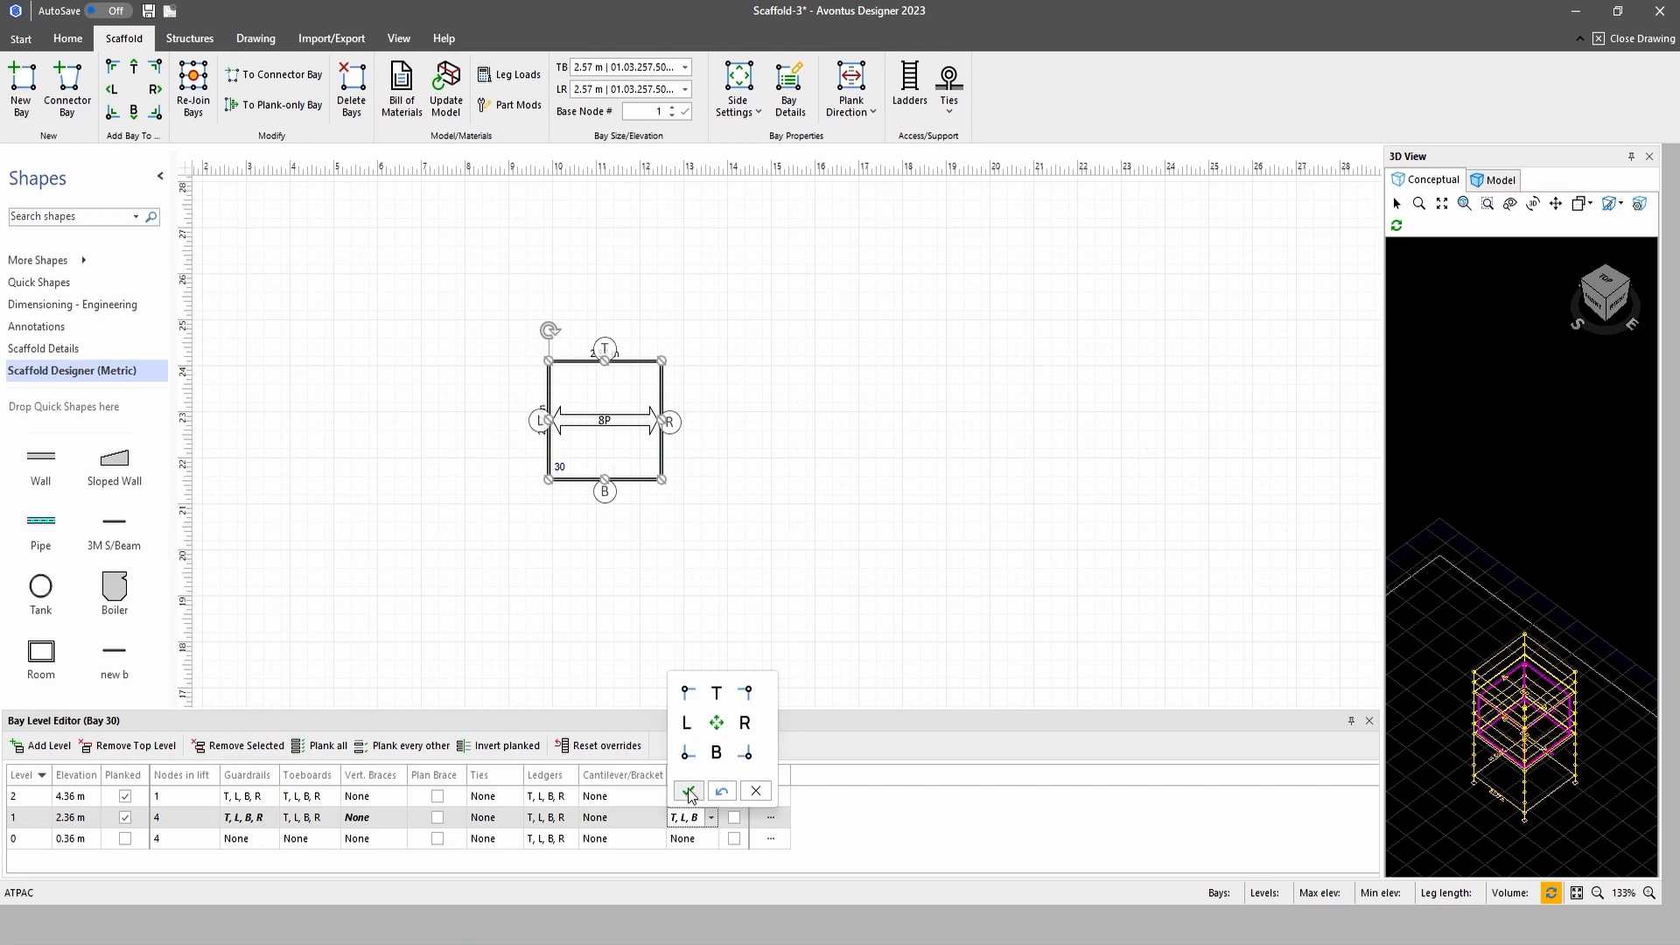
{"action": "left_click", "coordinate": [716, 724]}
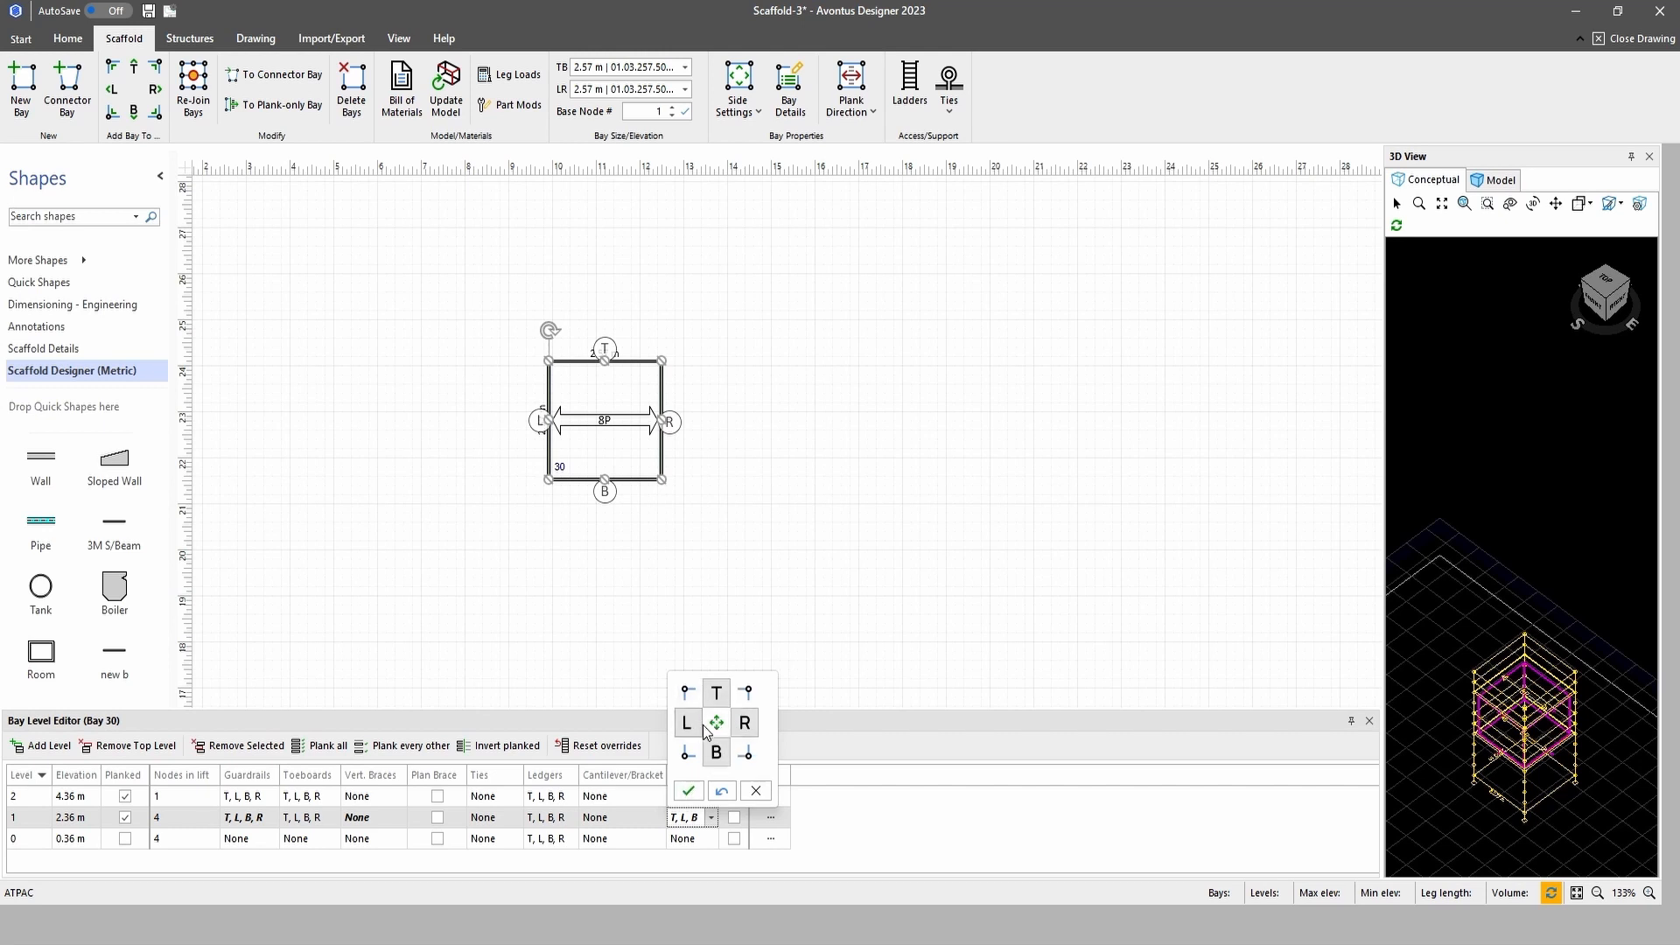
{"action": "left_click", "coordinate": [740, 721]}
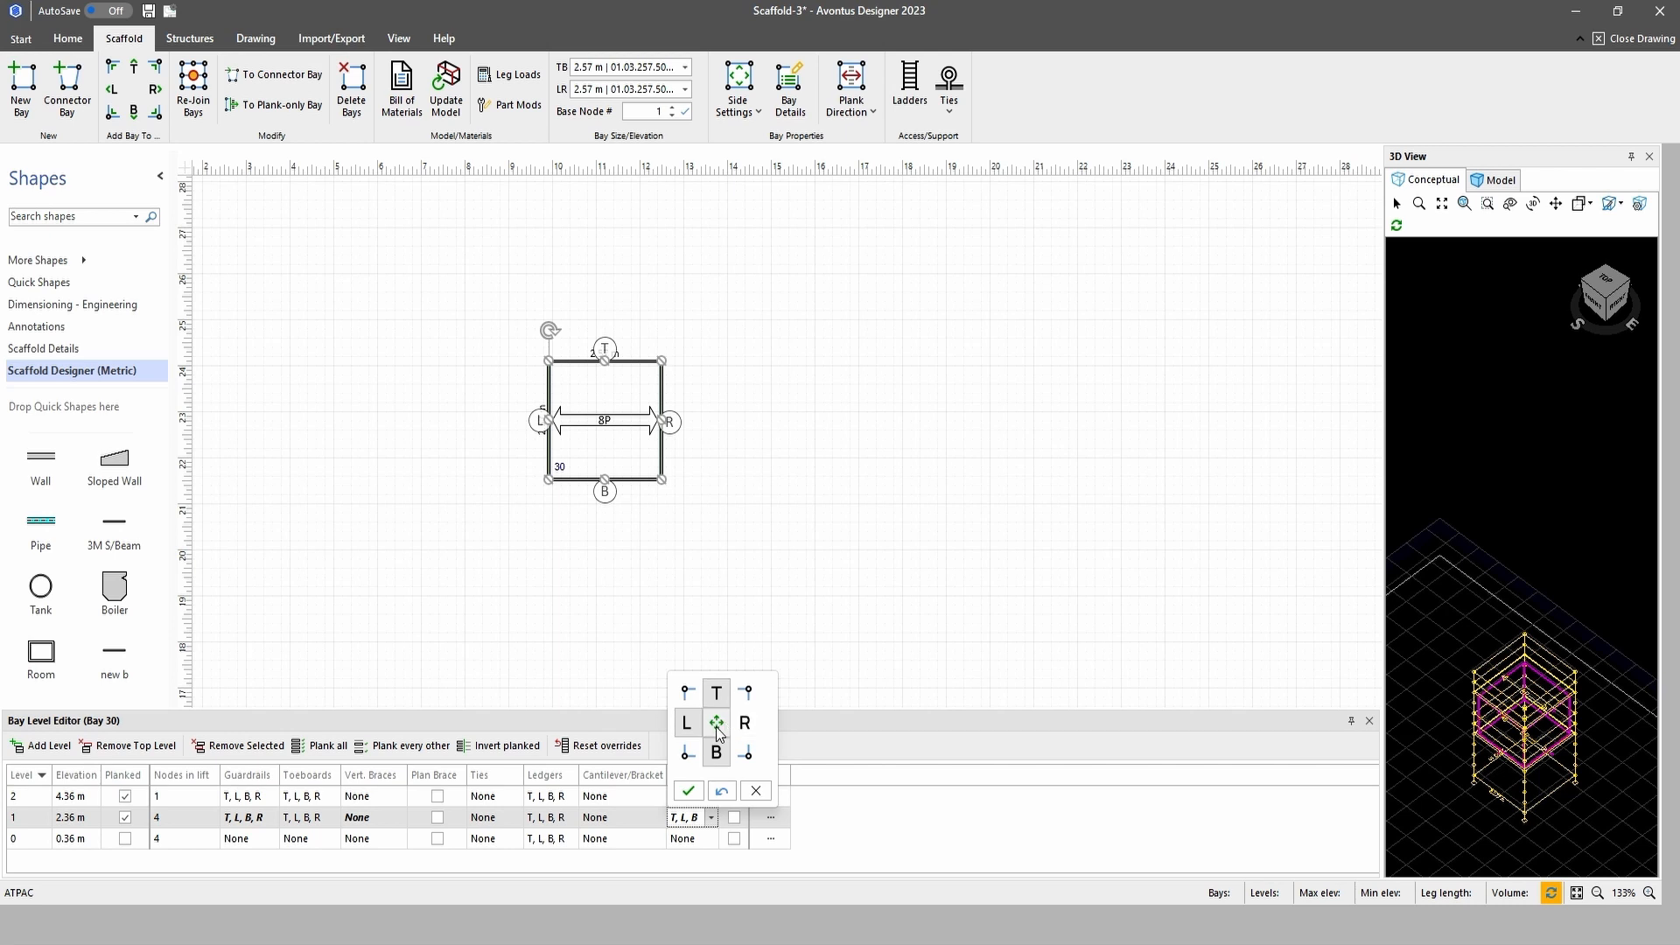
{"action": "left_click", "coordinate": [717, 725]}
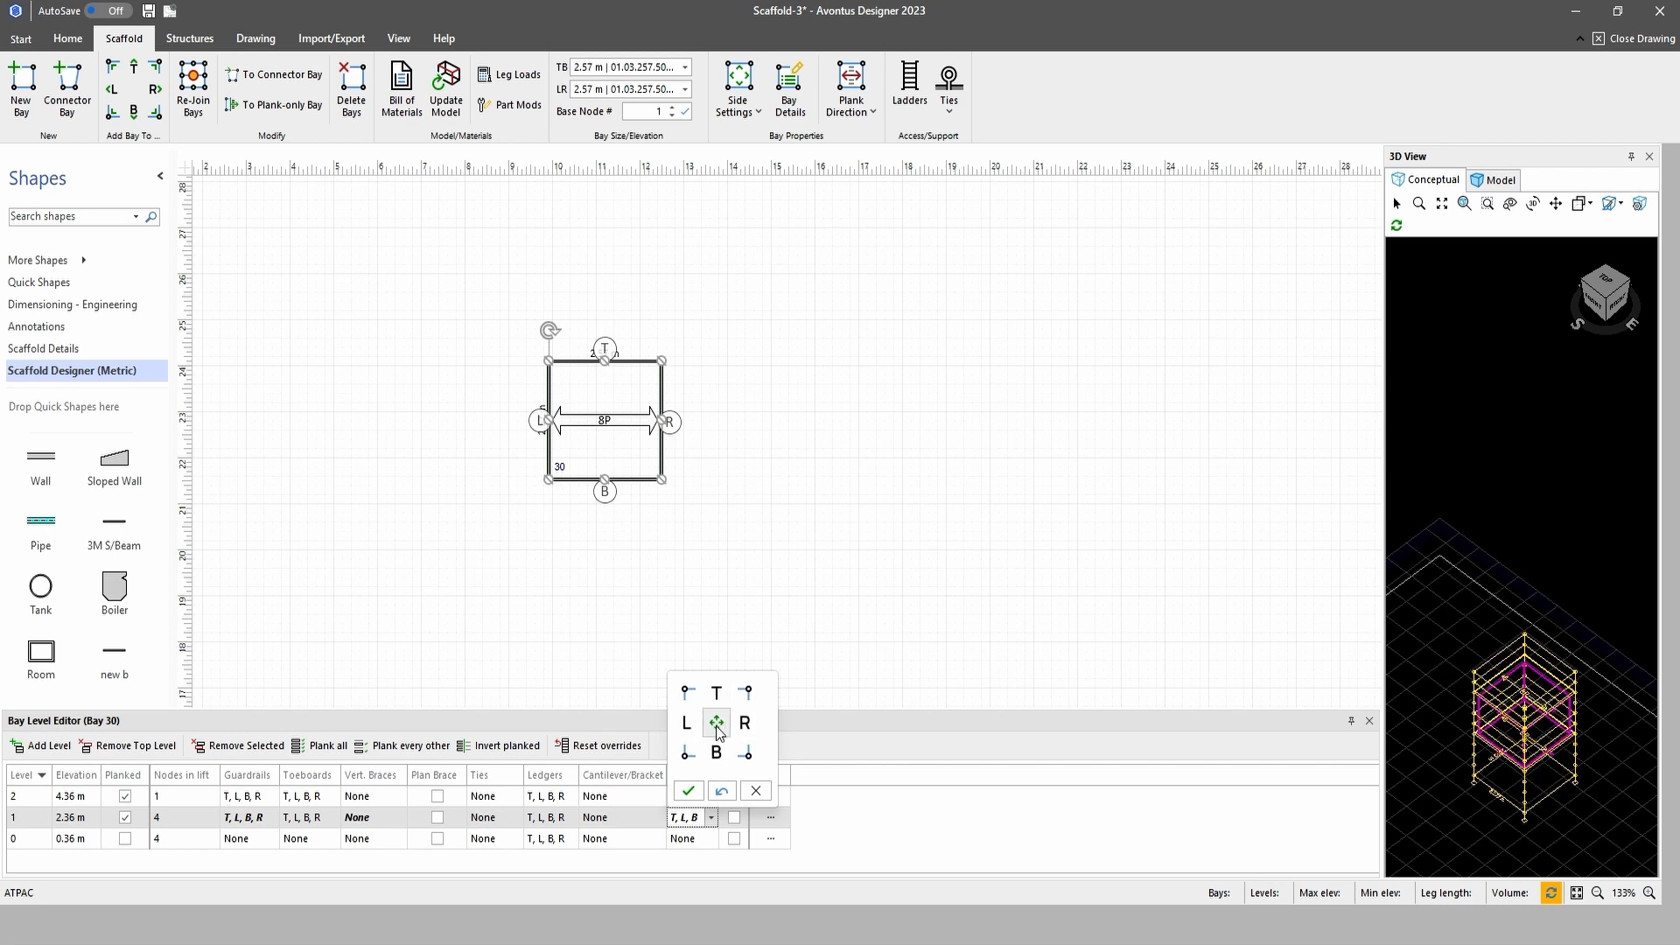
{"action": "left_click", "coordinate": [689, 792]}
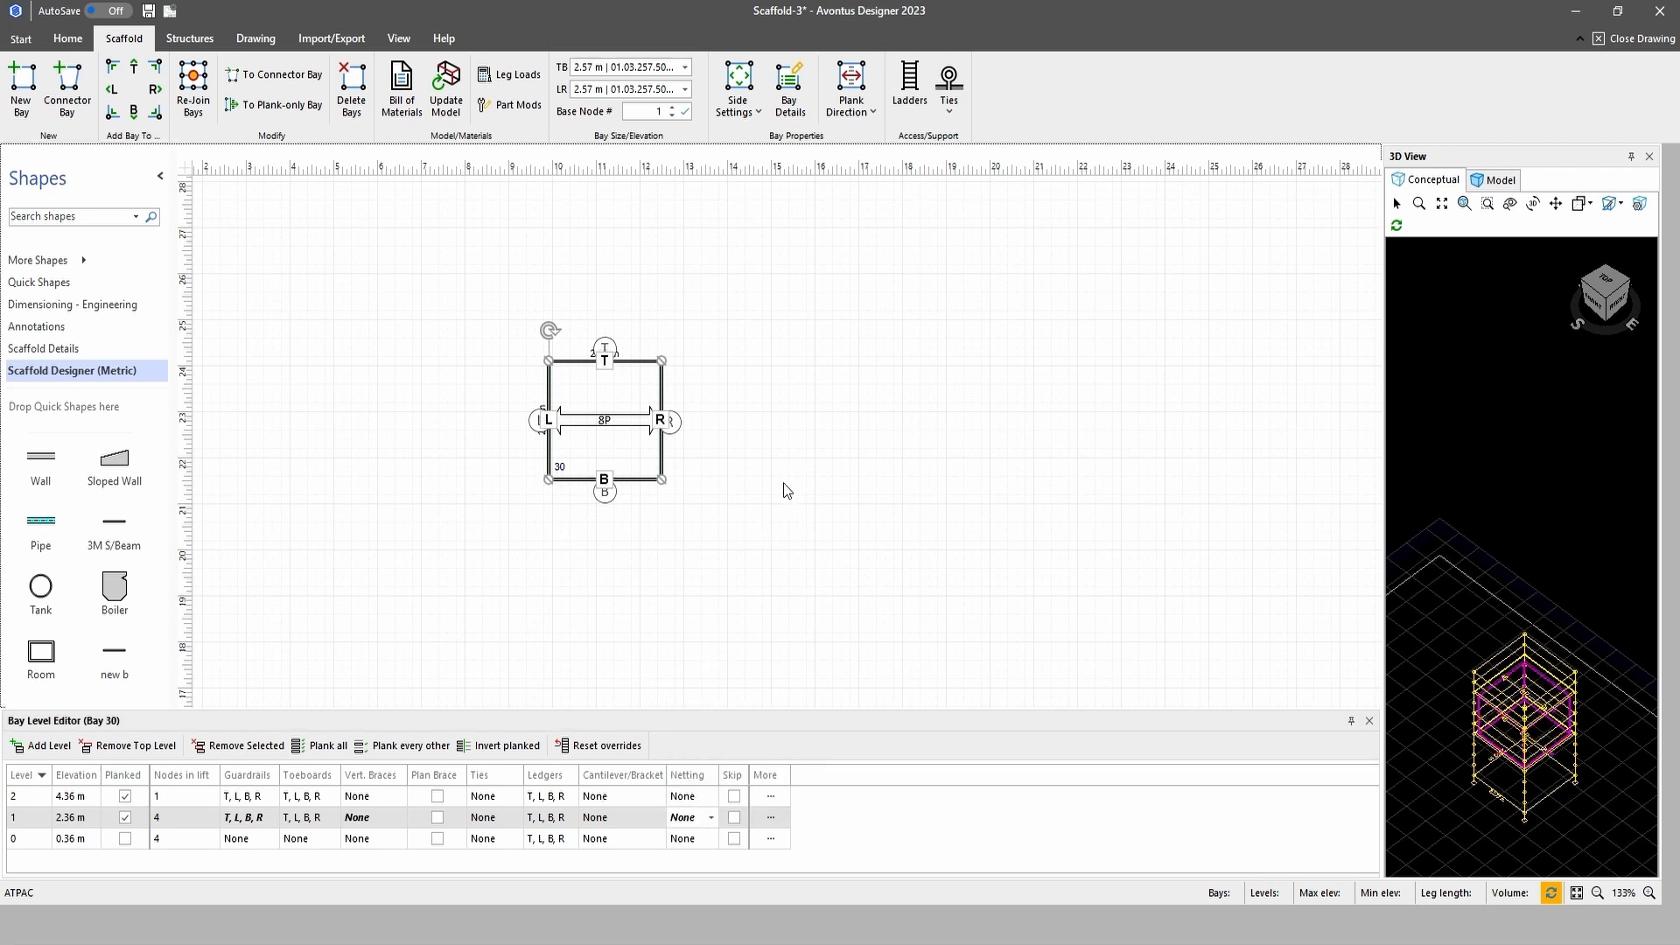
{"action": "left_click", "coordinate": [1499, 179]}
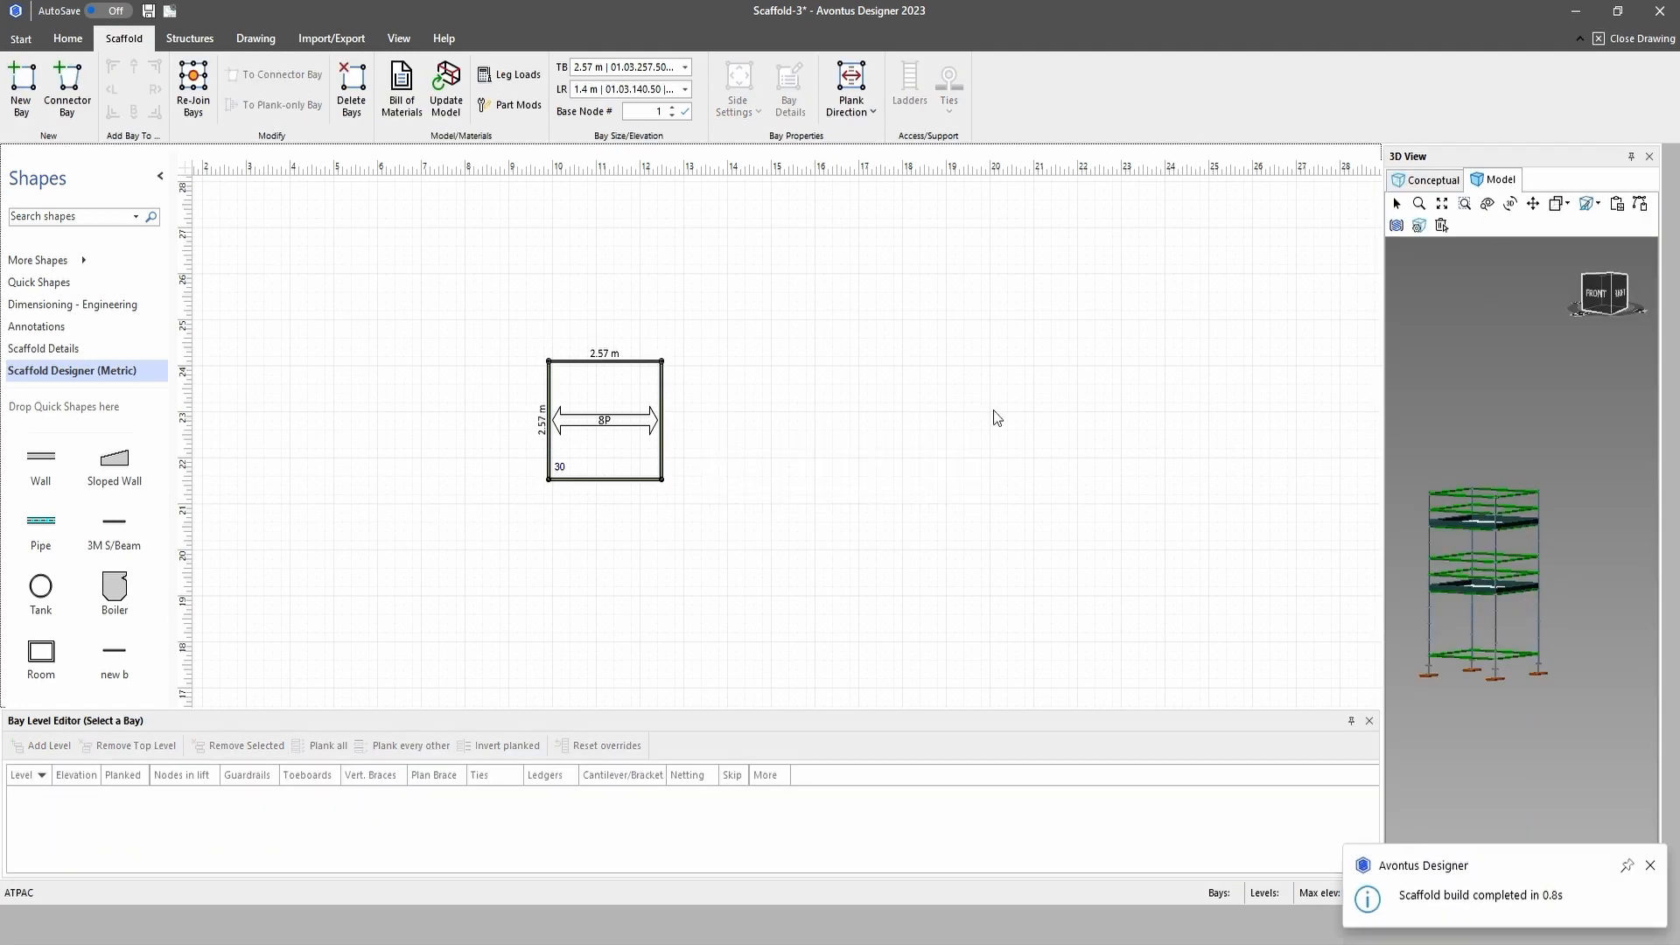
Add vertical braces to the T, L, B and R sides through the bay's side settings and regenerate the detailed 3D model
{"action": "left_click", "coordinate": [622, 420]}
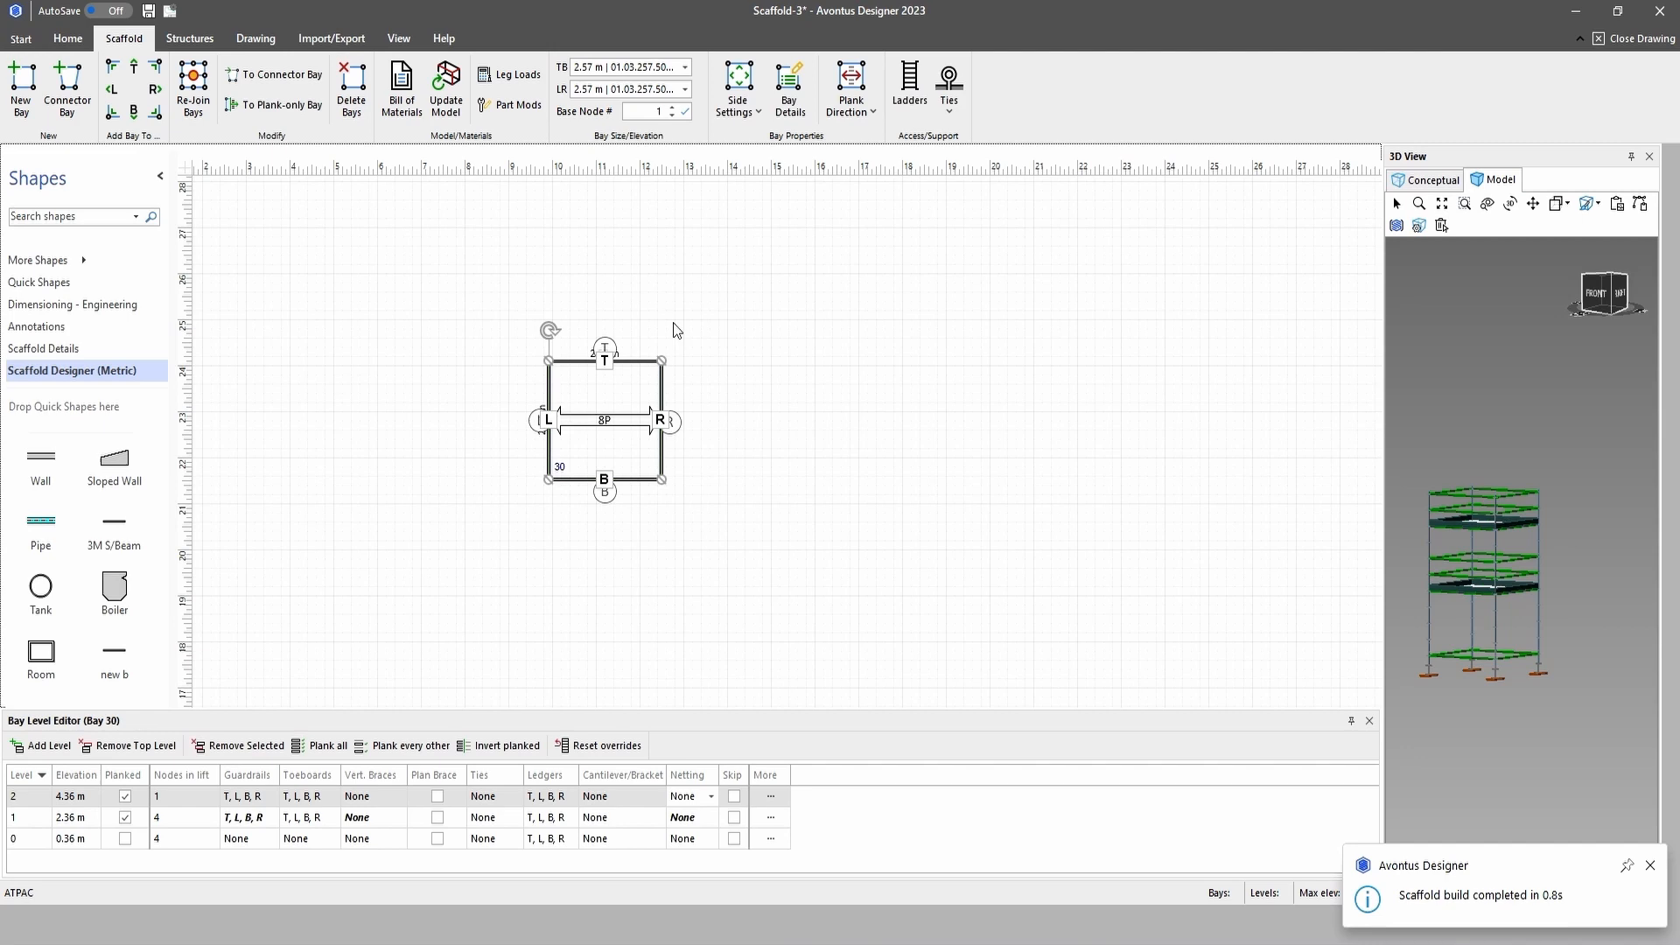
{"action": "left_click", "coordinate": [745, 99]}
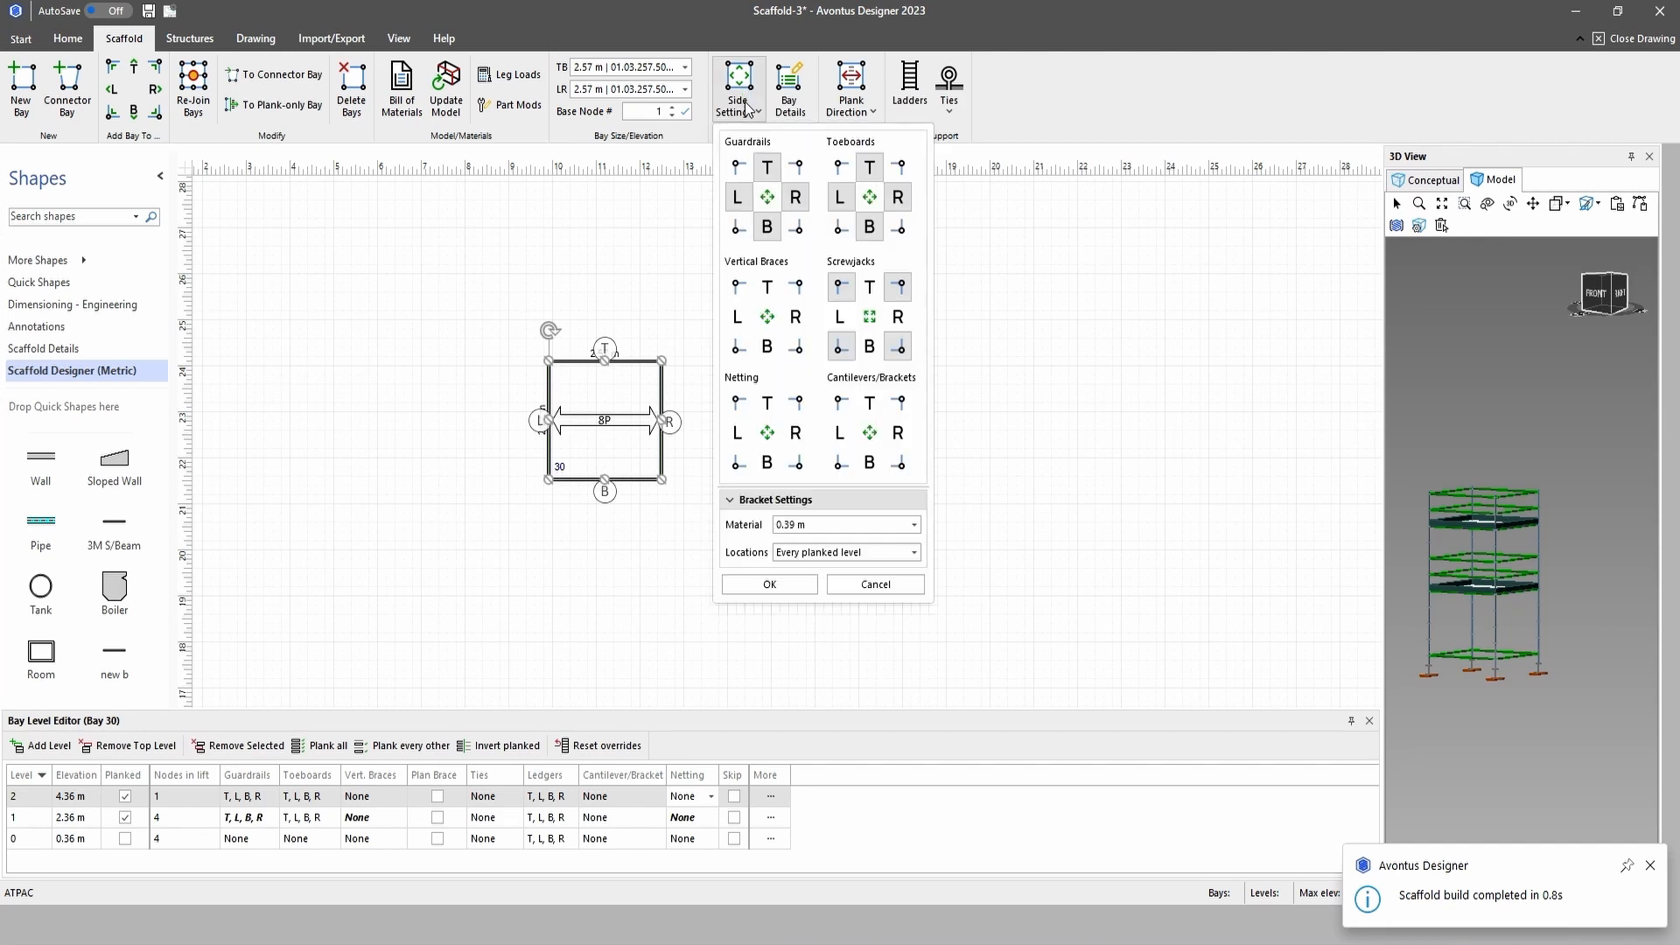
{"action": "left_click", "coordinate": [767, 317]}
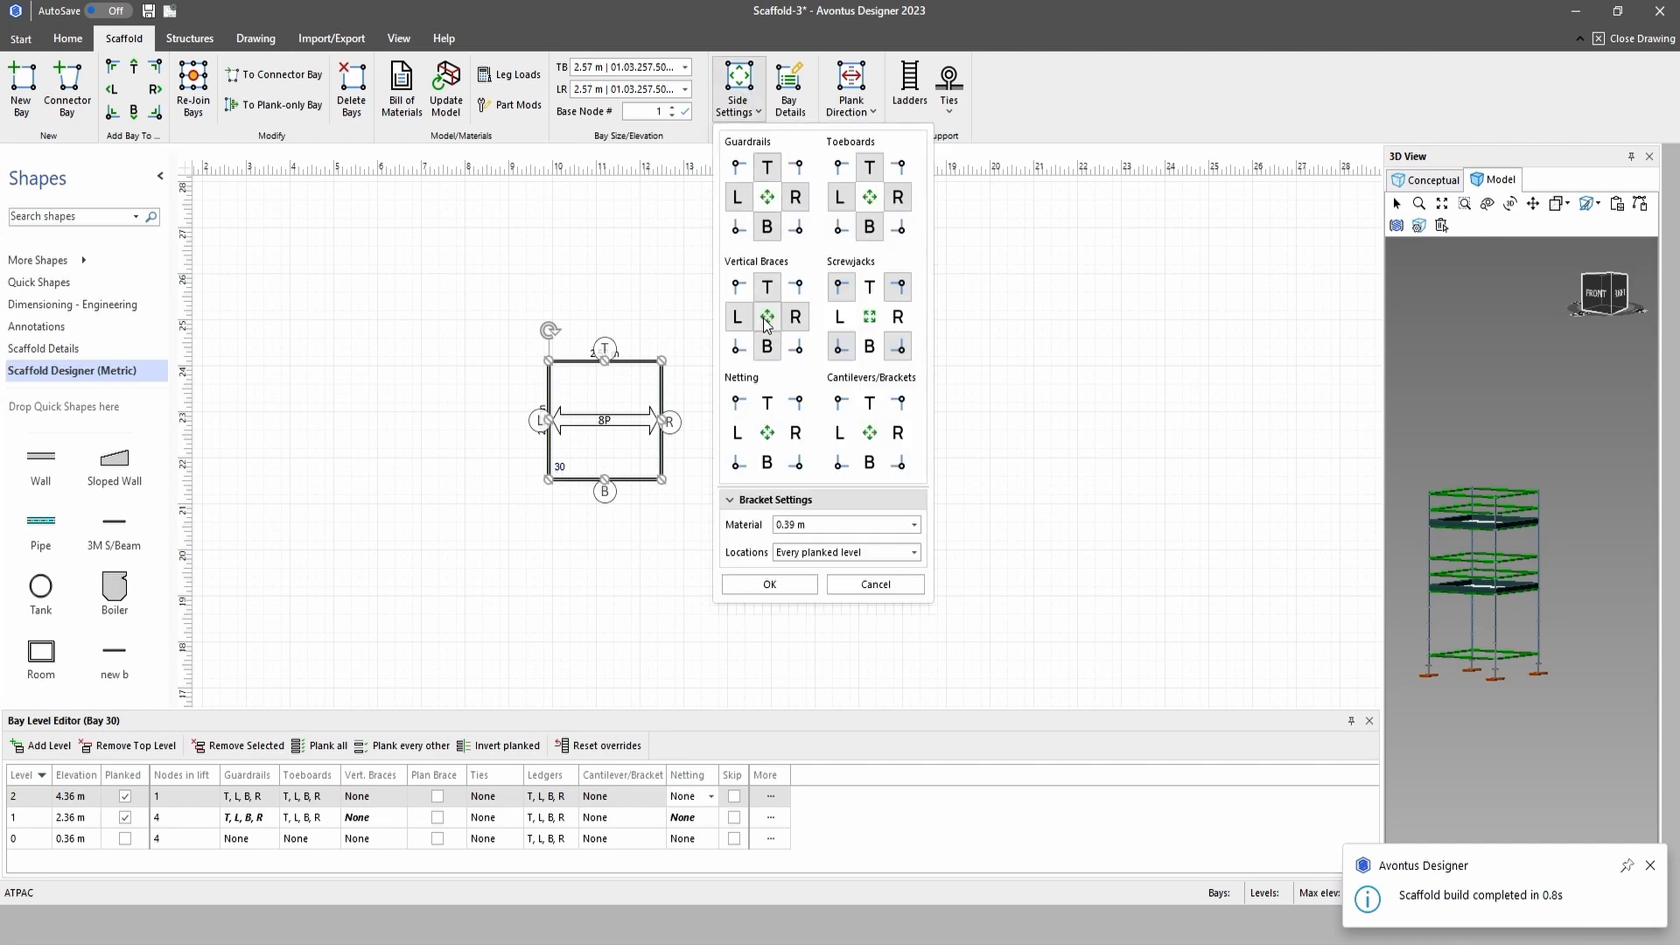
{"action": "left_click", "coordinate": [770, 583]}
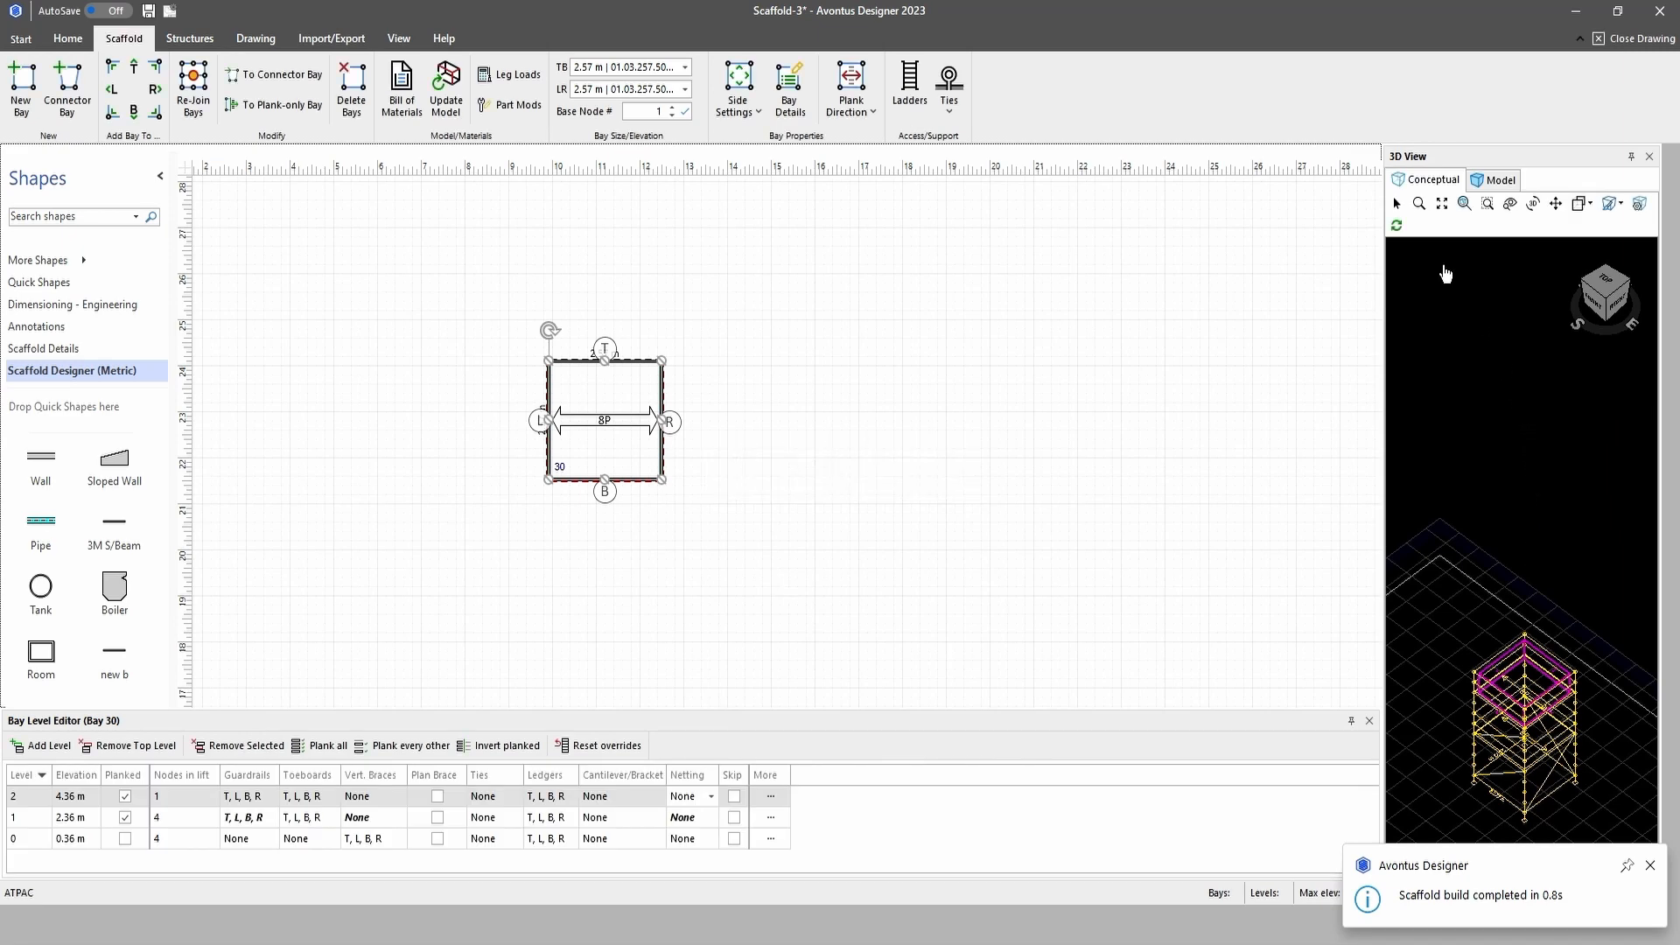
{"action": "left_click", "coordinate": [1496, 179]}
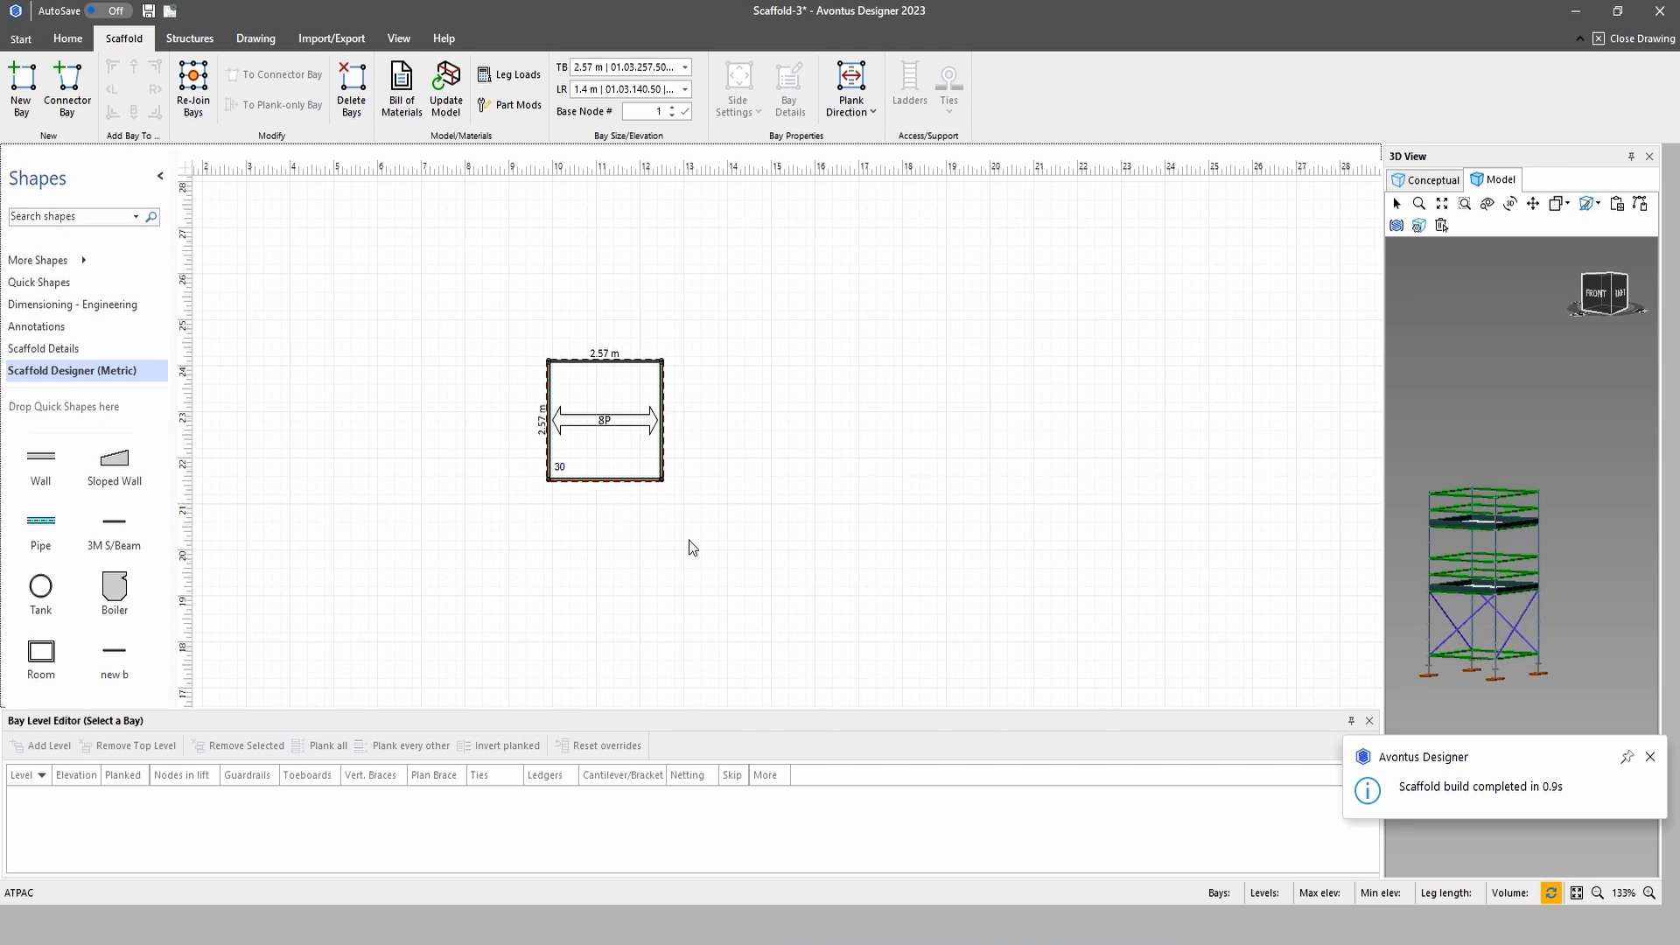
Review the bay's side settings without changing them, and delete the bay from the drawing
{"action": "left_click", "coordinate": [615, 437]}
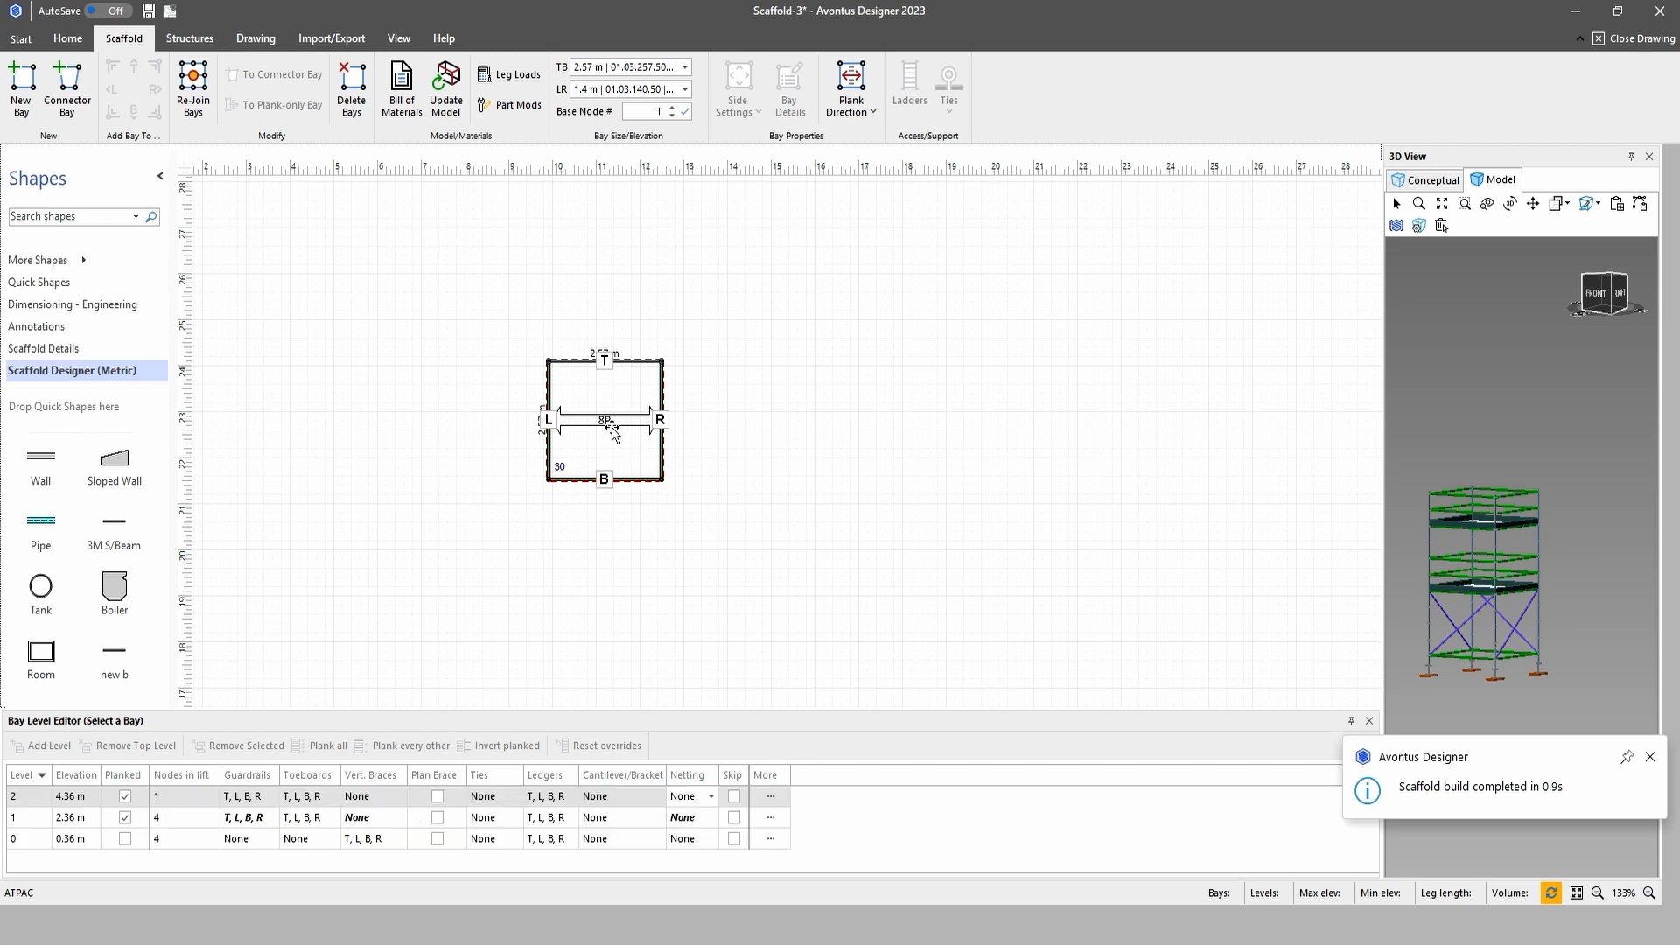
{"action": "left_click", "coordinate": [738, 87]}
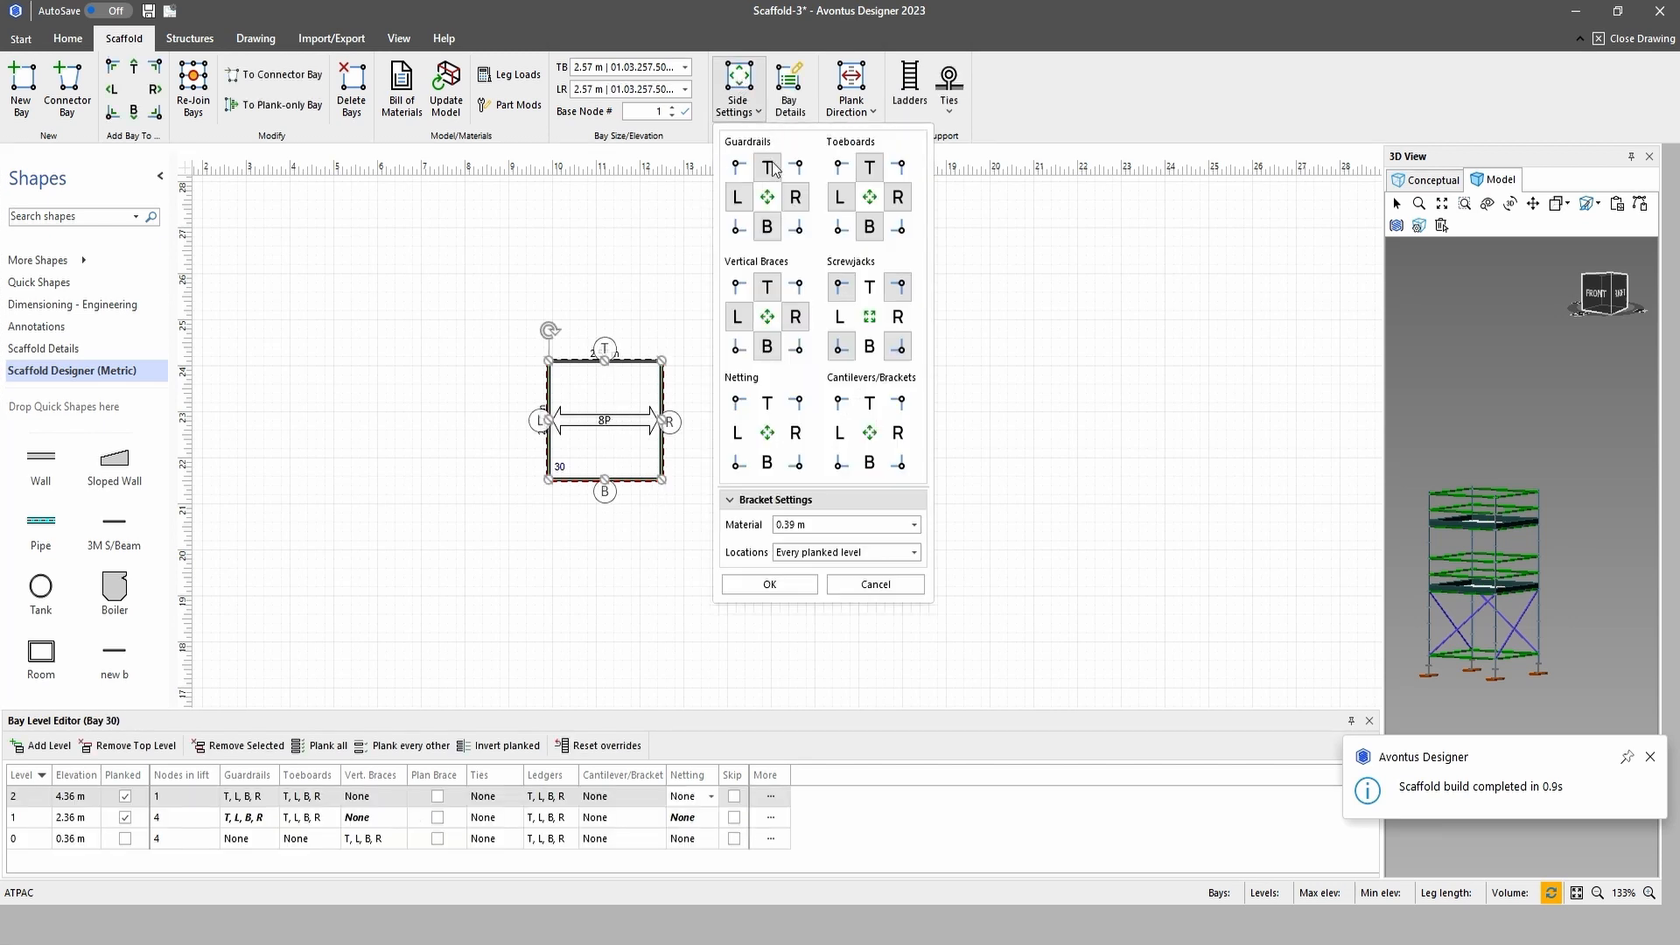
{"action": "left_click", "coordinate": [866, 584]}
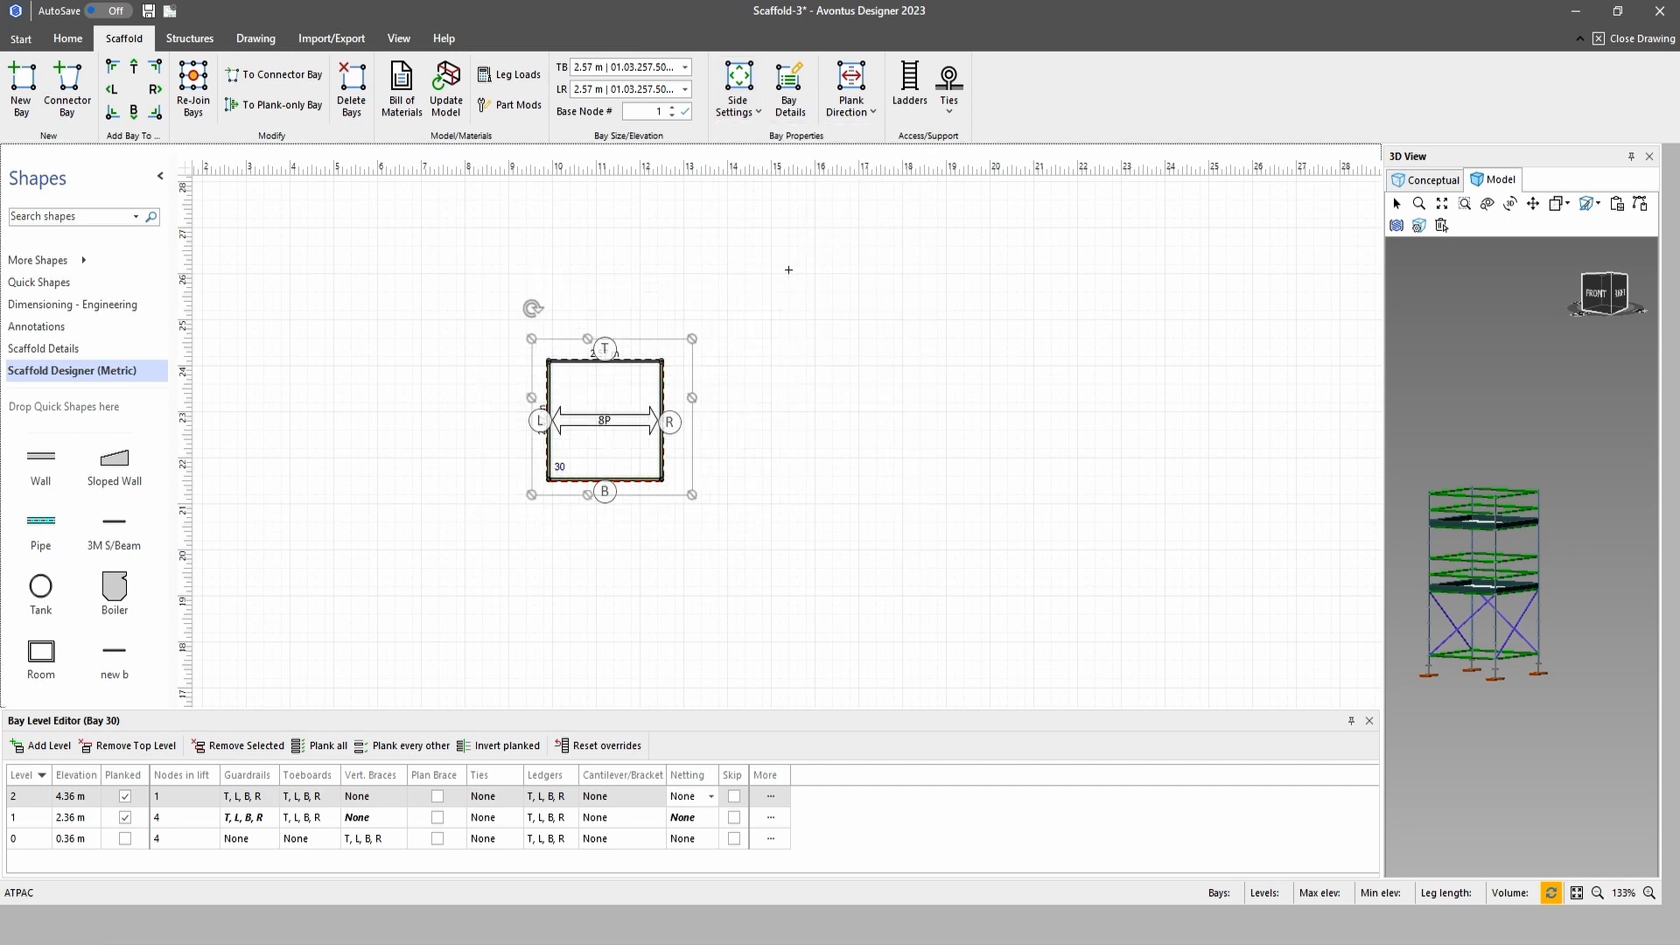
{"action": "left_click", "coordinate": [350, 88]}
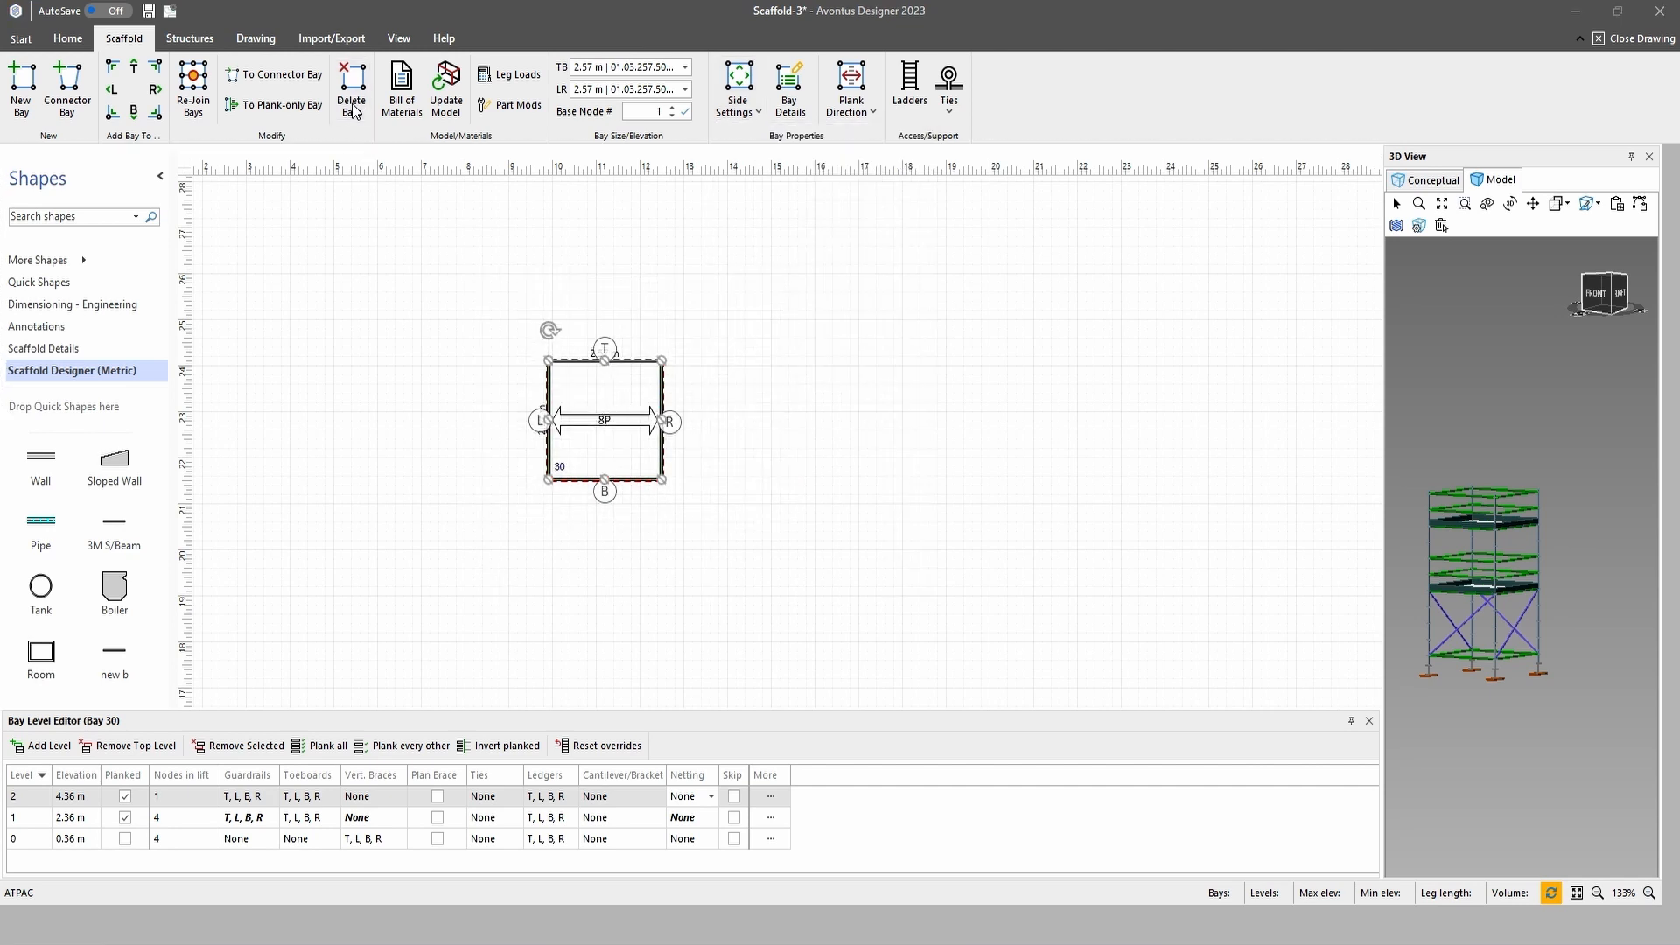
{"action": "left_click", "coordinate": [880, 497]}
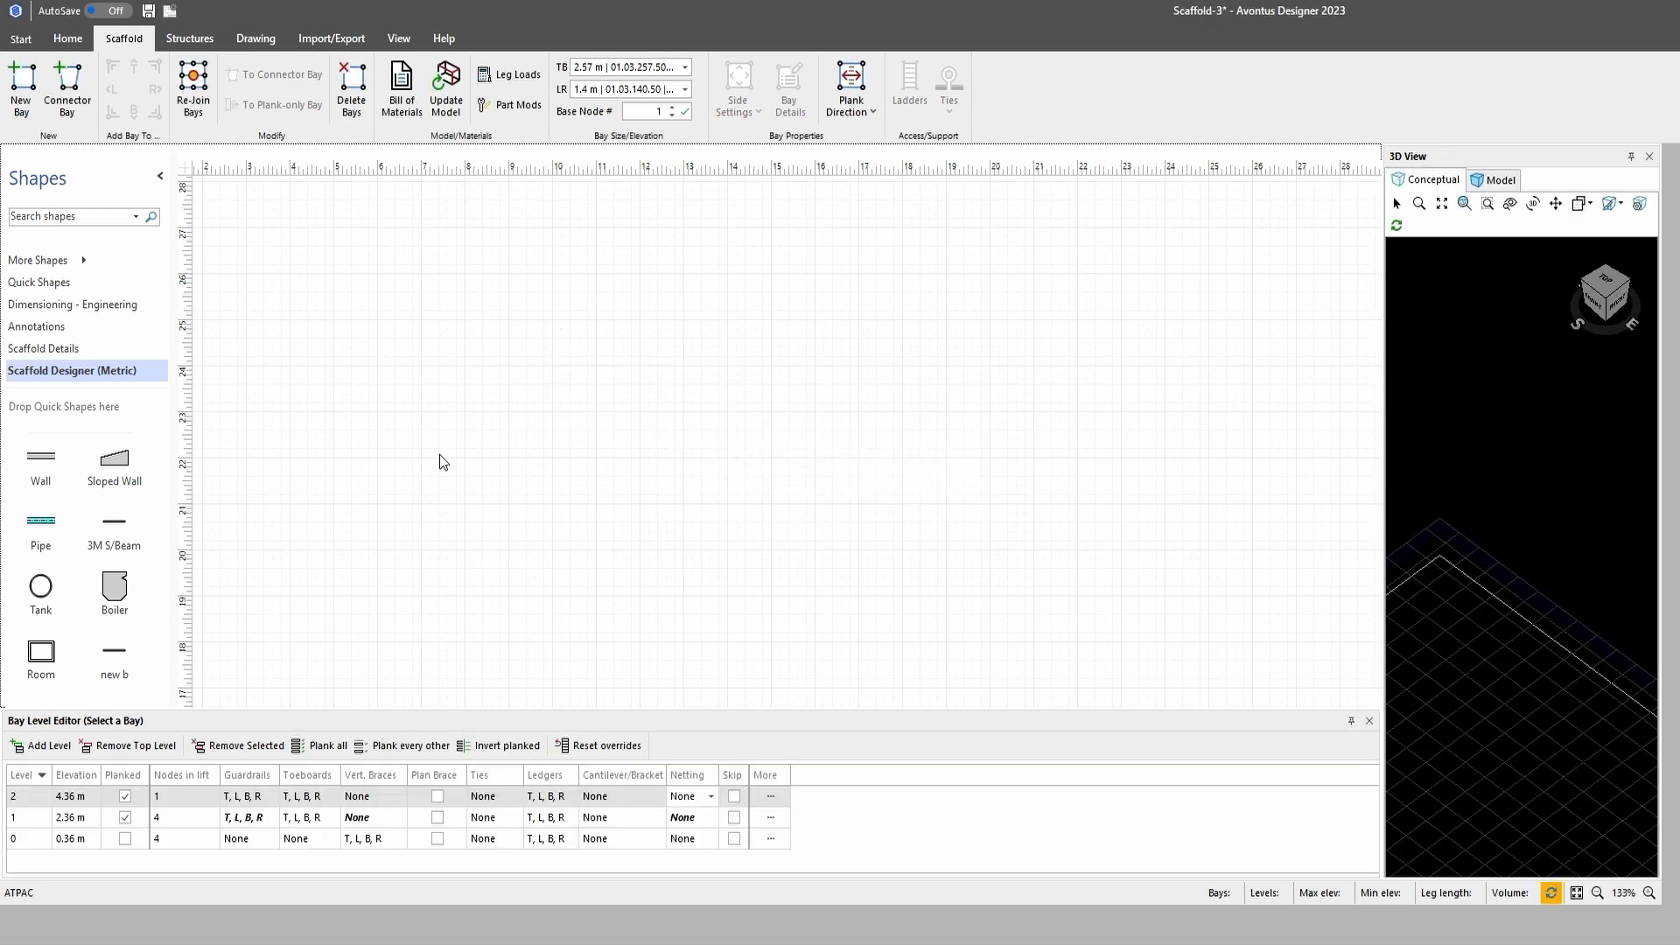
Place a new bay in the drawing and set its LR size to the 2.572 m Ledger O-Type
{"action": "left_click_drag", "start_coordinate": [73, 208], "coordinate": [503, 450]}
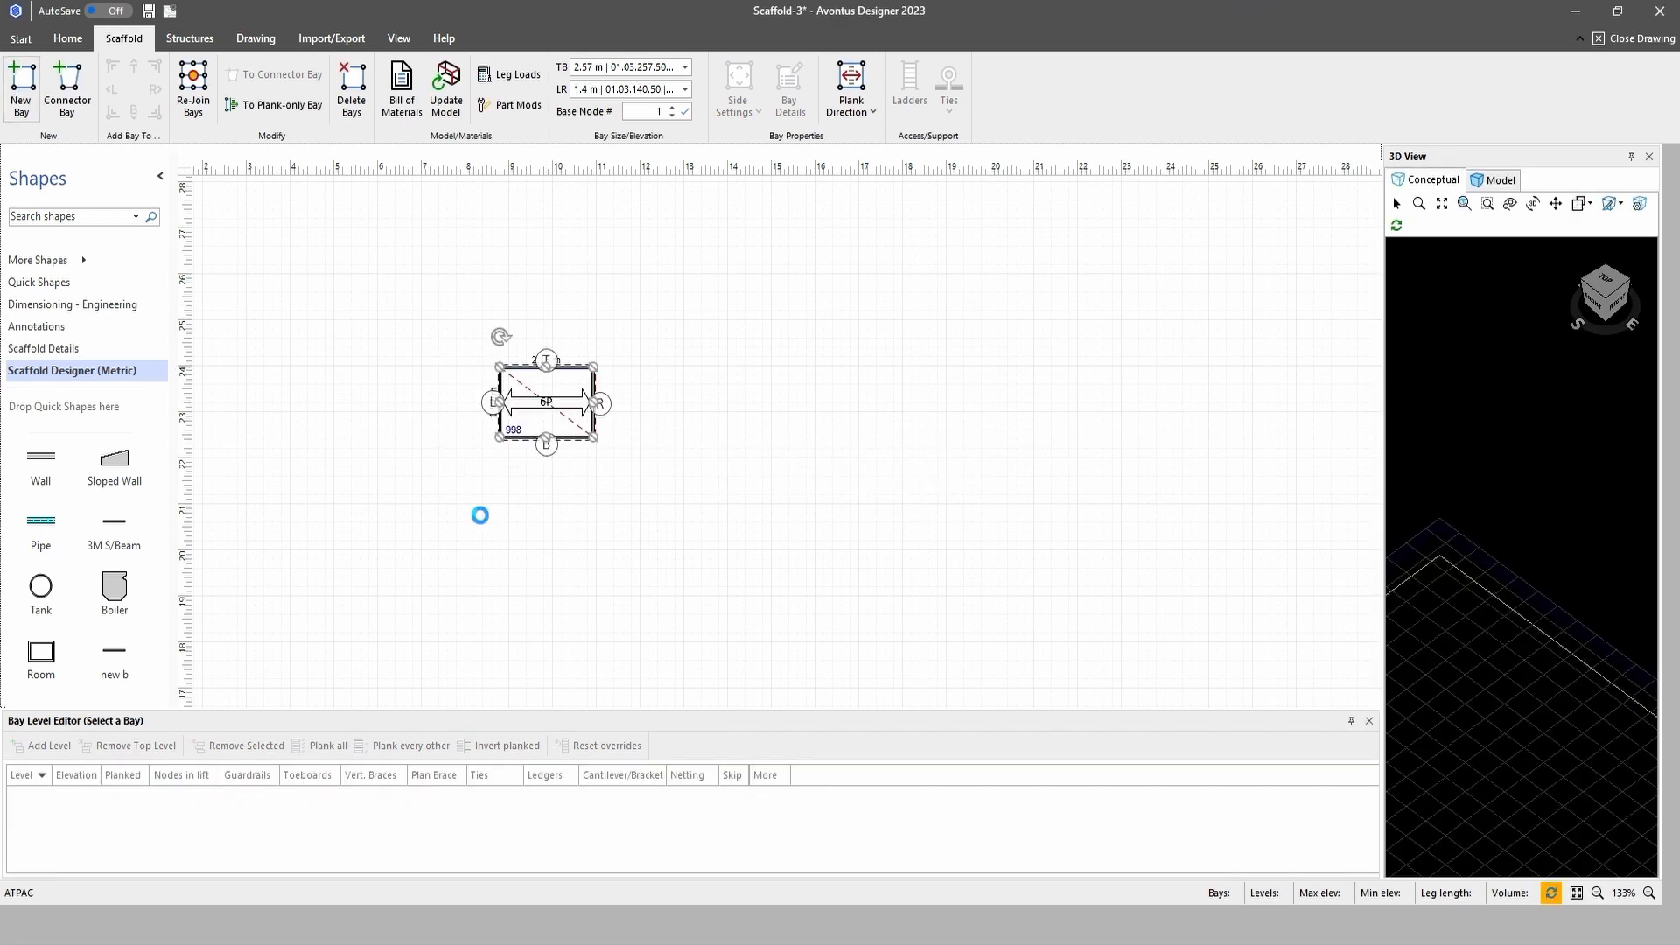
{"action": "left_click", "coordinate": [685, 89]}
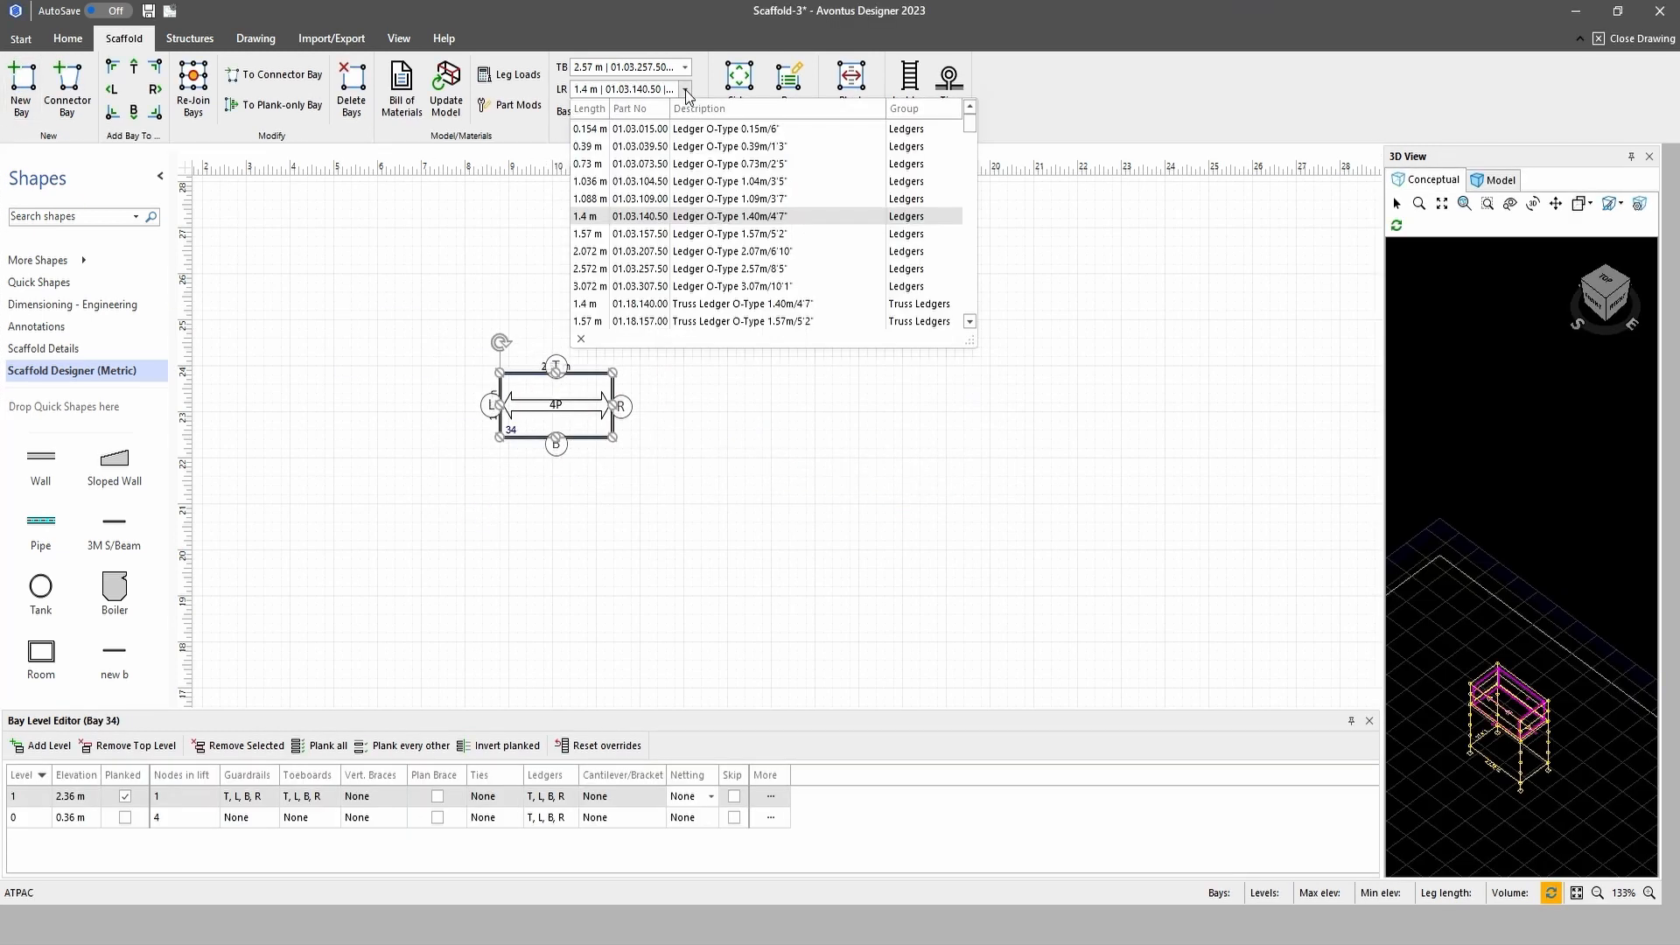
{"action": "left_click", "coordinate": [654, 270]}
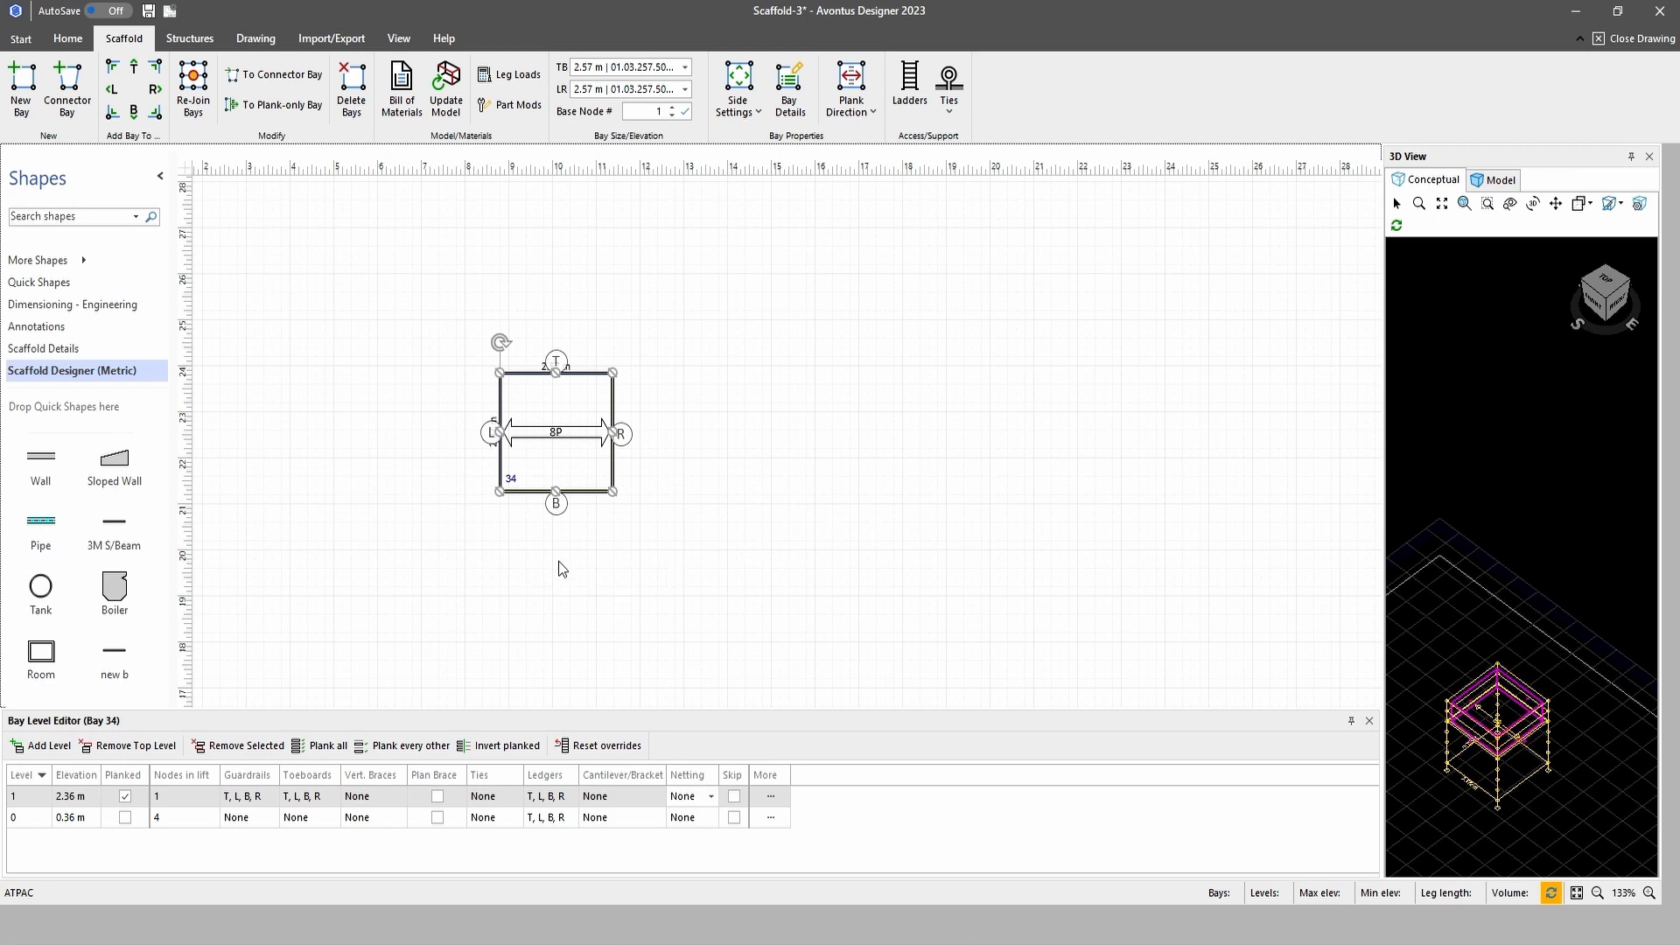
{"action": "left_click_drag", "start_coordinate": [552, 435], "coordinate": [540, 437]}
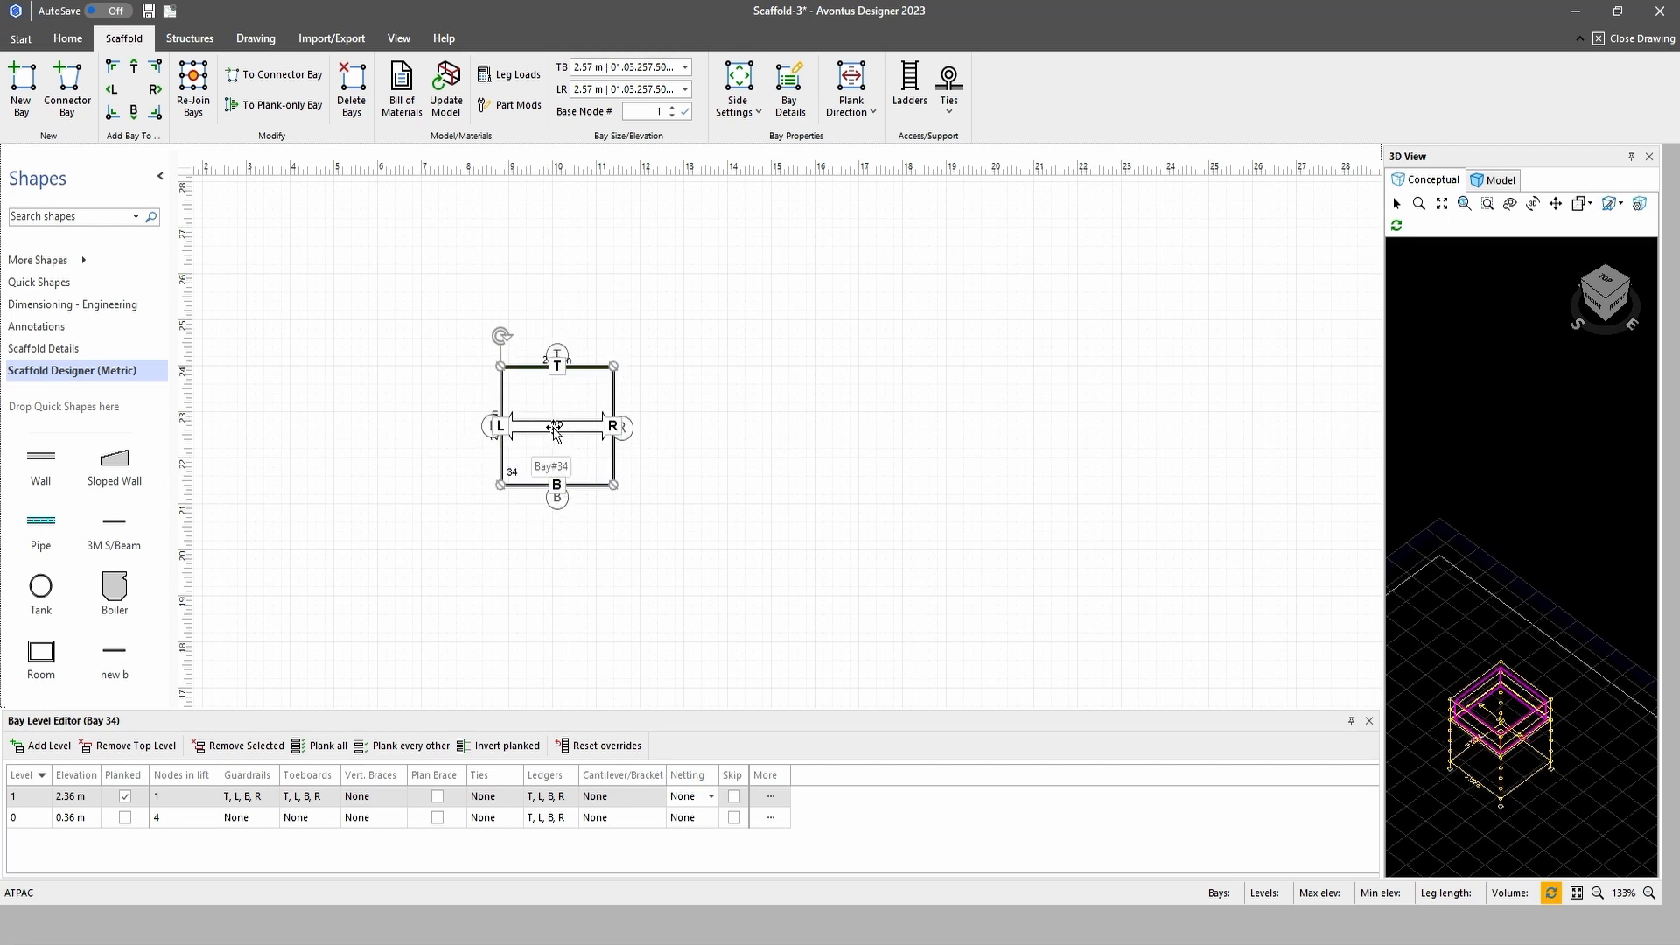
Extend the scaffold with two consecutive bays on side R and one bay on side B of the last bay
{"action": "left_click", "coordinate": [155, 90]}
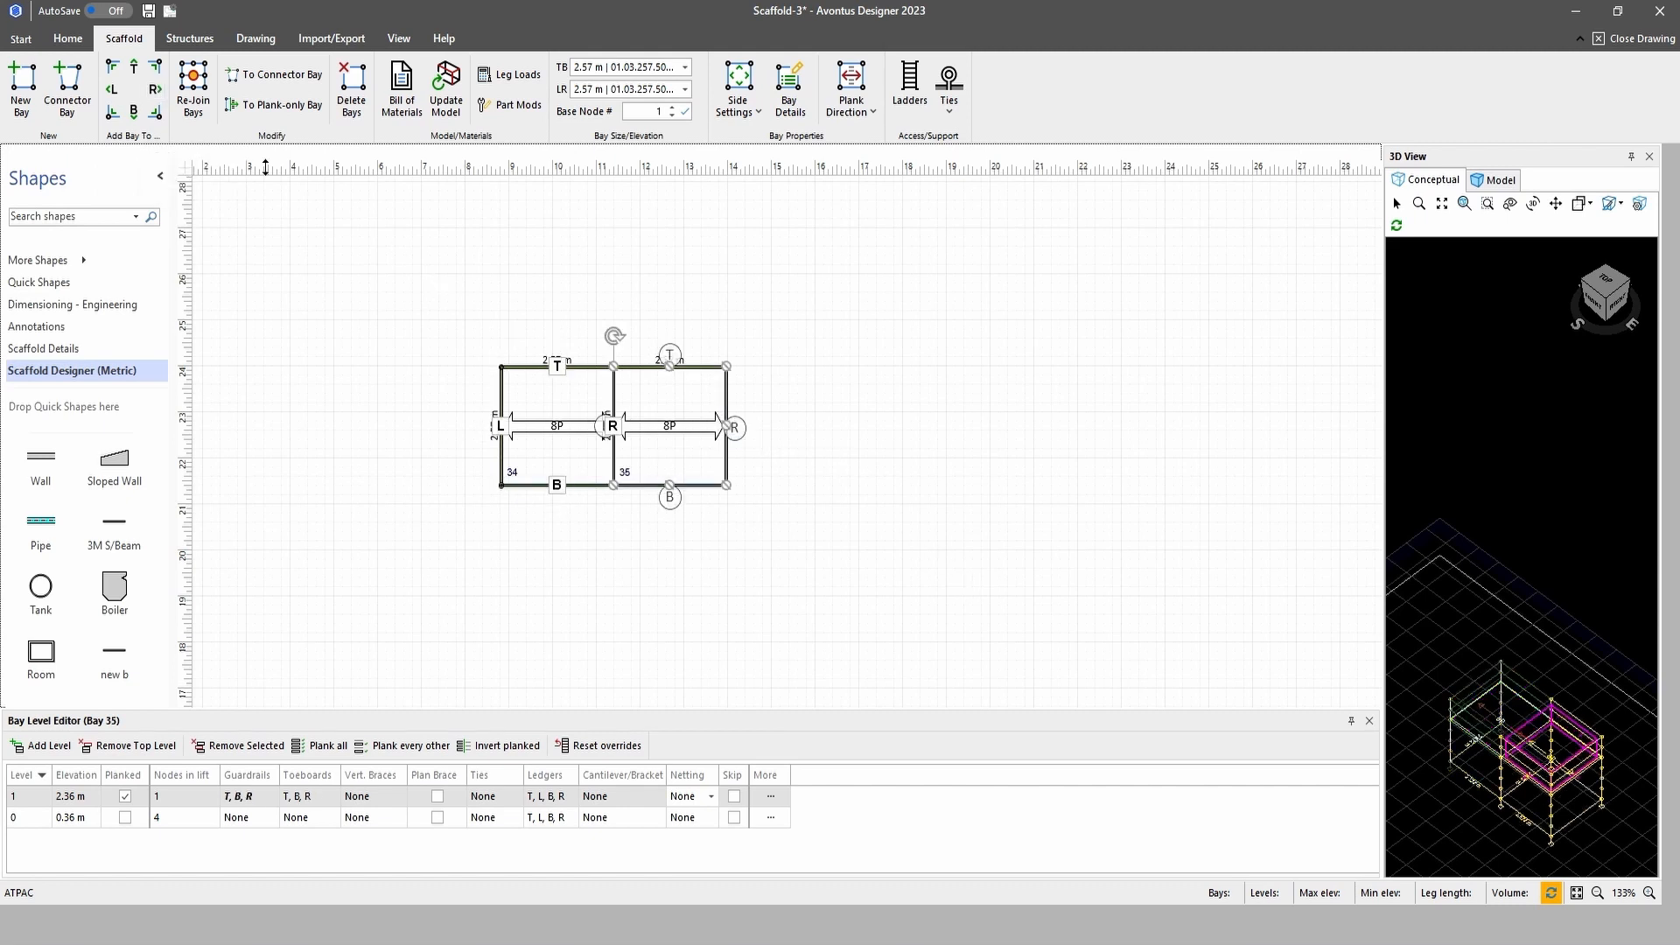
{"action": "left_click", "coordinate": [154, 91]}
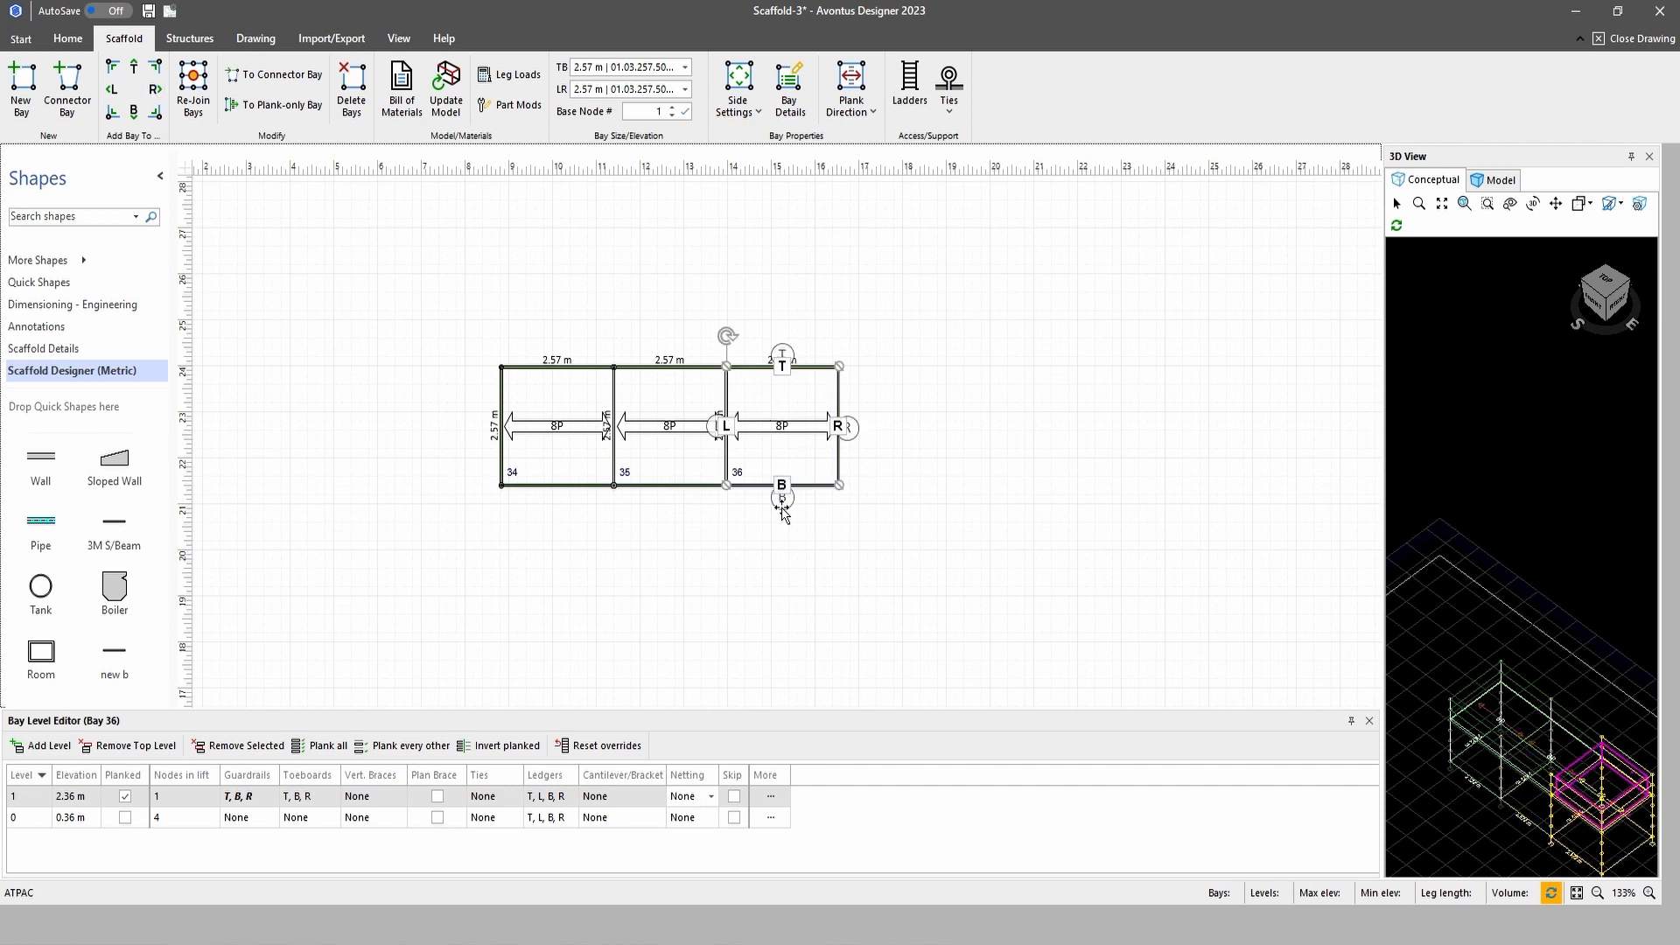
{"action": "left_click", "coordinate": [133, 114]}
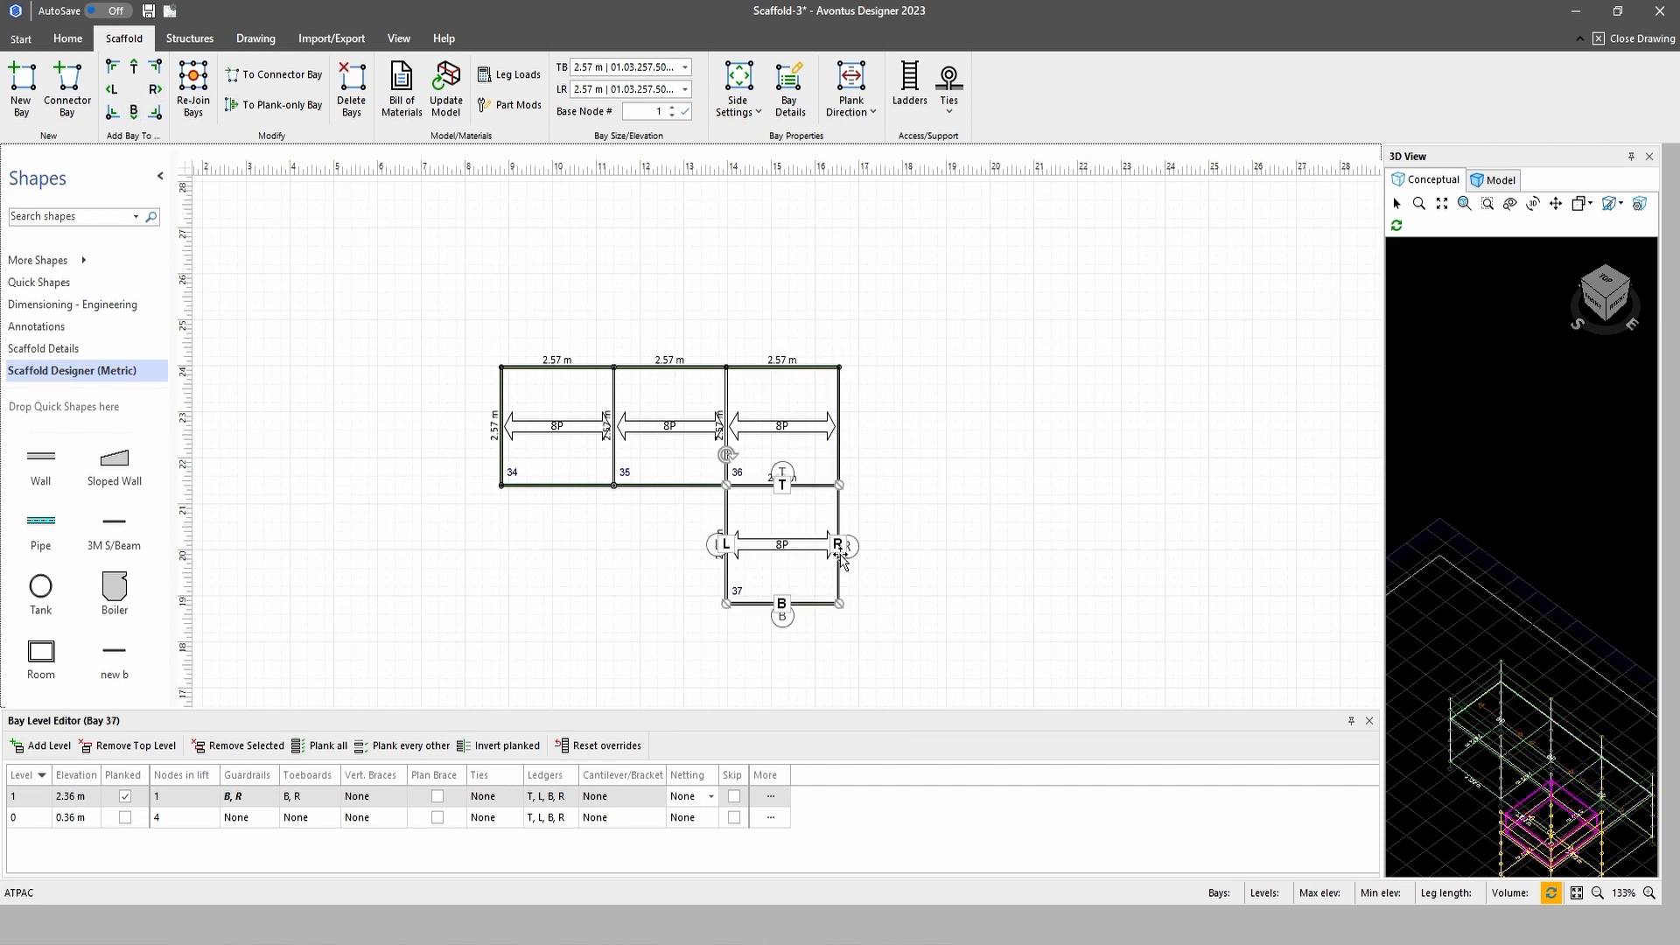
{"action": "scroll", "coordinate": [1464, 588], "scroll_direction": "down", "scroll_amount": 3}
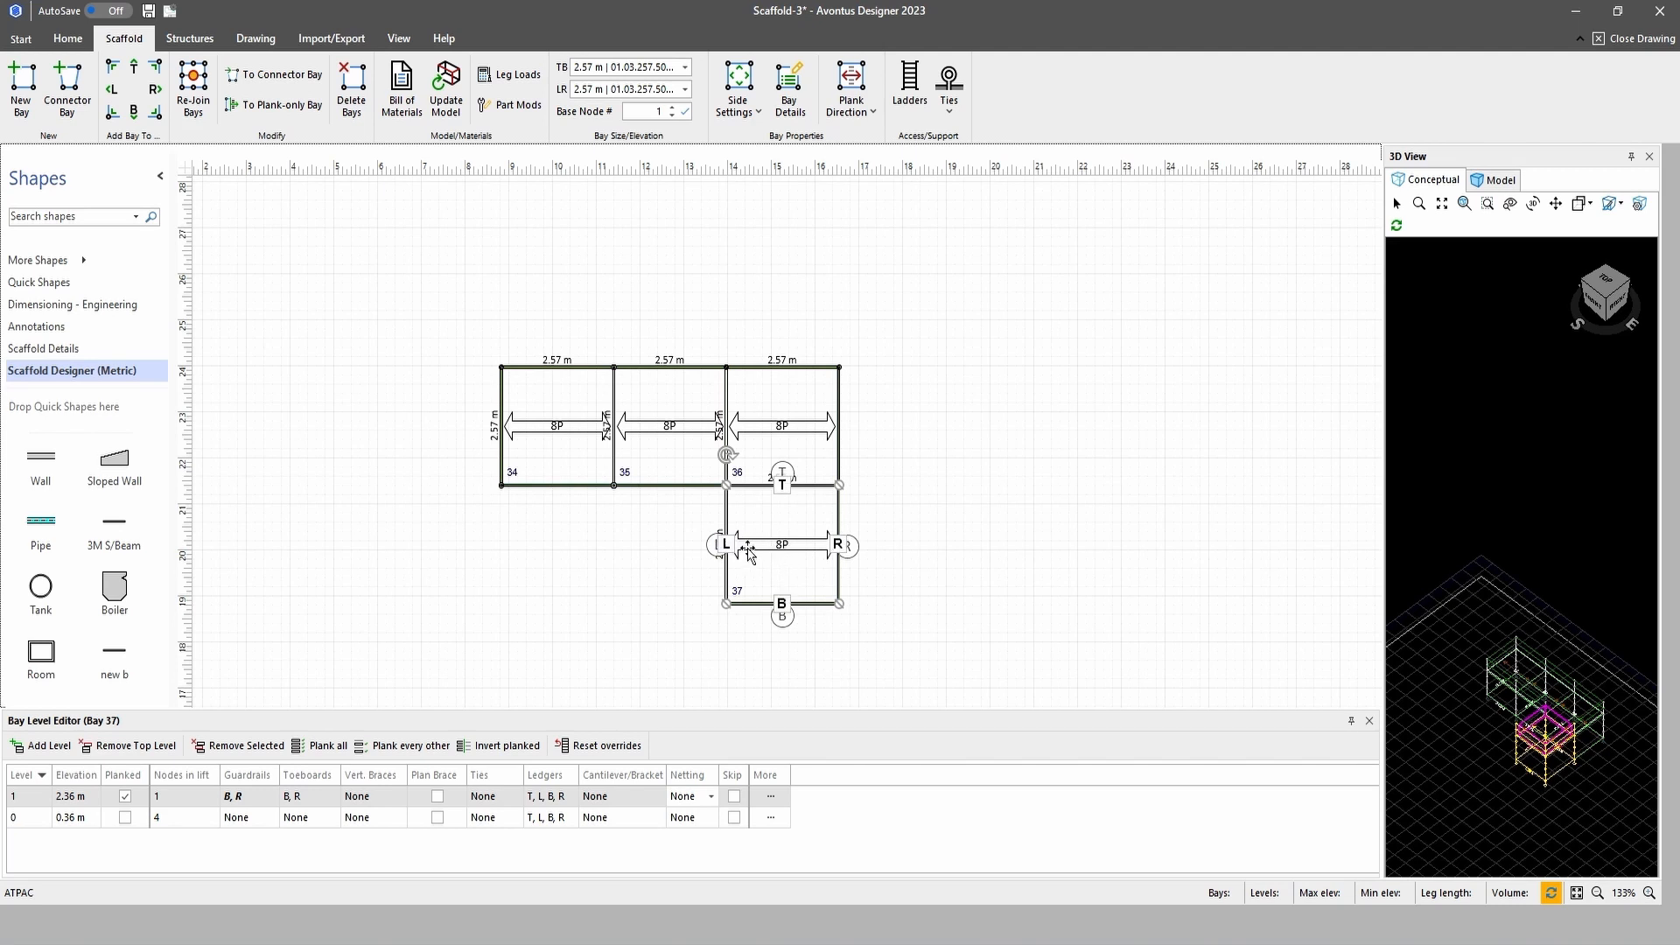
Pull bay 34 away from the row and move it back against the L side of bay 35
{"action": "left_click", "coordinate": [555, 422]}
{"action": "left_click_drag", "start_coordinate": [555, 422], "coordinate": [445, 418]}
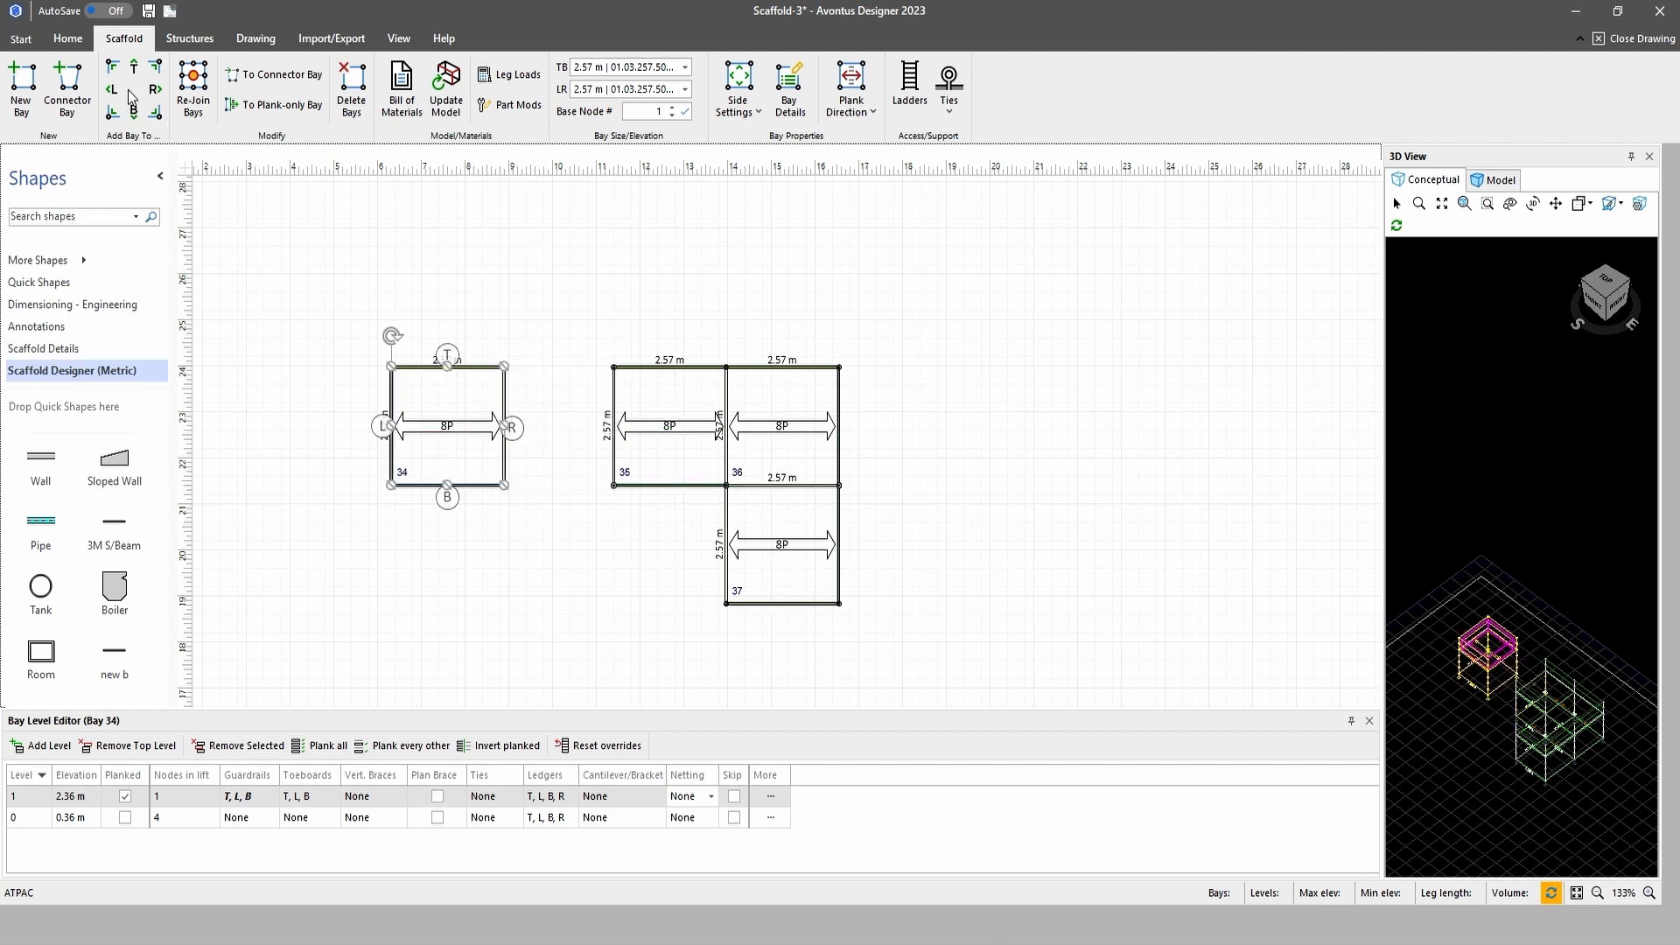
{"action": "left_click_drag", "start_coordinate": [452, 426], "coordinate": [561, 426]}
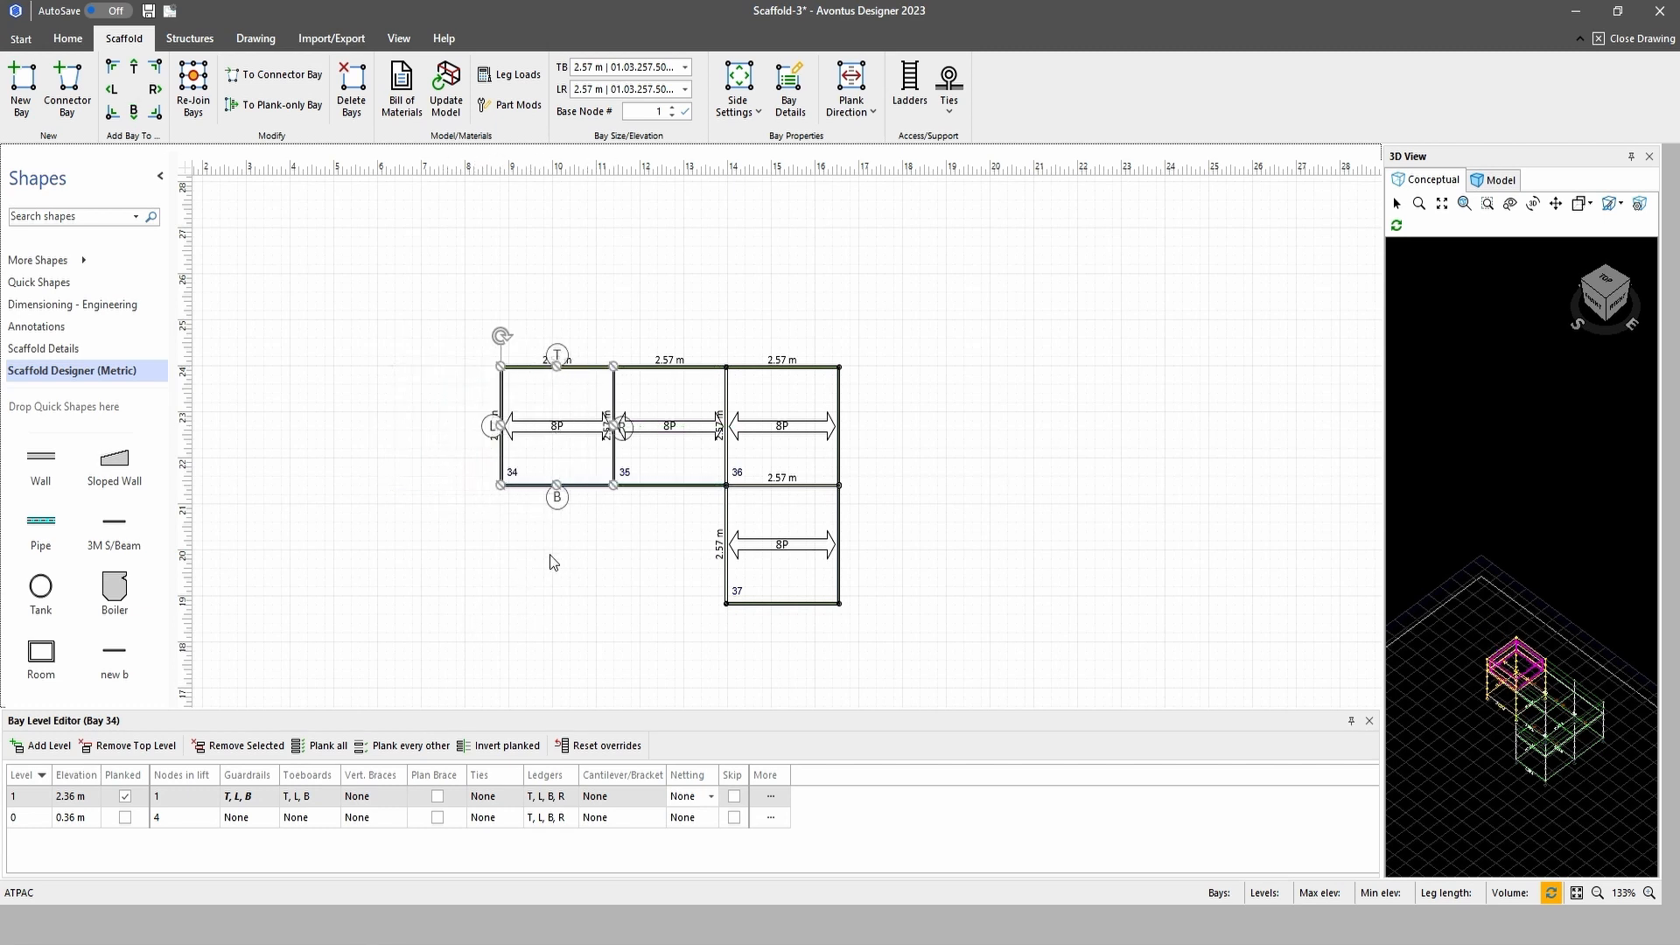
{"action": "scroll", "coordinate": [553, 562], "scroll_direction": "down", "scroll_amount": 3}
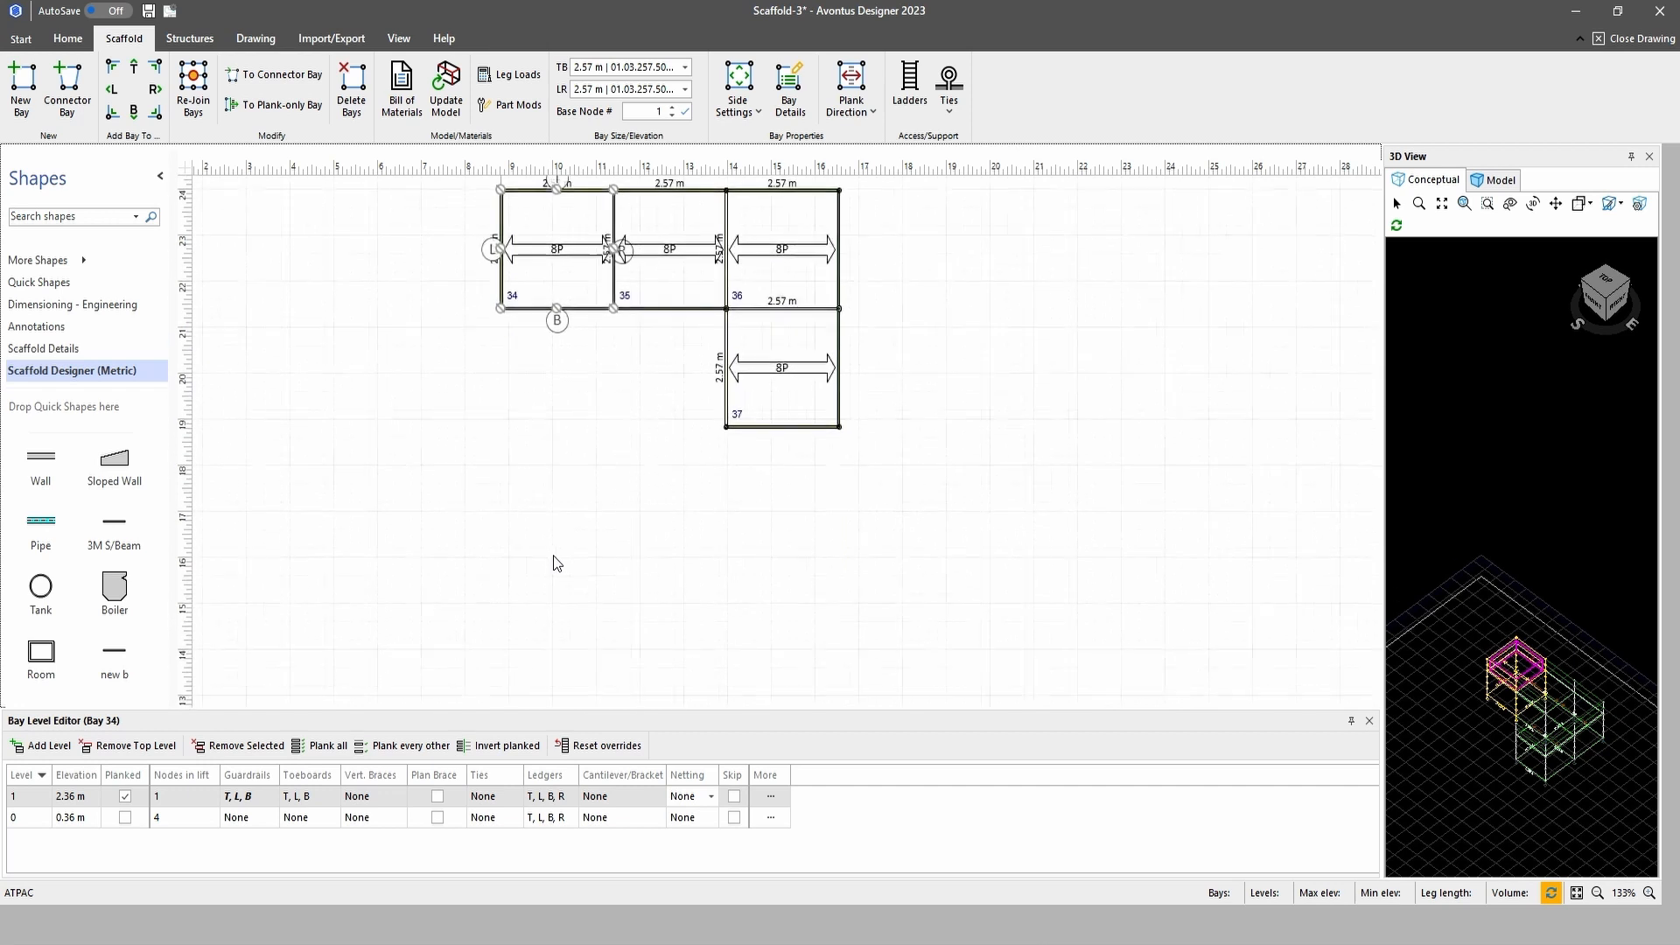
Add two levels to bay 37 and remove the planking from its levels 1 and 2
{"action": "left_click", "coordinate": [779, 394]}
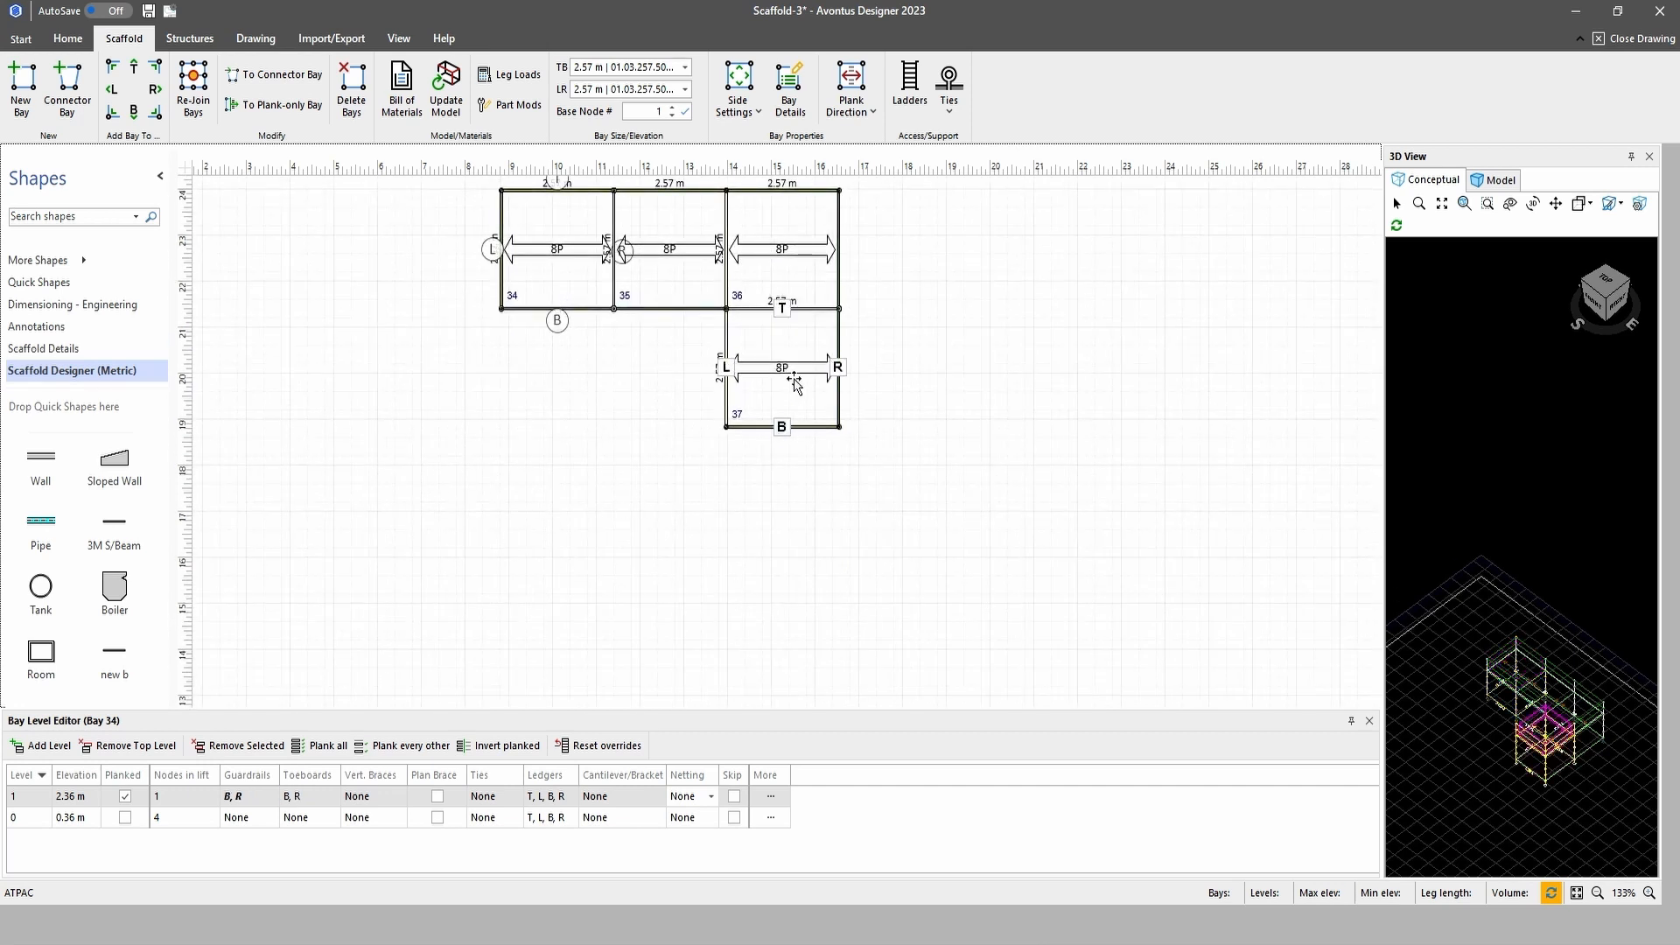
{"action": "left_click", "coordinate": [52, 749]}
{"action": "left_click", "coordinate": [52, 748]}
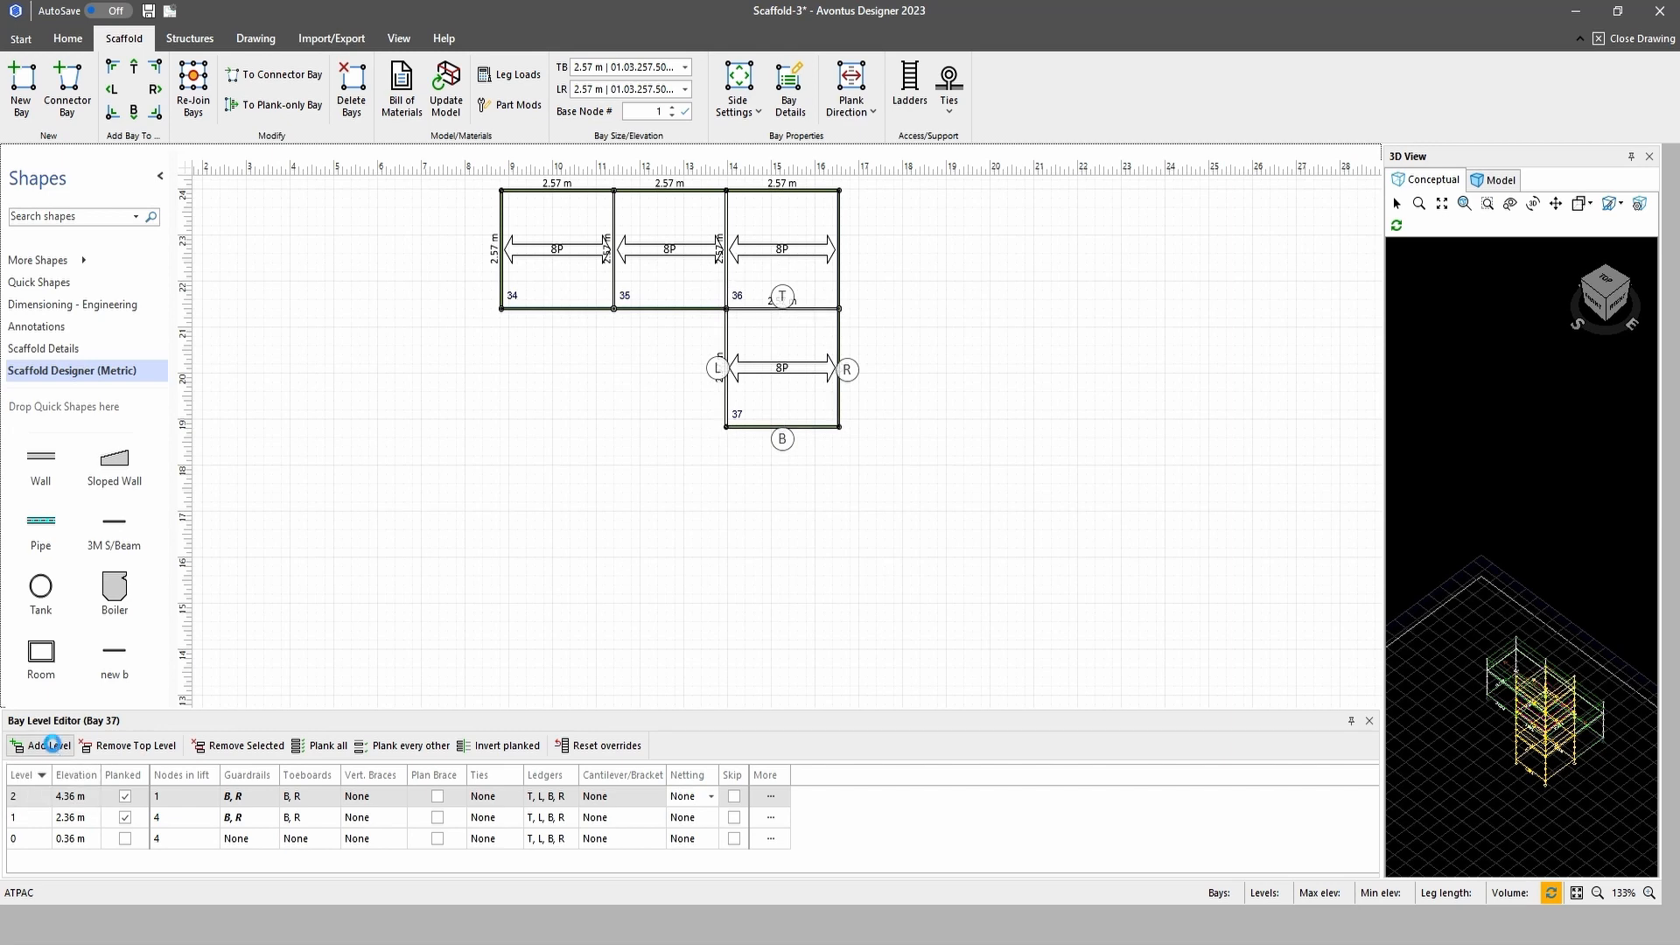
{"action": "scroll", "coordinate": [571, 668], "scroll_direction": "down", "scroll_amount": 3}
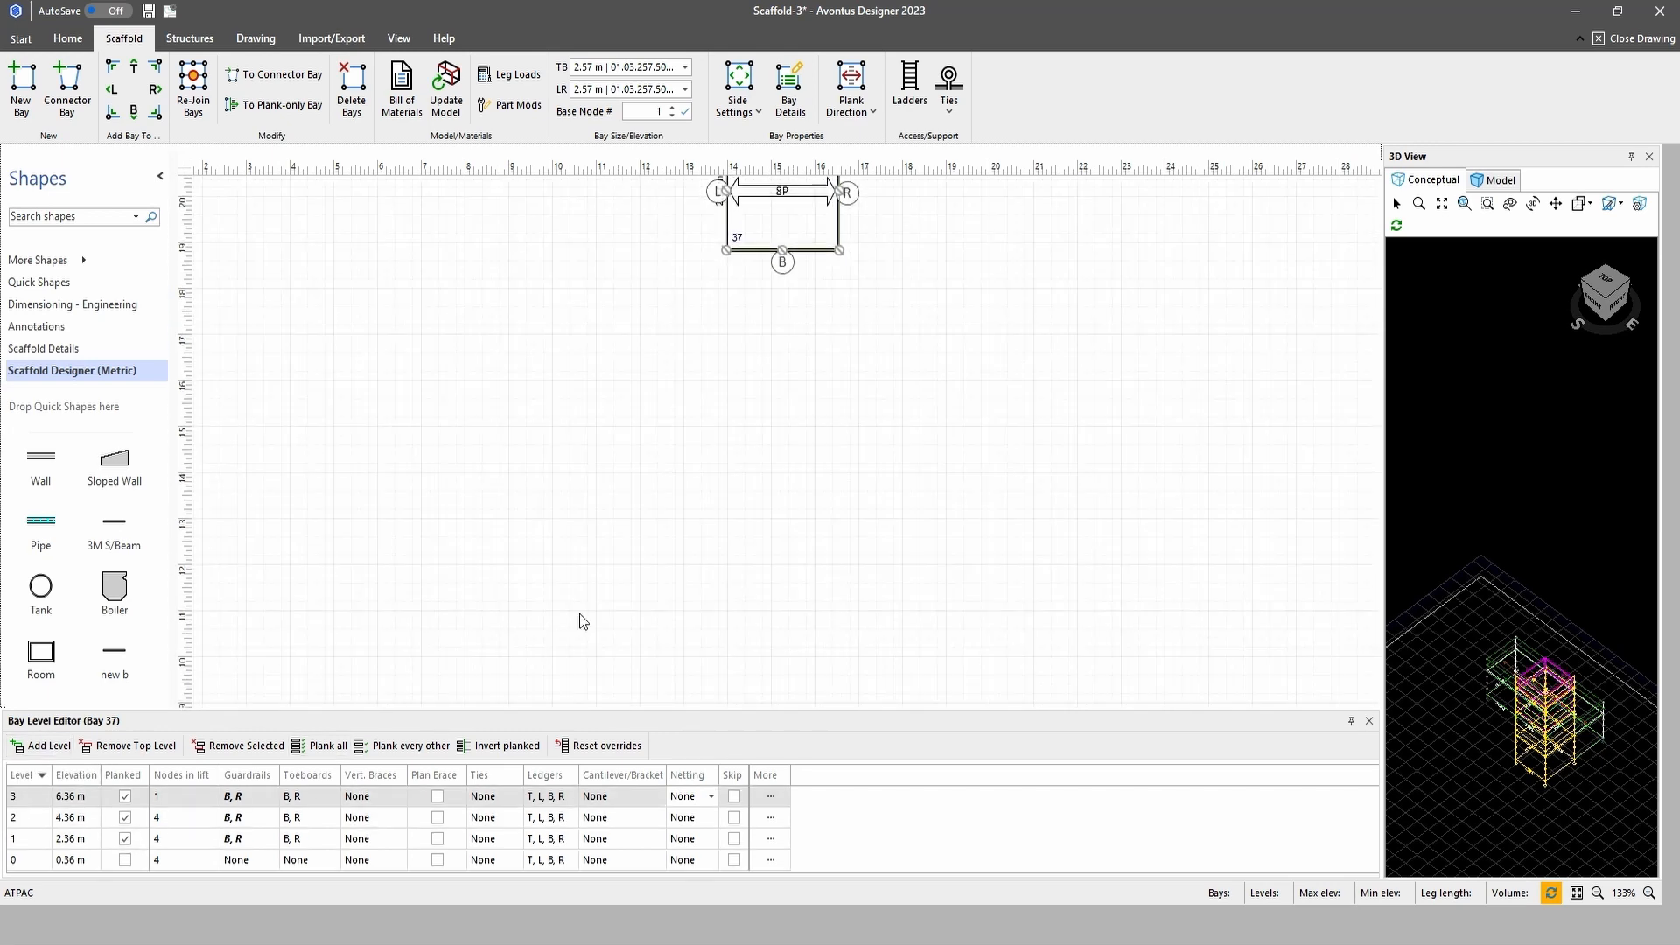
{"action": "scroll", "coordinate": [579, 621], "scroll_direction": "up", "scroll_amount": 3}
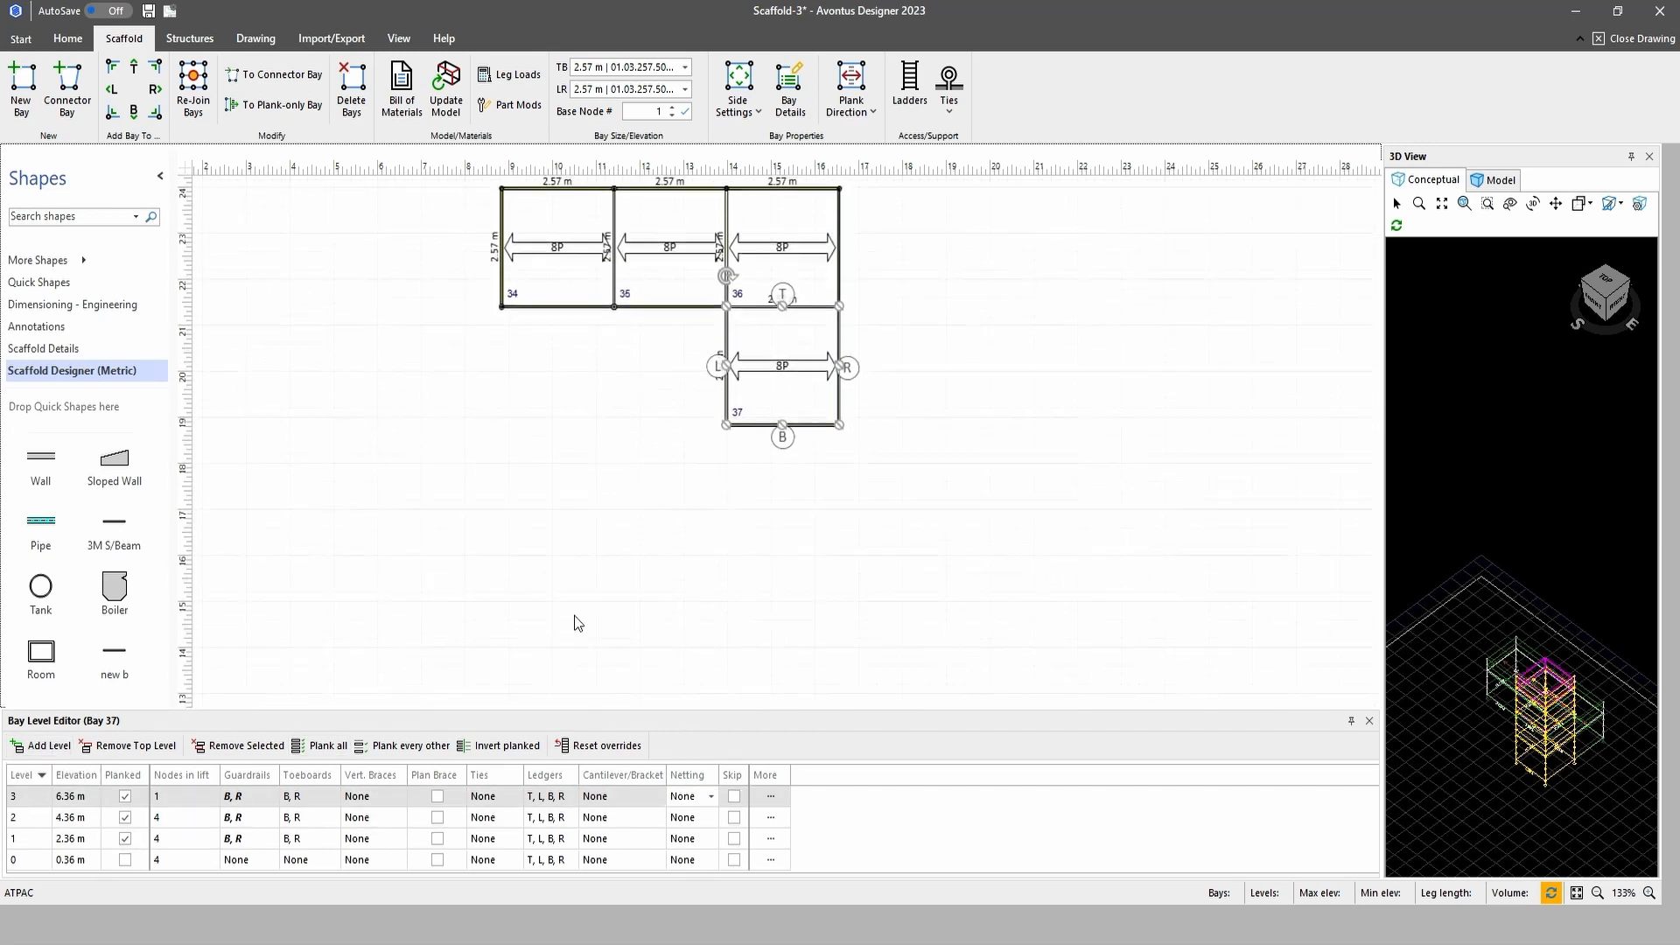
{"action": "left_click", "coordinate": [125, 838]}
{"action": "left_click", "coordinate": [125, 817]}
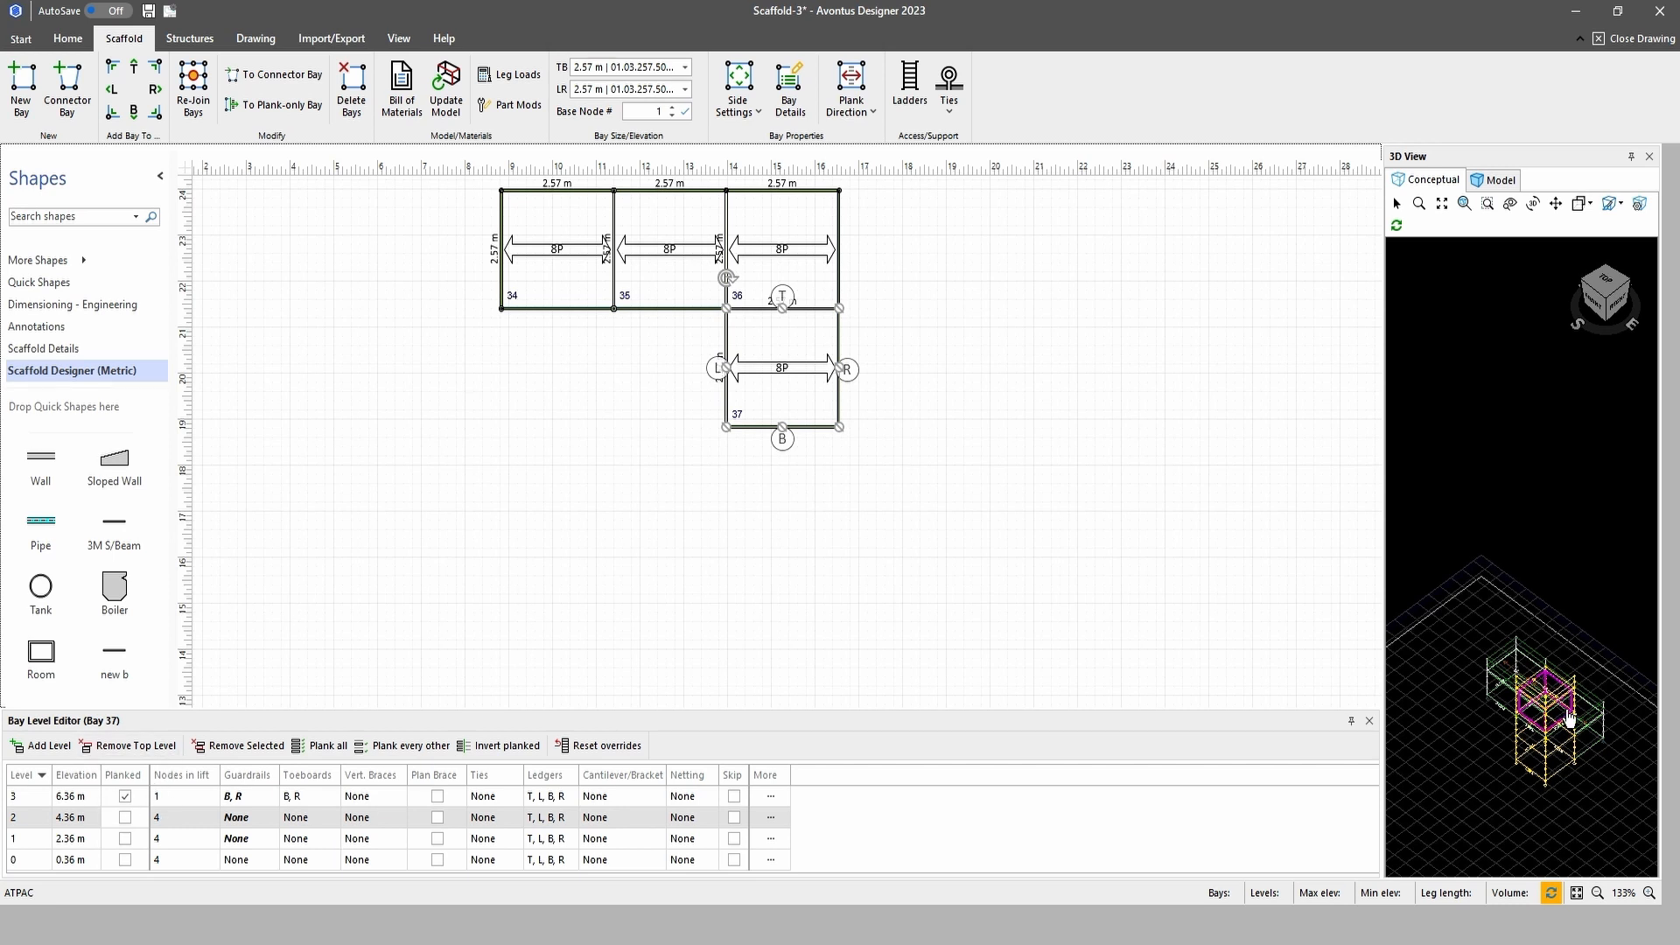
Move bay 37 clear of the existing row and extend it with two consecutive bays on side R and one on side B of the last bay
{"action": "left_click_drag", "start_coordinate": [810, 373], "coordinate": [571, 531]}
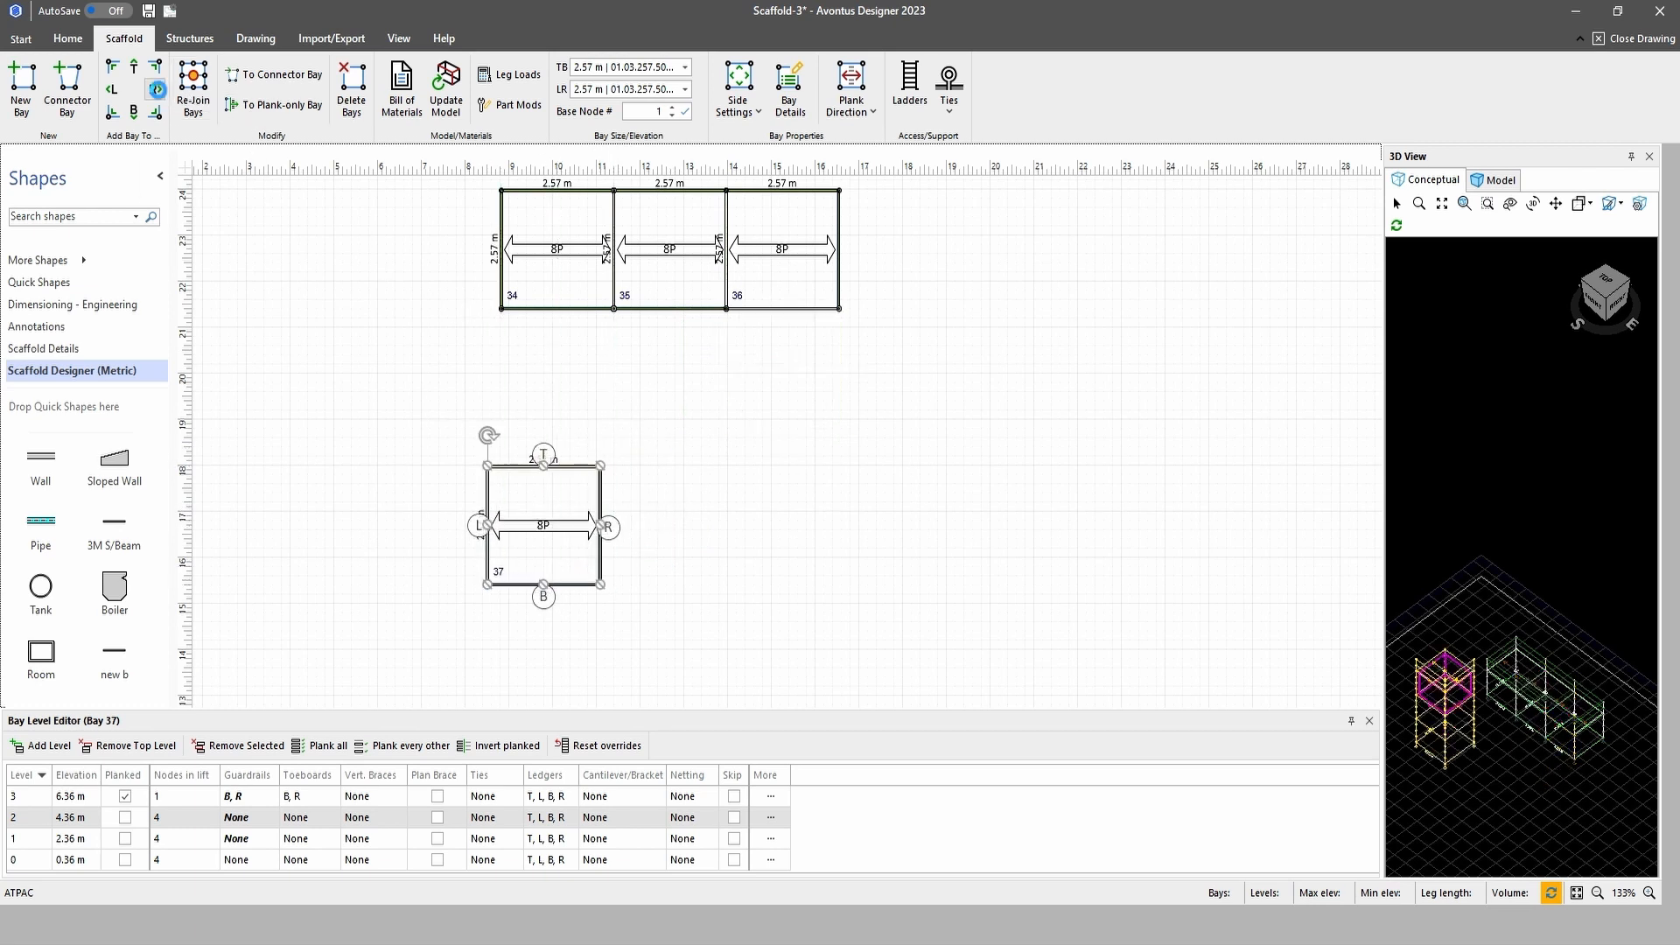
{"action": "left_click", "coordinate": [156, 89]}
{"action": "left_click", "coordinate": [155, 90]}
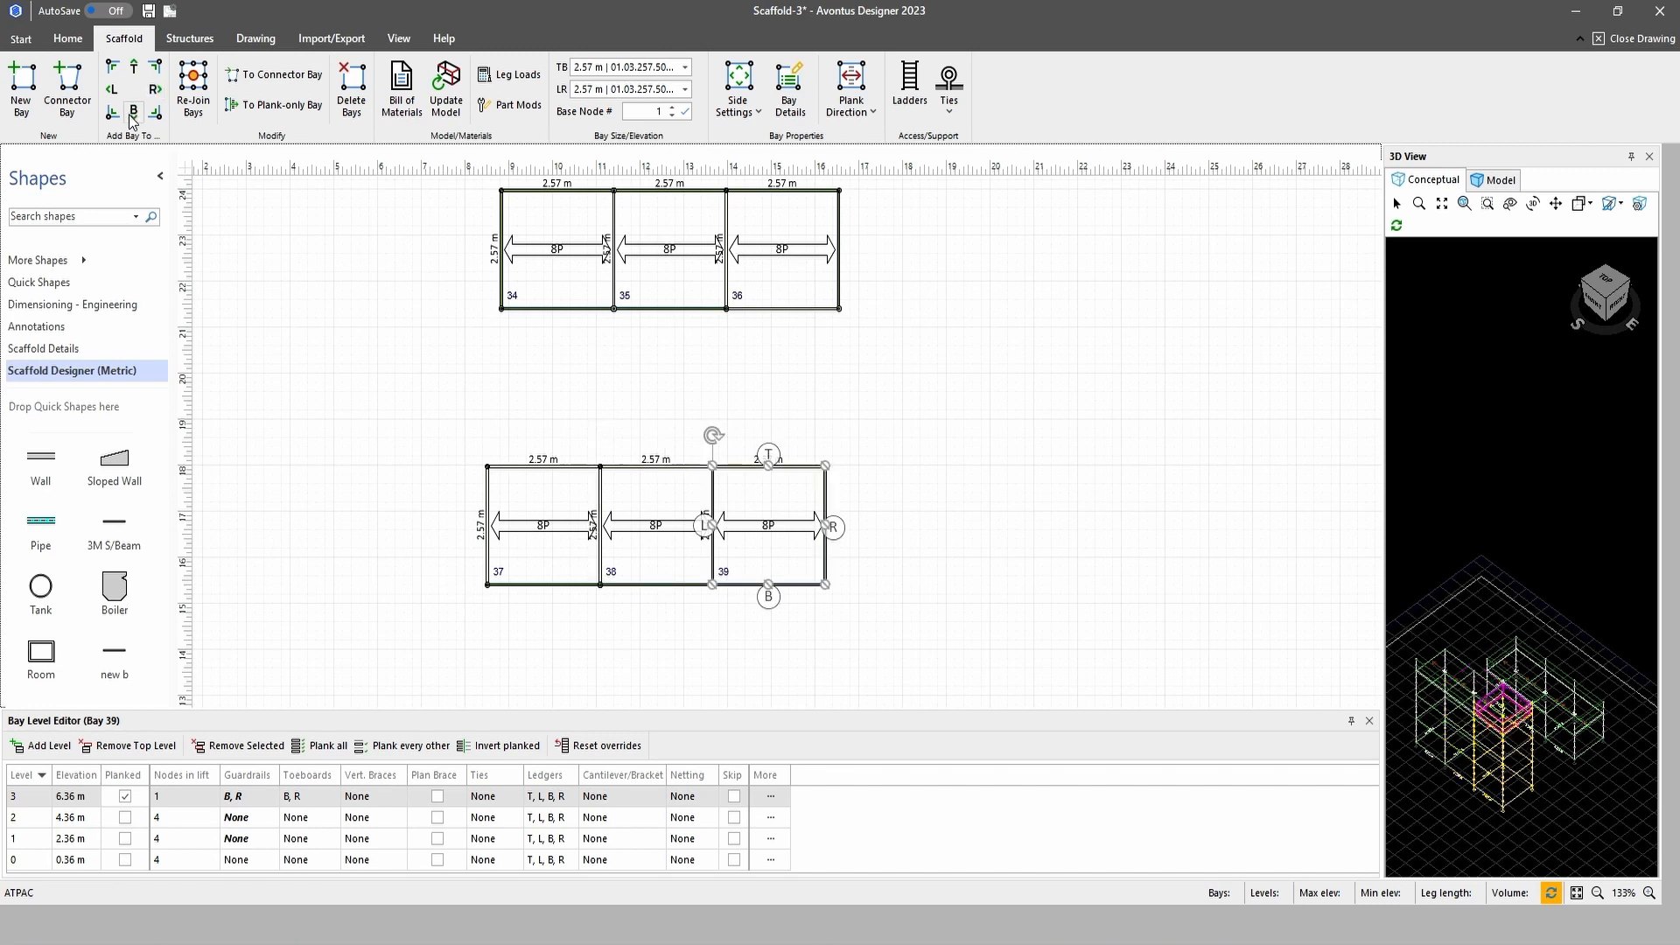
{"action": "left_click", "coordinate": [134, 112]}
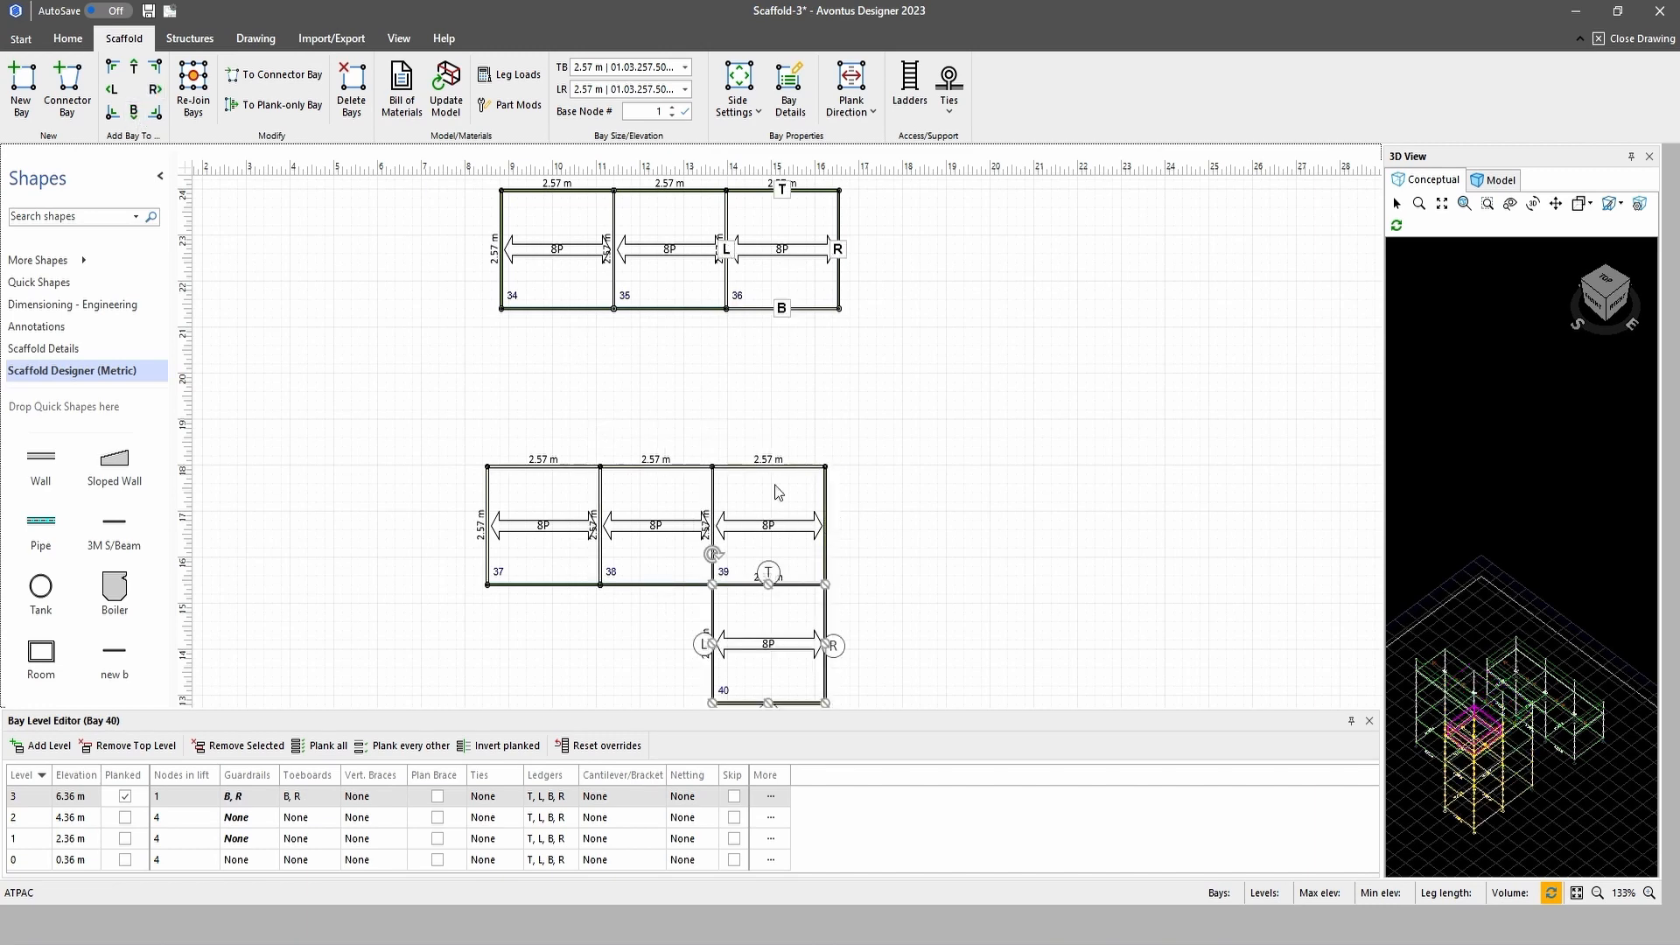
Extend the scaffold from bay 40 with two consecutive bays on side L to complete a second row
{"action": "scroll", "coordinate": [1089, 558], "scroll_direction": "down", "scroll_amount": 2}
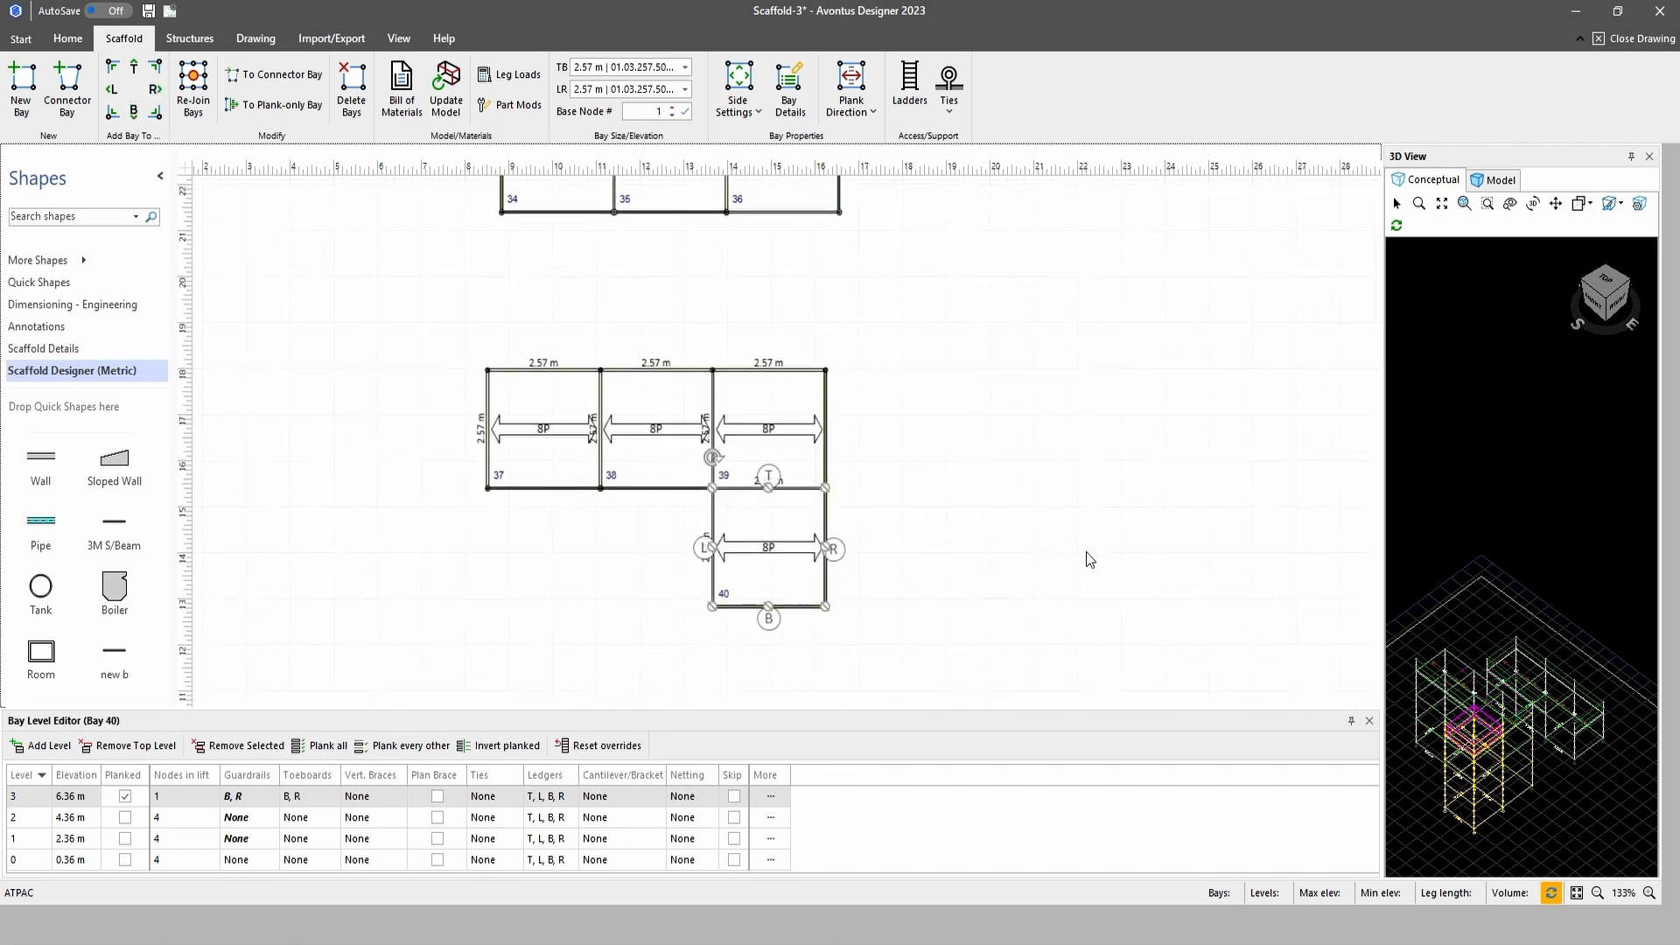
{"action": "left_click", "coordinate": [108, 87]}
{"action": "left_click", "coordinate": [109, 87]}
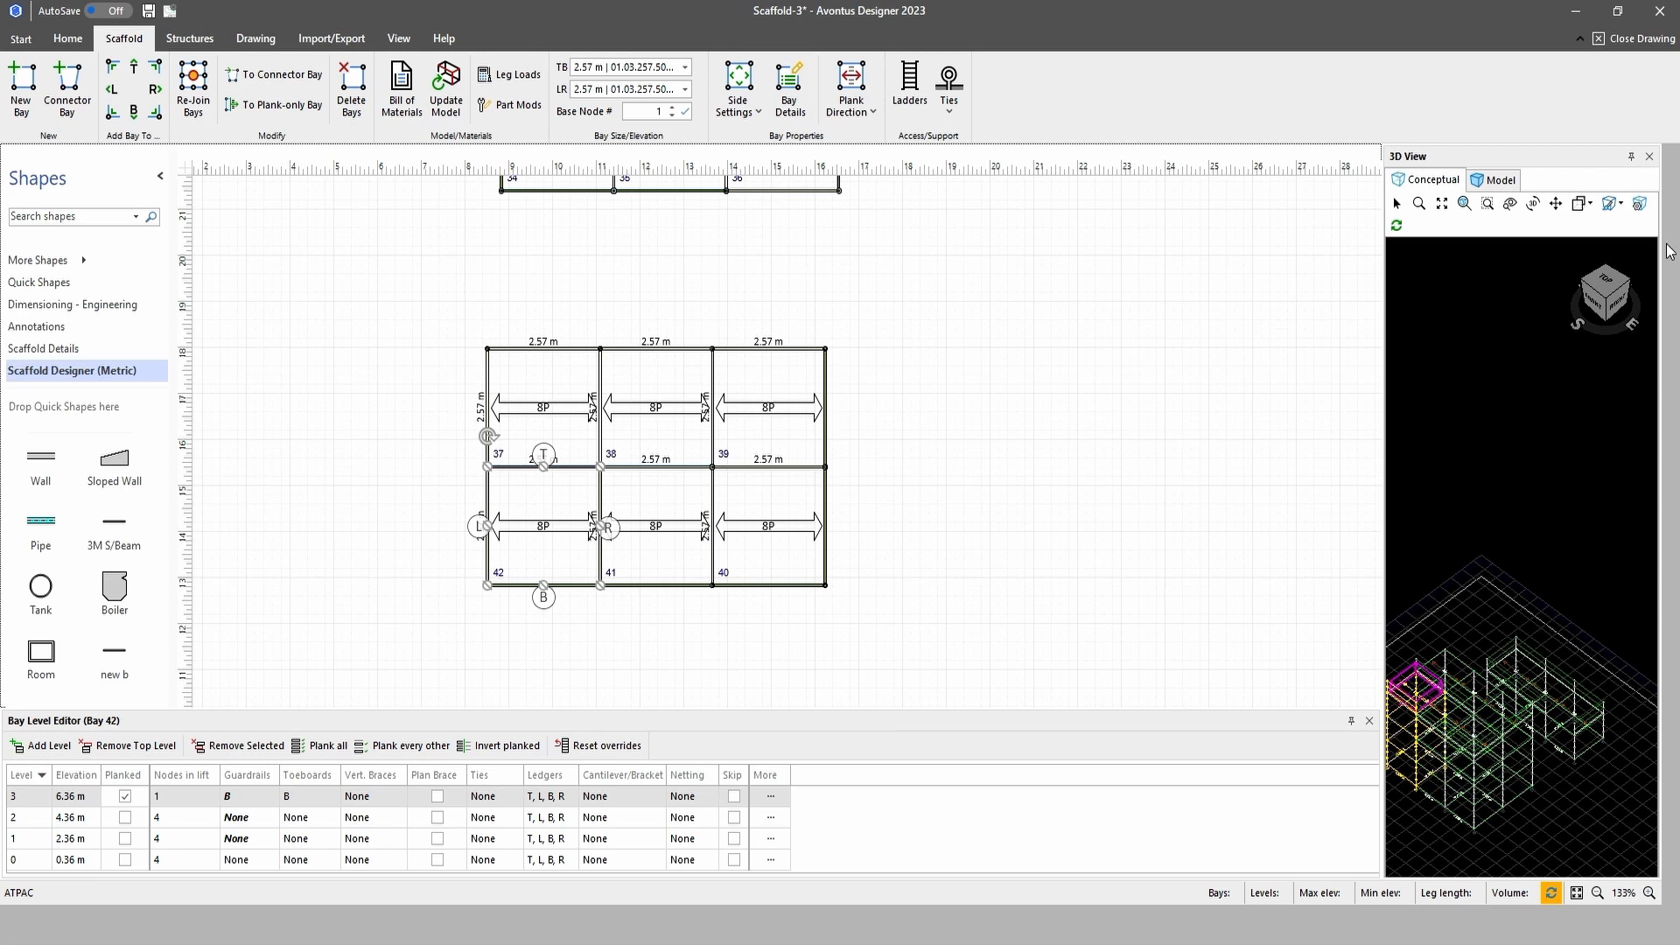
Build the detailed 3D model, and re-join the six bays 37 to 42
{"action": "left_click", "coordinate": [1496, 179]}
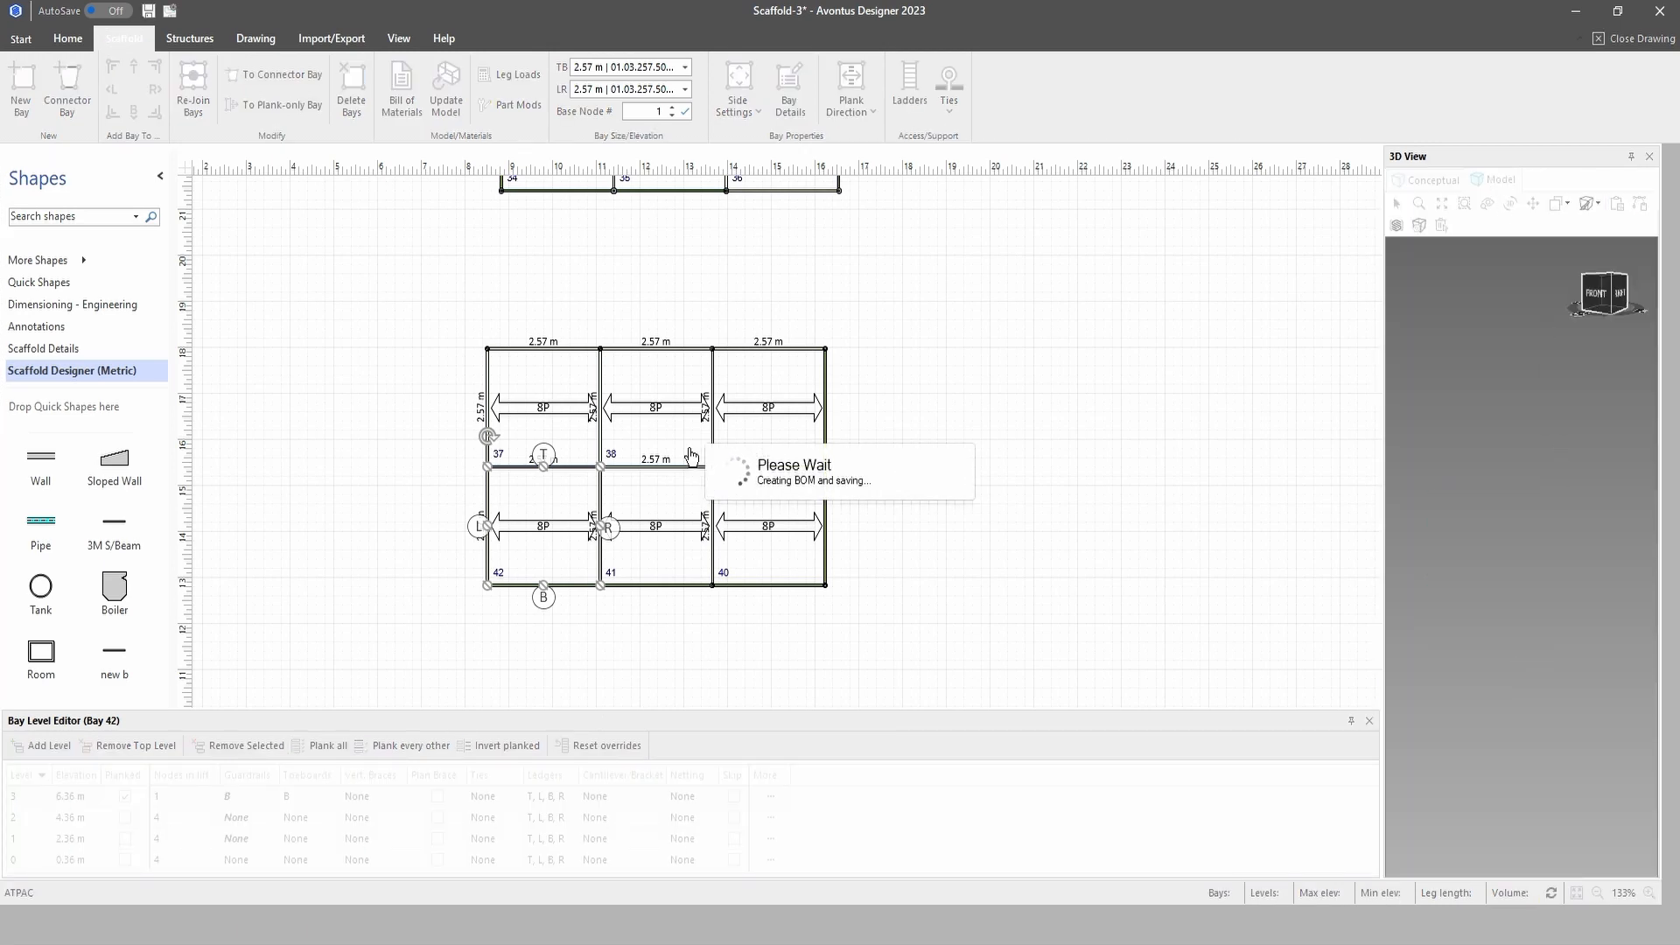
{"action": "left_click", "coordinate": [1608, 313]}
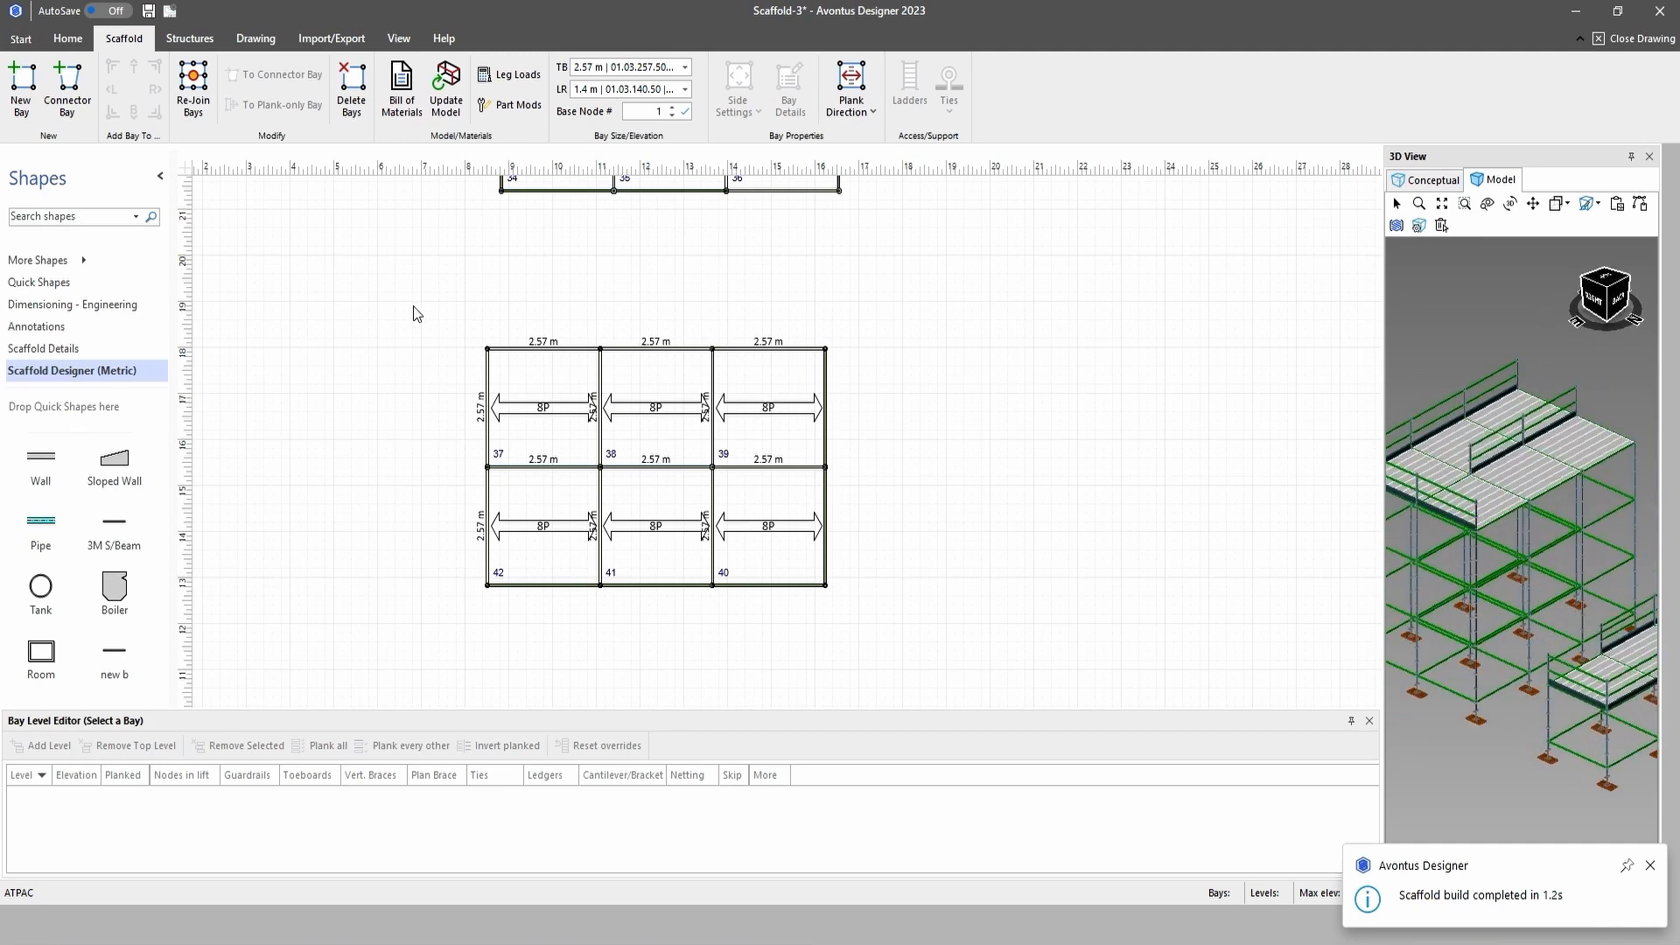
{"action": "left_click_drag", "start_coordinate": [420, 286], "coordinate": [961, 605]}
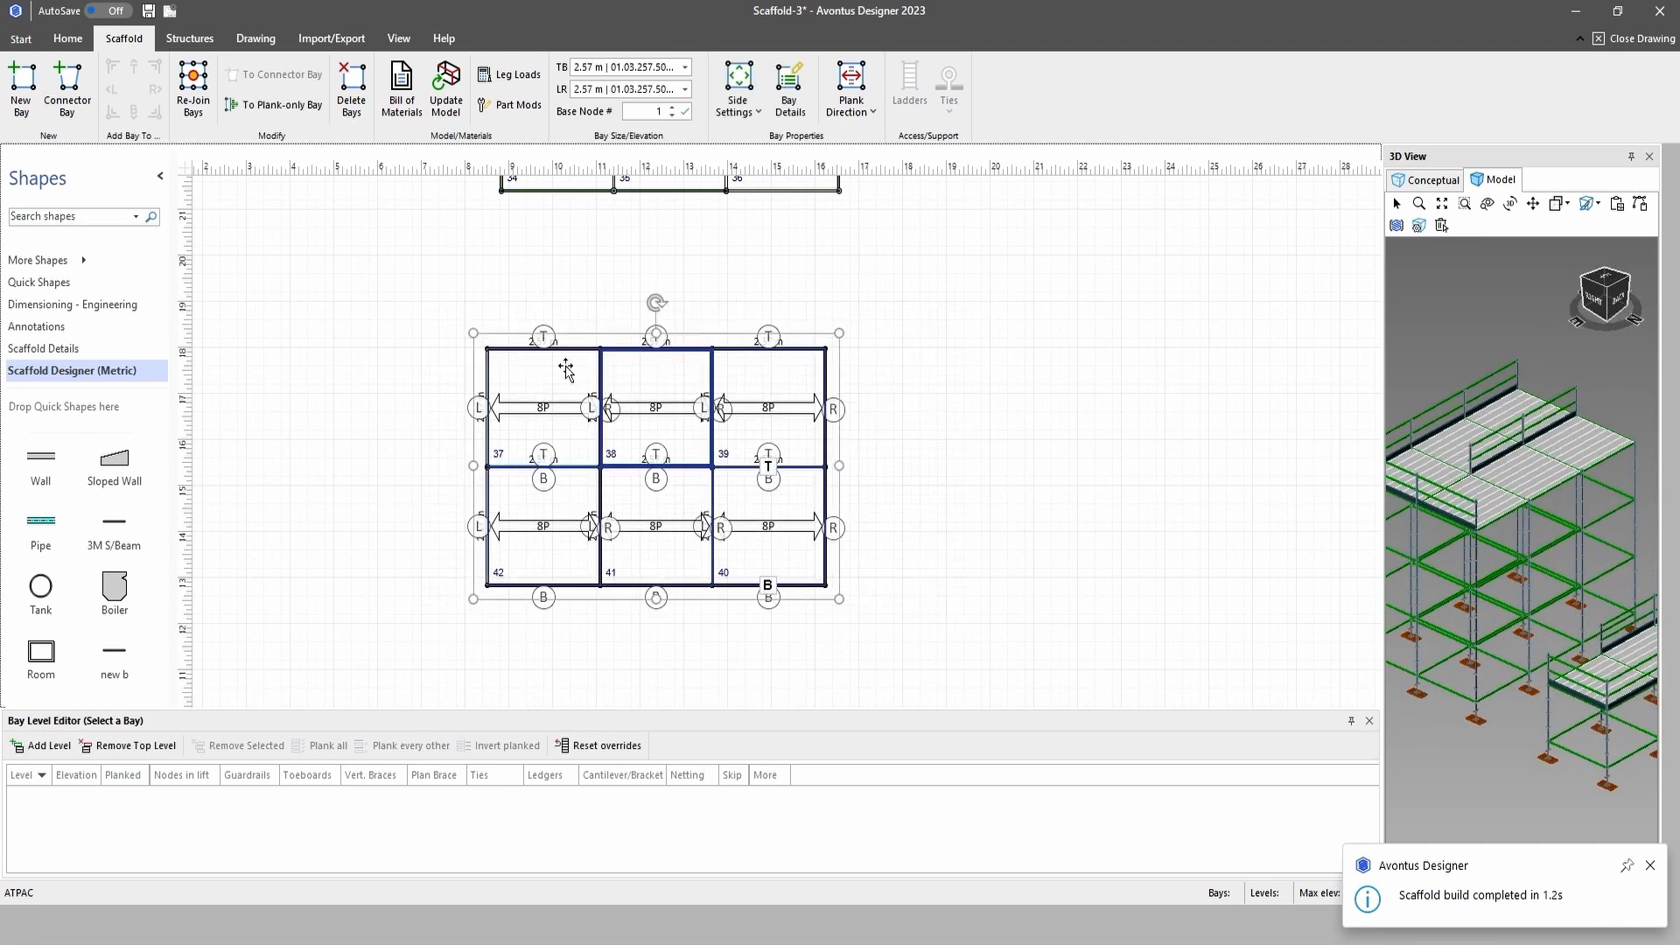
{"action": "left_click", "coordinate": [194, 92]}
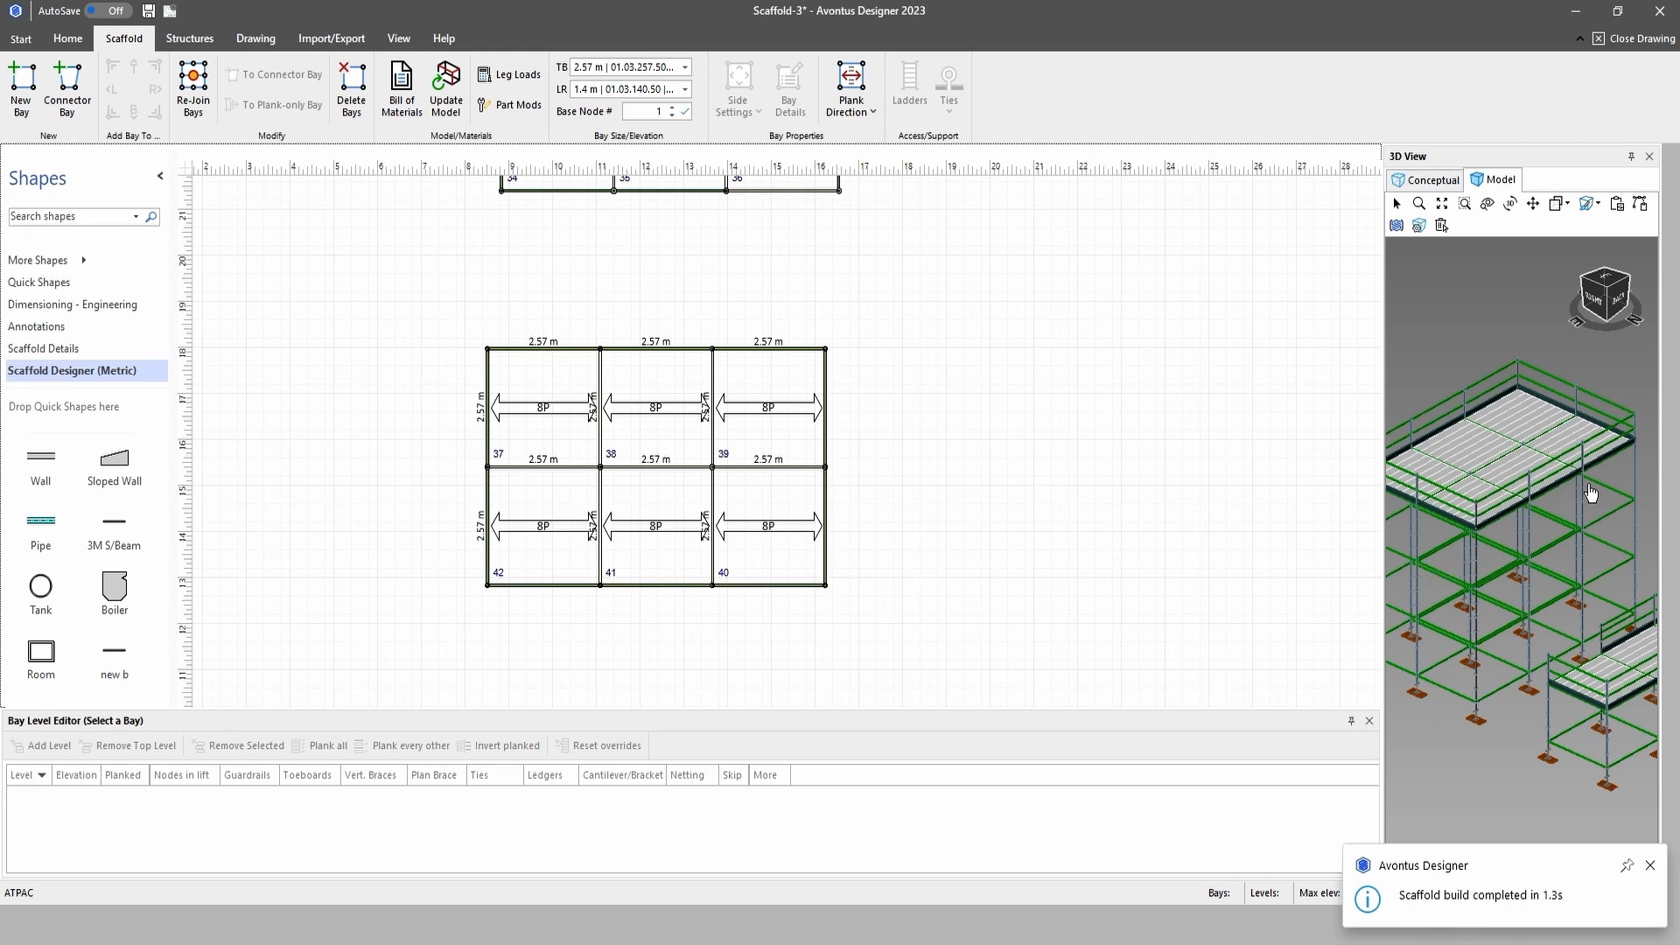
Add vertical braces to all four sides of bay 37
{"action": "left_click", "coordinate": [542, 411]}
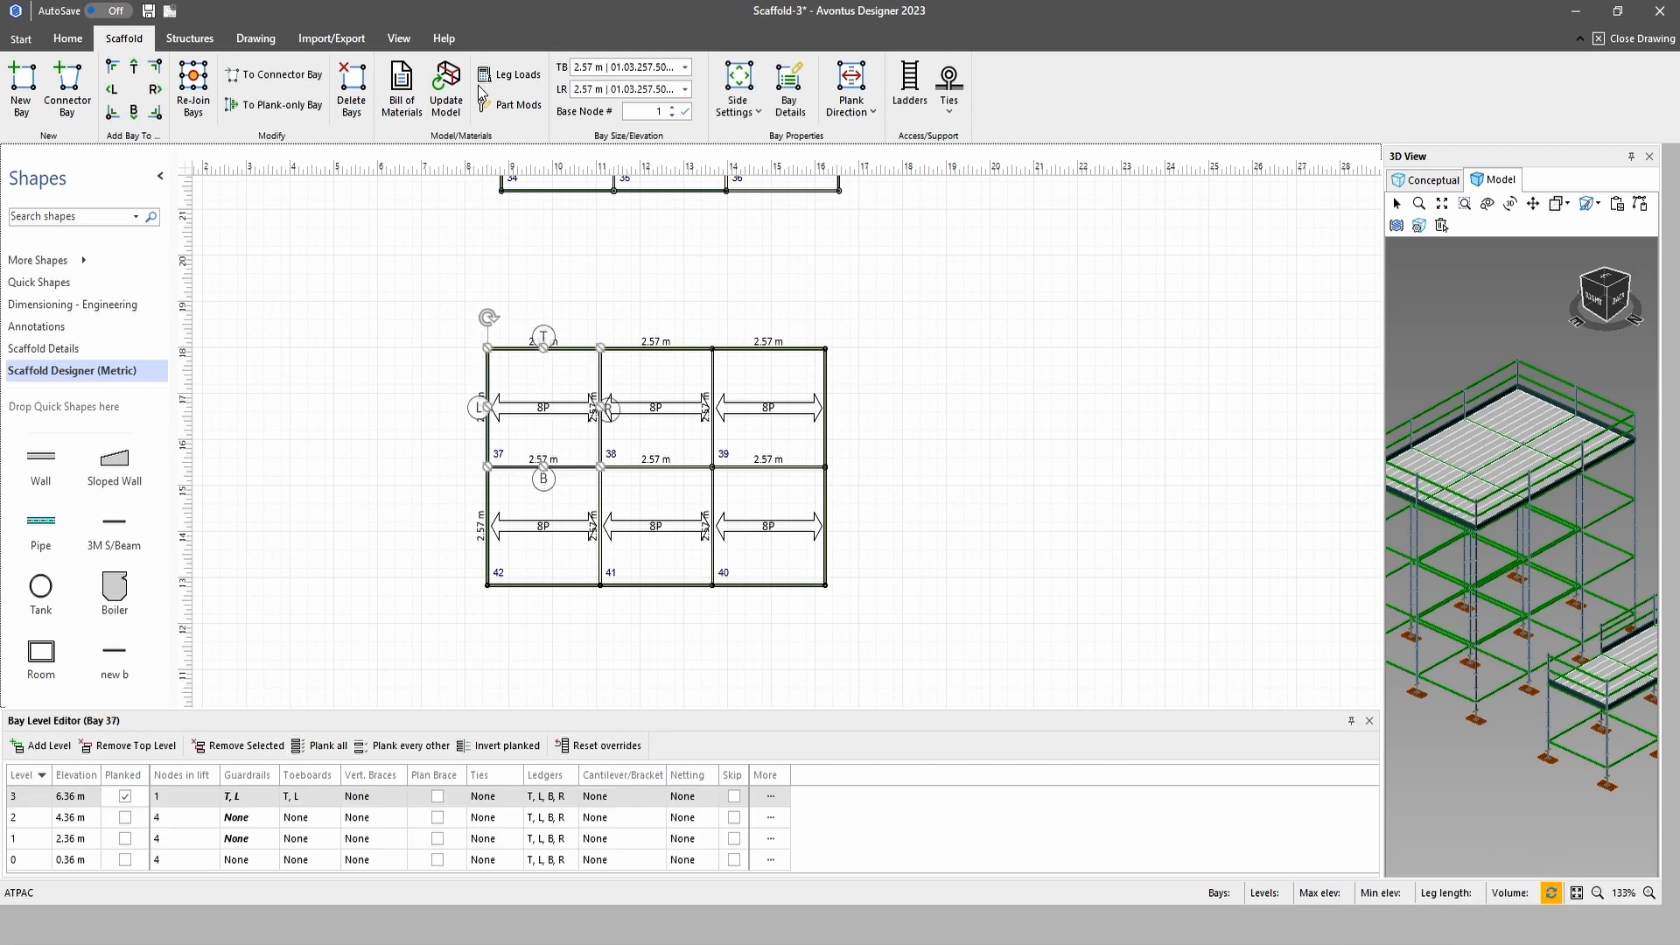
{"action": "left_click", "coordinate": [748, 94]}
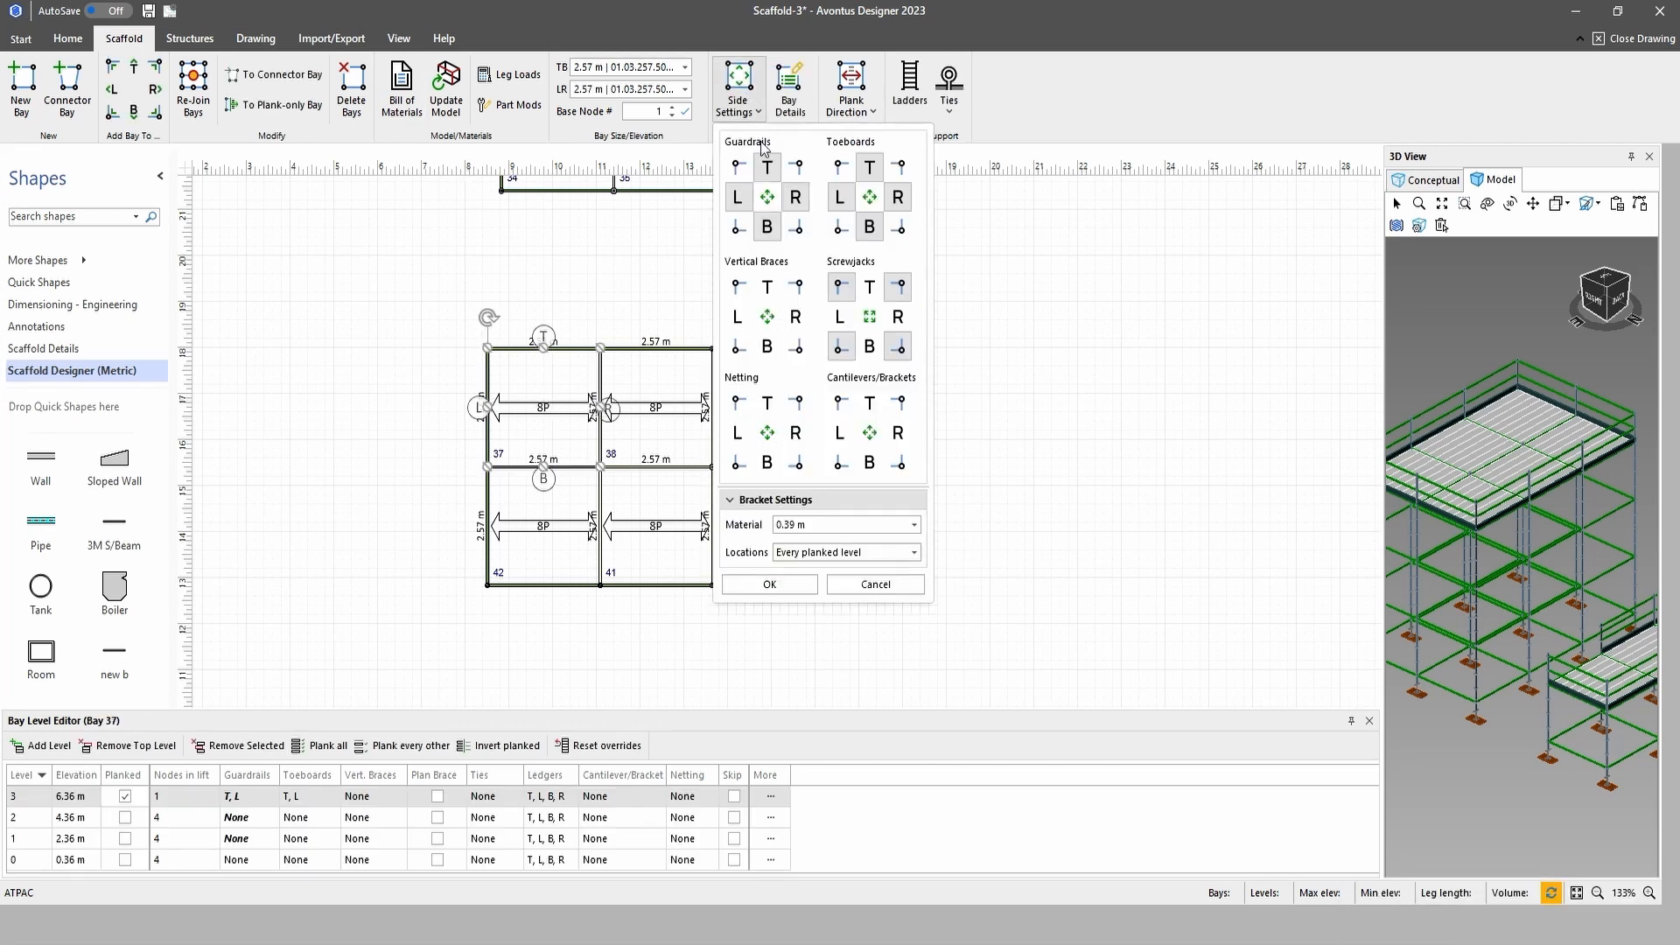
{"action": "left_click", "coordinate": [767, 317]}
{"action": "left_click", "coordinate": [769, 584]}
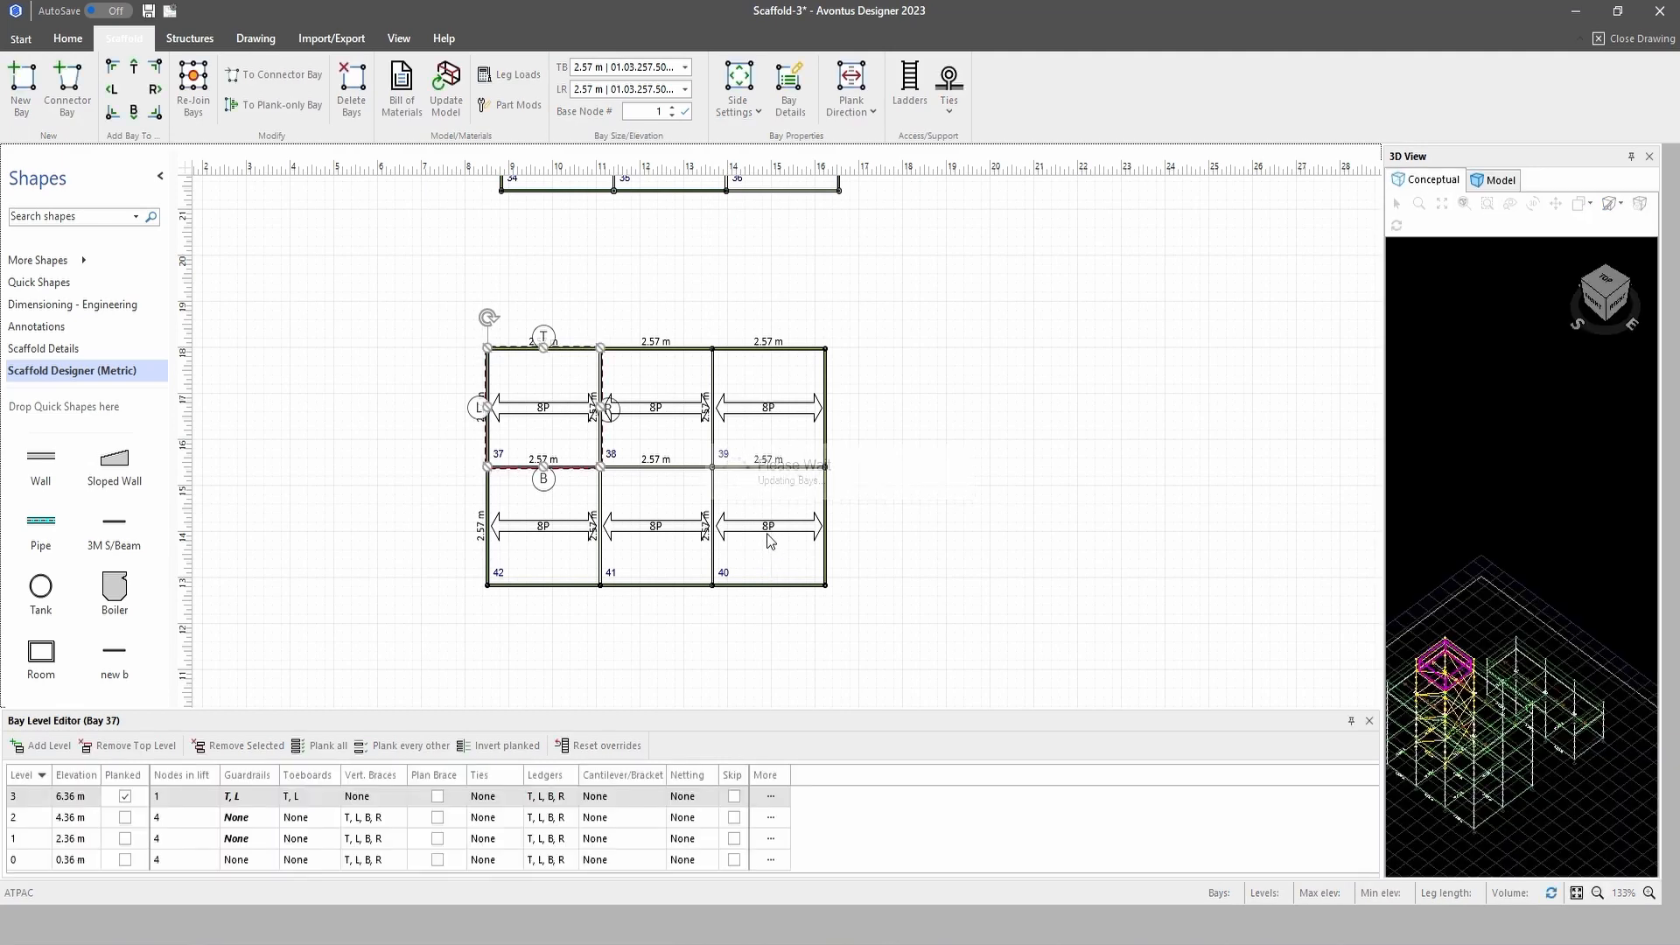
Add vertical braces to all four sides of bay 40, leaving its cantilevers/brackets off
{"action": "left_click", "coordinate": [769, 530]}
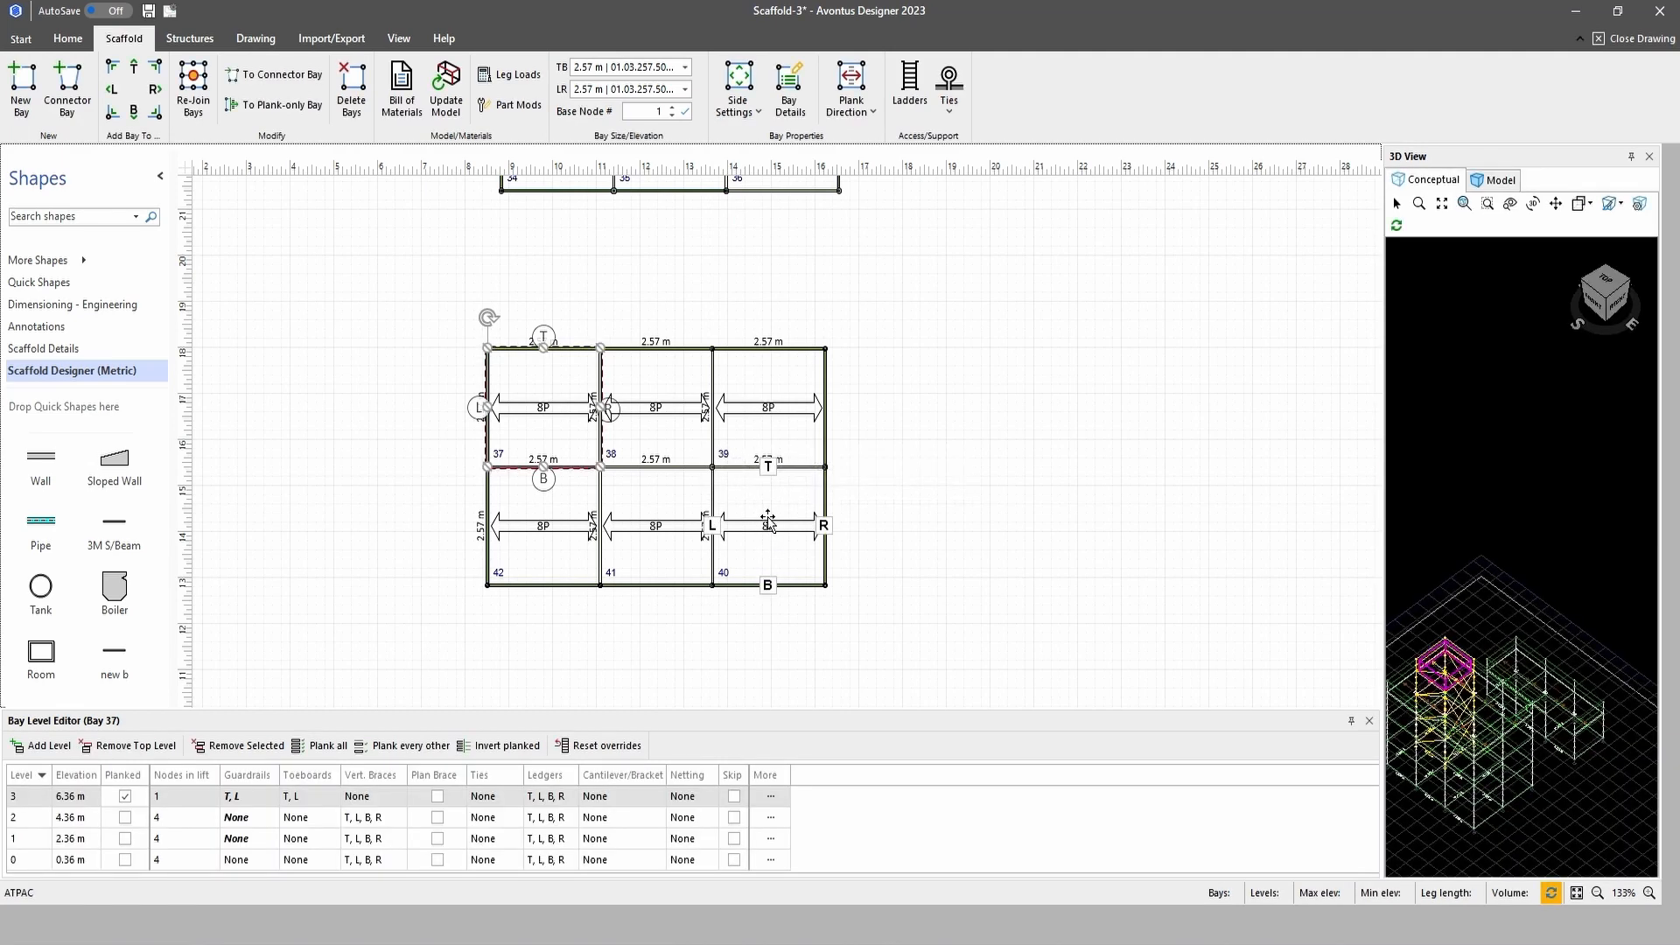
{"action": "left_click", "coordinate": [738, 87]}
{"action": "left_click", "coordinate": [869, 432]}
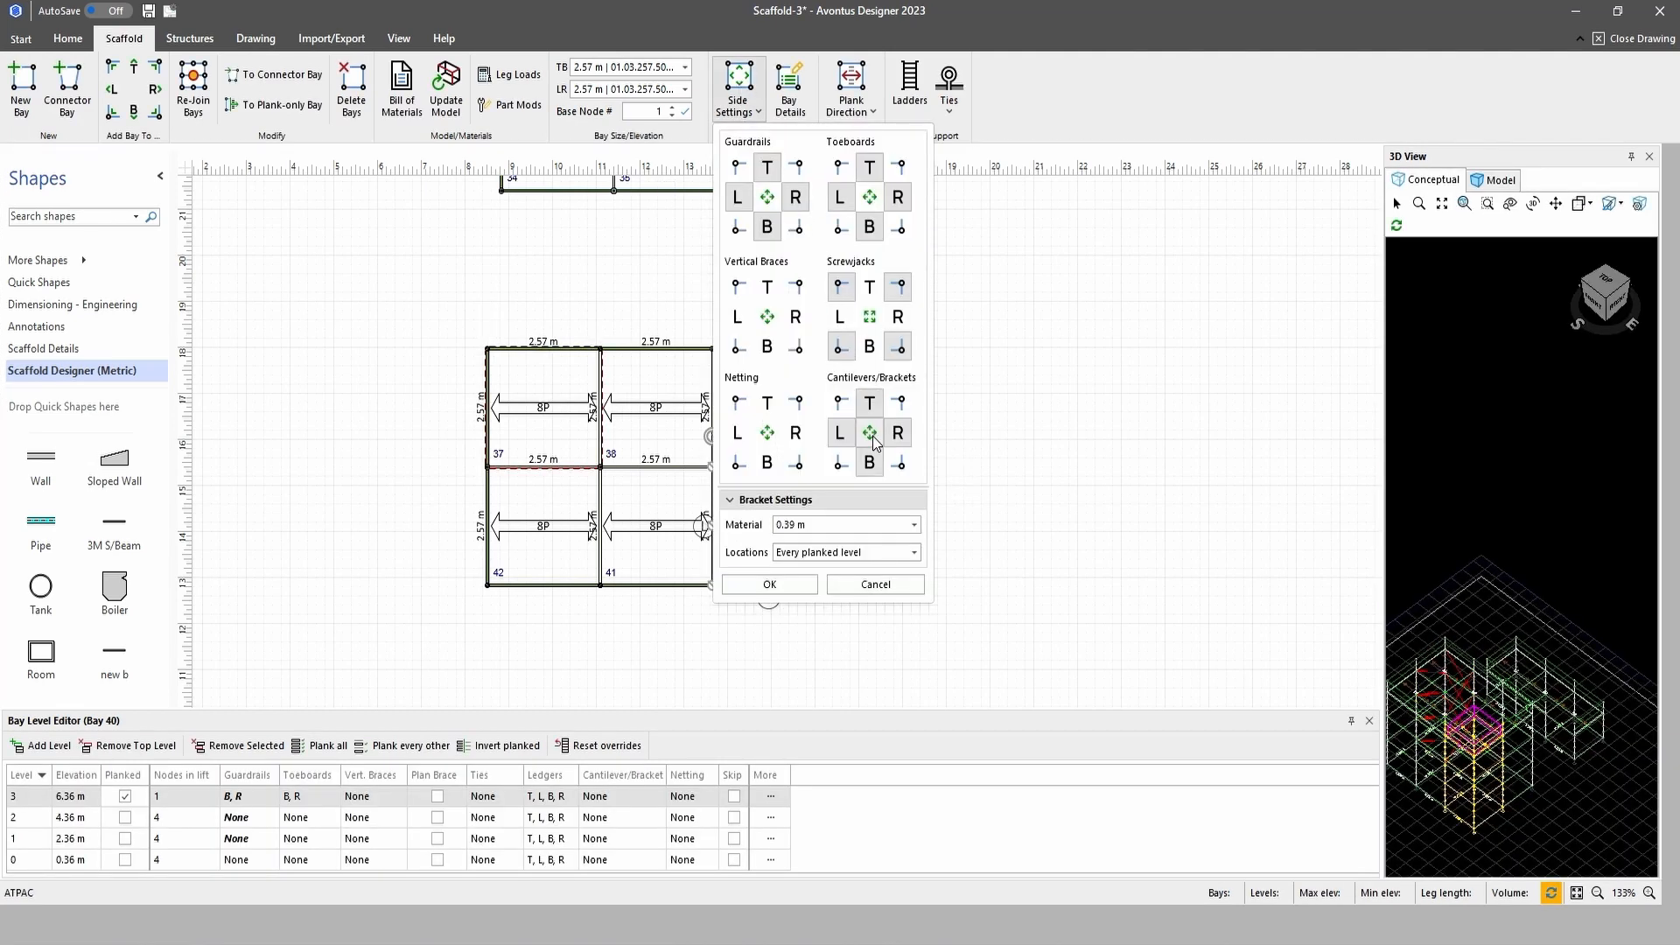
{"action": "left_click", "coordinate": [869, 433]}
{"action": "left_click", "coordinate": [767, 316]}
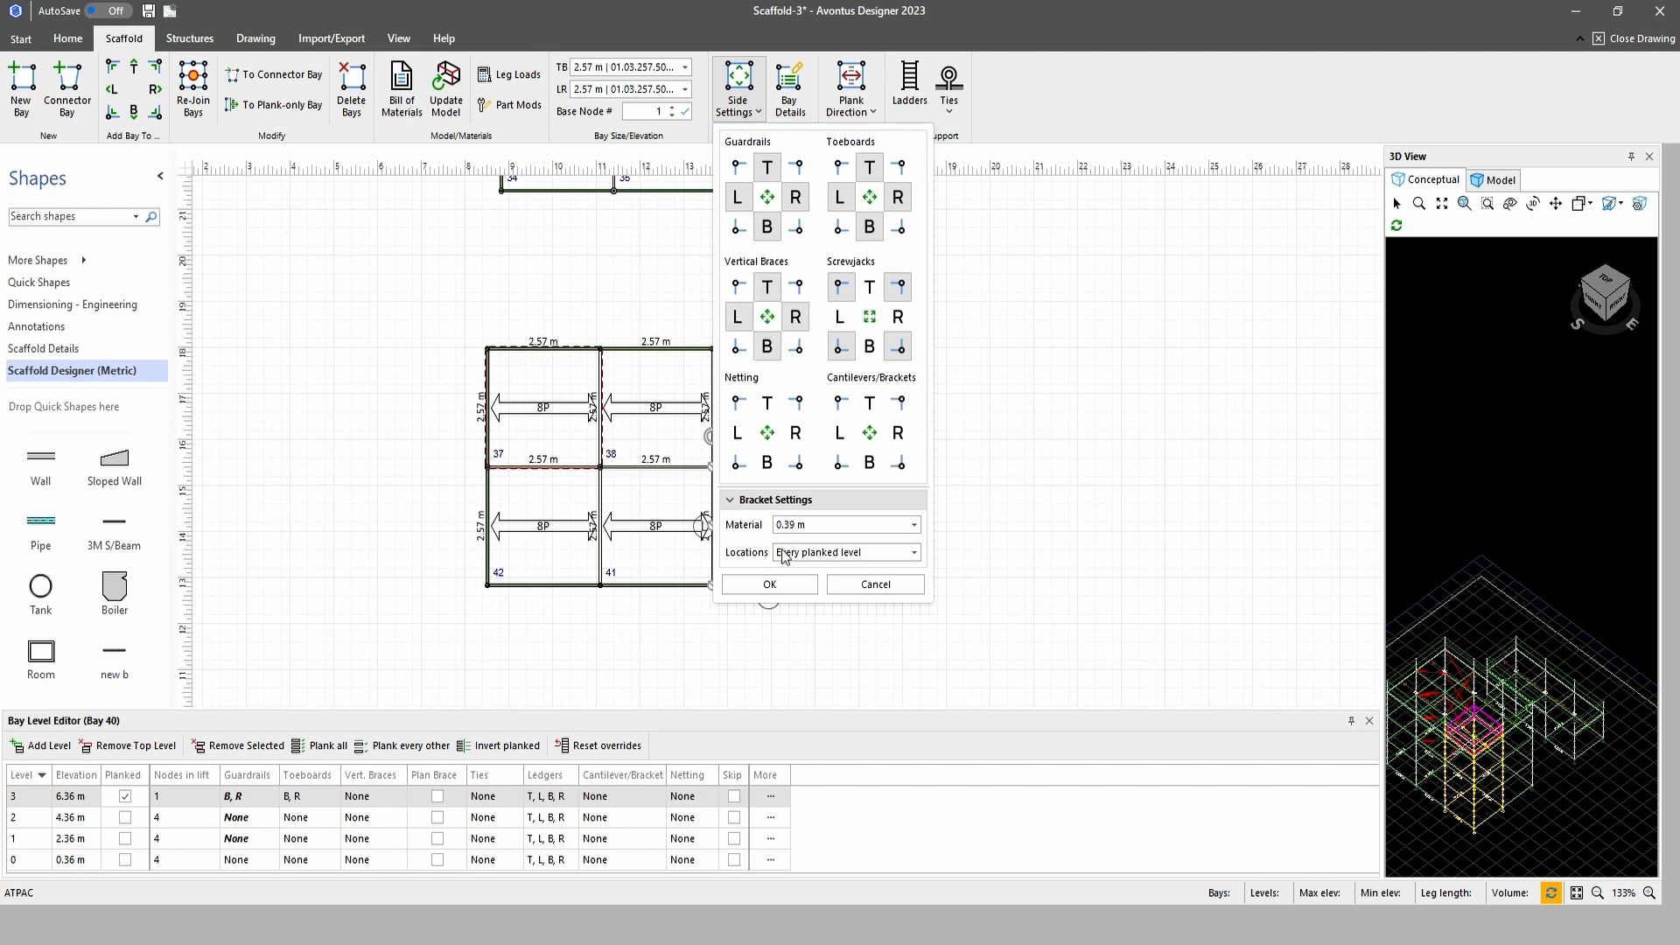
{"action": "left_click", "coordinate": [768, 585]}
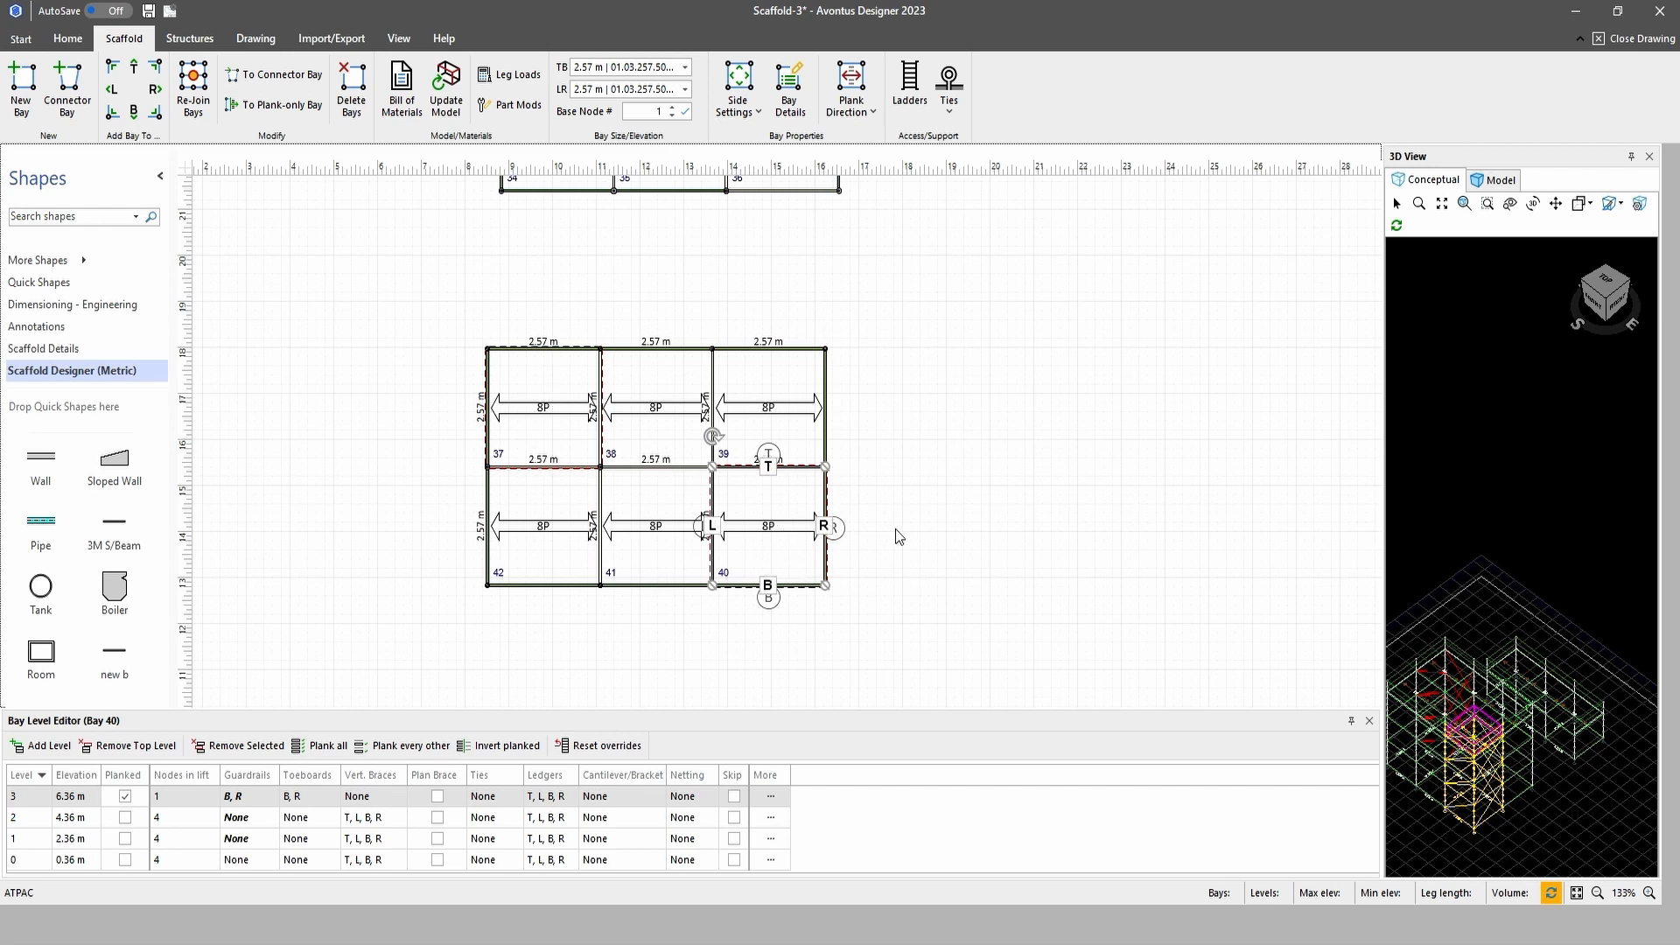
Add a third row with a bay on side B of bay 40 and two consecutive bays on side L of that new bay
{"action": "scroll", "coordinate": [917, 527], "scroll_direction": "down", "scroll_amount": 2}
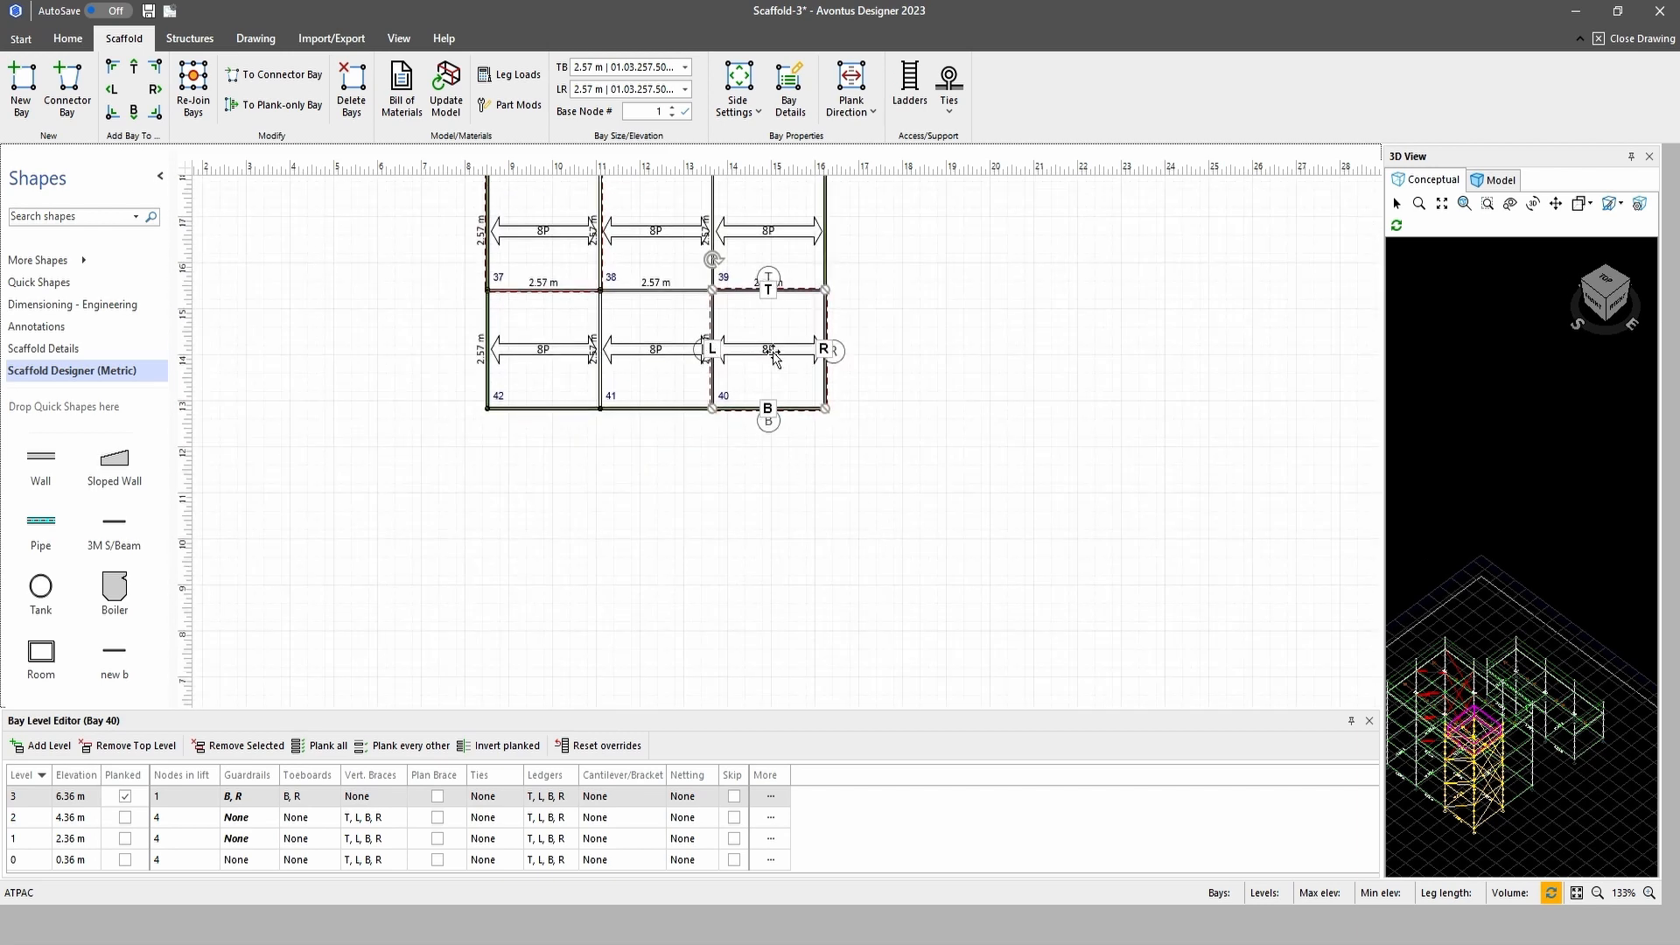
{"action": "left_click", "coordinate": [133, 111]}
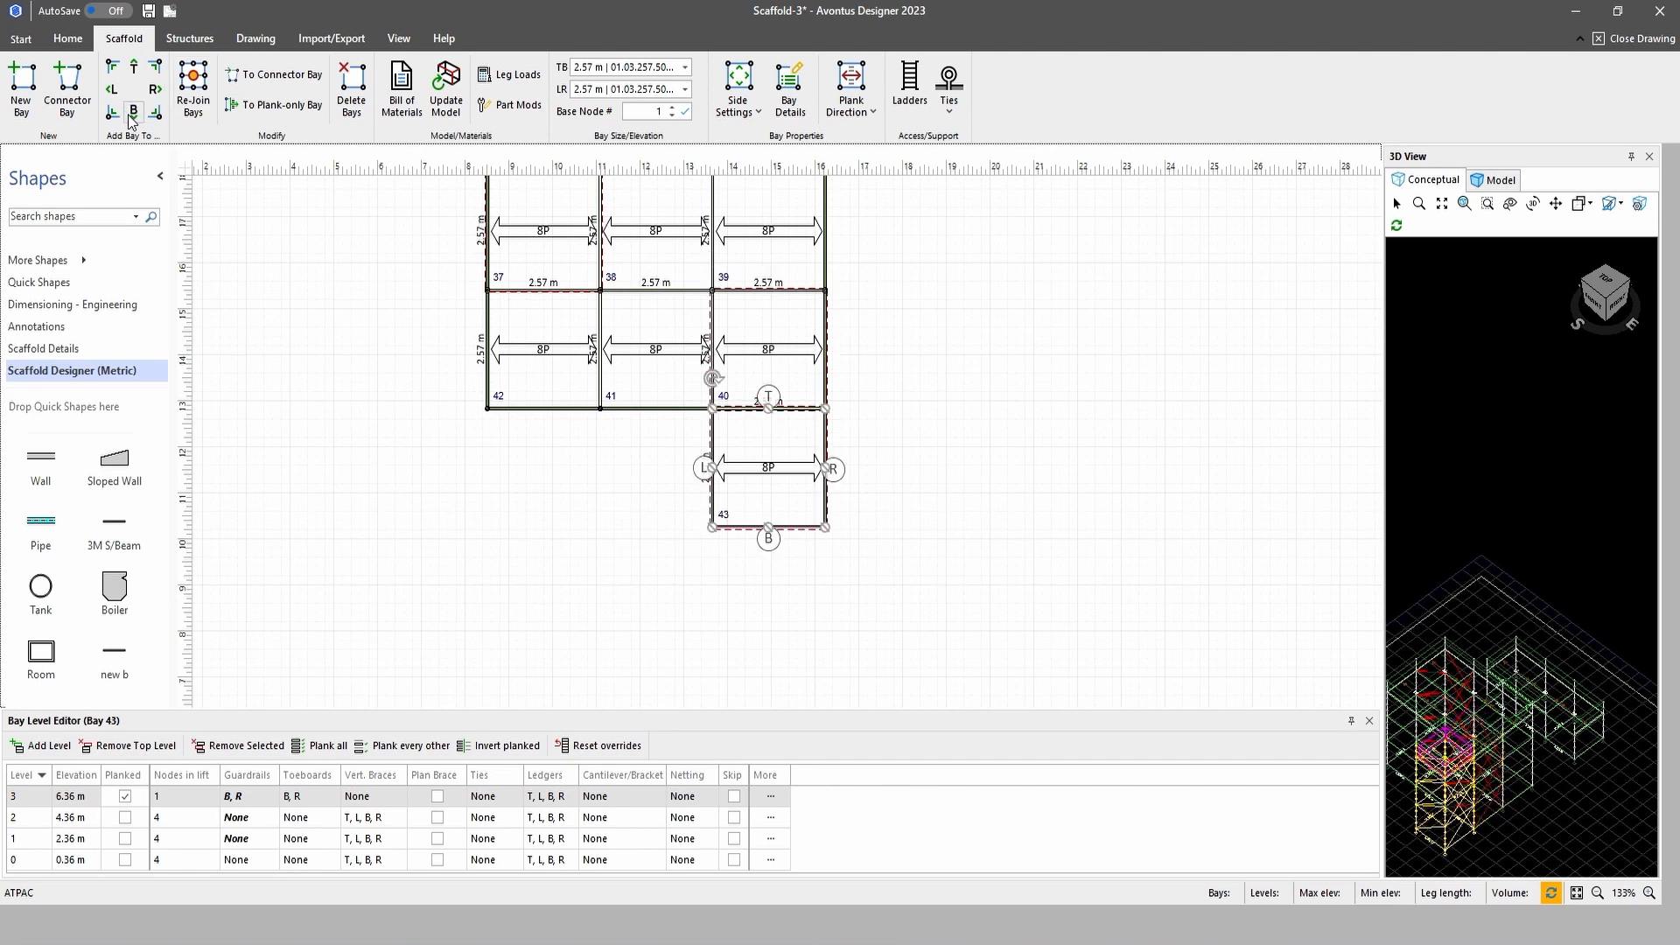
{"action": "left_click", "coordinate": [112, 90]}
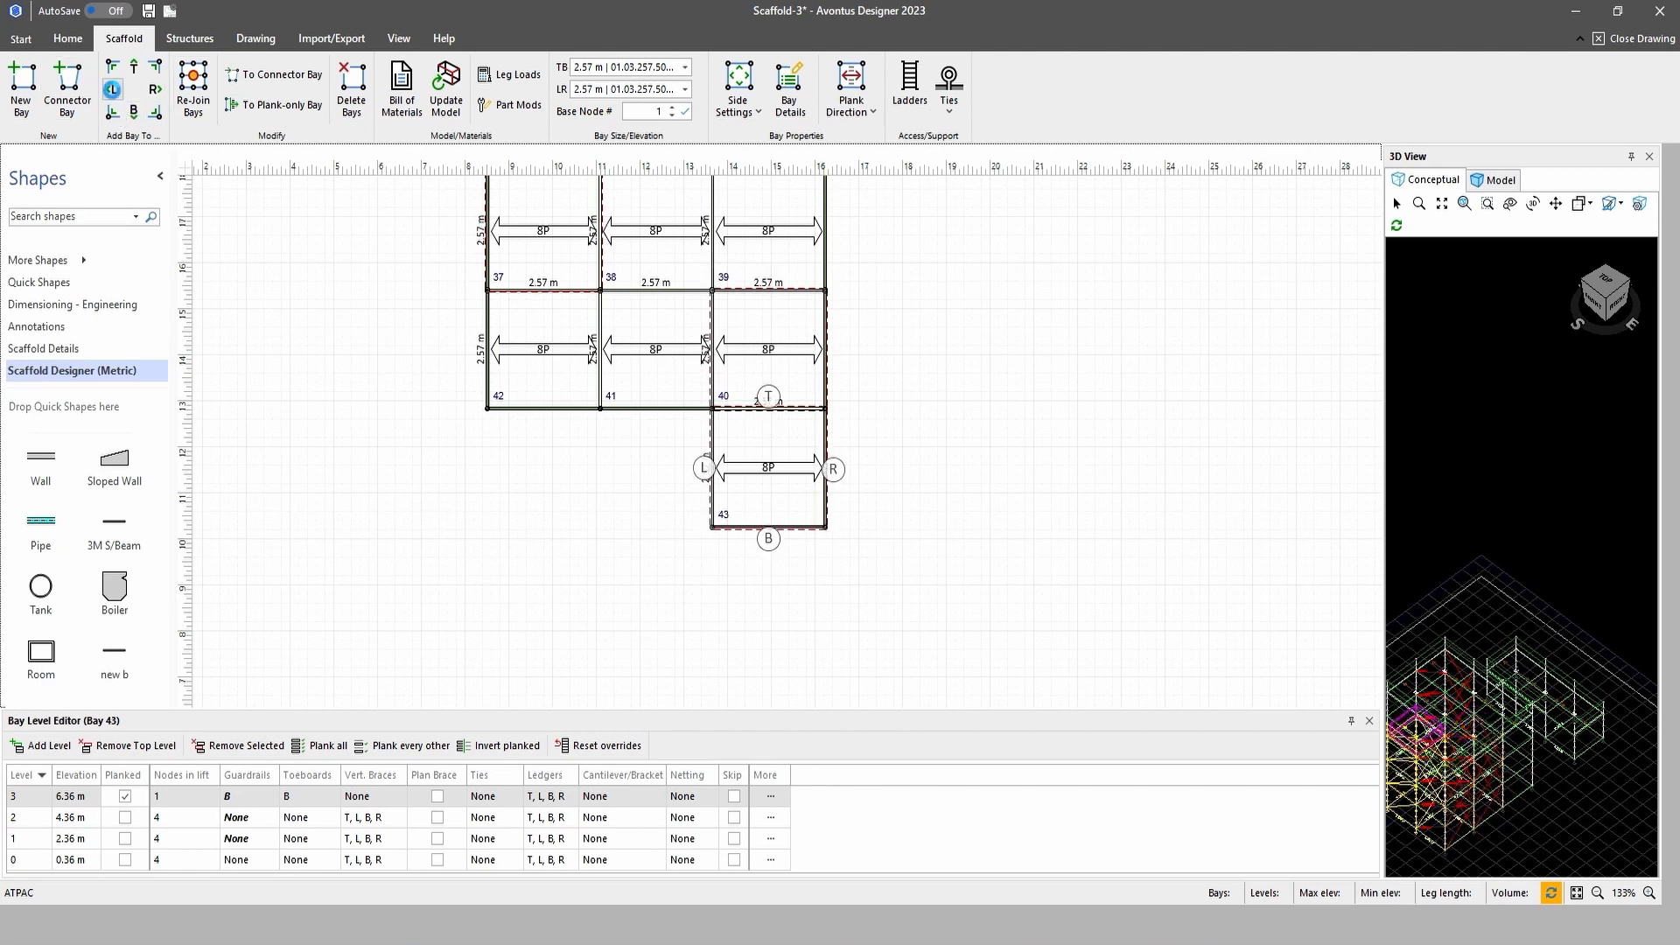
{"action": "left_click", "coordinate": [113, 92]}
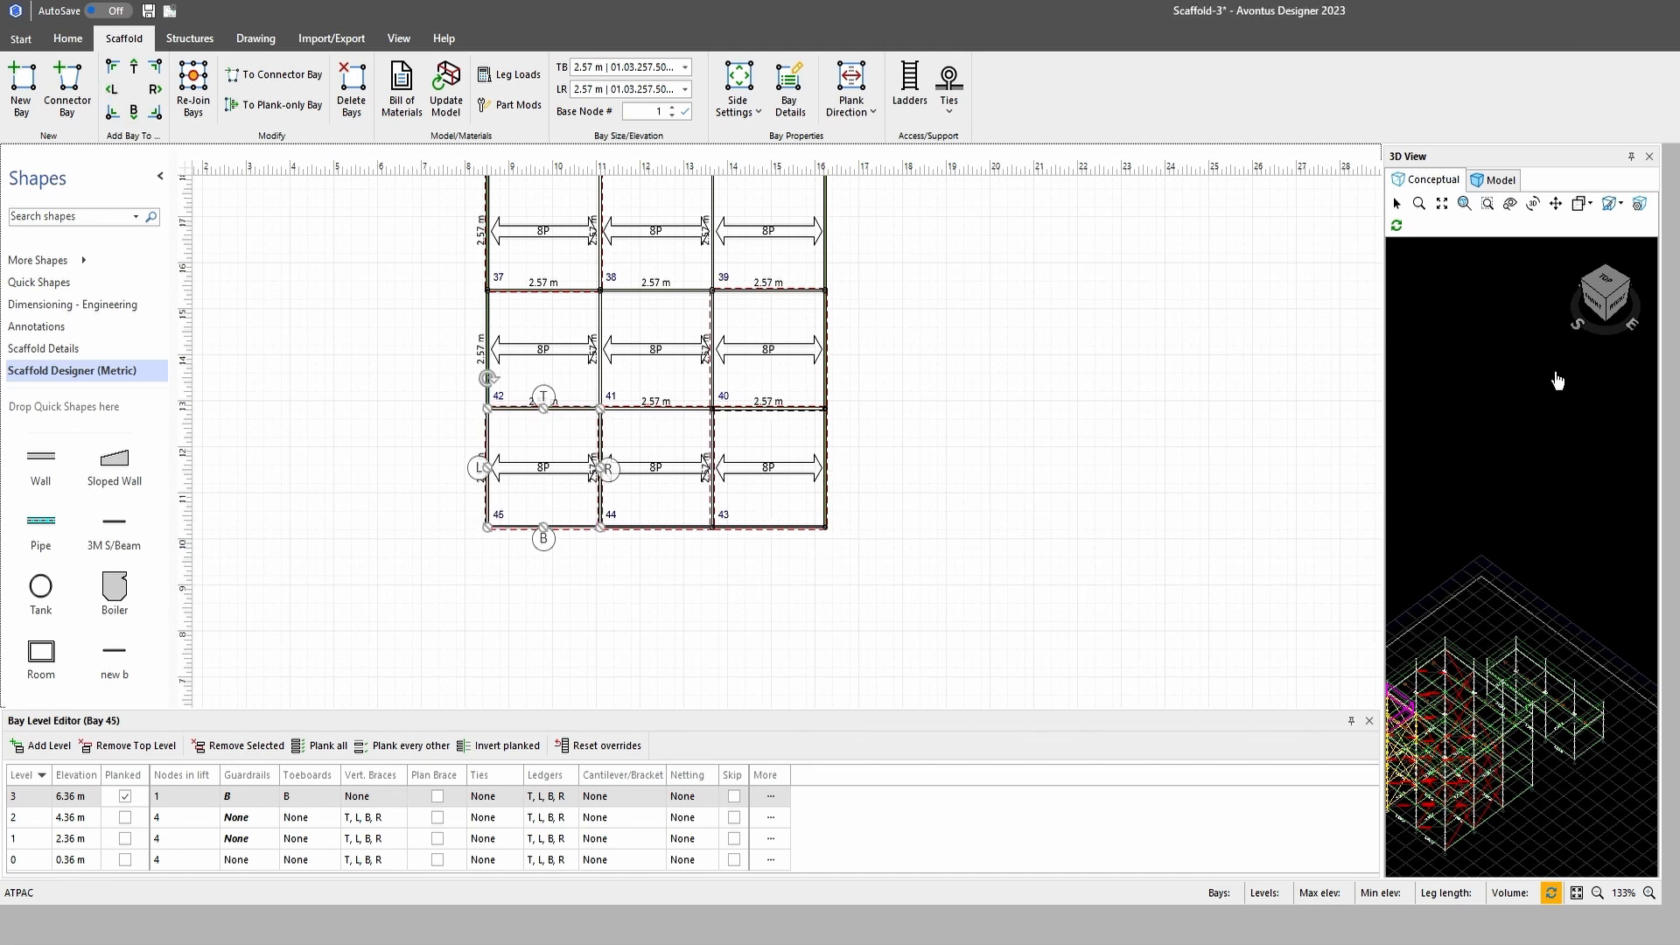
Build the detailed 3D model and examine the braced scaffold from the front
{"action": "left_click", "coordinate": [1497, 182]}
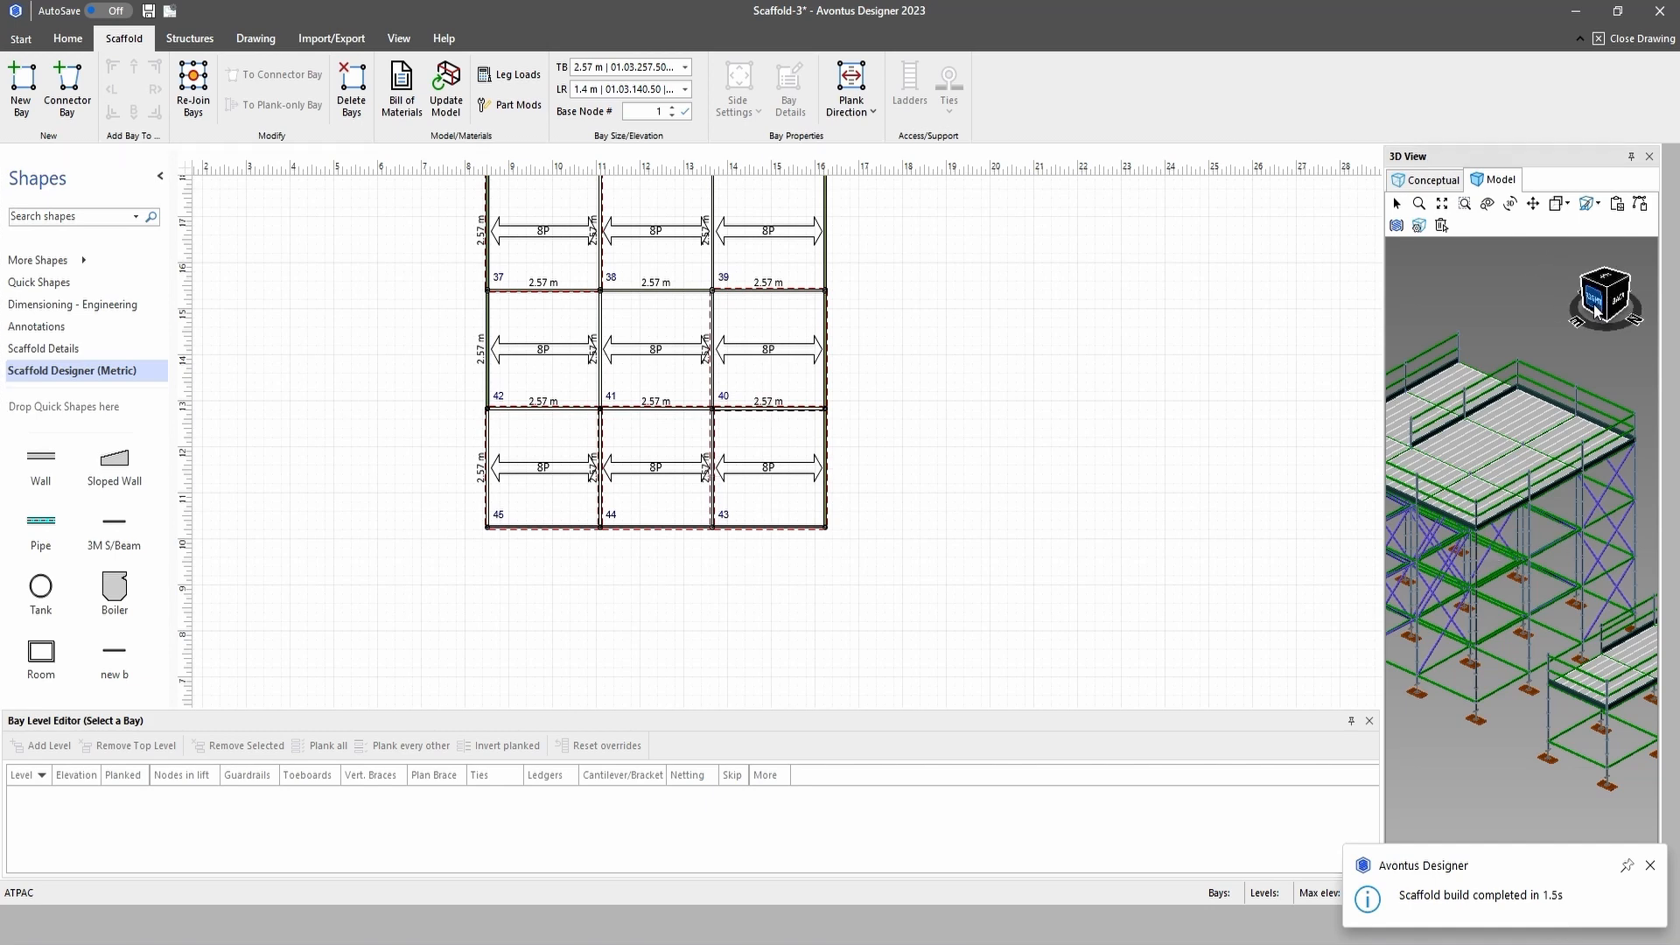
{"action": "left_click_drag", "start_coordinate": [1590, 312], "coordinate": [1666, 324]}
{"action": "left_click", "coordinate": [1532, 204]}
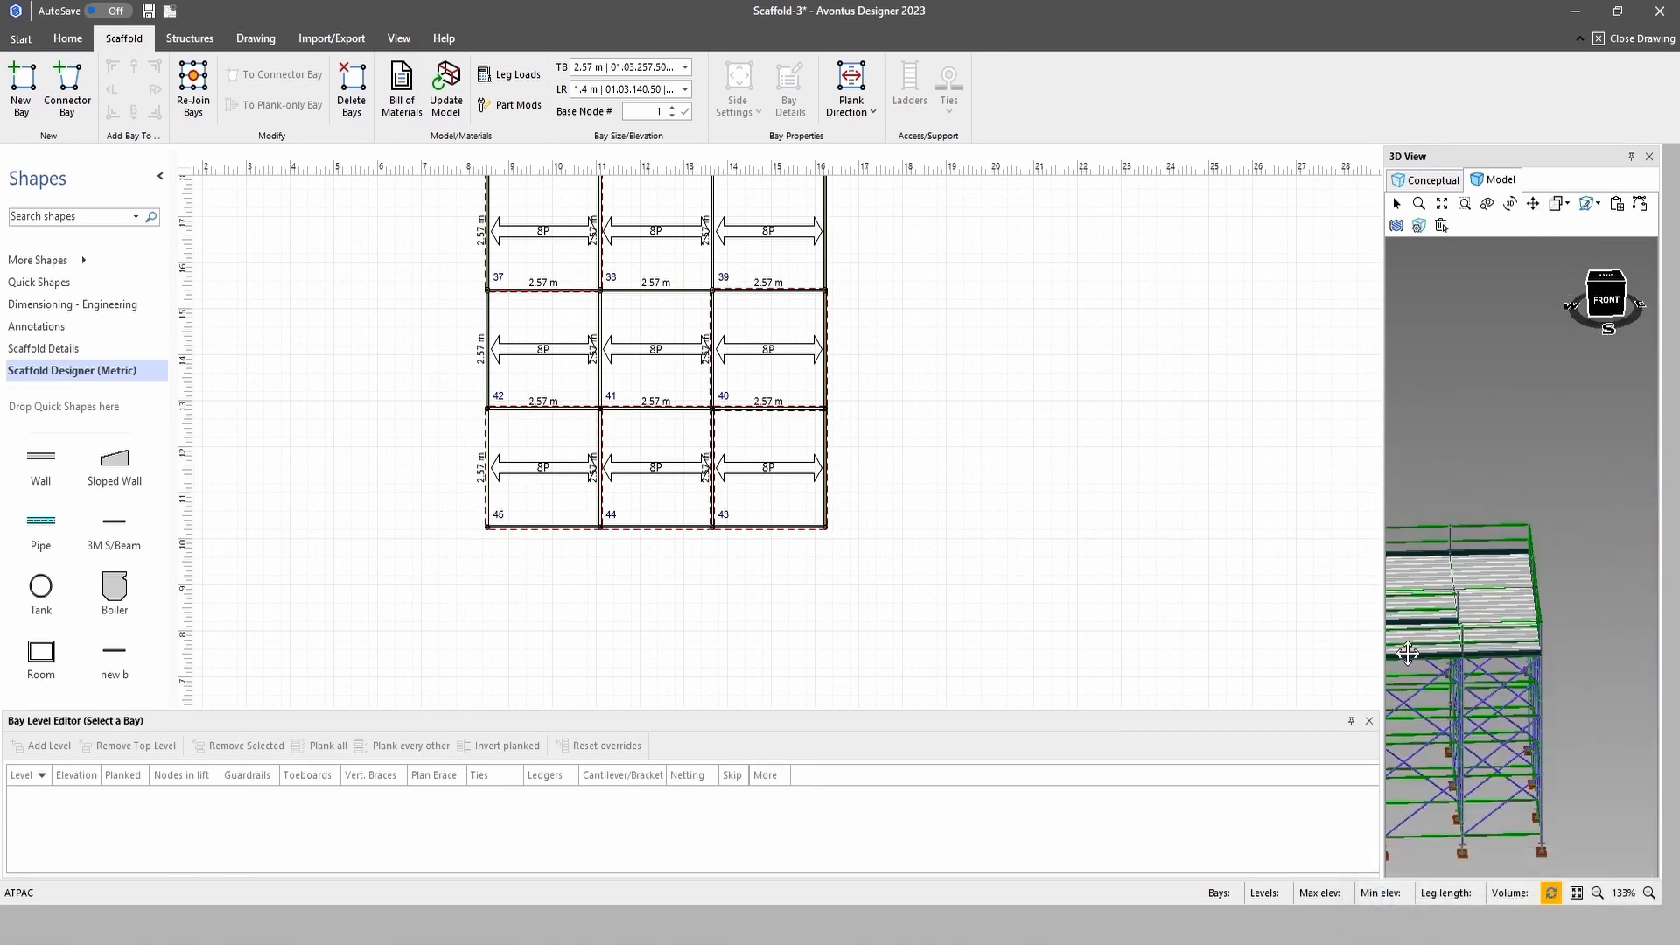
{"action": "left_click_drag", "start_coordinate": [1407, 653], "coordinate": [1509, 469]}
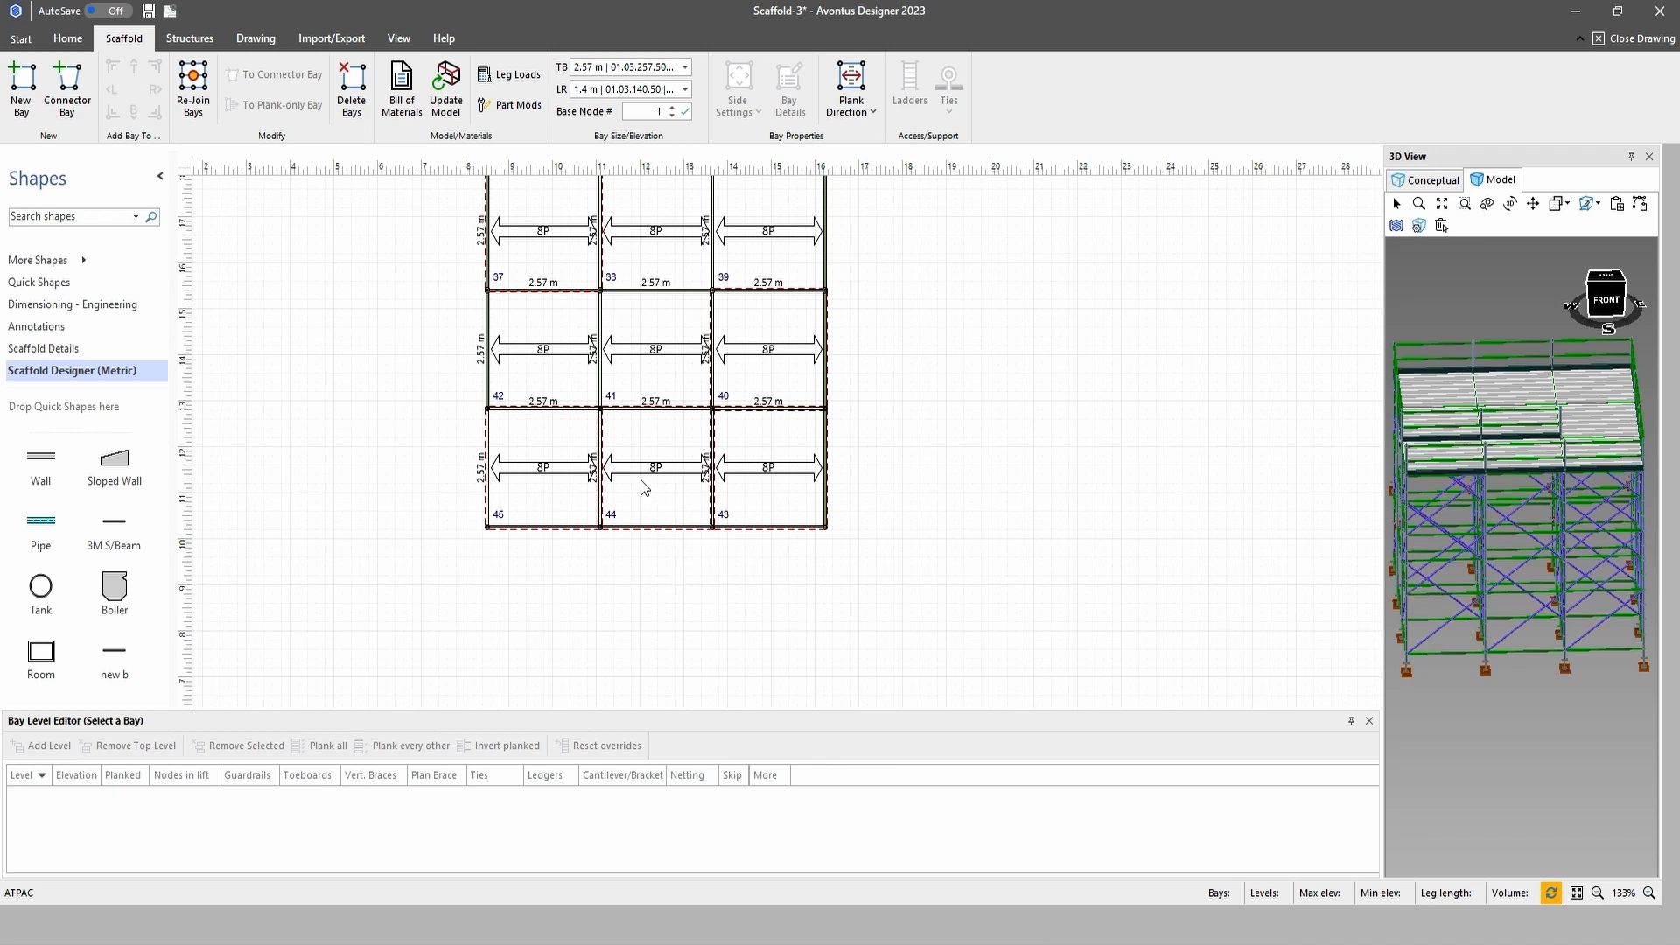
Remove the vertical braces from all four sides of bay 44
{"action": "left_click", "coordinate": [547, 475]}
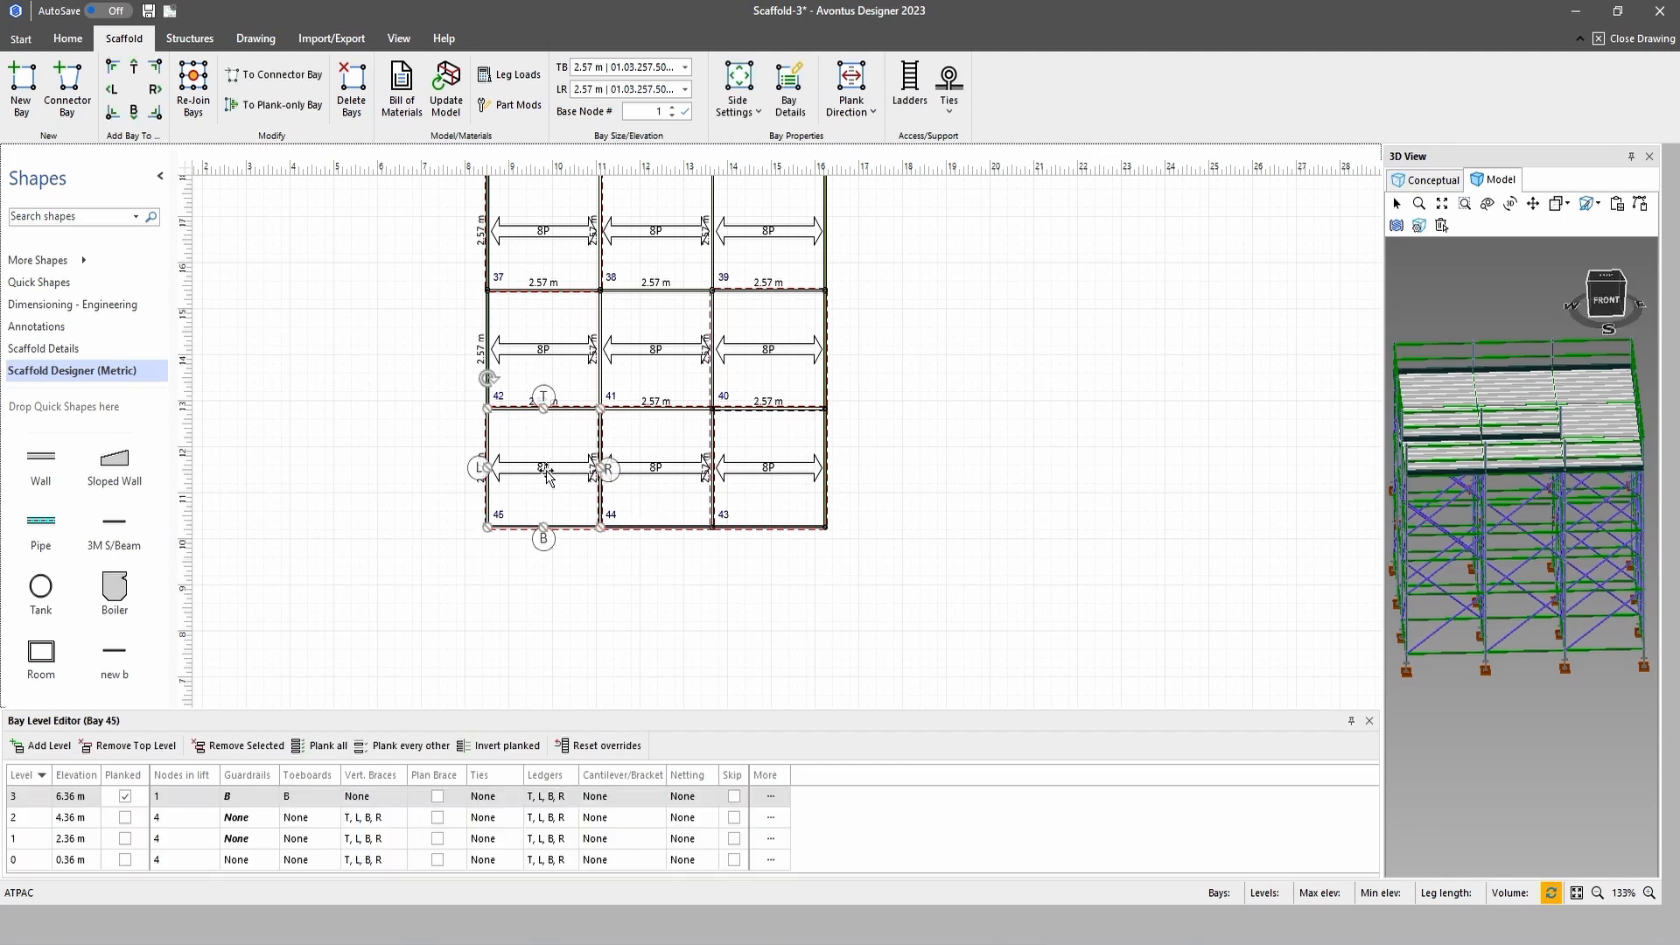
{"action": "left_click", "coordinate": [669, 474]}
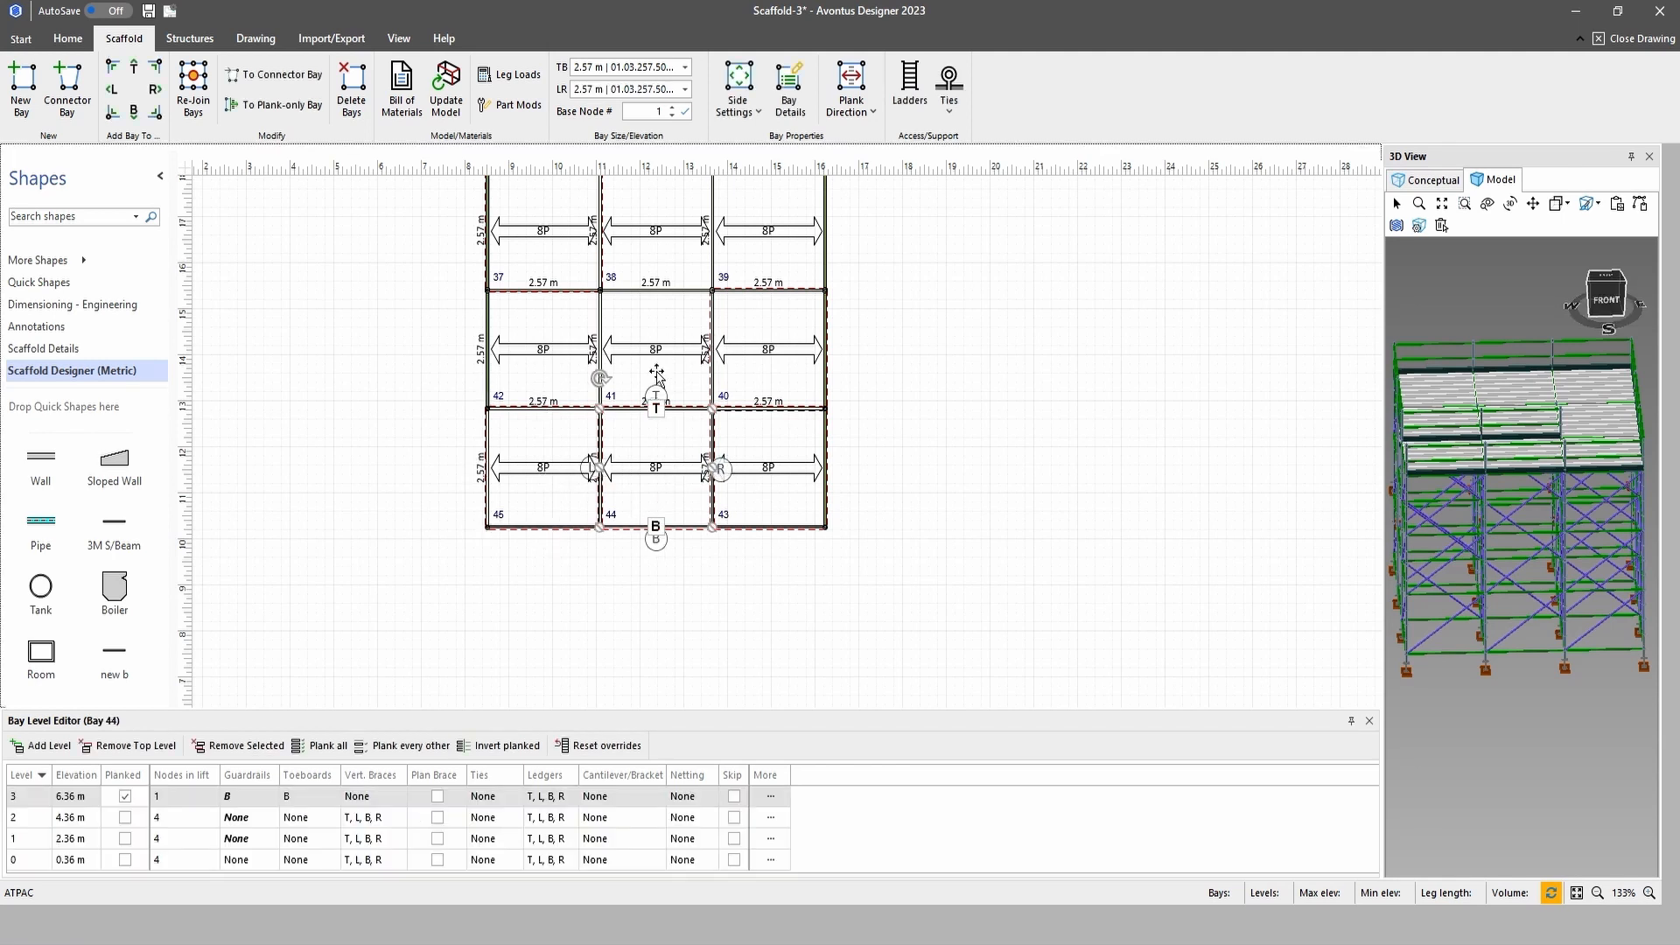
{"action": "left_click", "coordinate": [735, 88]}
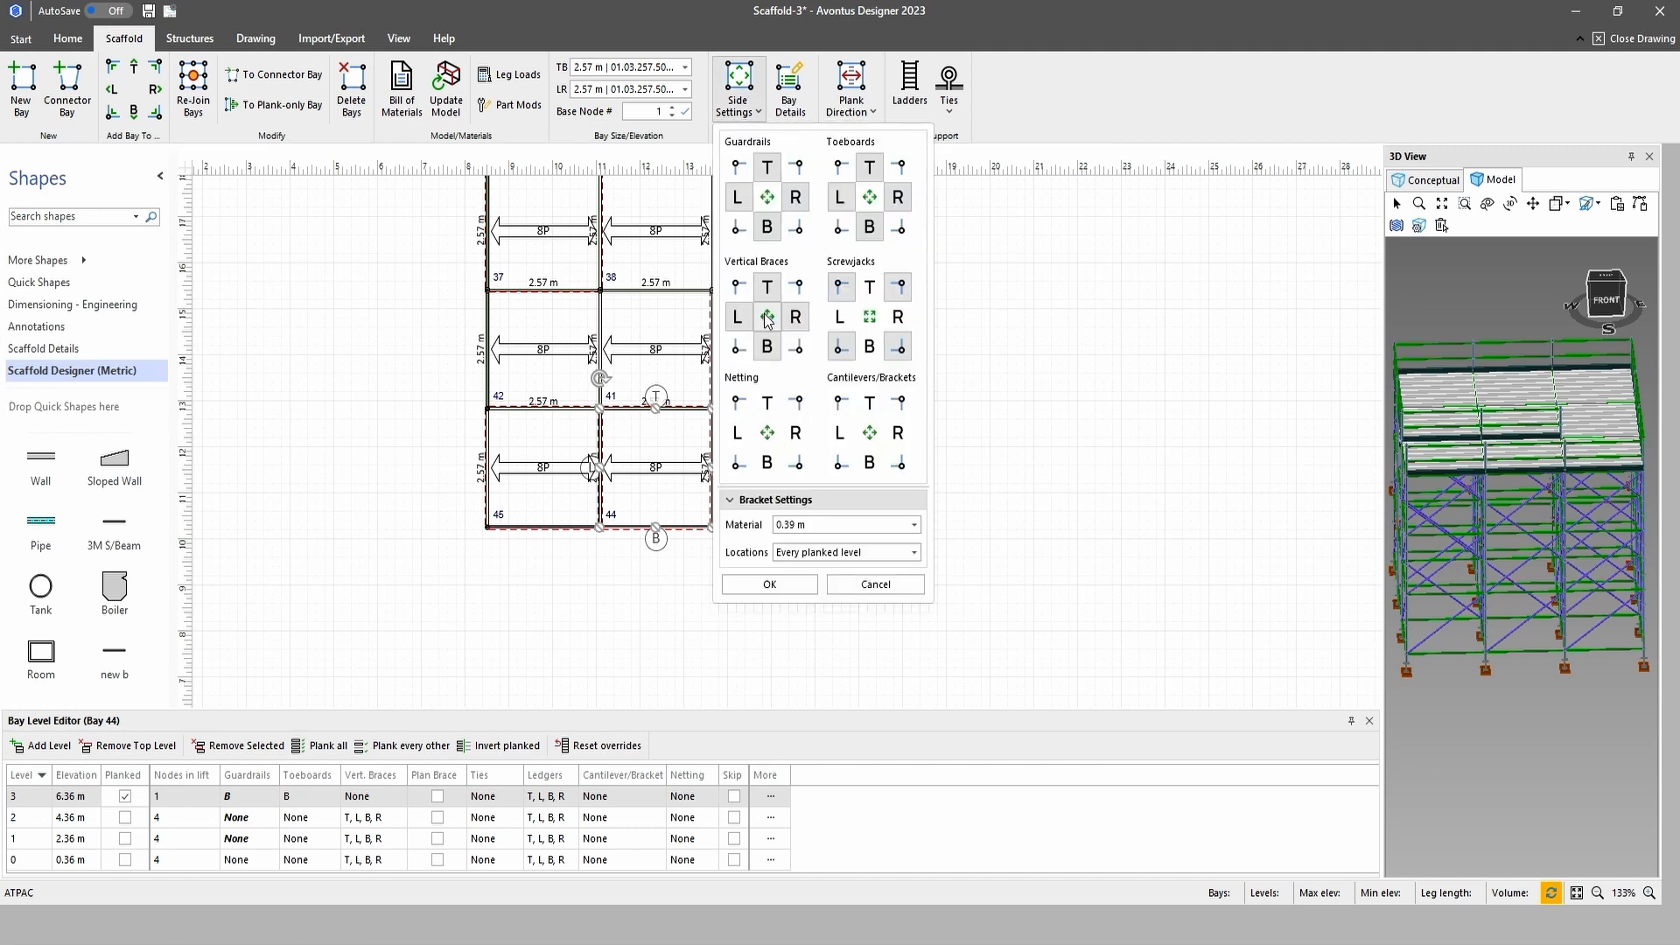
{"action": "left_click", "coordinate": [792, 583]}
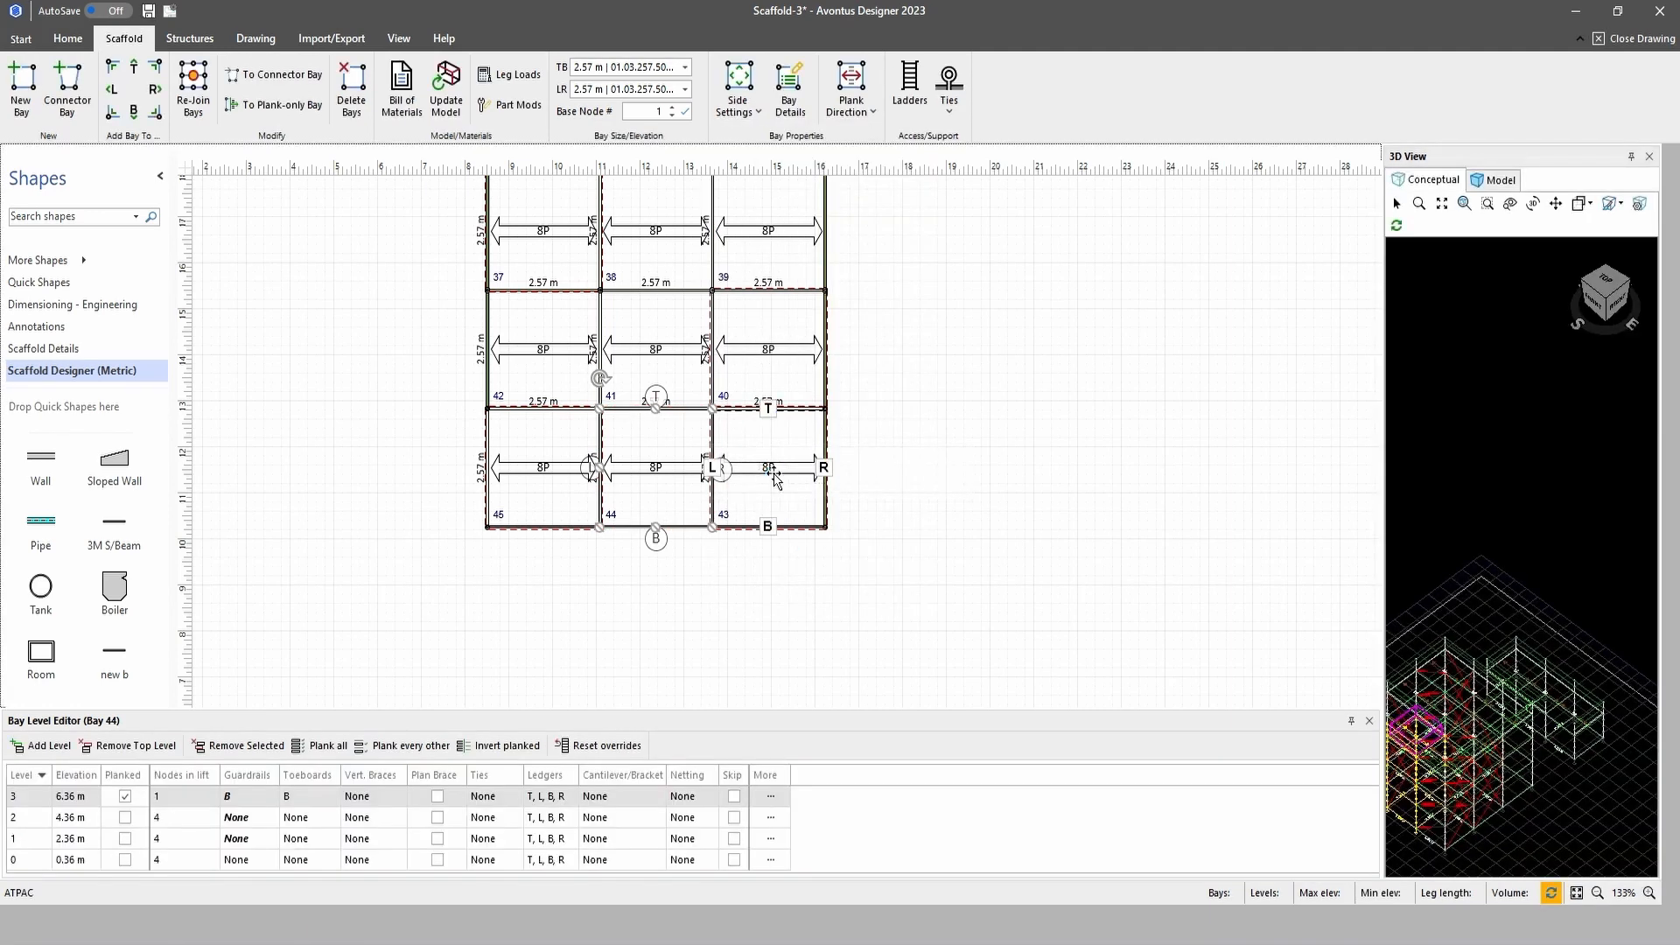
Remove the vertical braces from all four sides of bay 43 and deselect it
{"action": "left_click", "coordinate": [775, 475]}
{"action": "left_click", "coordinate": [737, 85]}
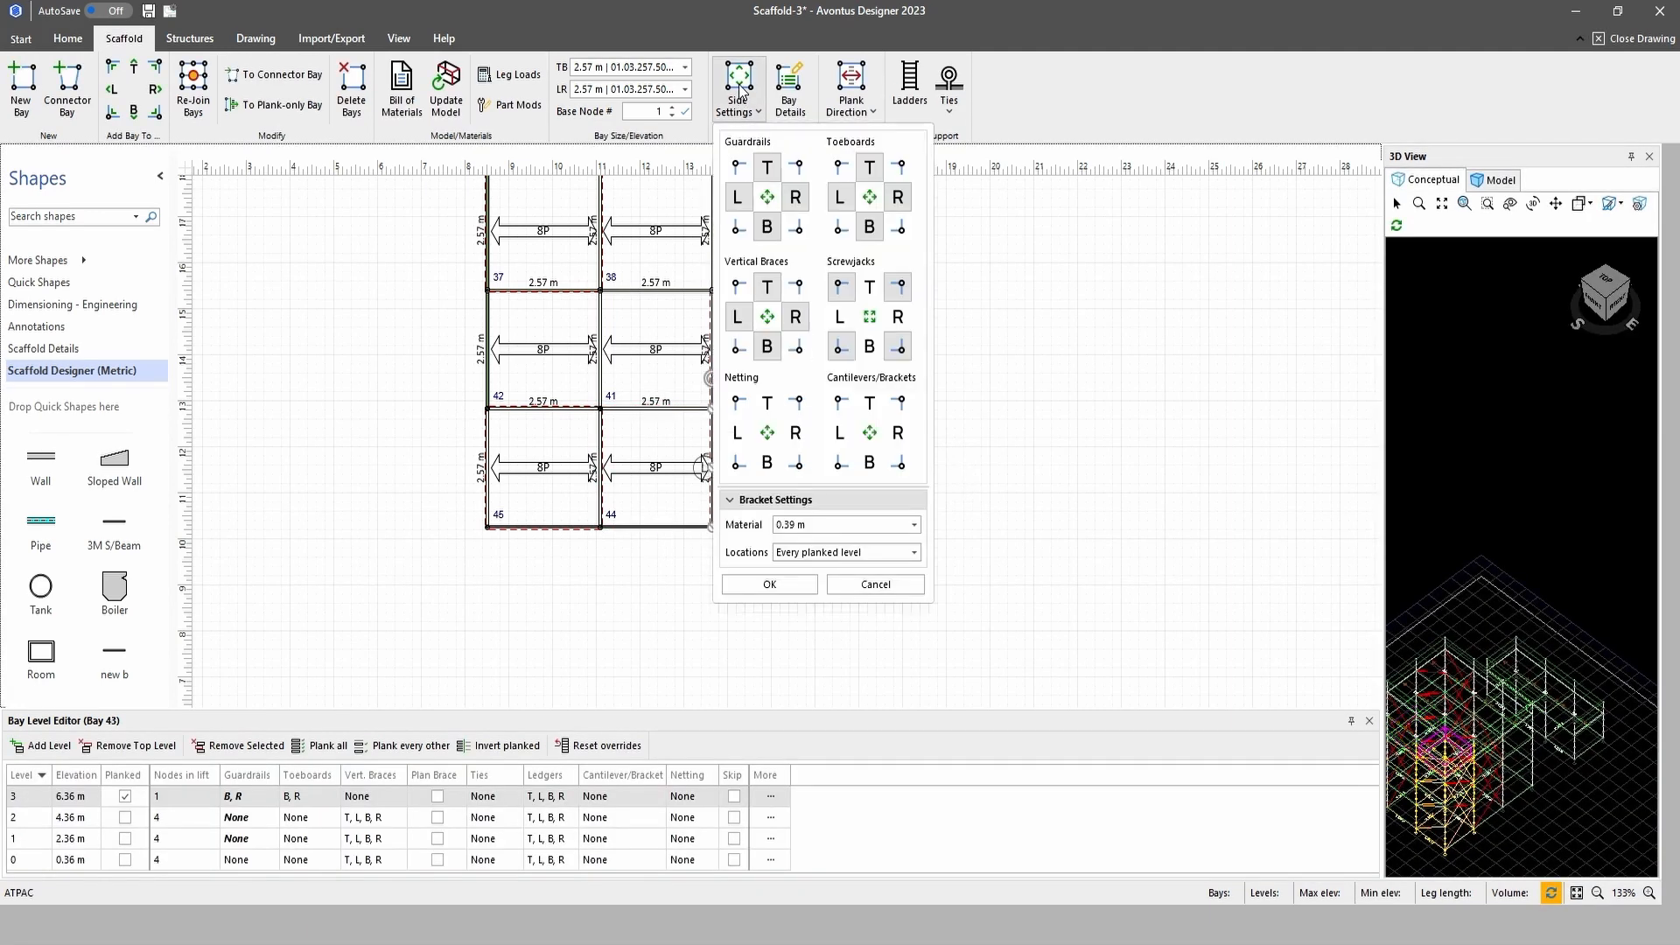
{"action": "left_click", "coordinate": [766, 316]}
{"action": "left_click", "coordinate": [781, 584]}
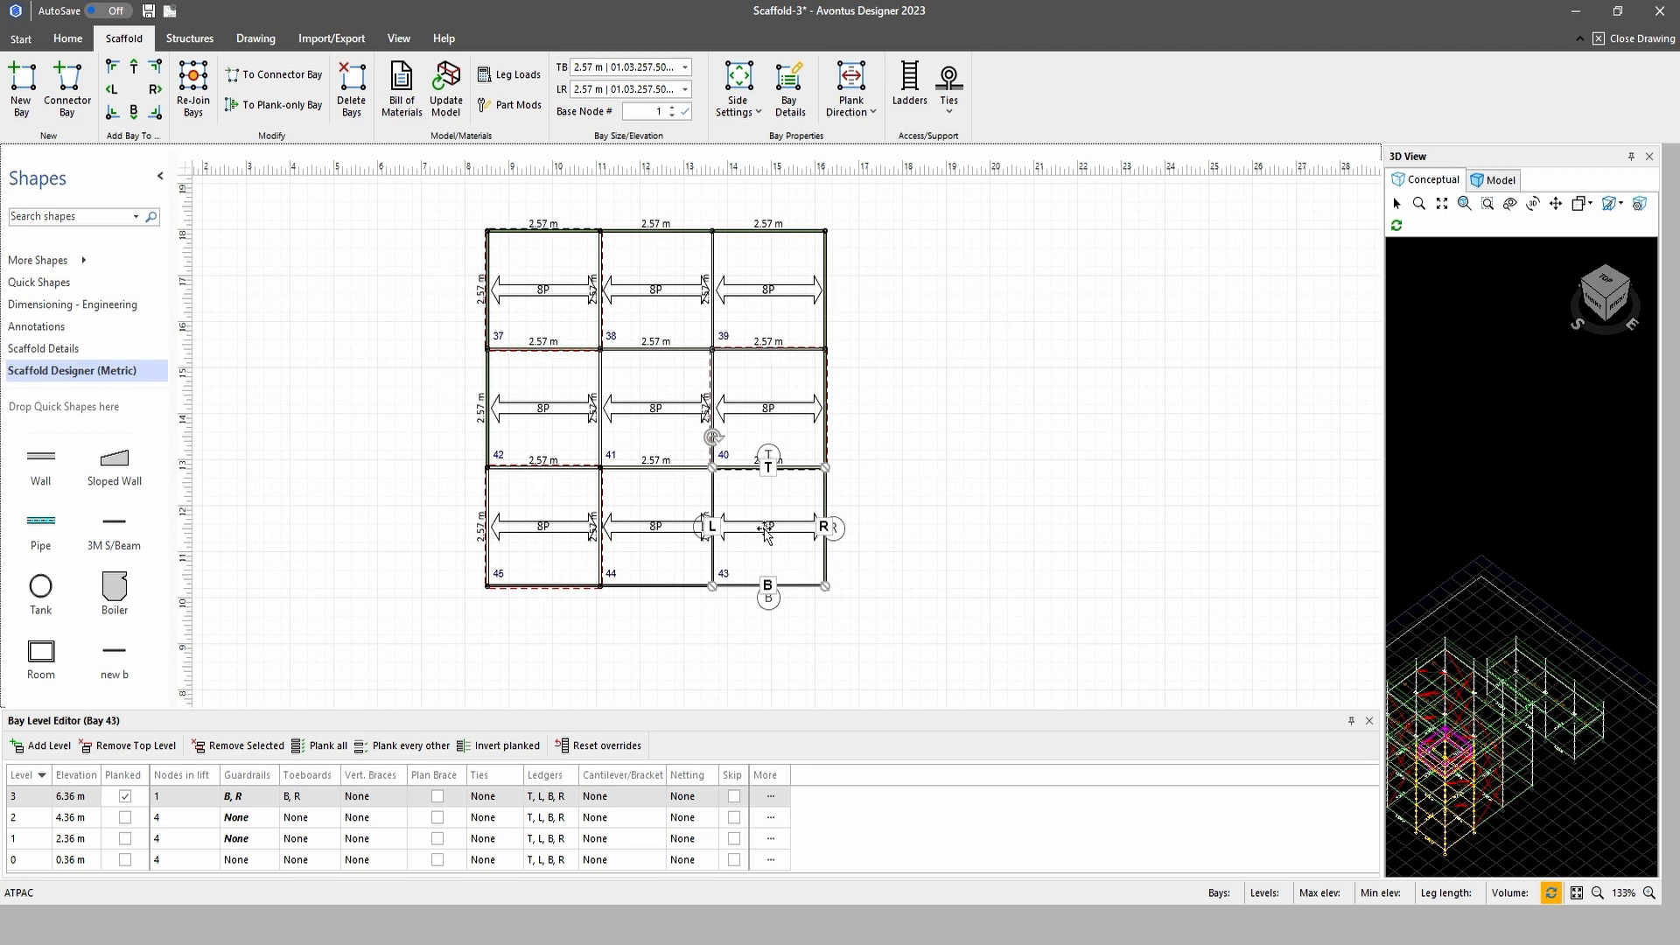
{"action": "key", "text": "Escape"}
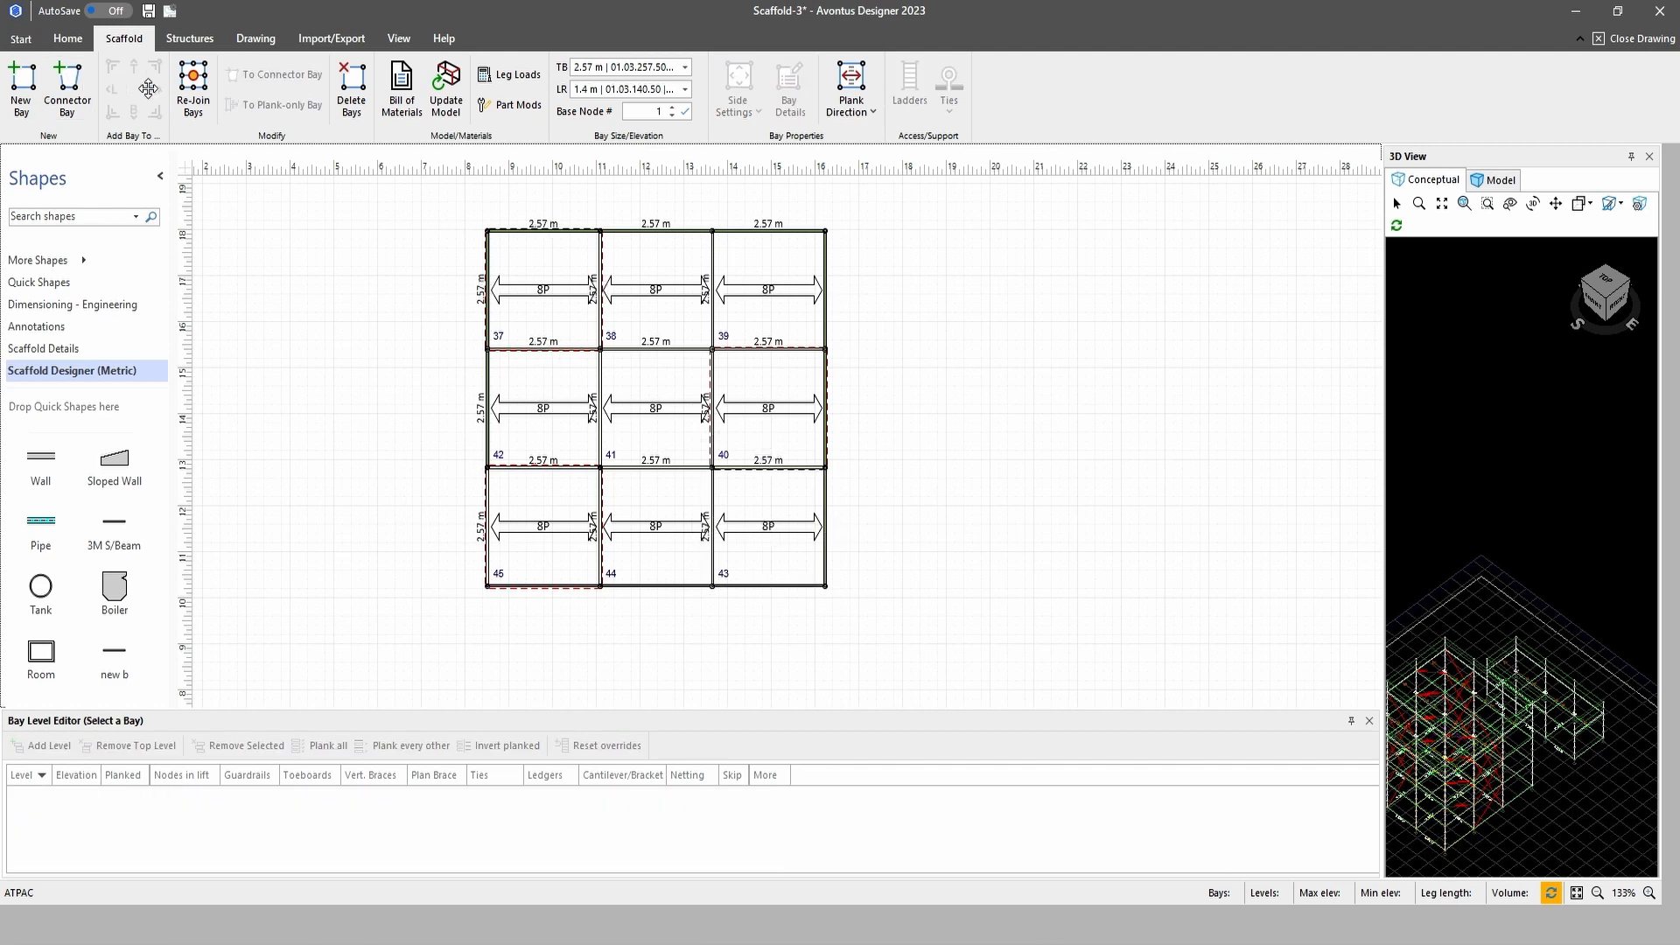
Add a bay on side R of bay 43 and move it away from the grid into open space
{"action": "left_click", "coordinate": [717, 534]}
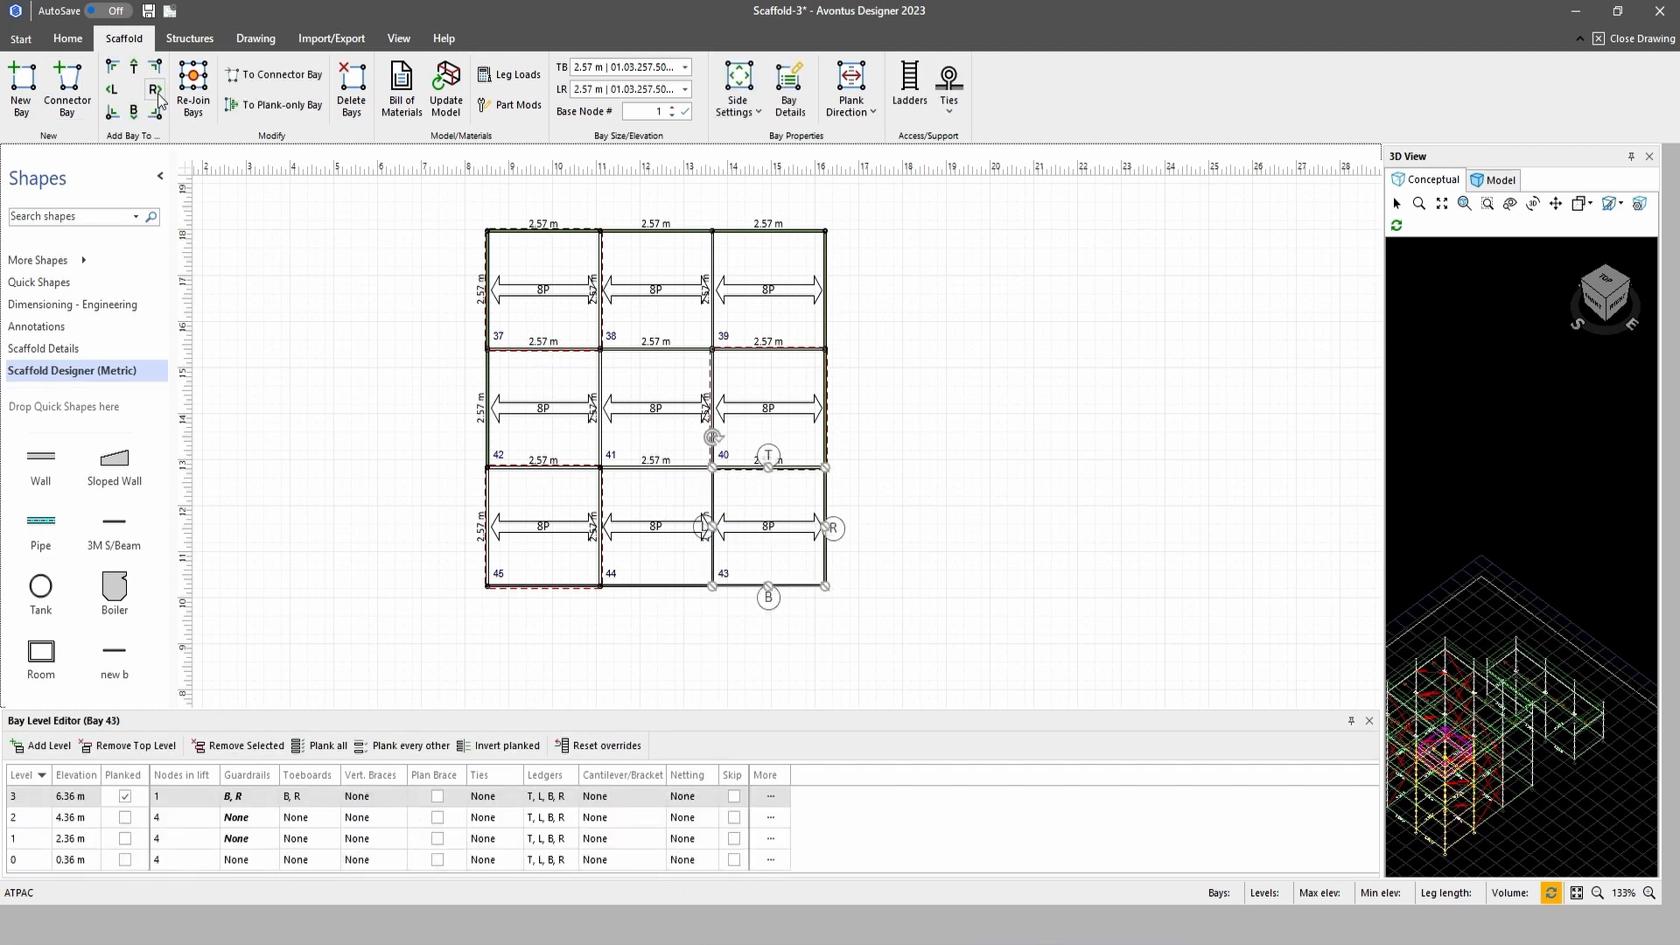
{"action": "left_click", "coordinate": [833, 528]}
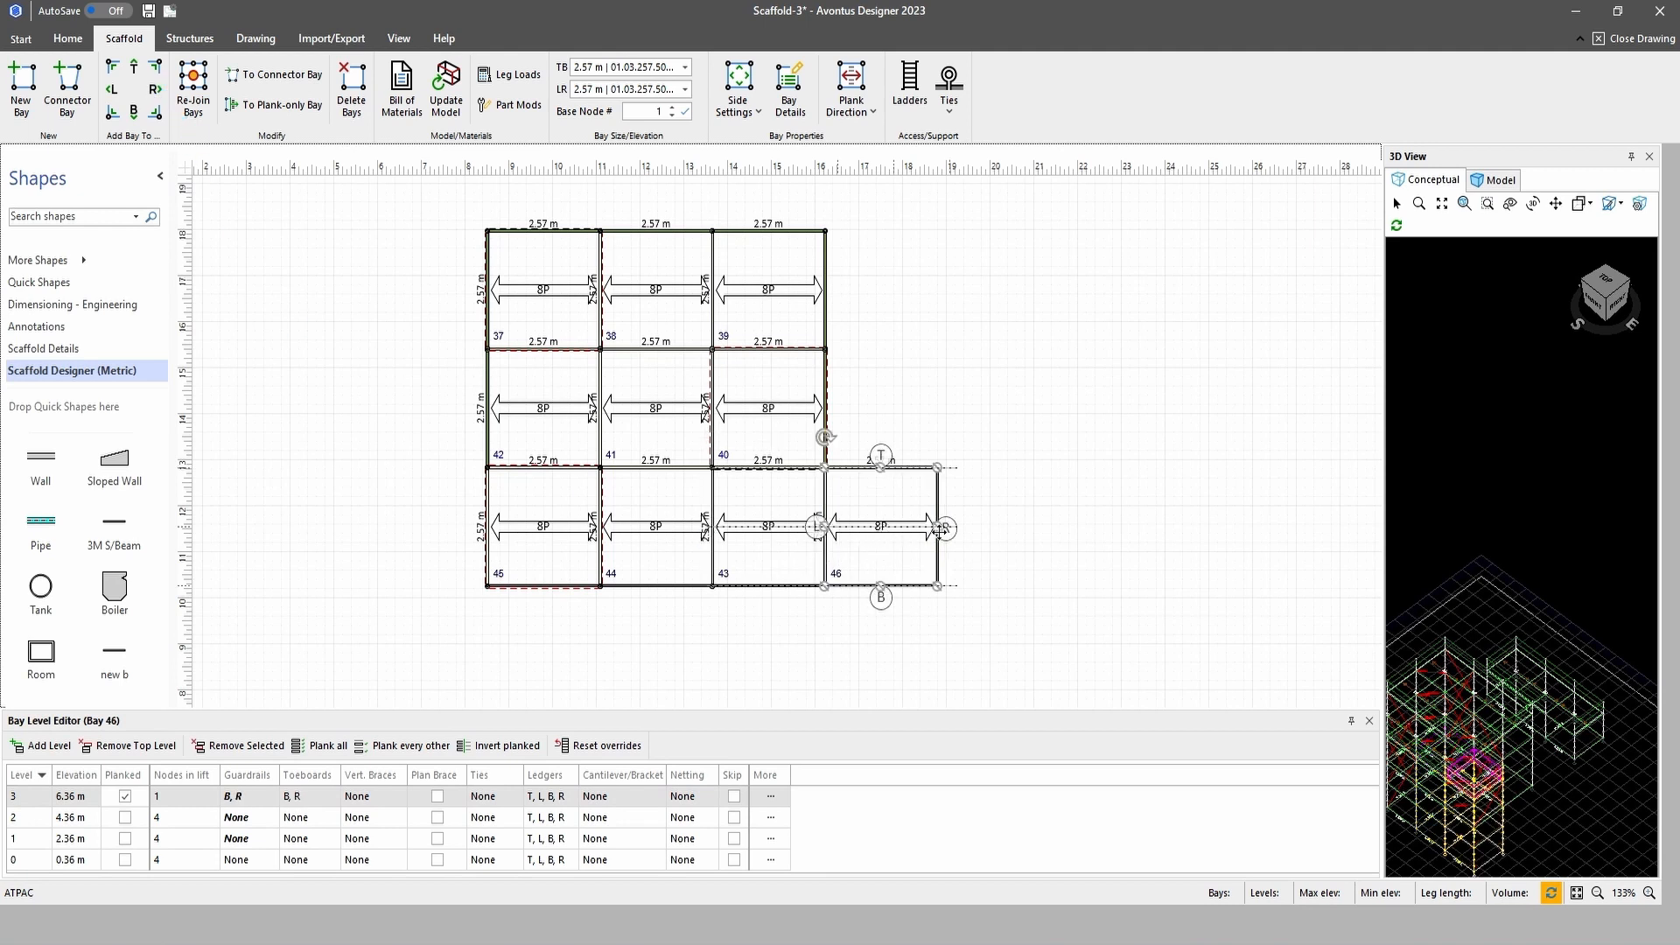
{"action": "left_click_drag", "start_coordinate": [881, 532], "coordinate": [1169, 514]}
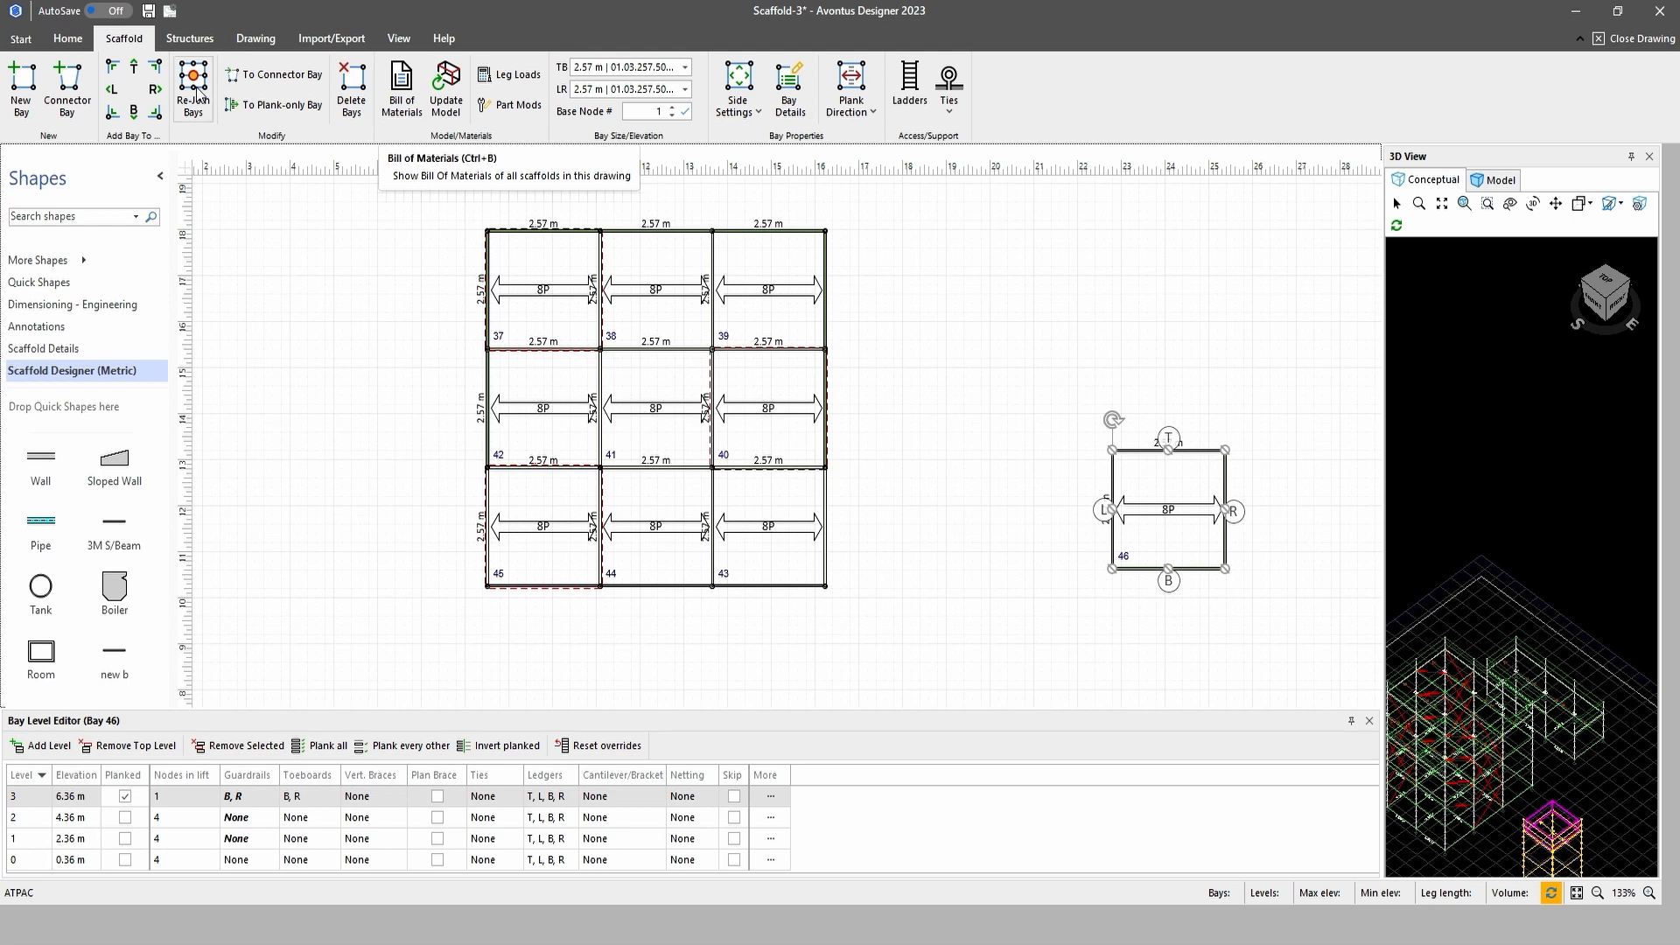
Add vertical braces to all four sides of detached bay 46, and extend it with two consecutive bays on side T
{"action": "left_click", "coordinate": [745, 83]}
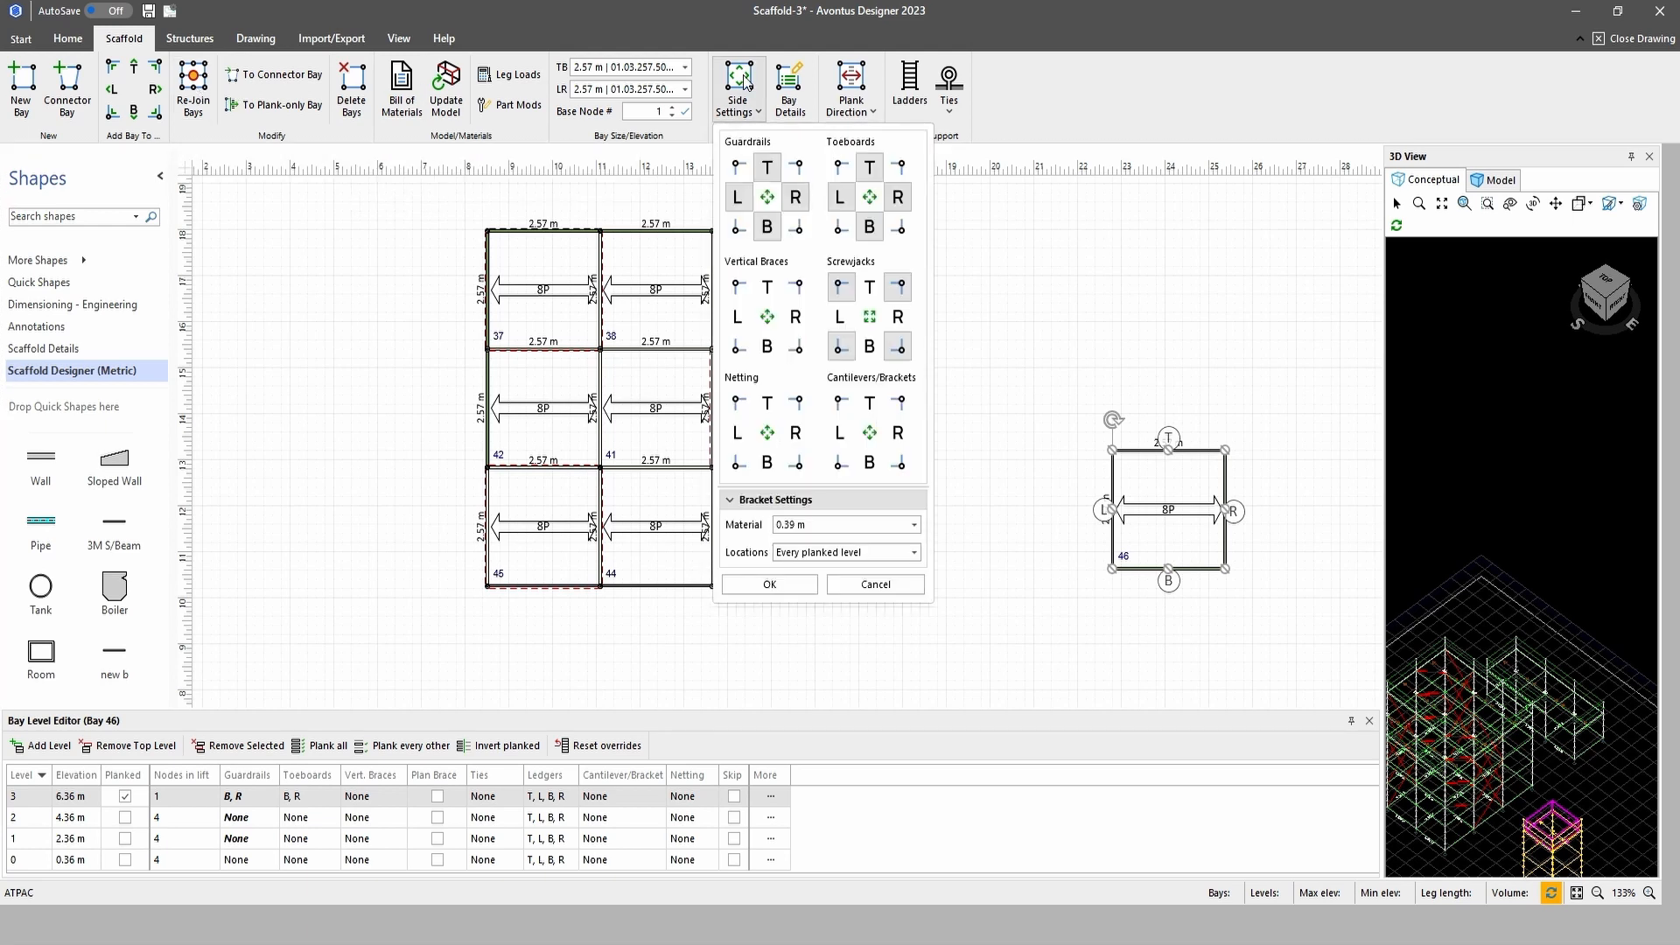
{"action": "left_click", "coordinate": [768, 318]}
{"action": "left_click", "coordinate": [774, 582]}
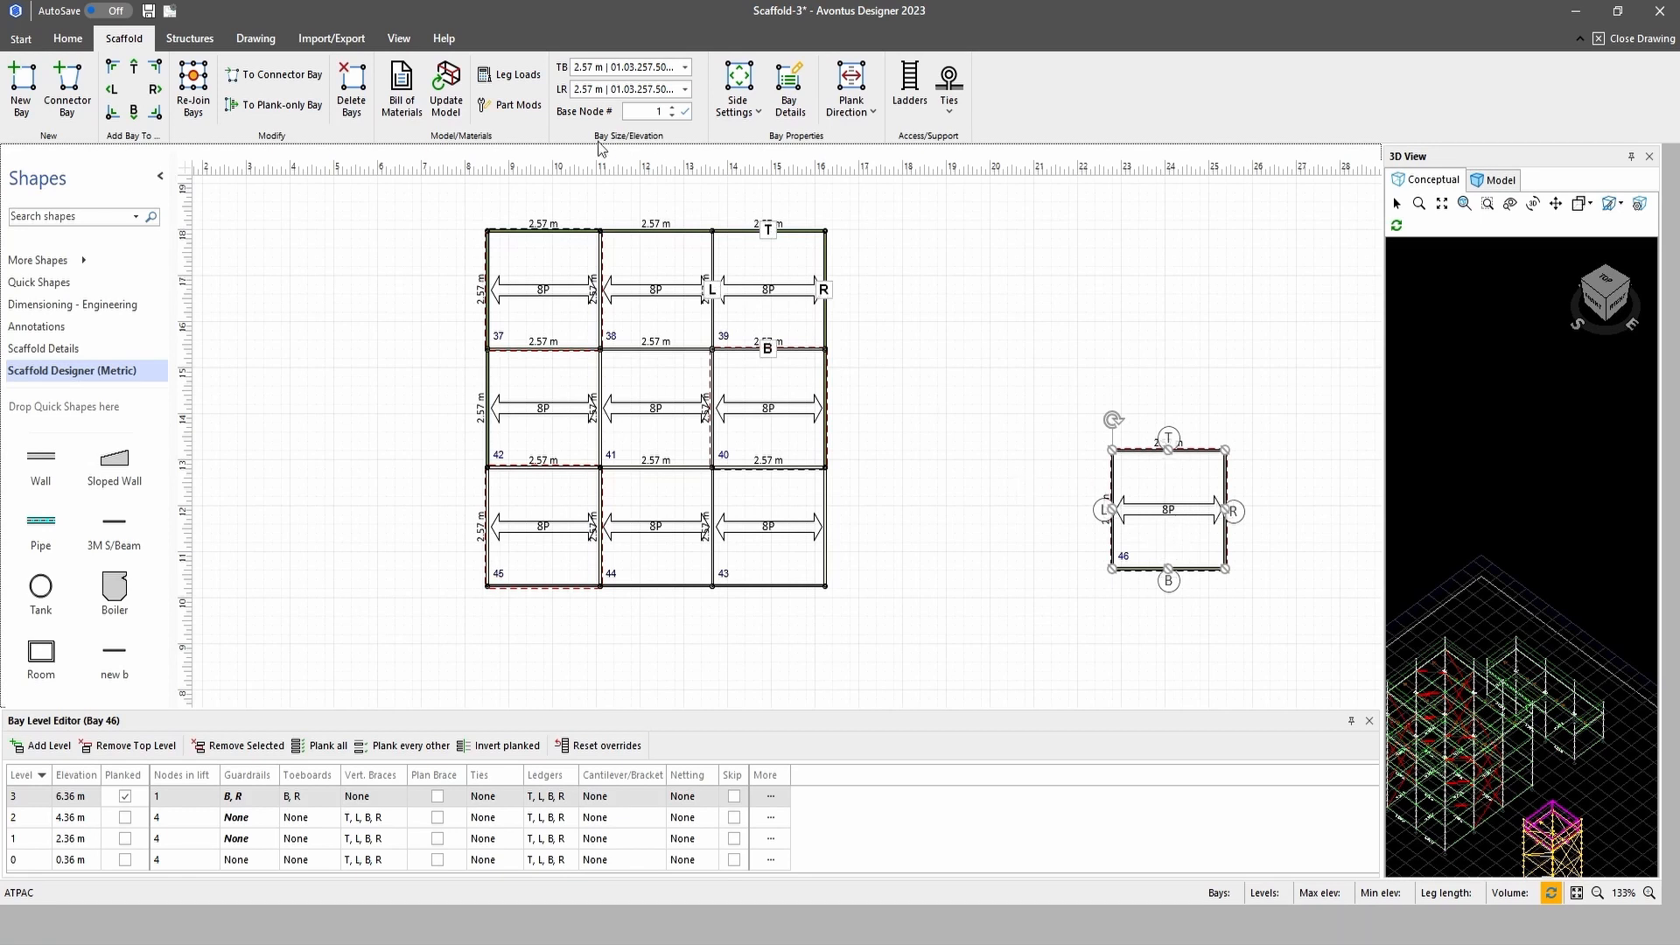
{"action": "left_click", "coordinate": [134, 70]}
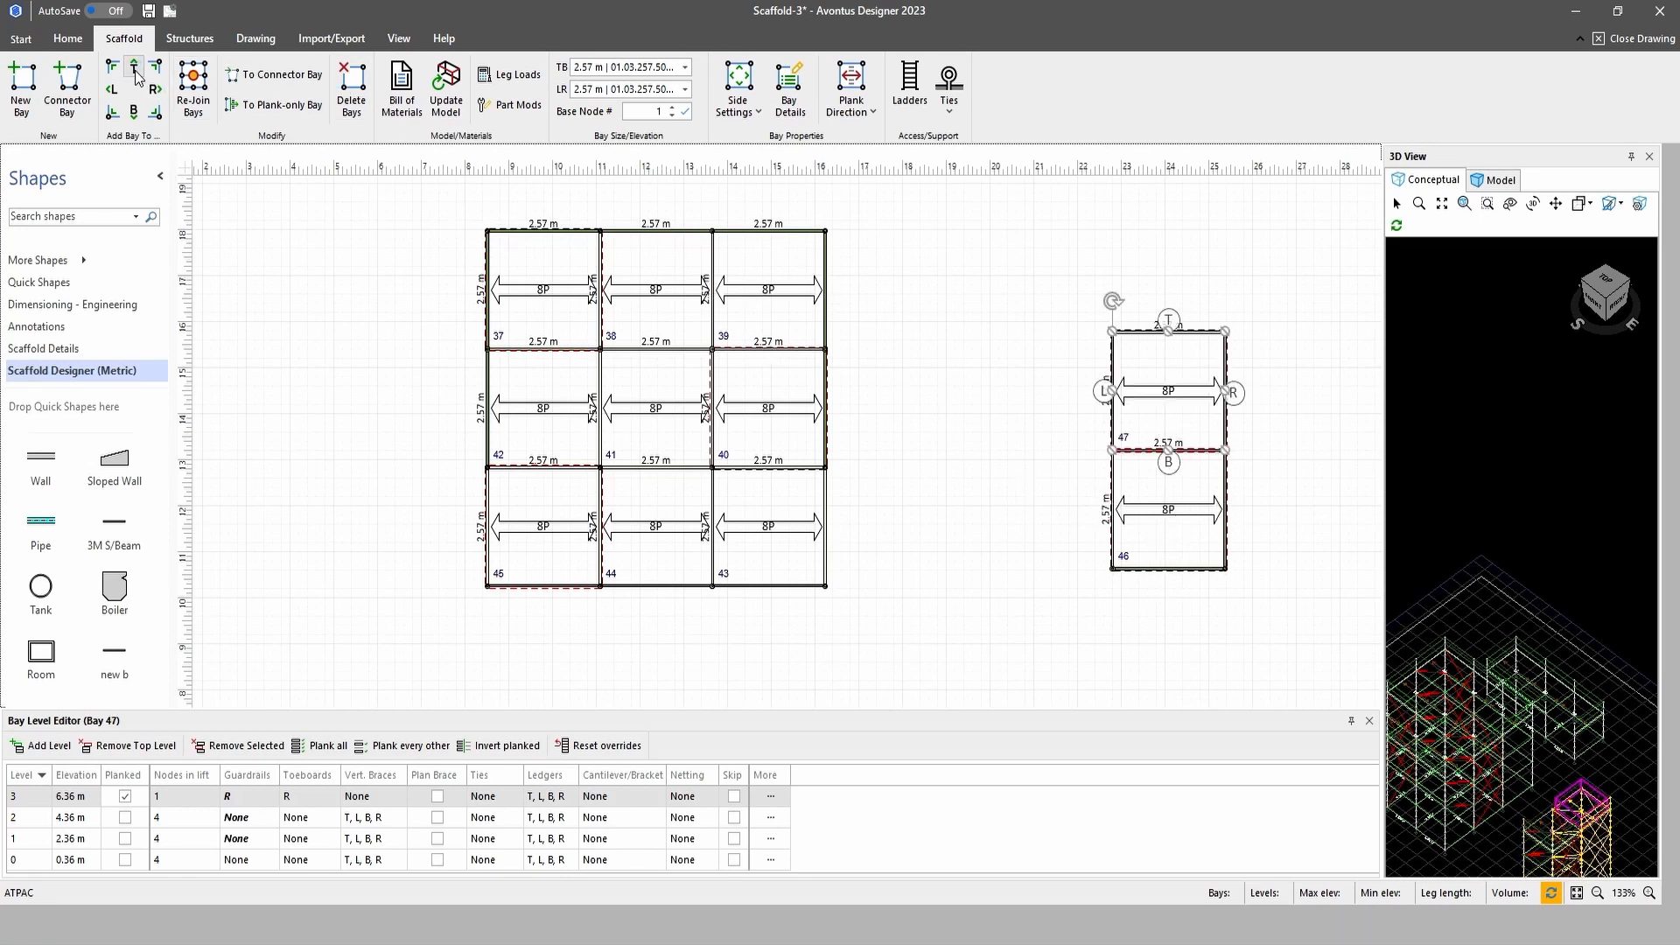
{"action": "left_click", "coordinate": [134, 70]}
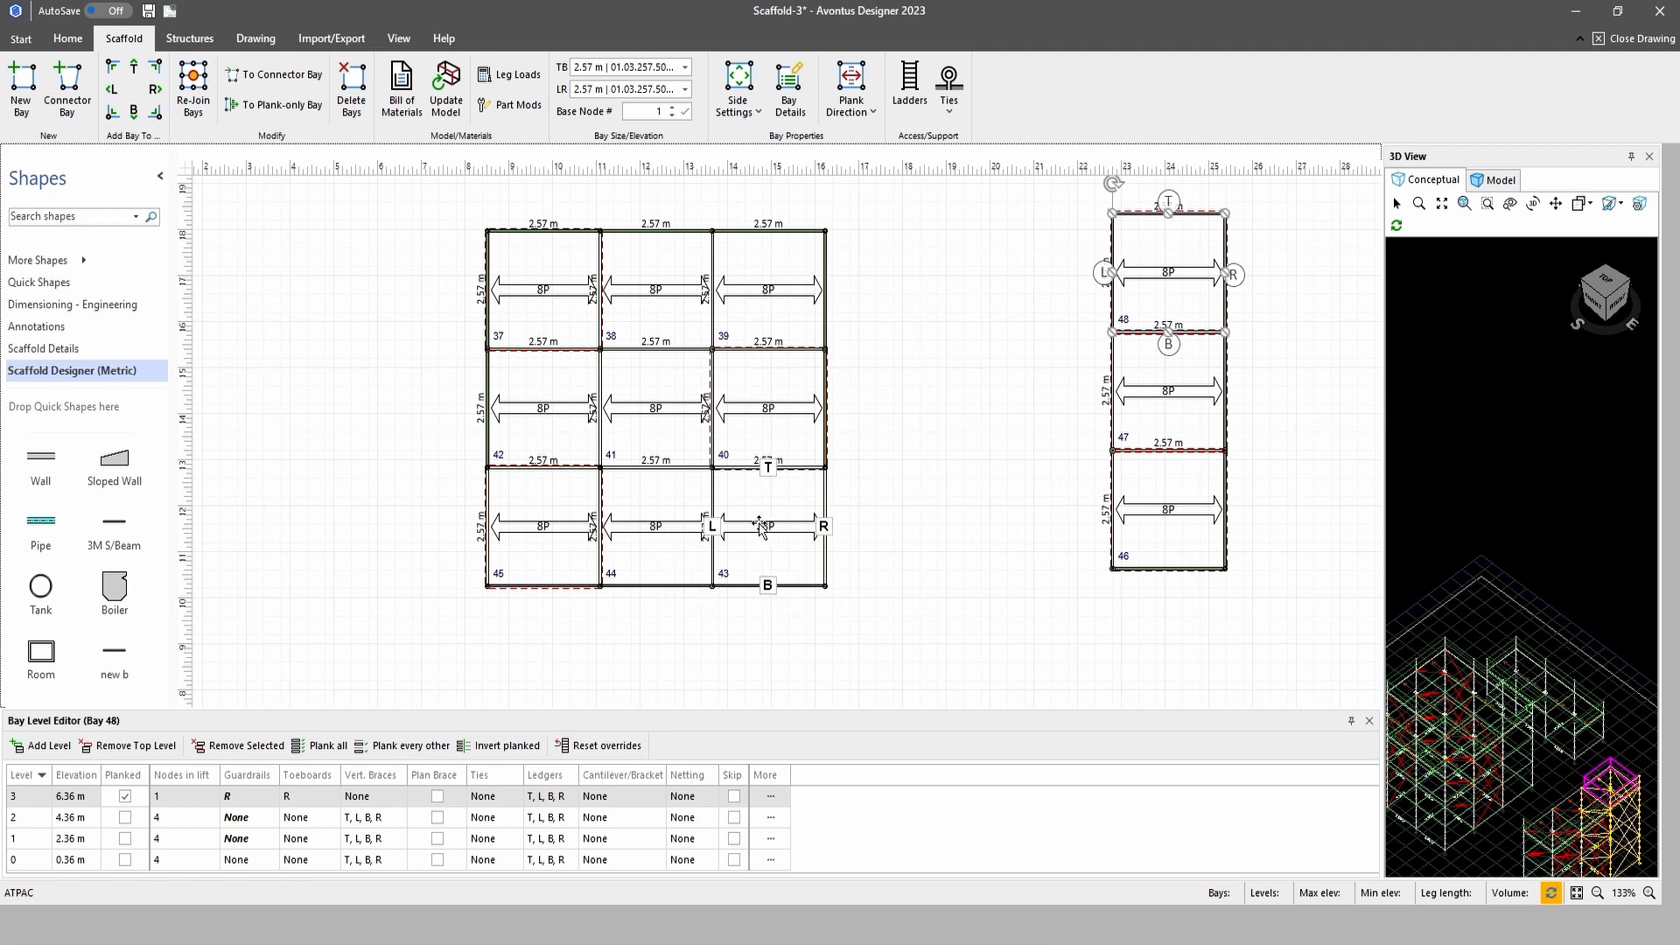
Pull unbraced bay 41 out of the grid's centre and put braced bay 48 in its place
{"action": "left_click", "coordinate": [673, 417]}
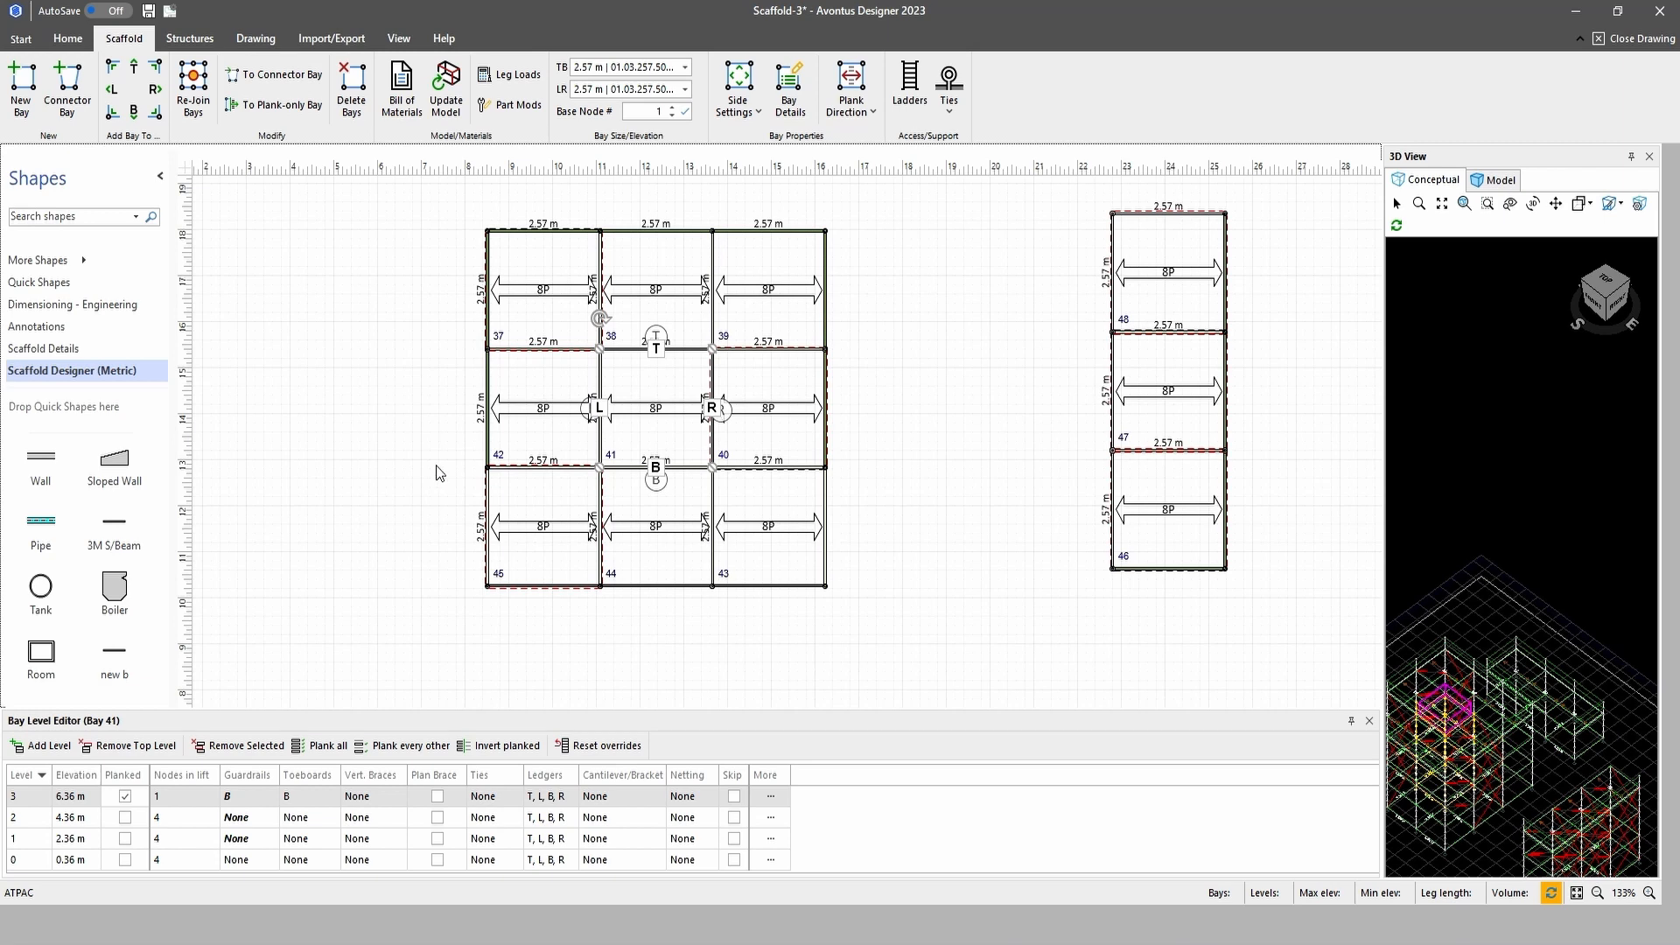
{"action": "double_click", "coordinate": [655, 404]}
{"action": "key", "text": "Escape"}
{"action": "left_click", "coordinate": [655, 407]}
{"action": "left_click_drag", "start_coordinate": [655, 407], "coordinate": [260, 526]}
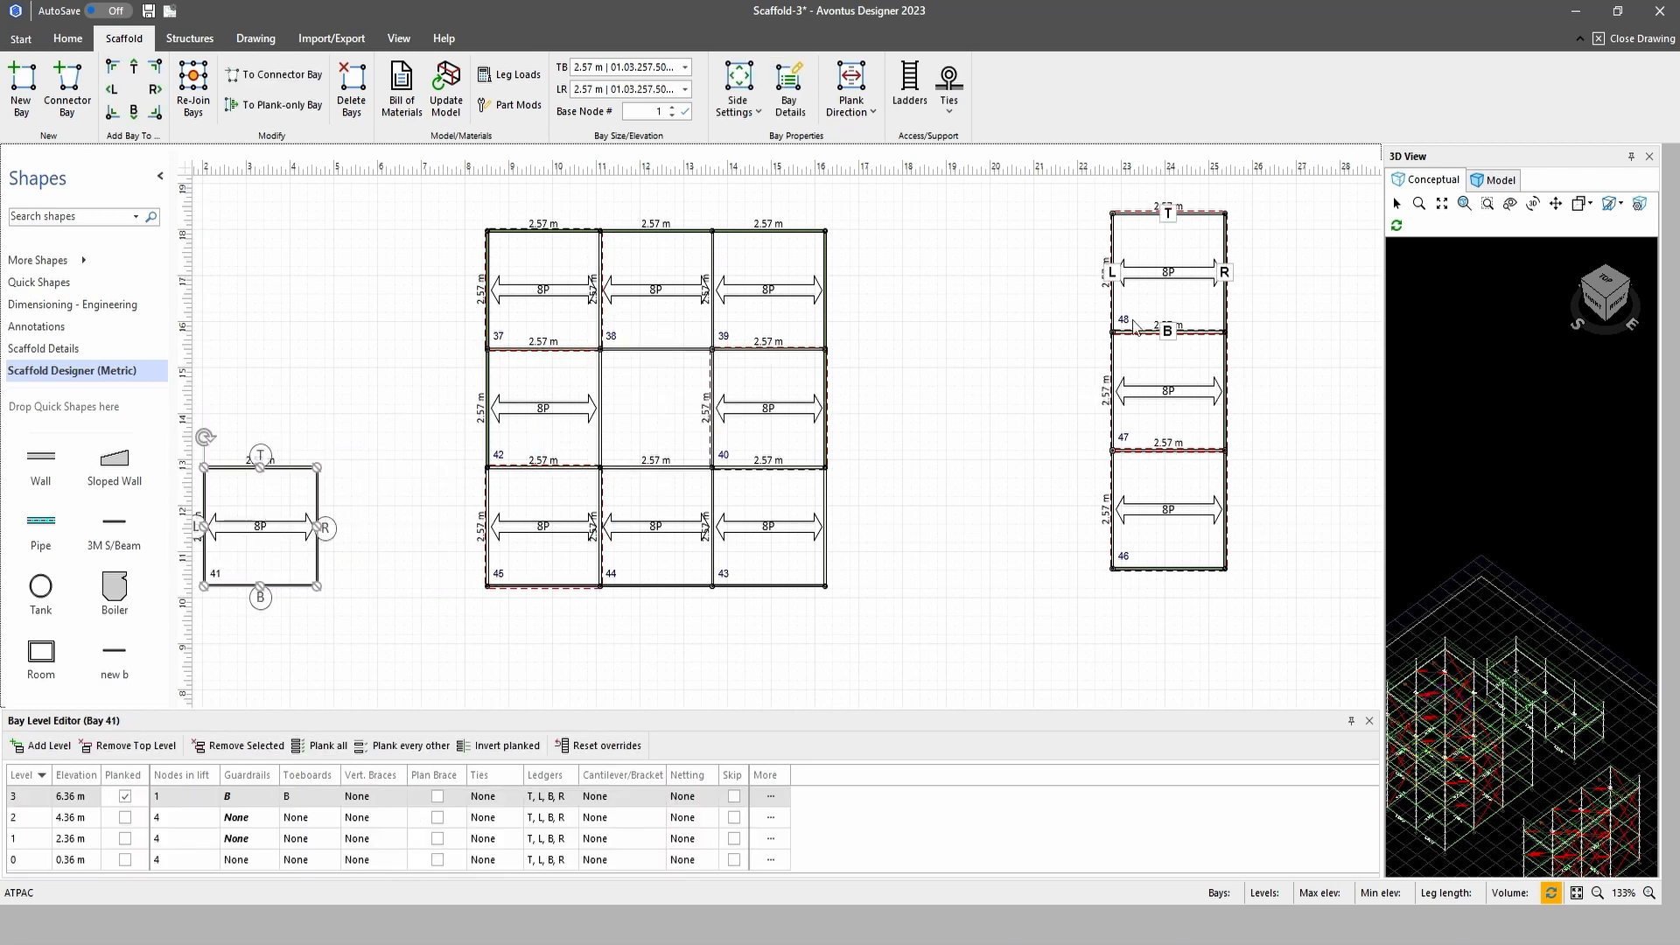
{"action": "left_click_drag", "start_coordinate": [1162, 282], "coordinate": [646, 410]}
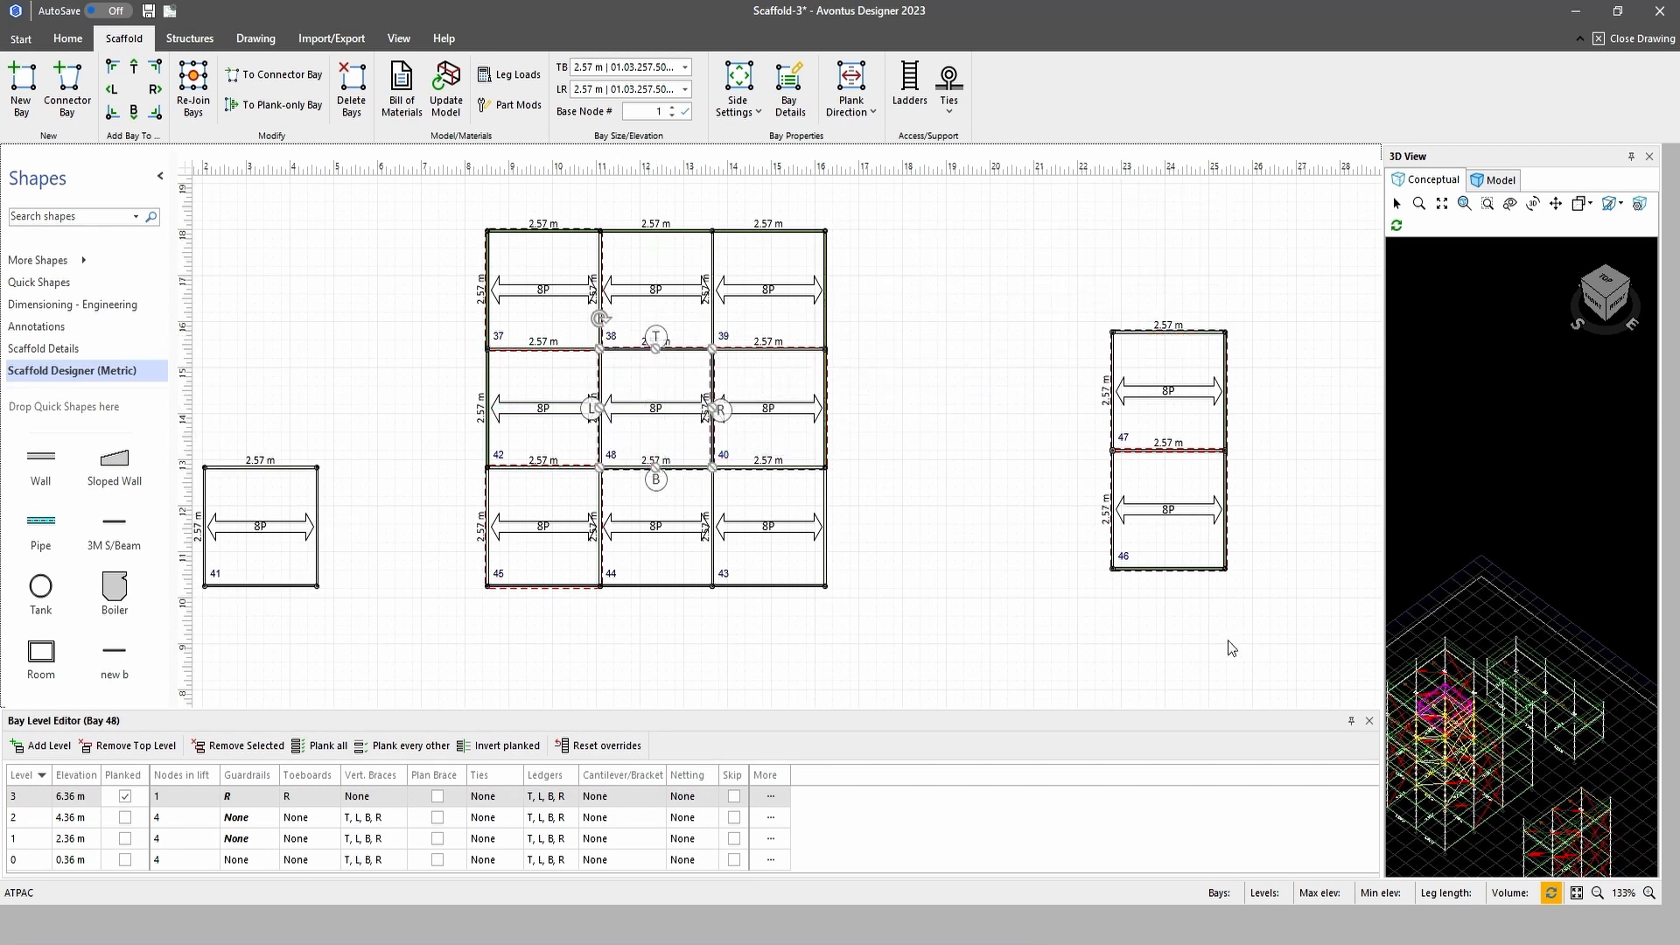
Pull corner bay 39 out of the grid, fit braced bay 47 in its place, and clear the selection
{"action": "left_click", "coordinate": [794, 288]}
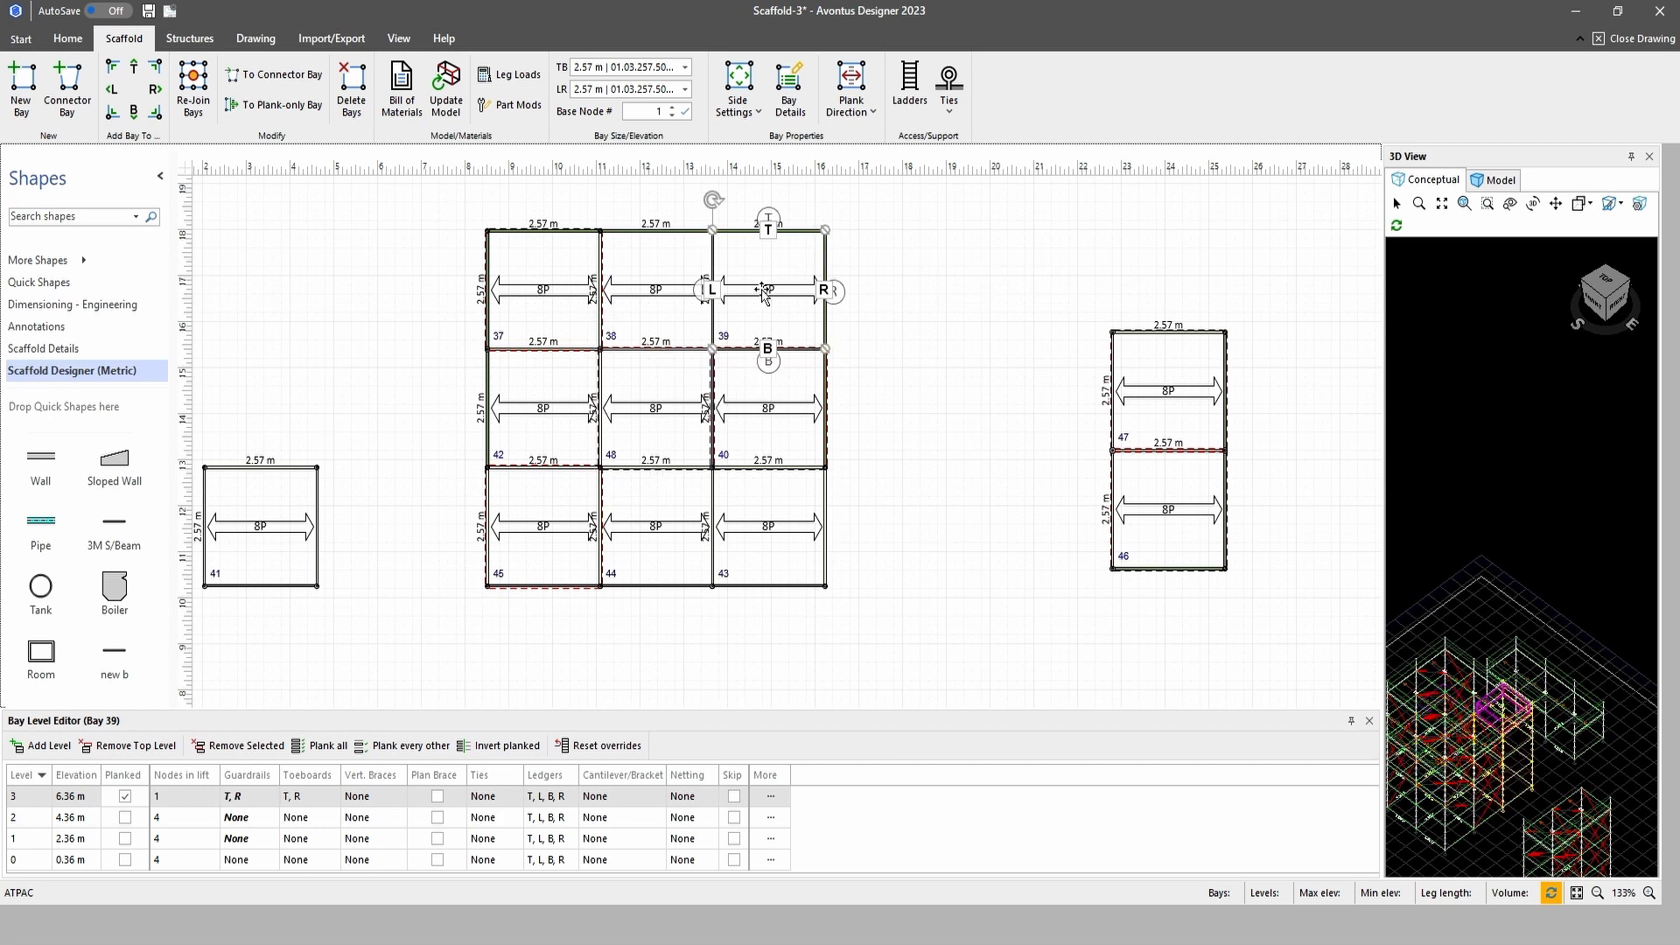
{"action": "left_click_drag", "start_coordinate": [763, 291], "coordinate": [1049, 274]}
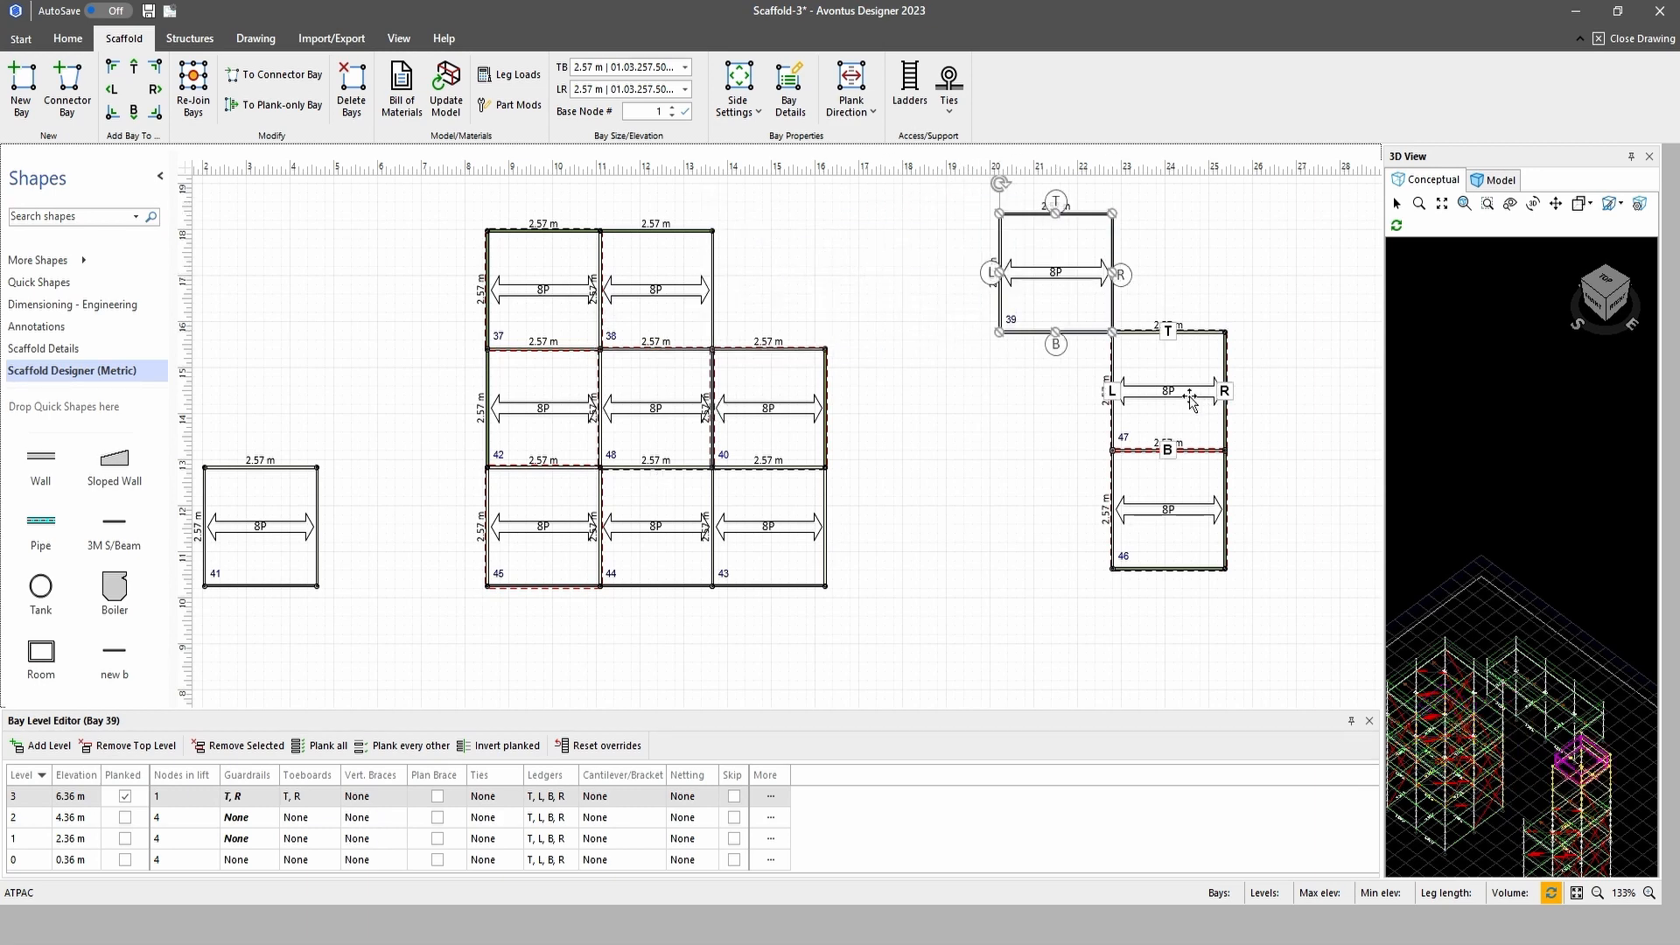
{"action": "left_click_drag", "start_coordinate": [1191, 401], "coordinate": [790, 297]}
{"action": "left_click", "coordinate": [1144, 208]}
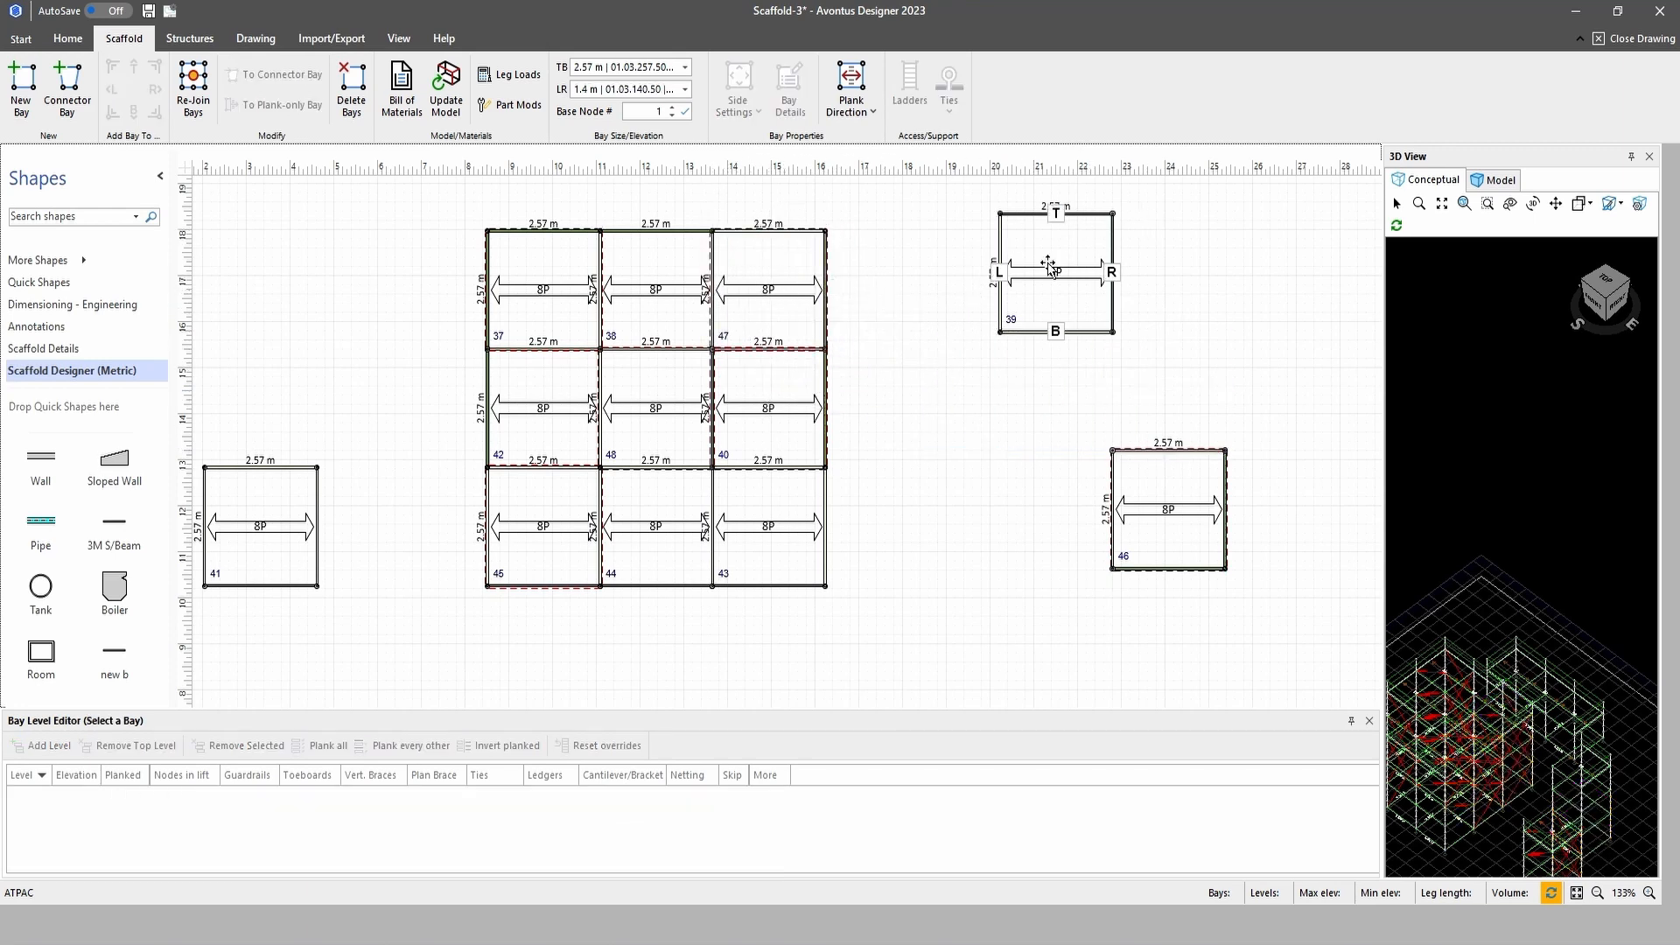
Delete the displaced bays 39 and 41
{"action": "left_click", "coordinate": [1048, 266]}
{"action": "left_click", "coordinate": [351, 88]}
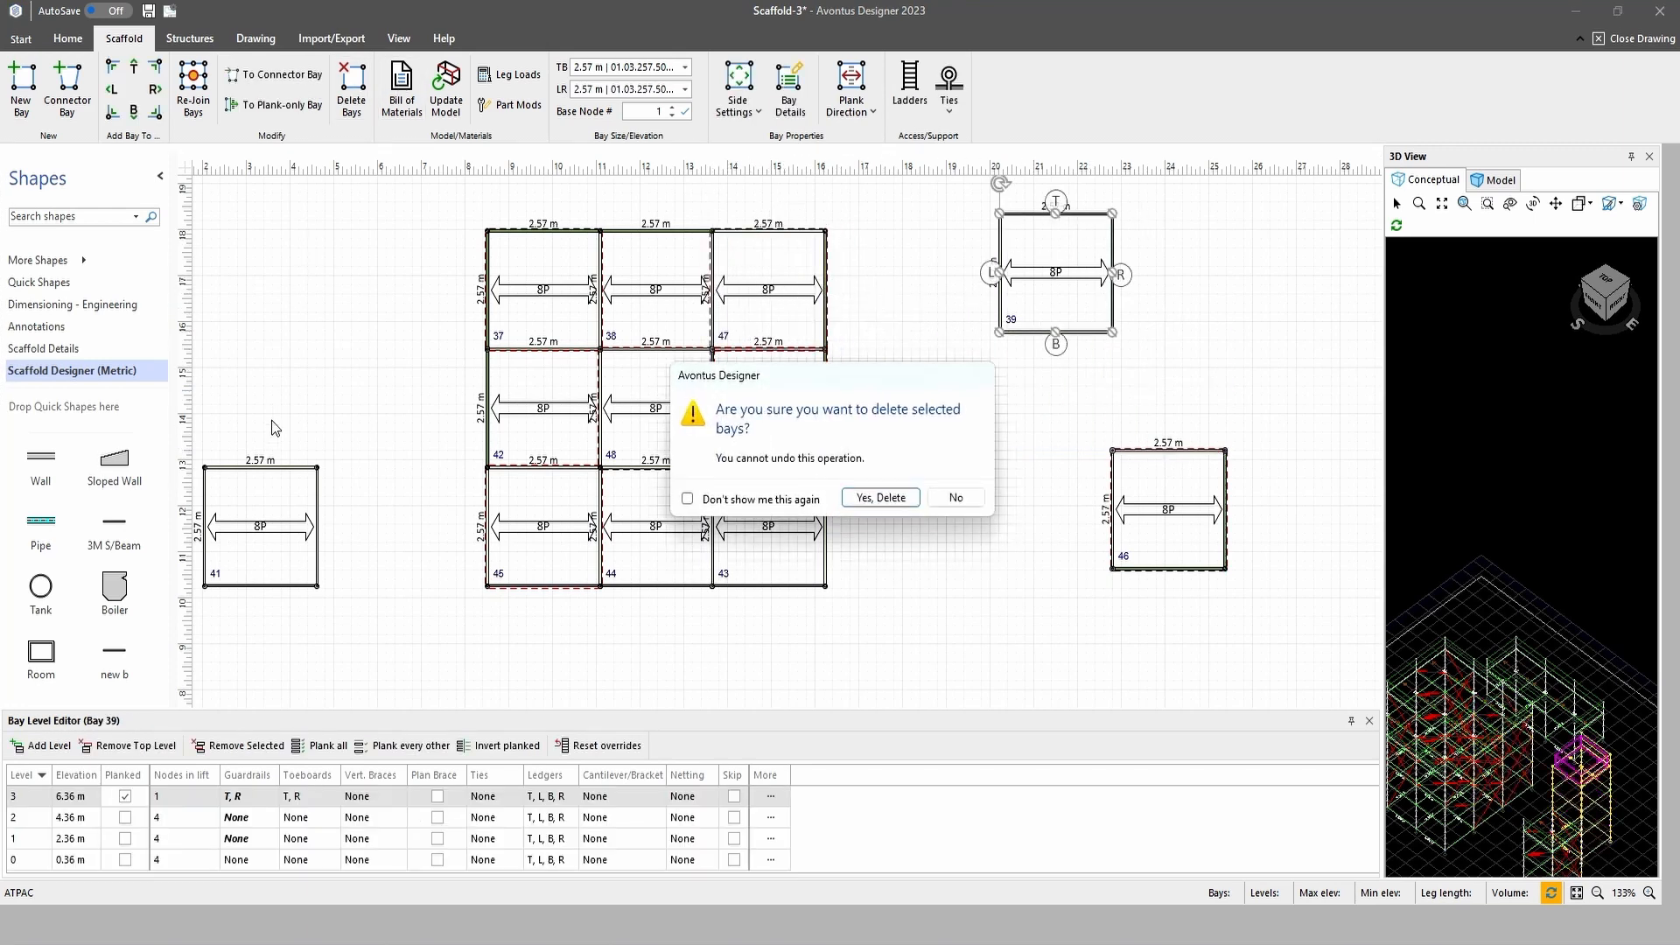
{"action": "left_click", "coordinate": [911, 497]}
{"action": "left_click", "coordinate": [276, 529]}
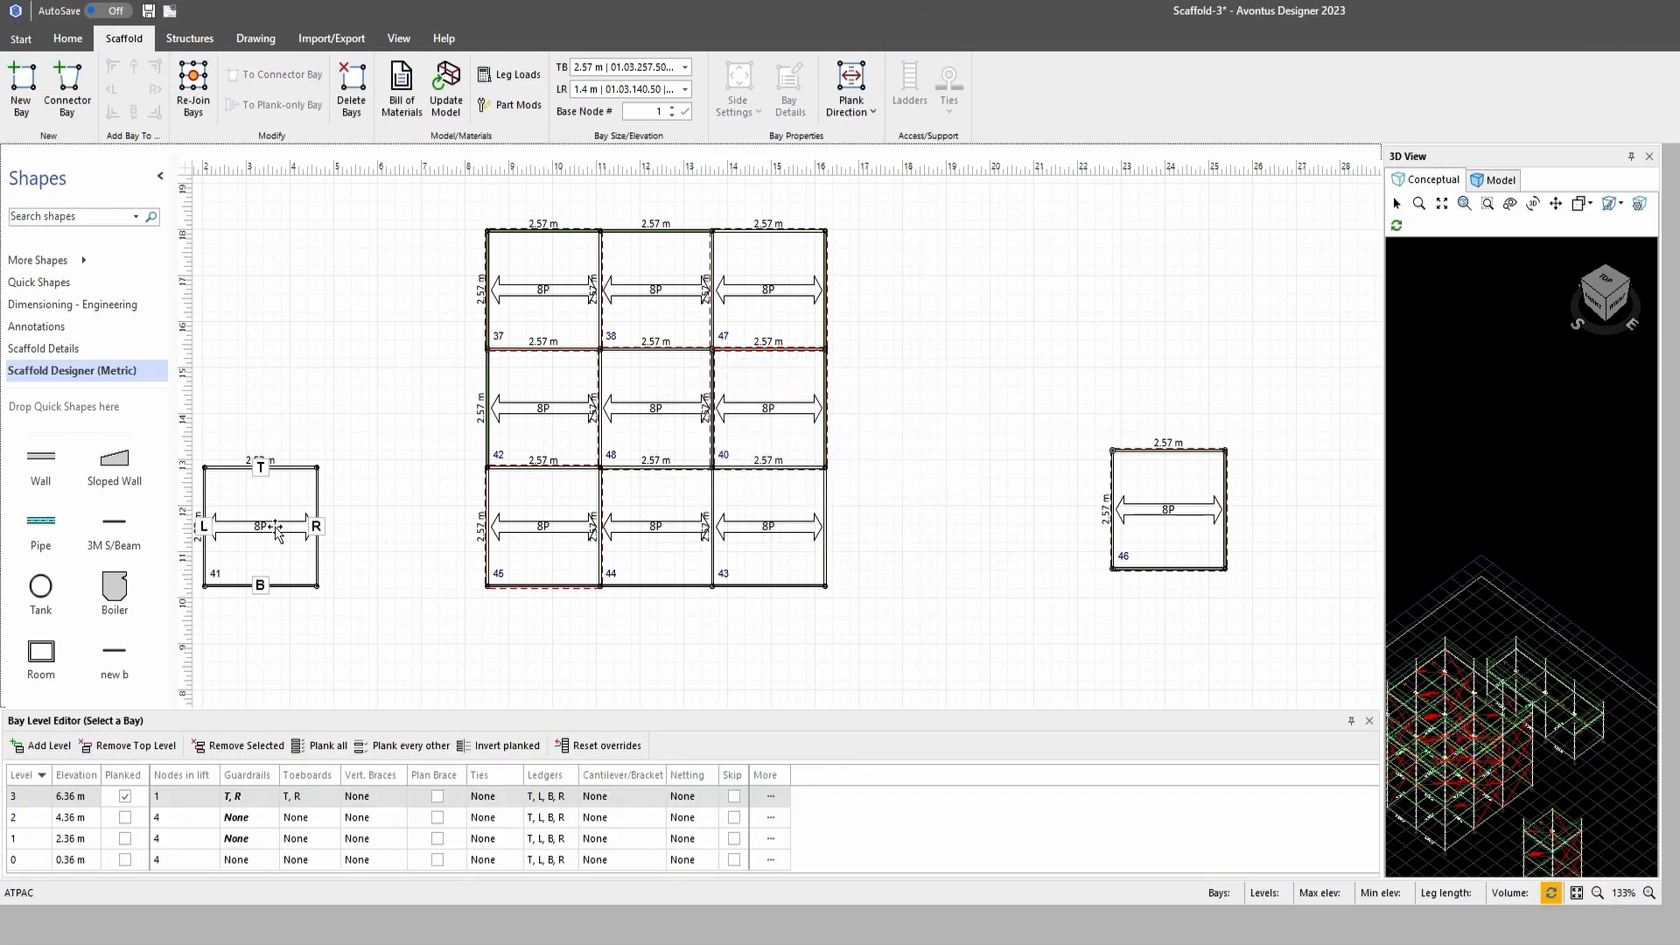
{"action": "left_click", "coordinate": [351, 93]}
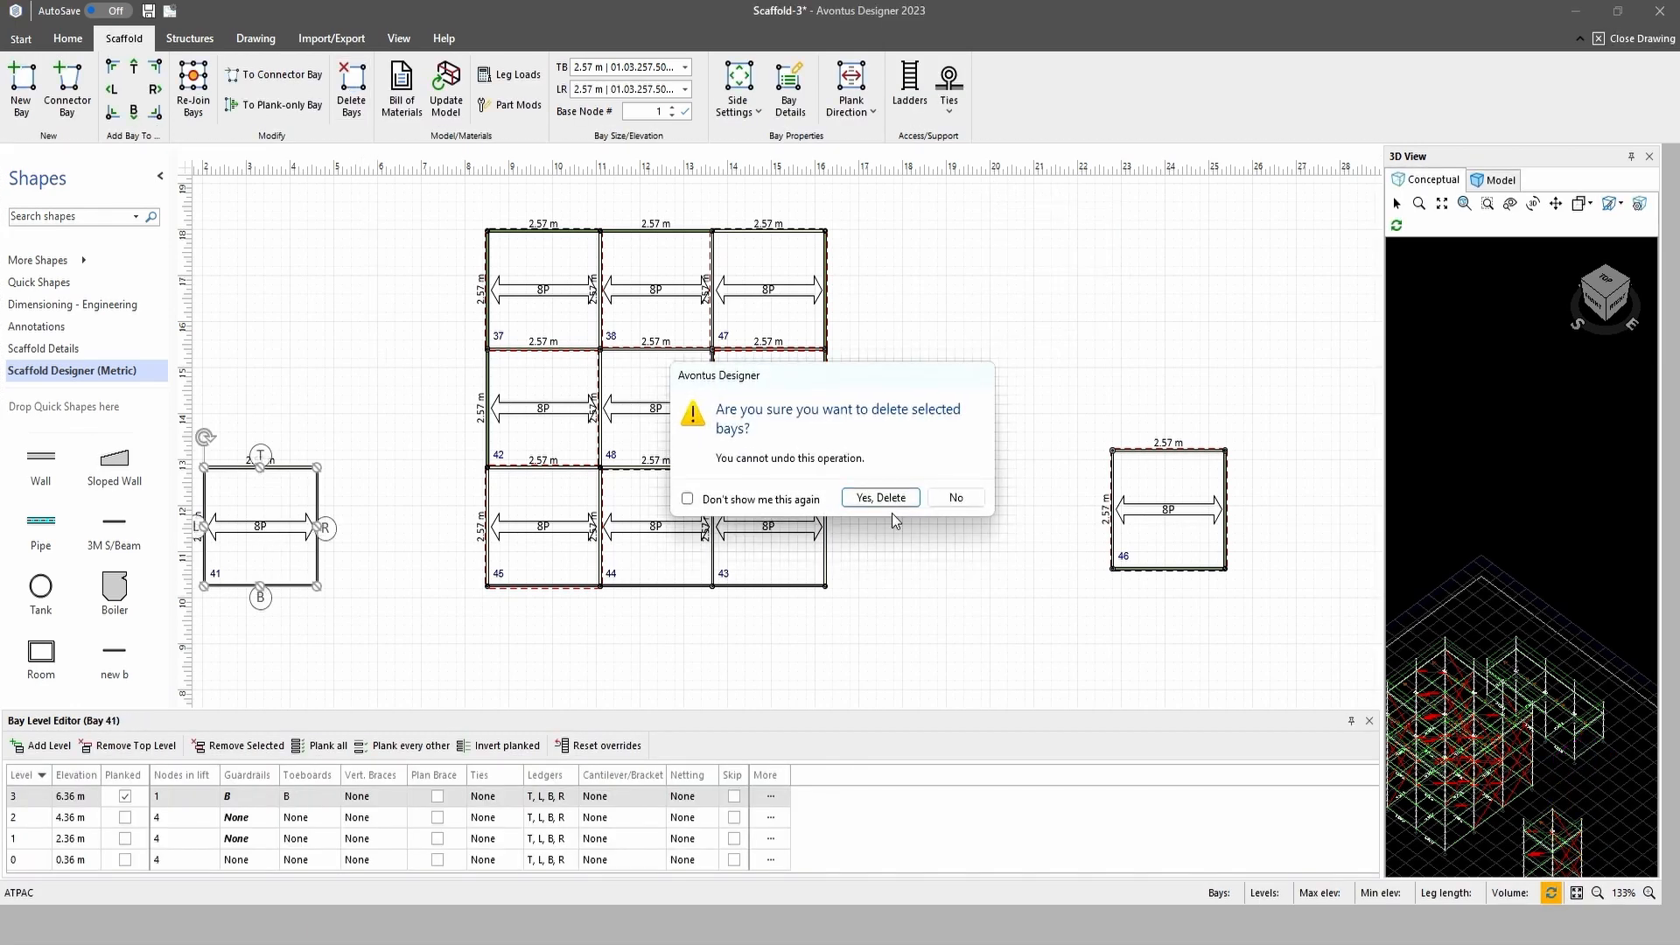
{"action": "left_click", "coordinate": [910, 498]}
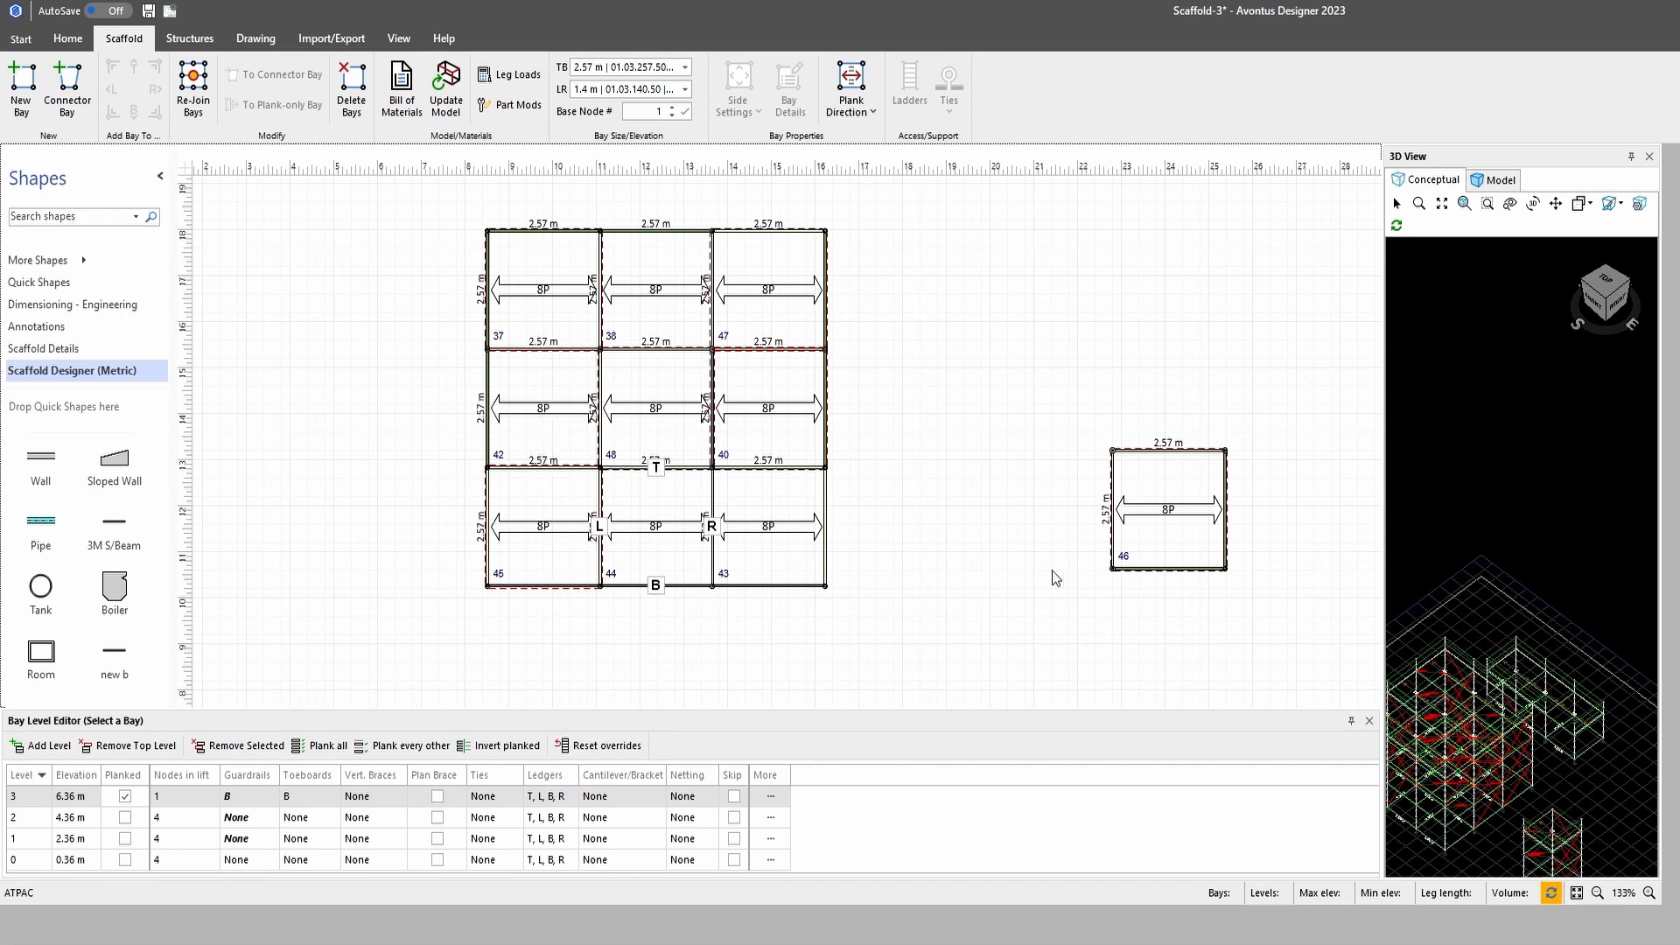
Examine the level and vertical brace settings of bays 43, 46, 48, 44 and 45
{"action": "left_click", "coordinate": [750, 535]}
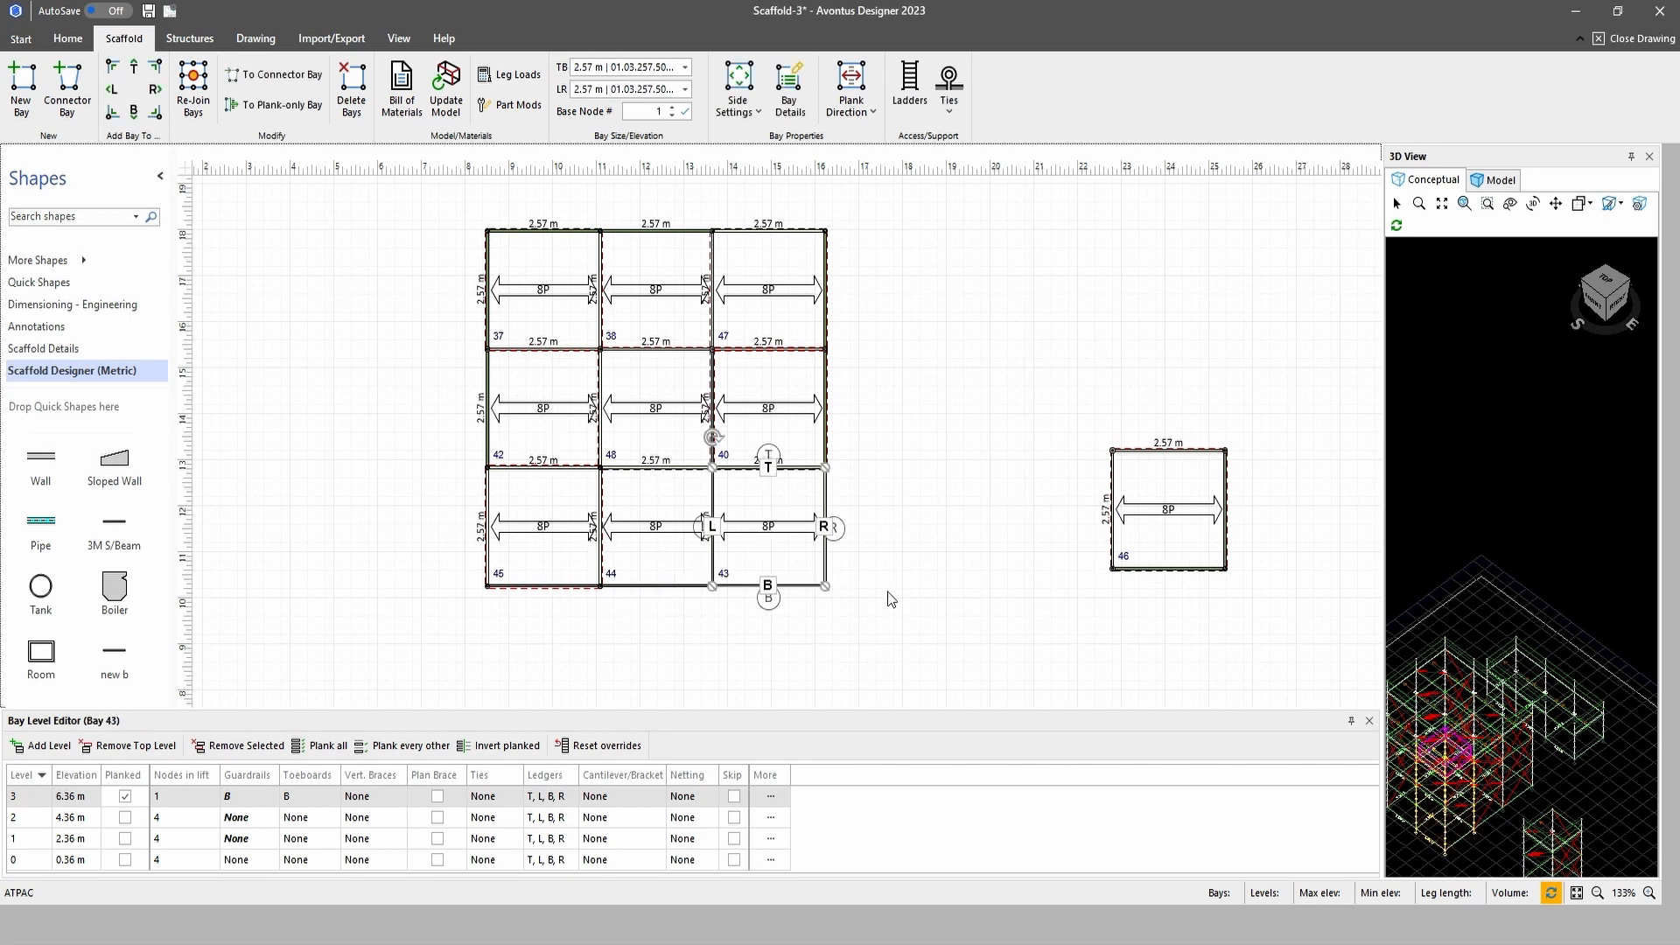
{"action": "scroll", "coordinate": [1039, 510], "scroll_direction": "down", "scroll_amount": 1}
{"action": "scroll", "coordinate": [964, 495], "scroll_direction": "up", "scroll_amount": 1}
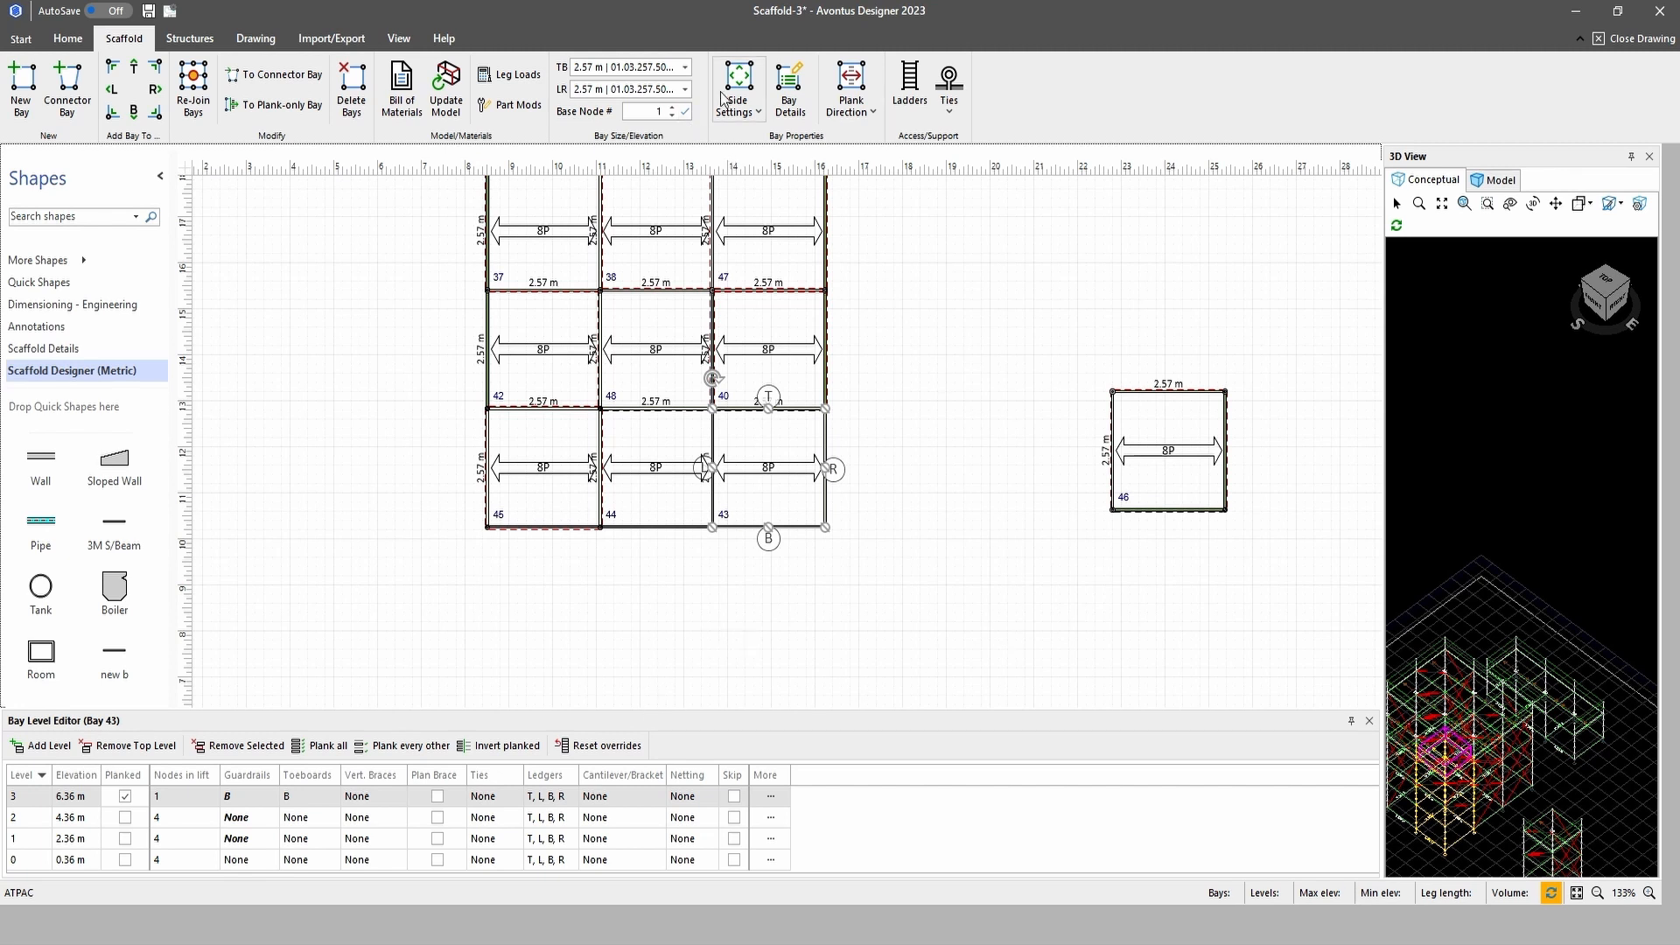
{"action": "left_click", "coordinate": [1182, 451]}
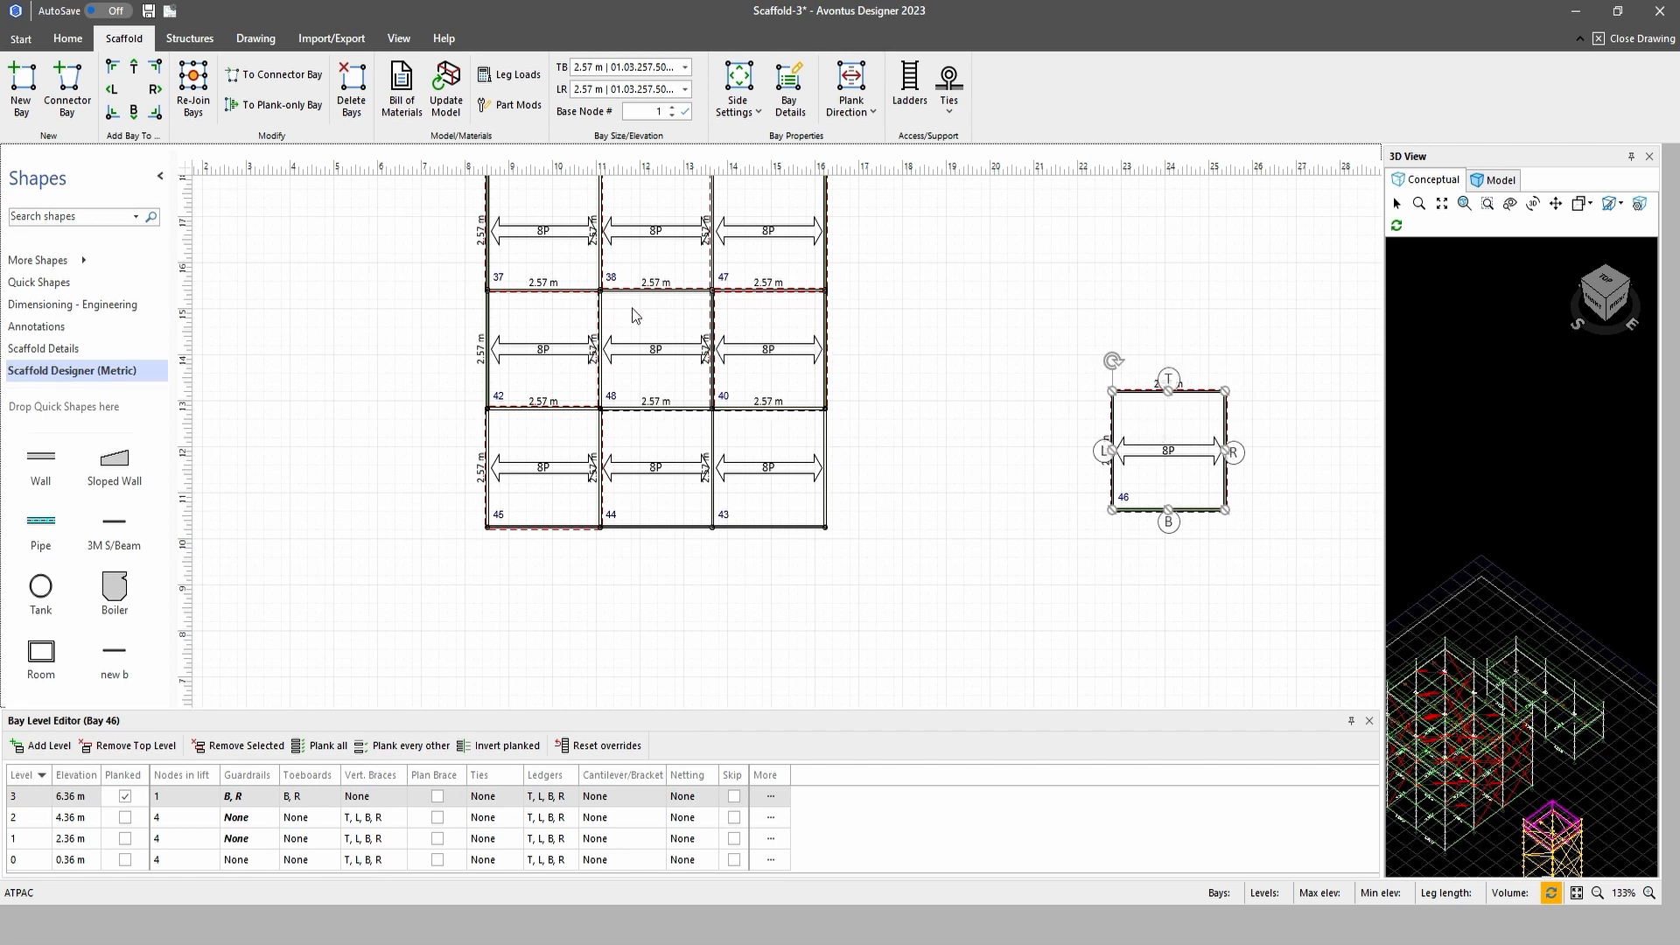
{"action": "left_click", "coordinate": [645, 342]}
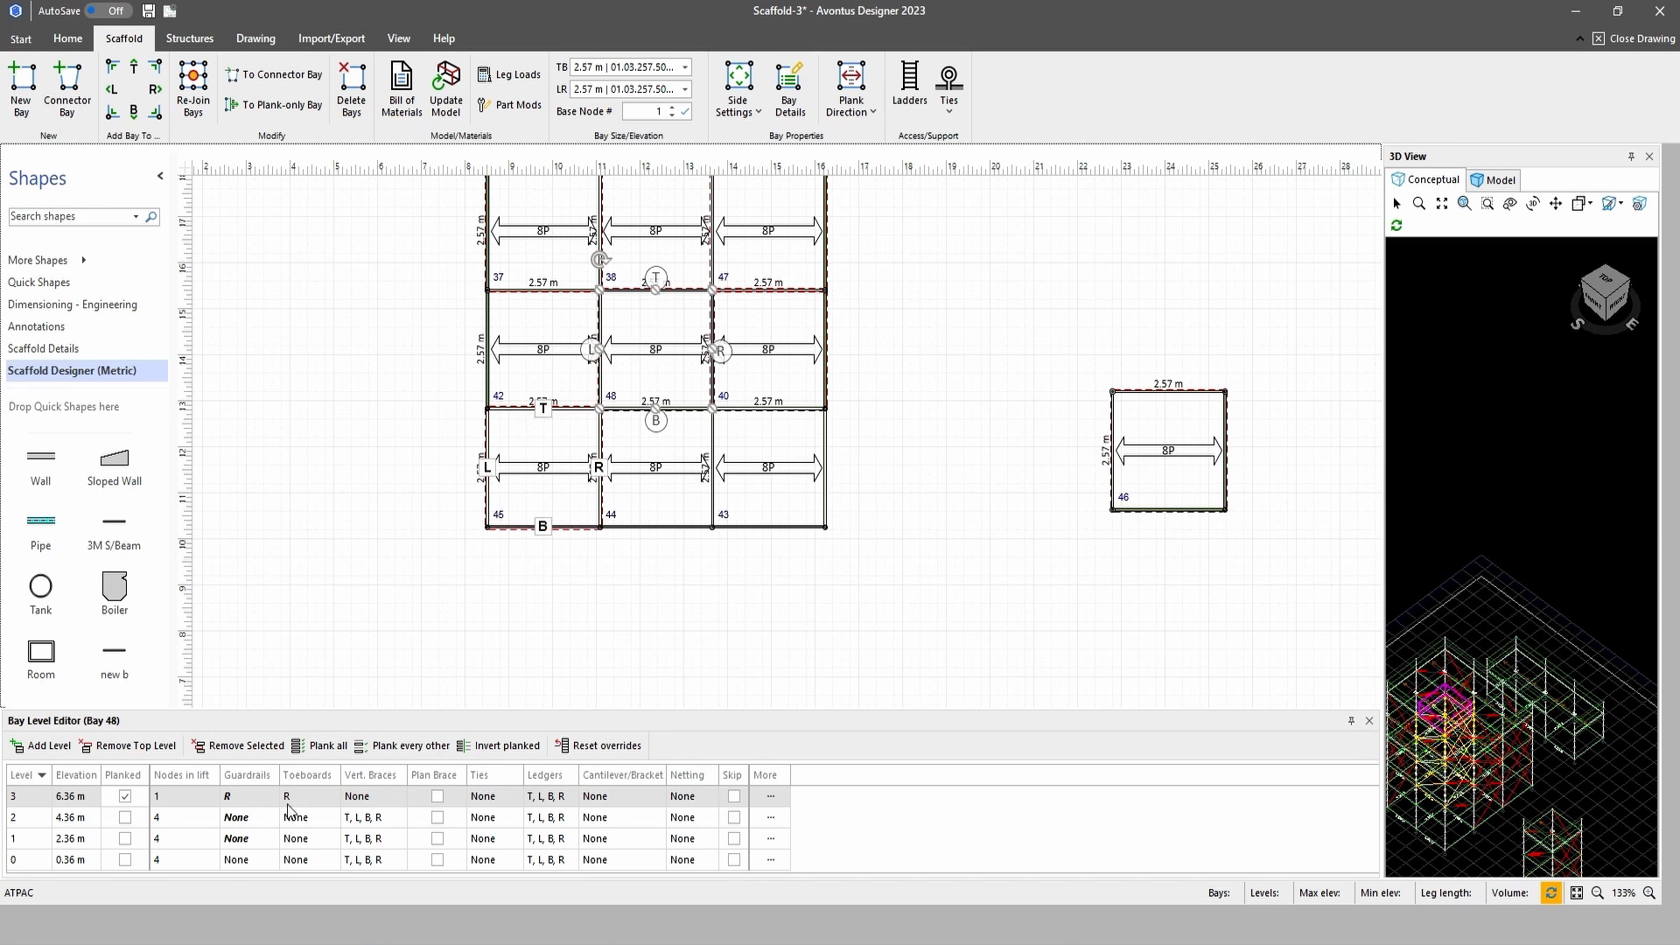
{"action": "left_click", "coordinate": [656, 477]}
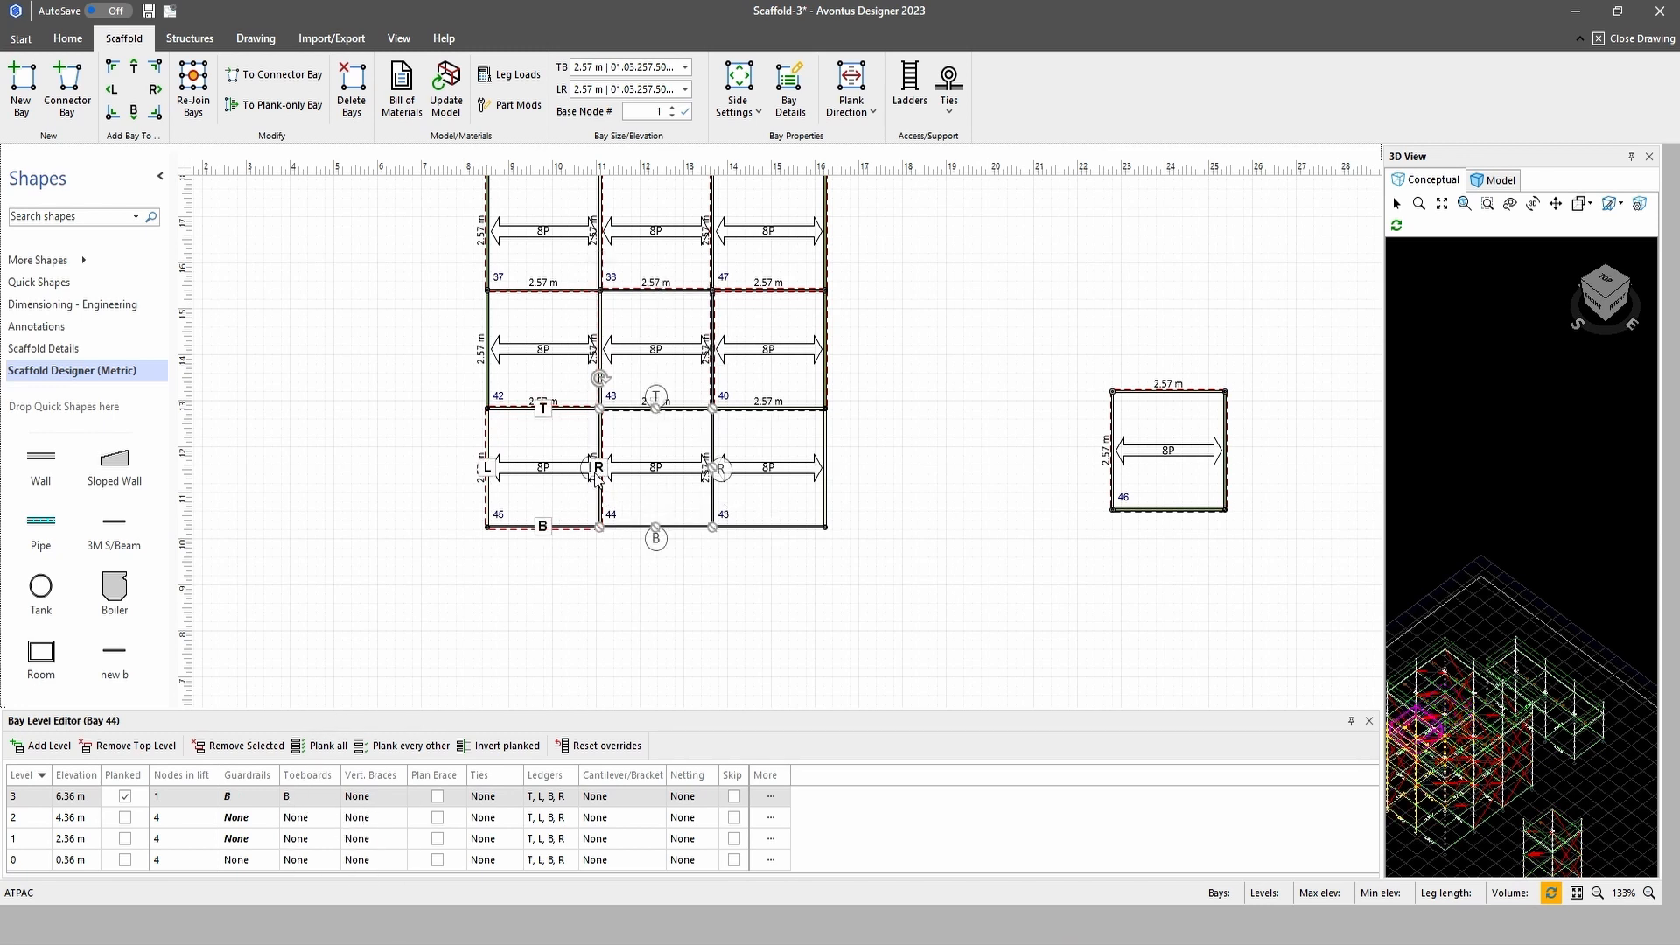
{"action": "left_click", "coordinate": [538, 477]}
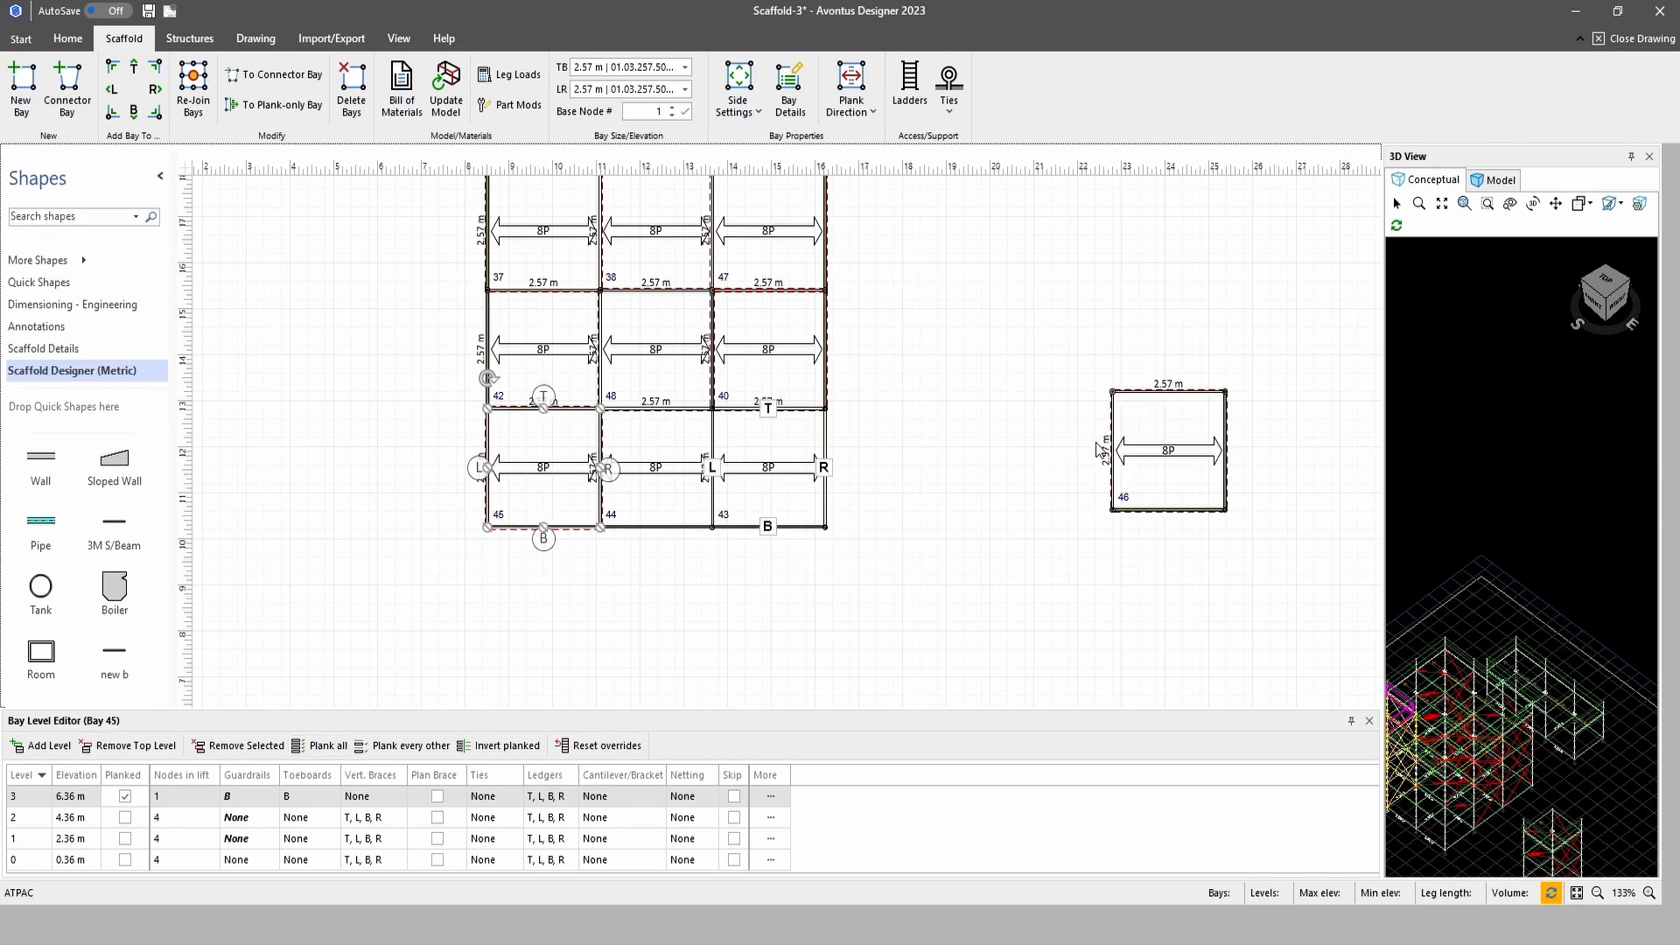
Add two consecutive bays on side T of the detached braced bay 46
{"action": "left_click", "coordinate": [1159, 418]}
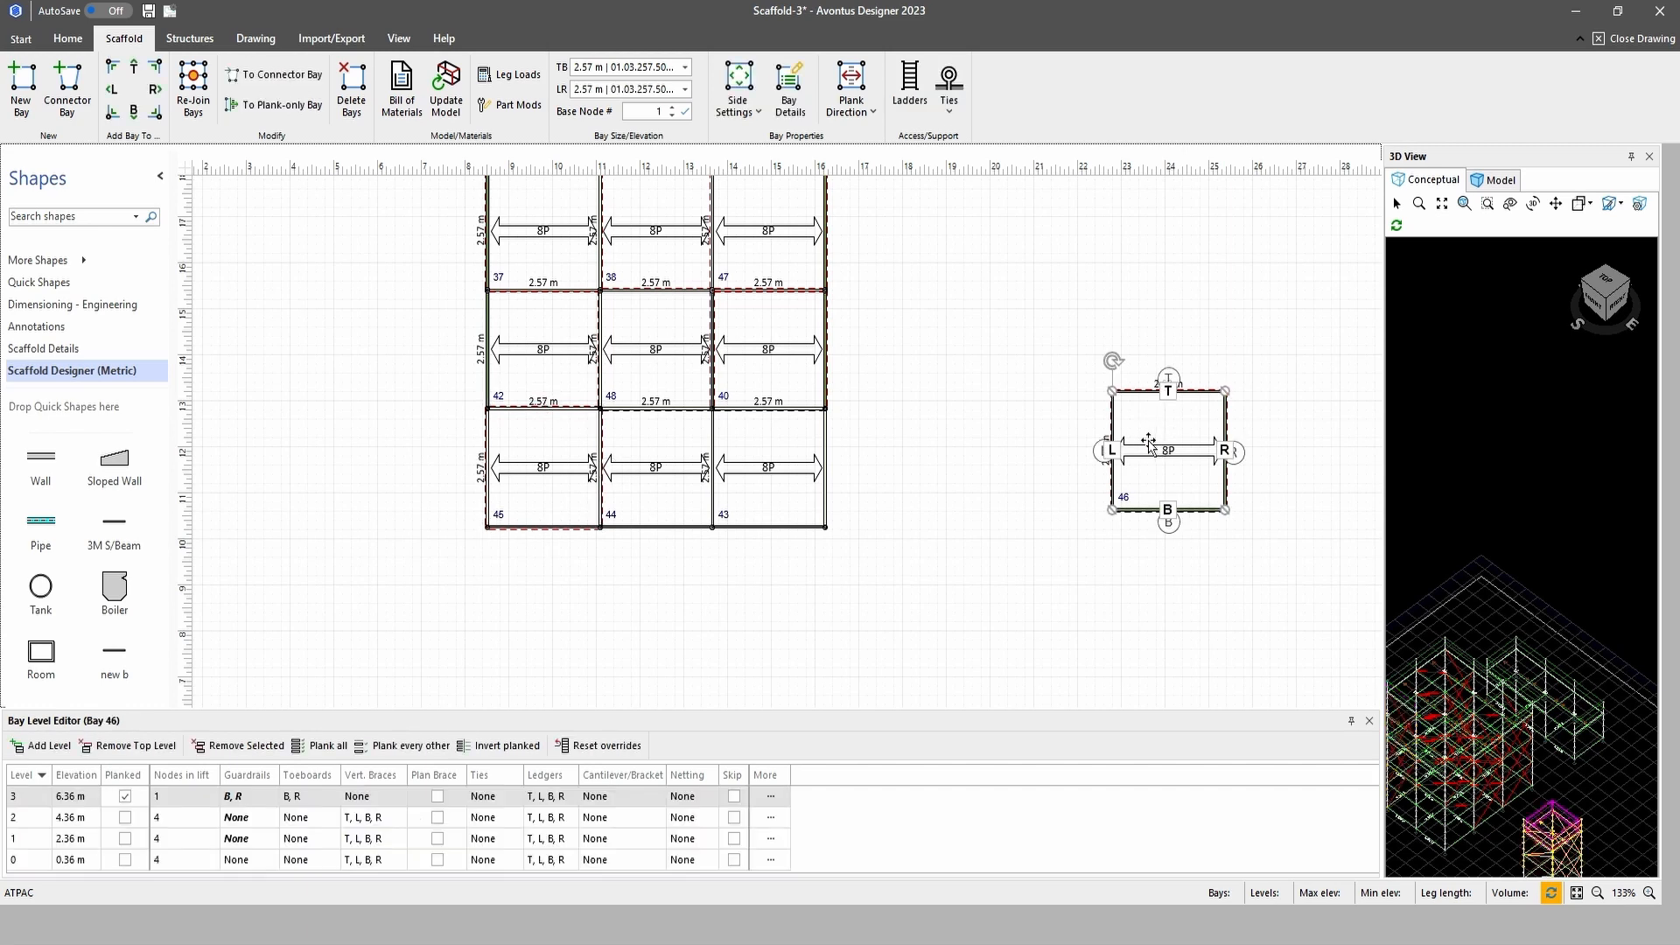
{"action": "left_click", "coordinate": [133, 70]}
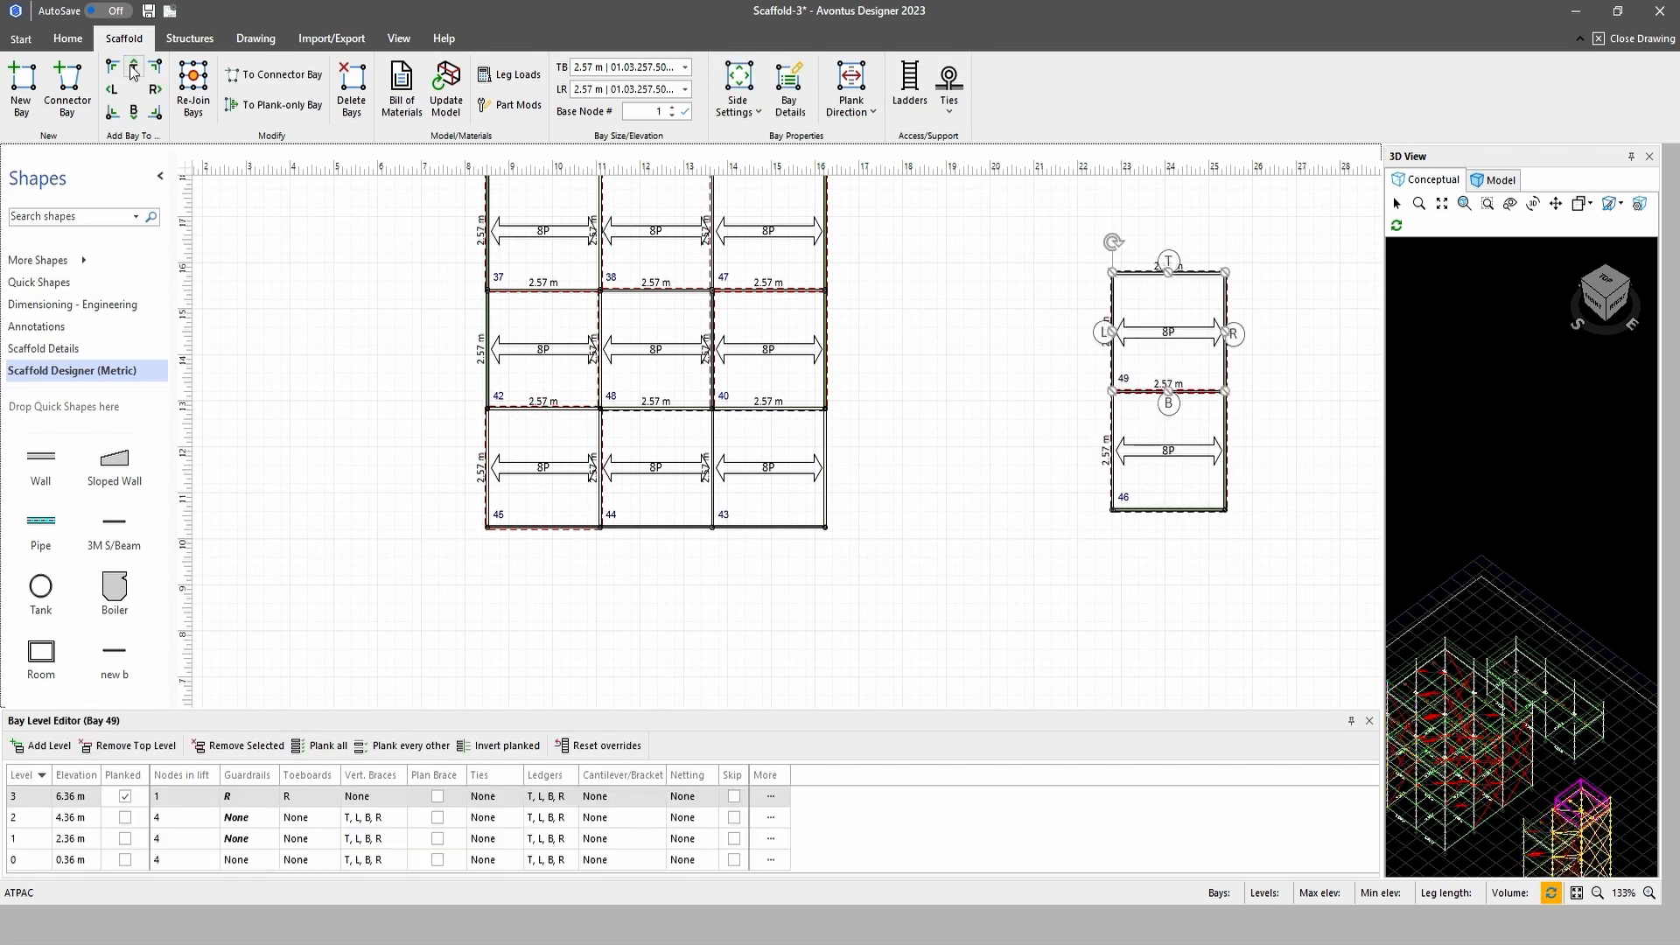
{"action": "left_click", "coordinate": [133, 70]}
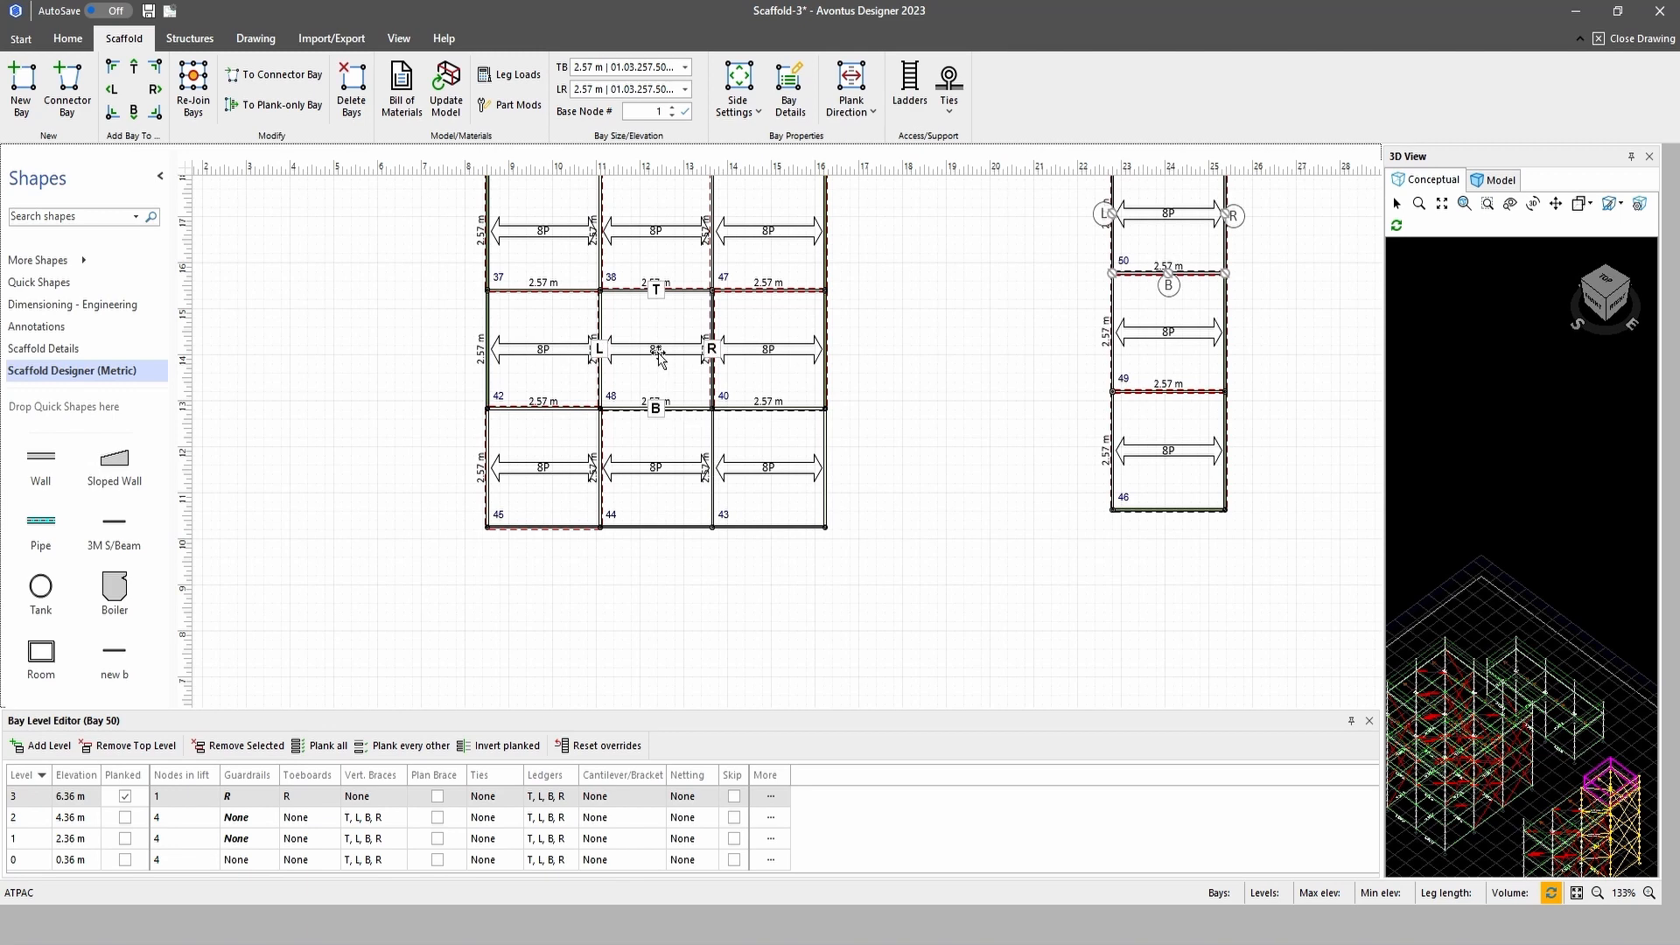
Pull bay 44 out of the third row and move braced bay 46 into its place
{"action": "left_click", "coordinate": [657, 470]}
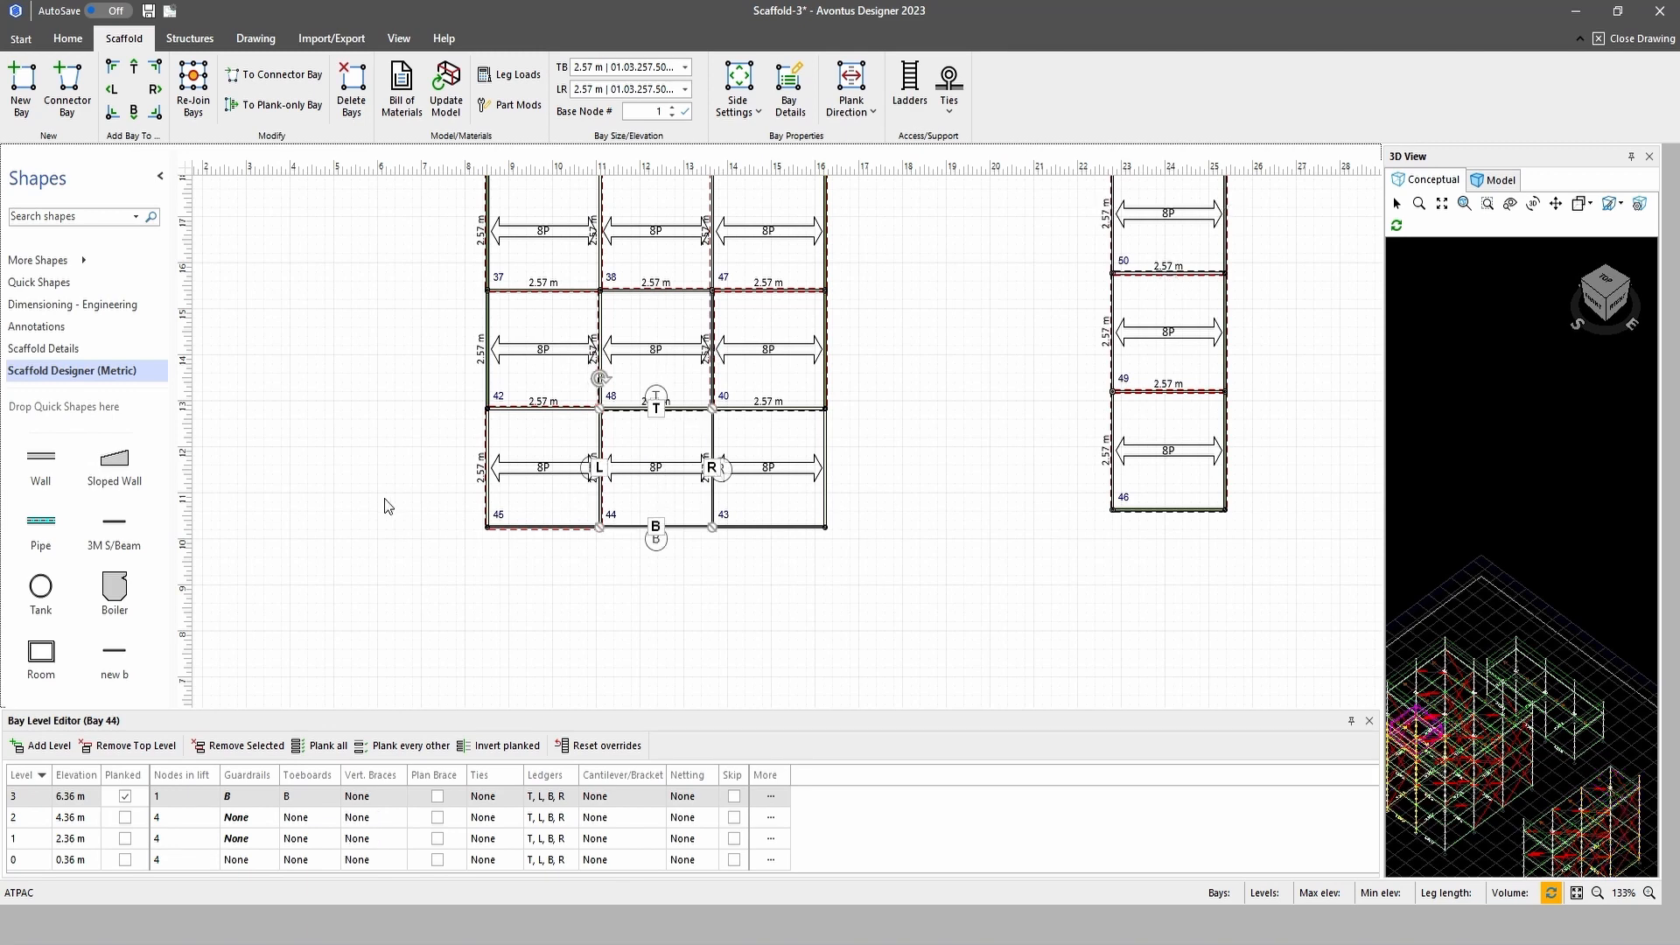
{"action": "left_click_drag", "start_coordinate": [669, 475], "coordinate": [382, 518]}
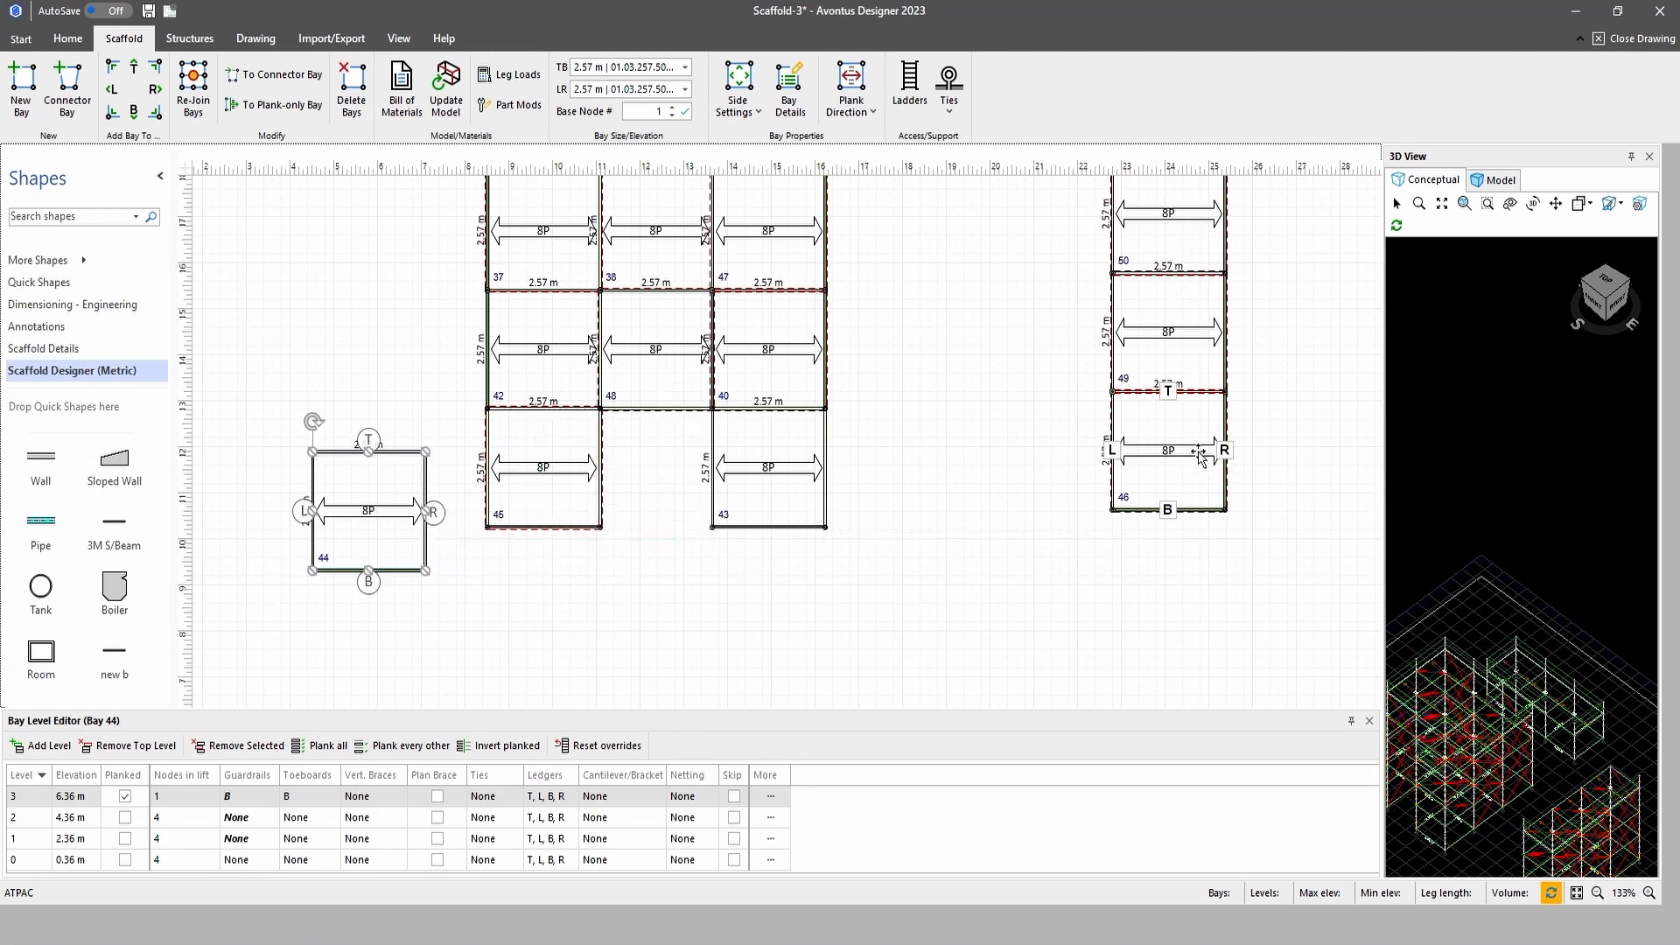
{"action": "left_click_drag", "start_coordinate": [1199, 455], "coordinate": [675, 457]}
{"action": "scroll", "coordinate": [1024, 556], "scroll_direction": "up", "scroll_amount": 3}
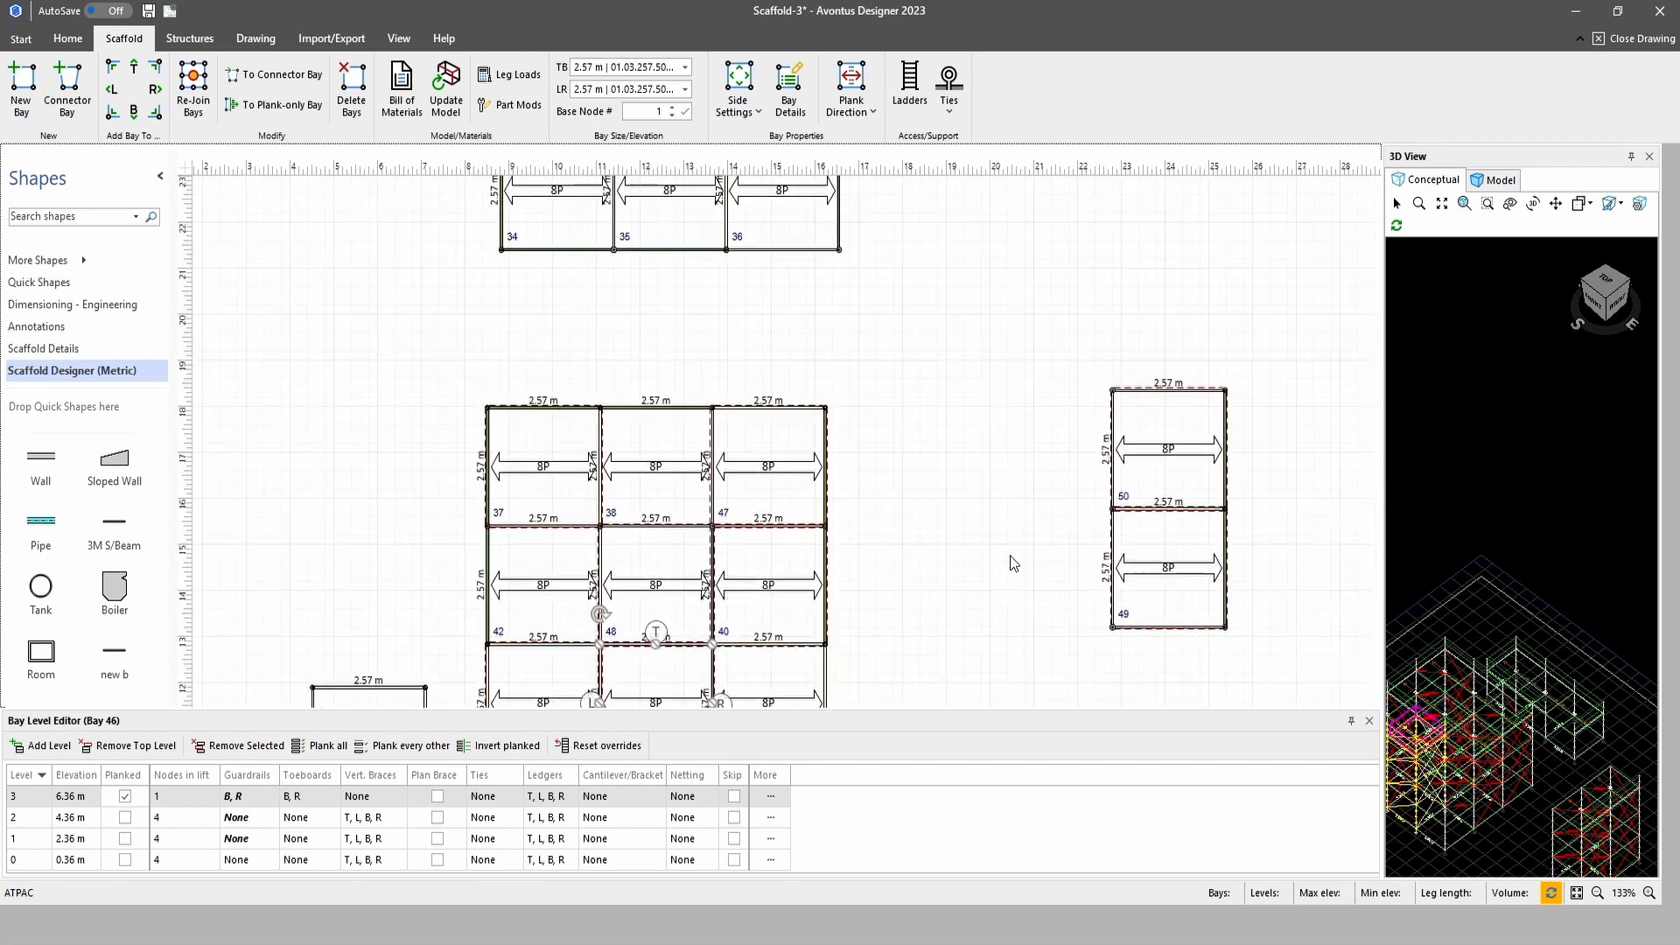
{"action": "scroll", "coordinate": [1013, 562], "scroll_direction": "down", "scroll_amount": 2}
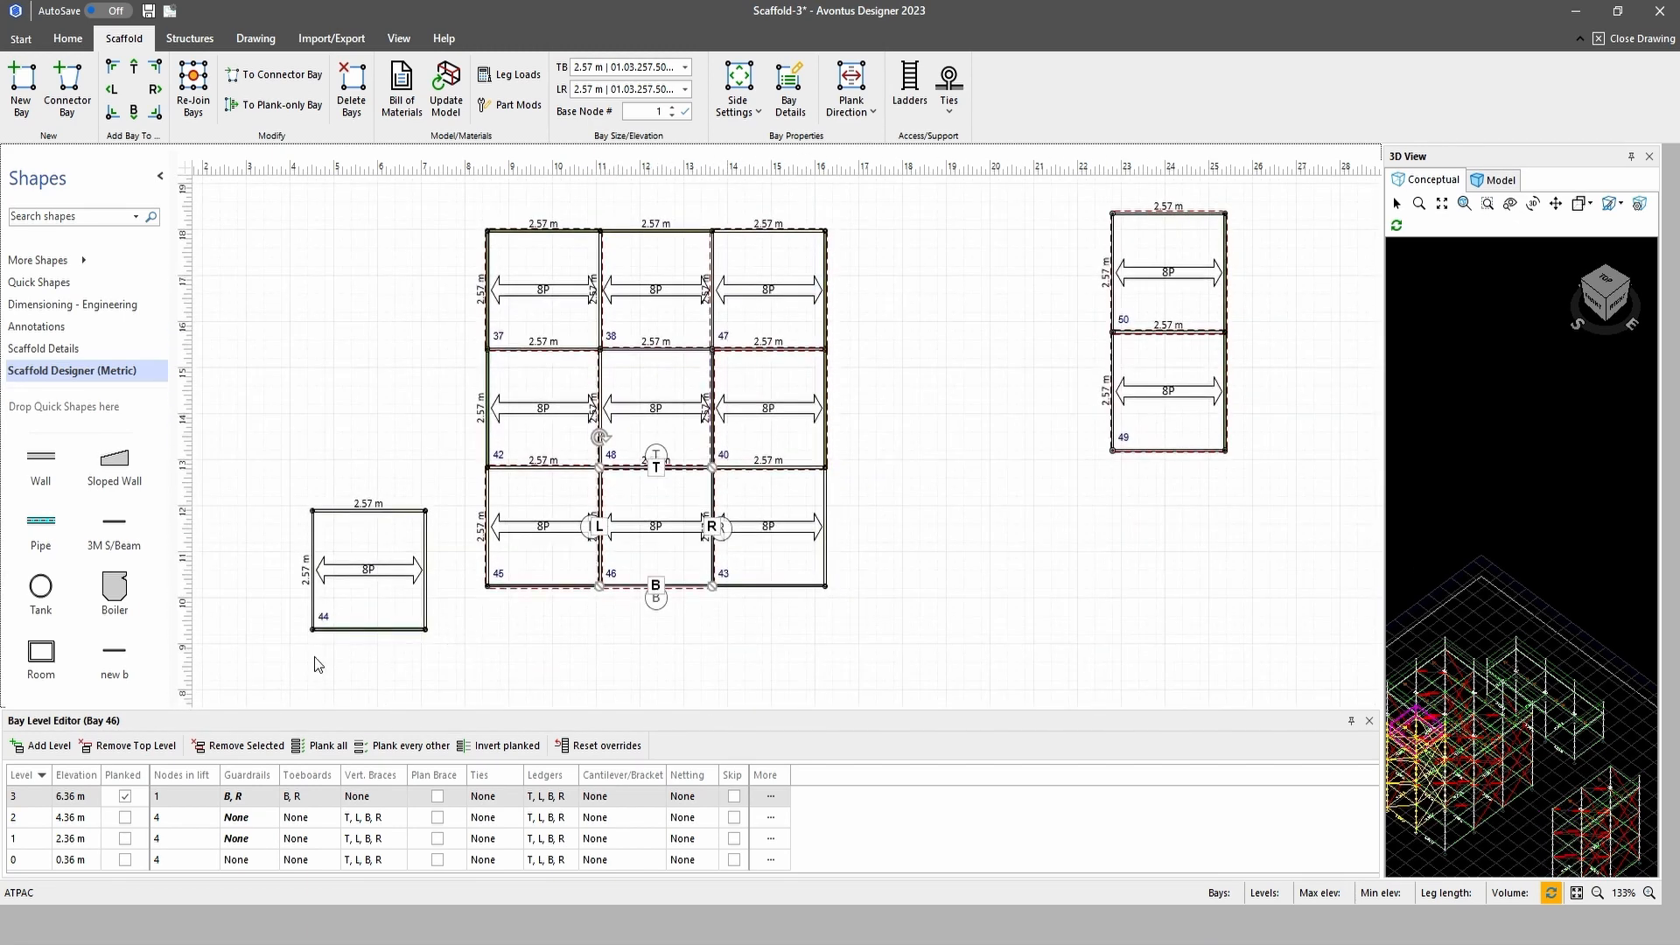
Delete the whole three-by-three grid together with detached bays 44, 49 and 50
{"action": "left_click_drag", "start_coordinate": [281, 677], "coordinate": [1320, 306]}
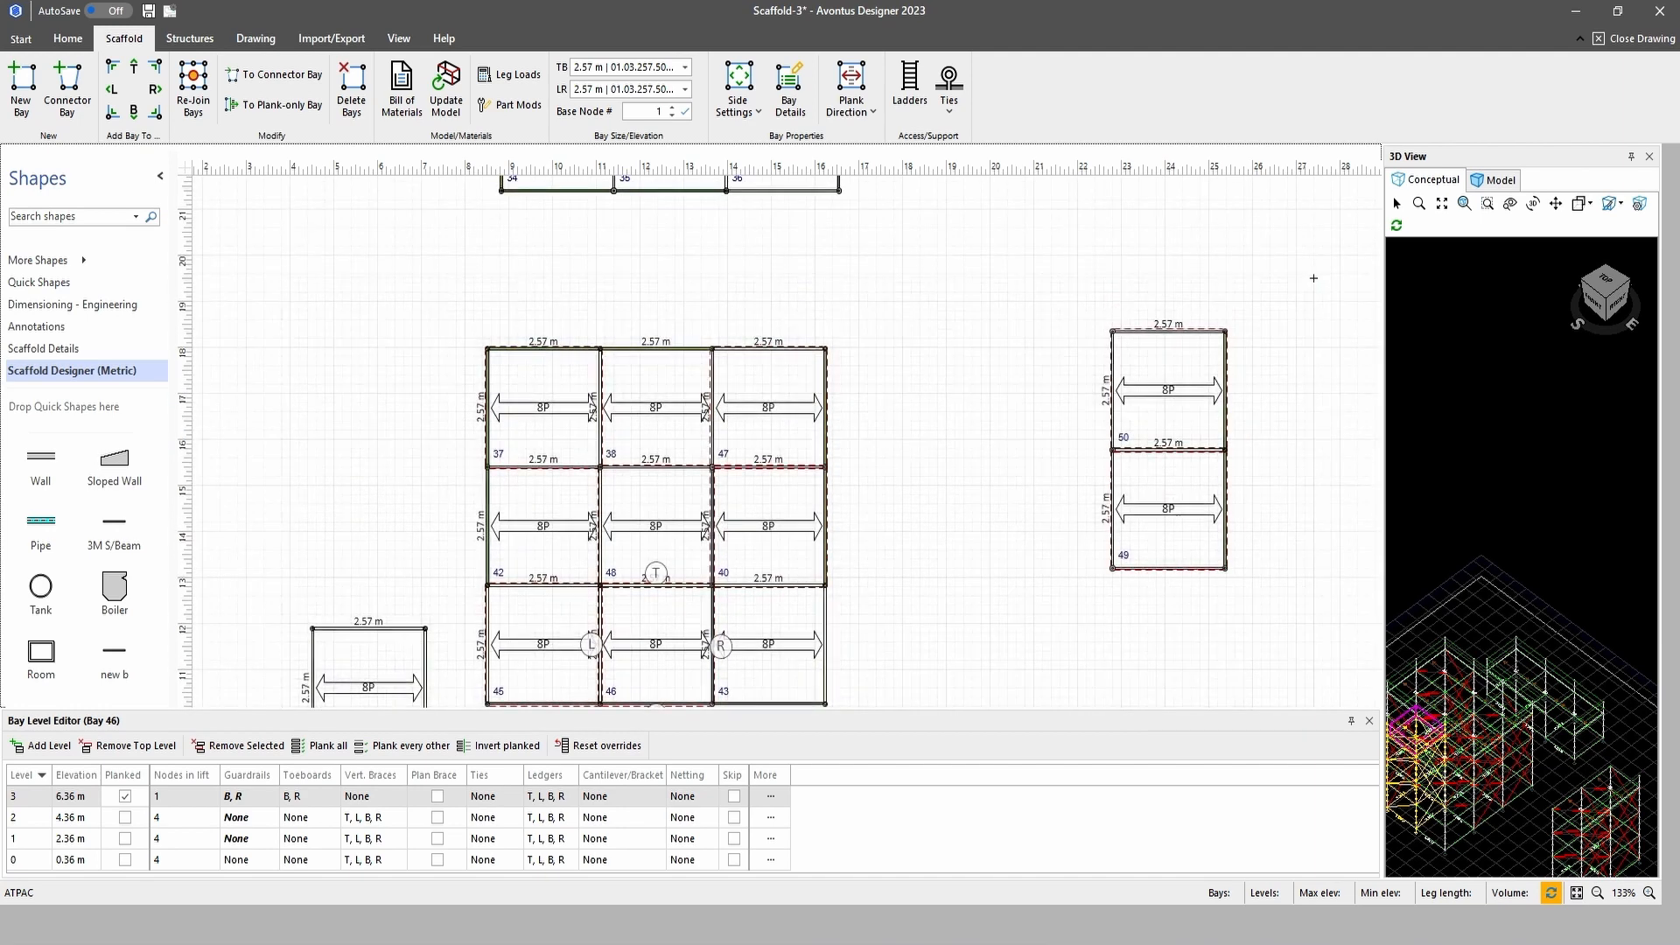
{"action": "left_click", "coordinate": [351, 107]}
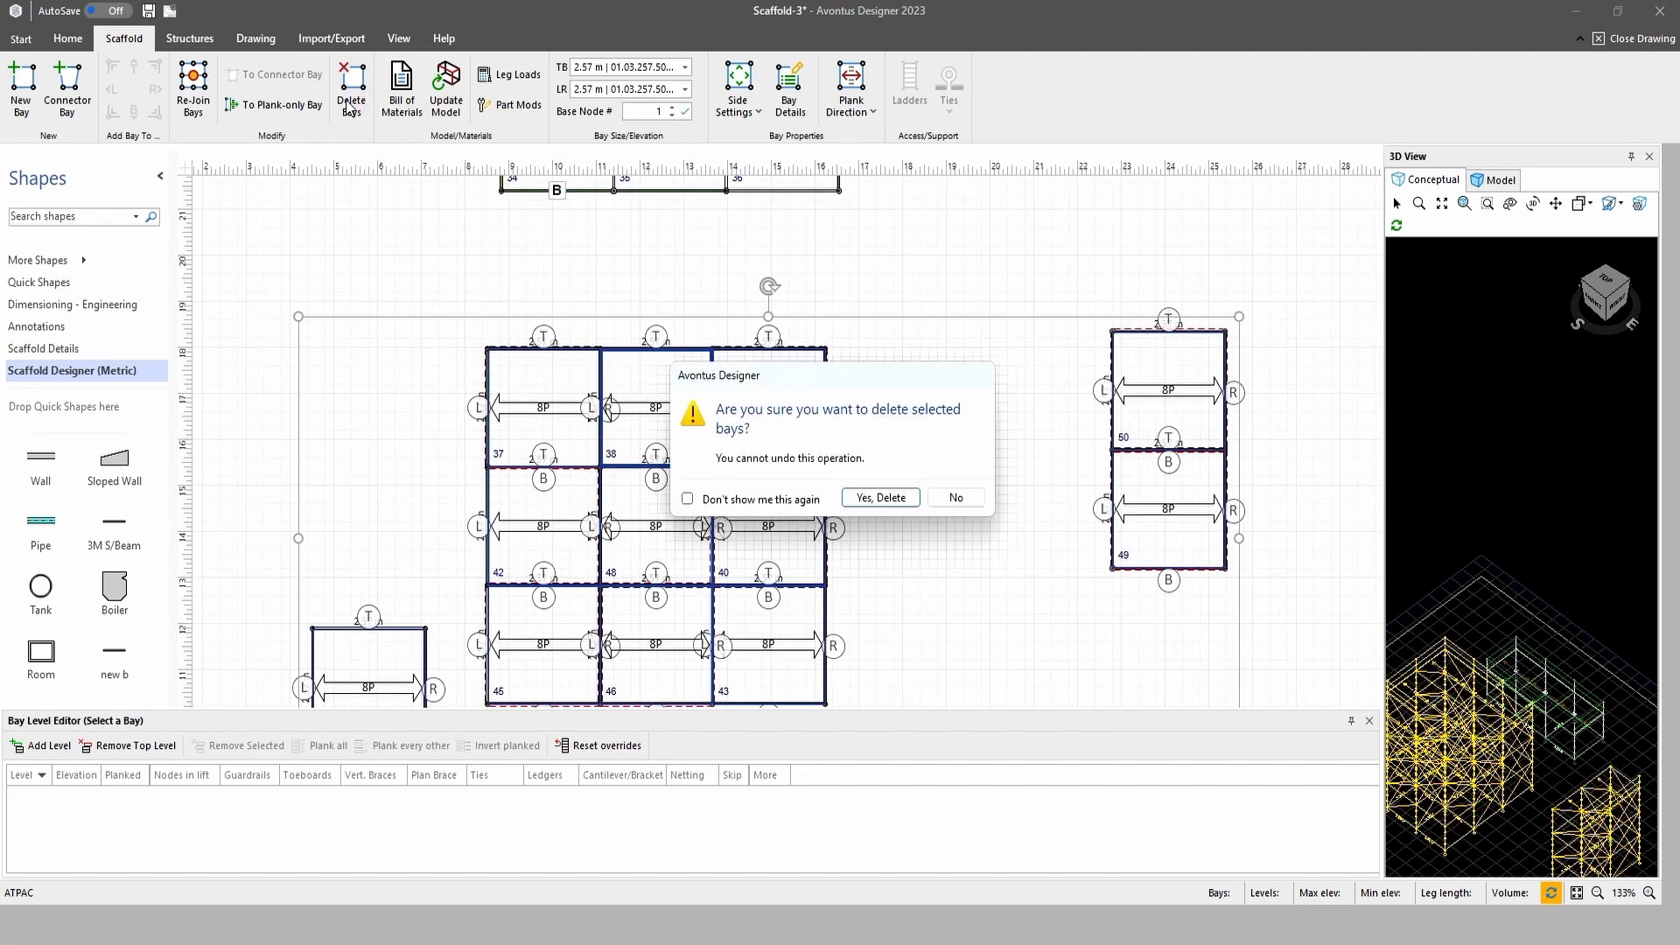
{"action": "left_click", "coordinate": [880, 497]}
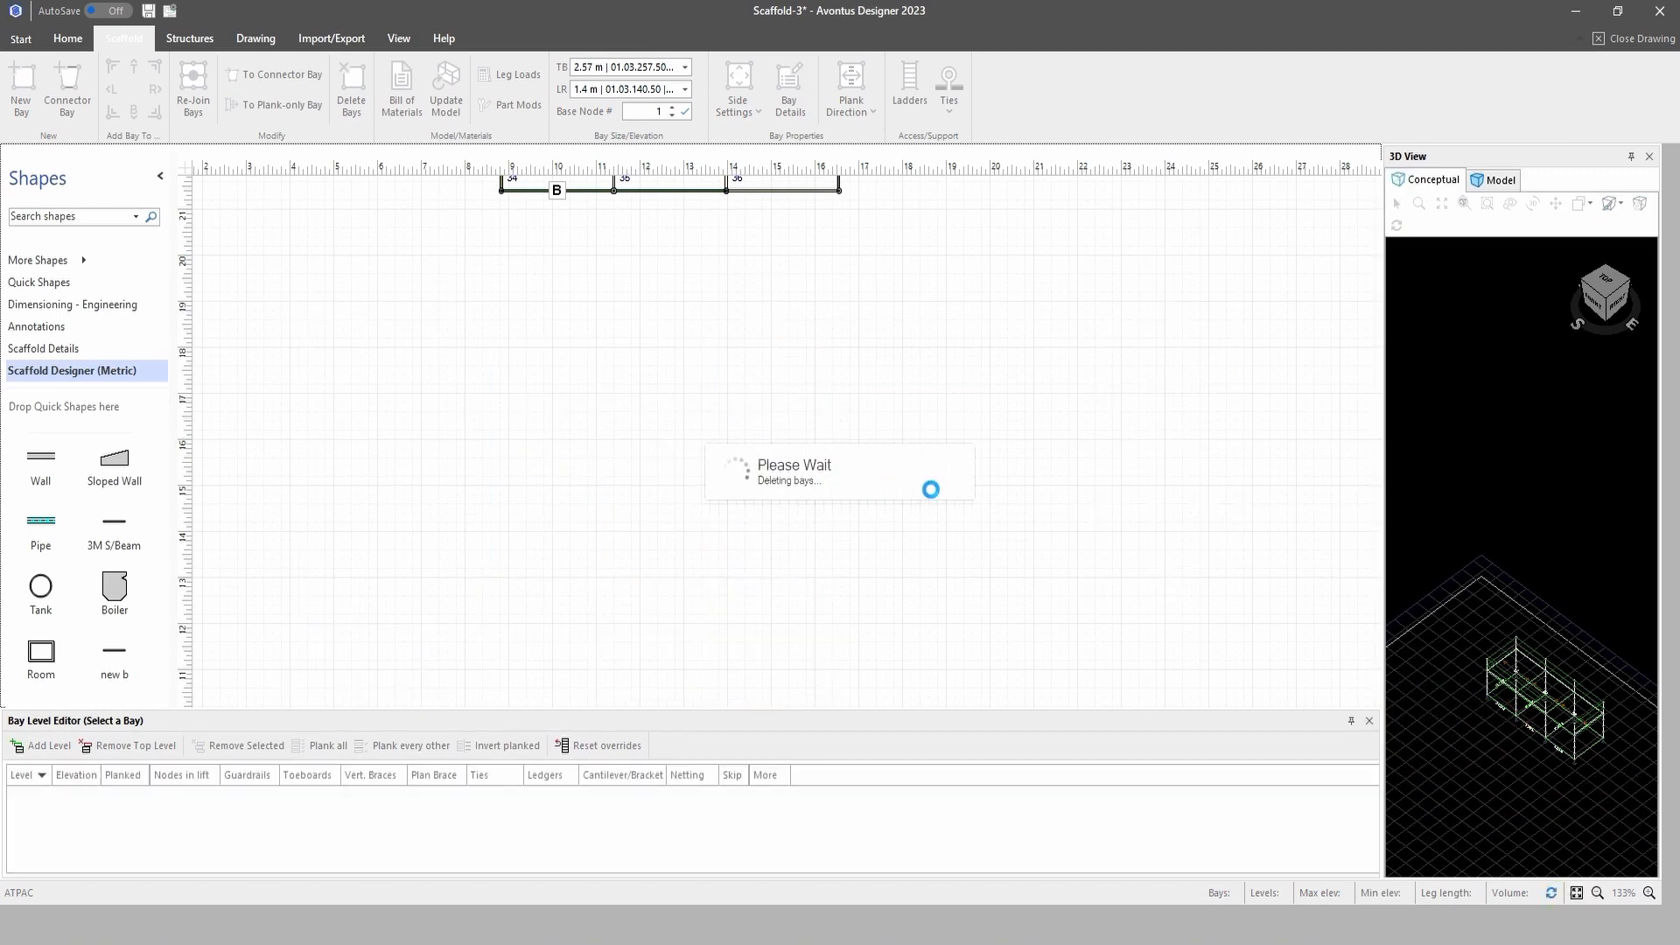
Detach bay 36 from the row of three bays, leaving a gap beside bay 35
{"action": "scroll", "coordinate": [931, 472], "scroll_direction": "up", "scroll_amount": 3}
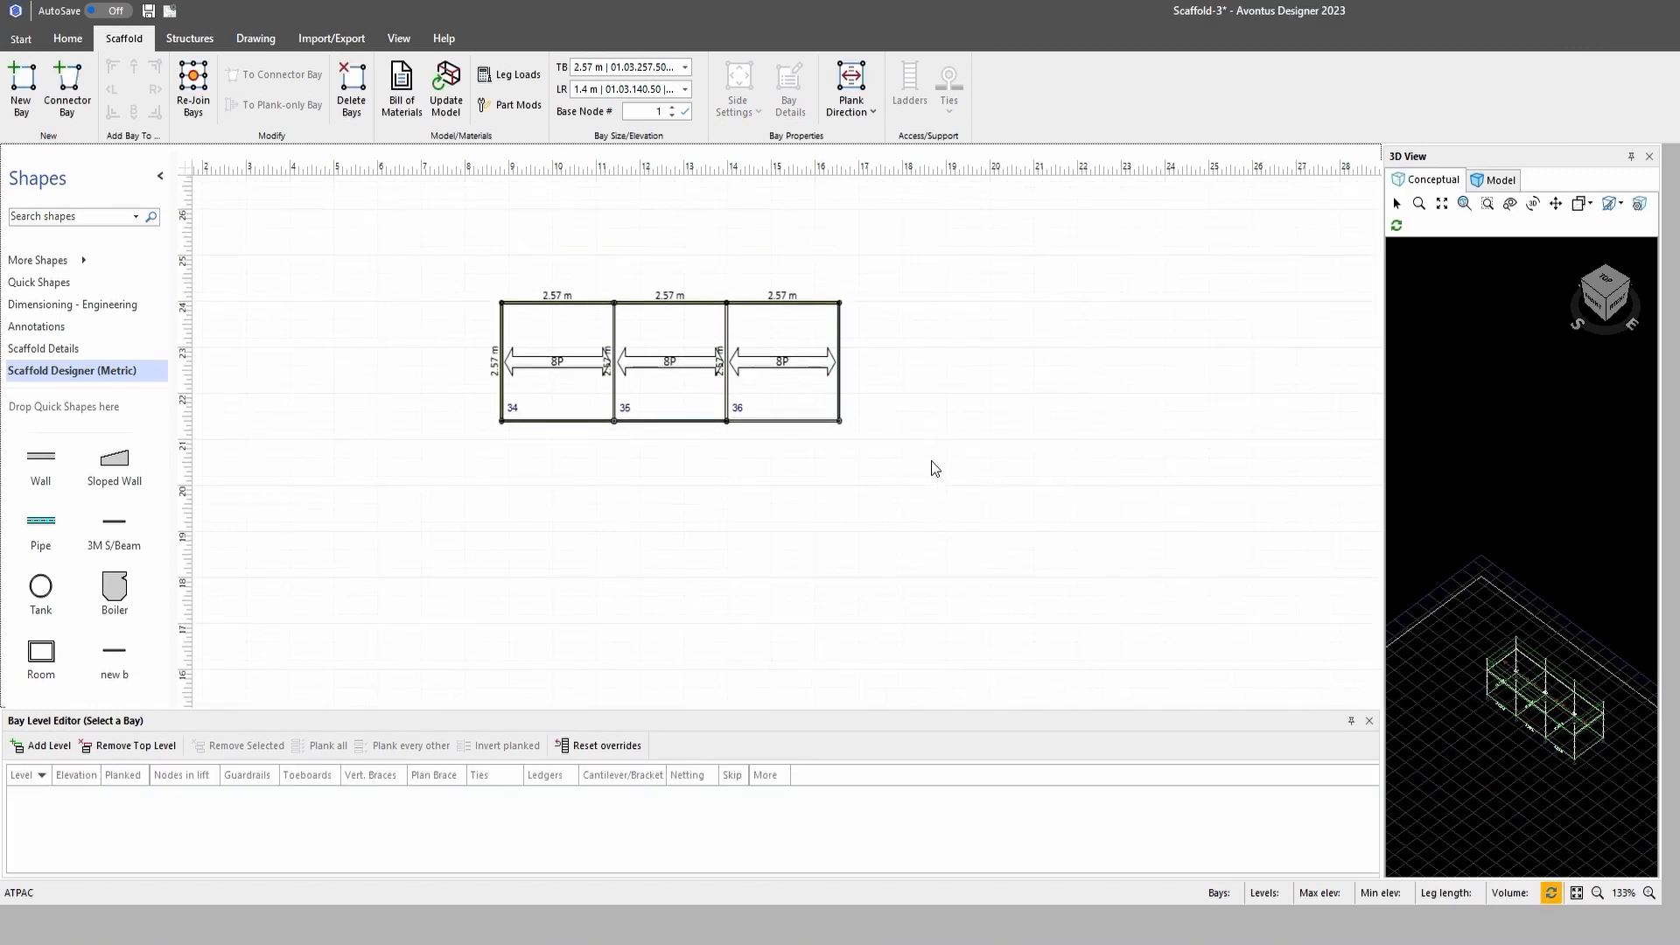
{"action": "left_click", "coordinate": [785, 371]}
{"action": "left_click_drag", "start_coordinate": [790, 376], "coordinate": [866, 373]}
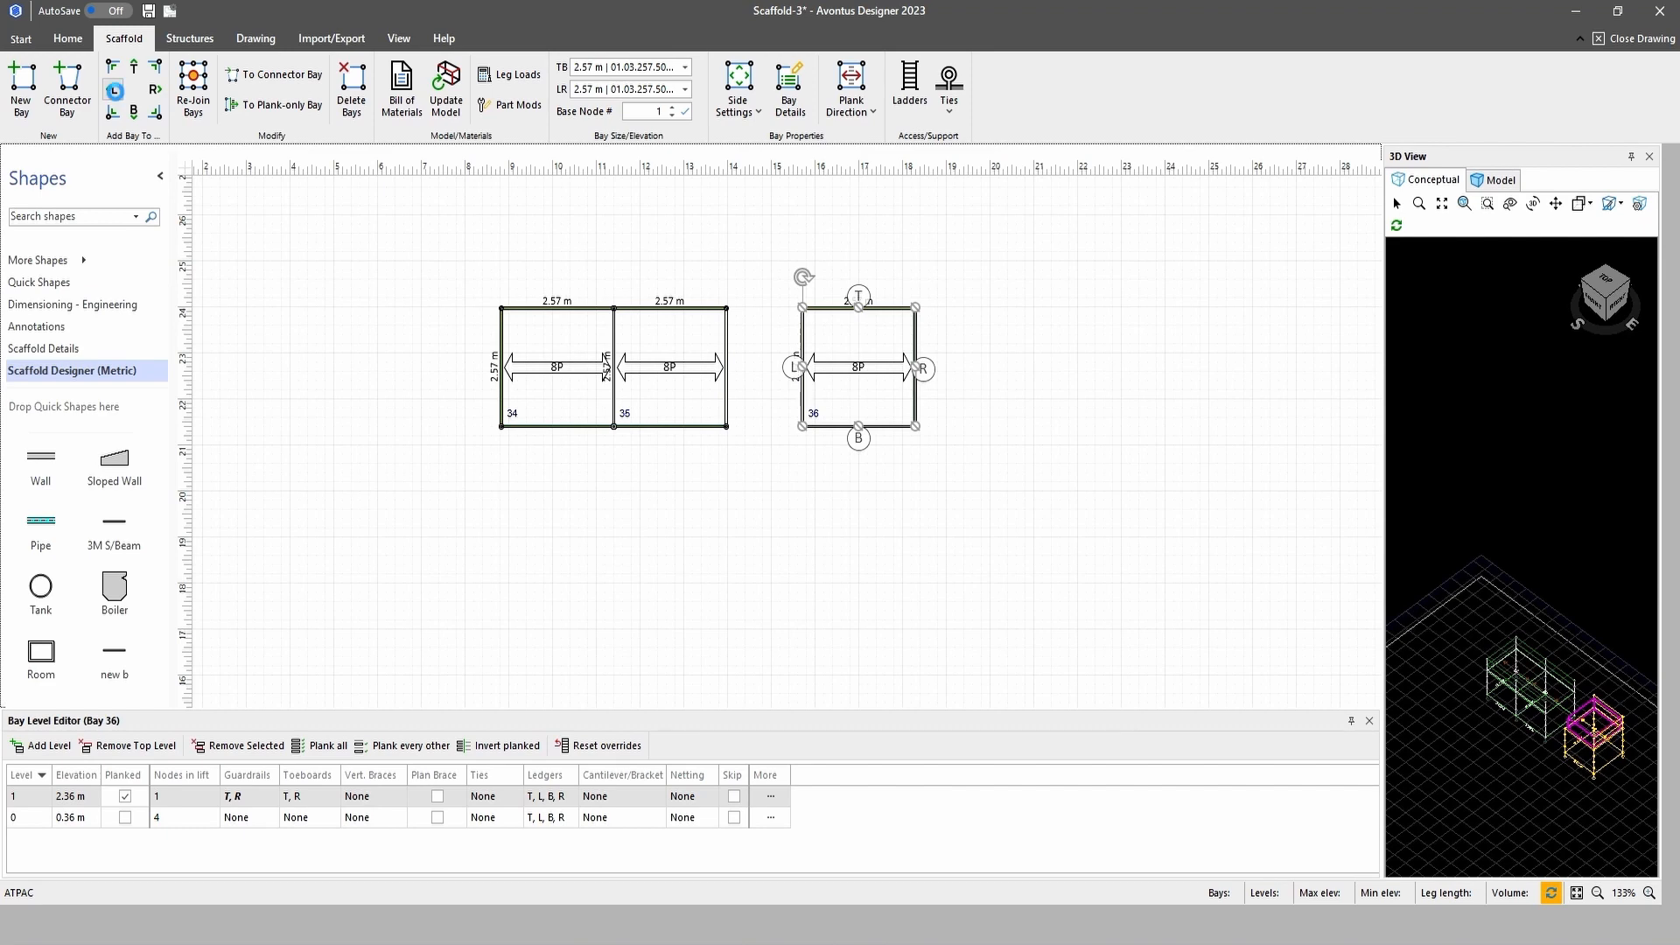
Add a bay on side L of bay 36 and try TB lengths of 1.4 m, 1.57 m and 2.07 m for filling the gap
{"action": "left_click", "coordinate": [114, 91]}
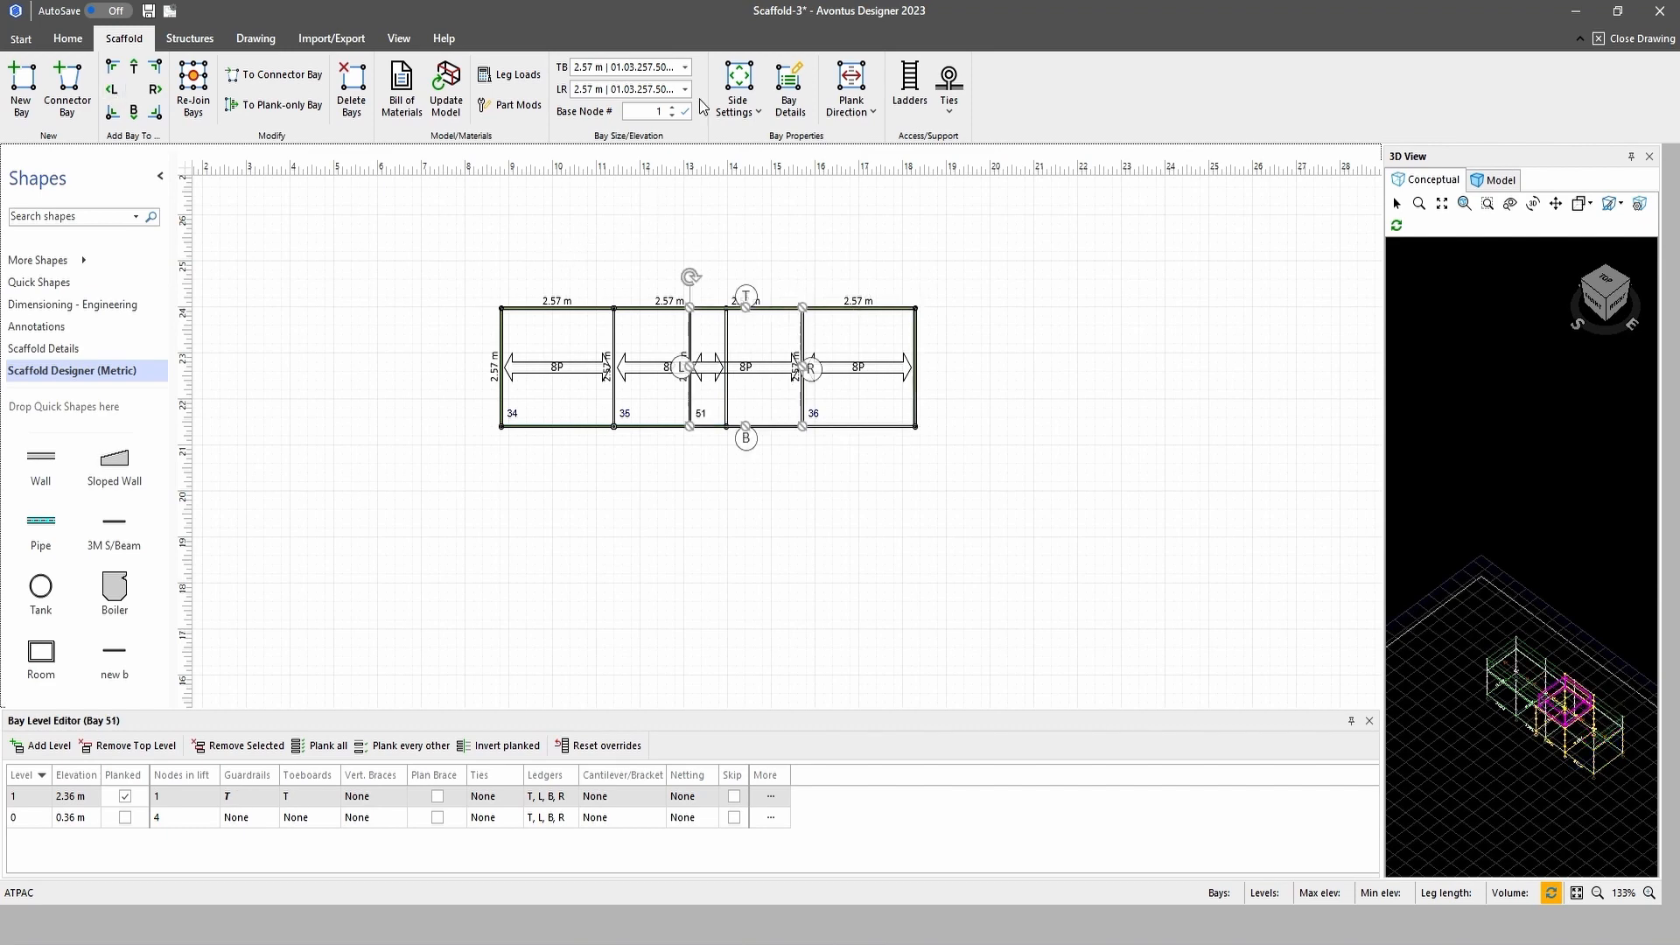
{"action": "left_click", "coordinate": [685, 68]}
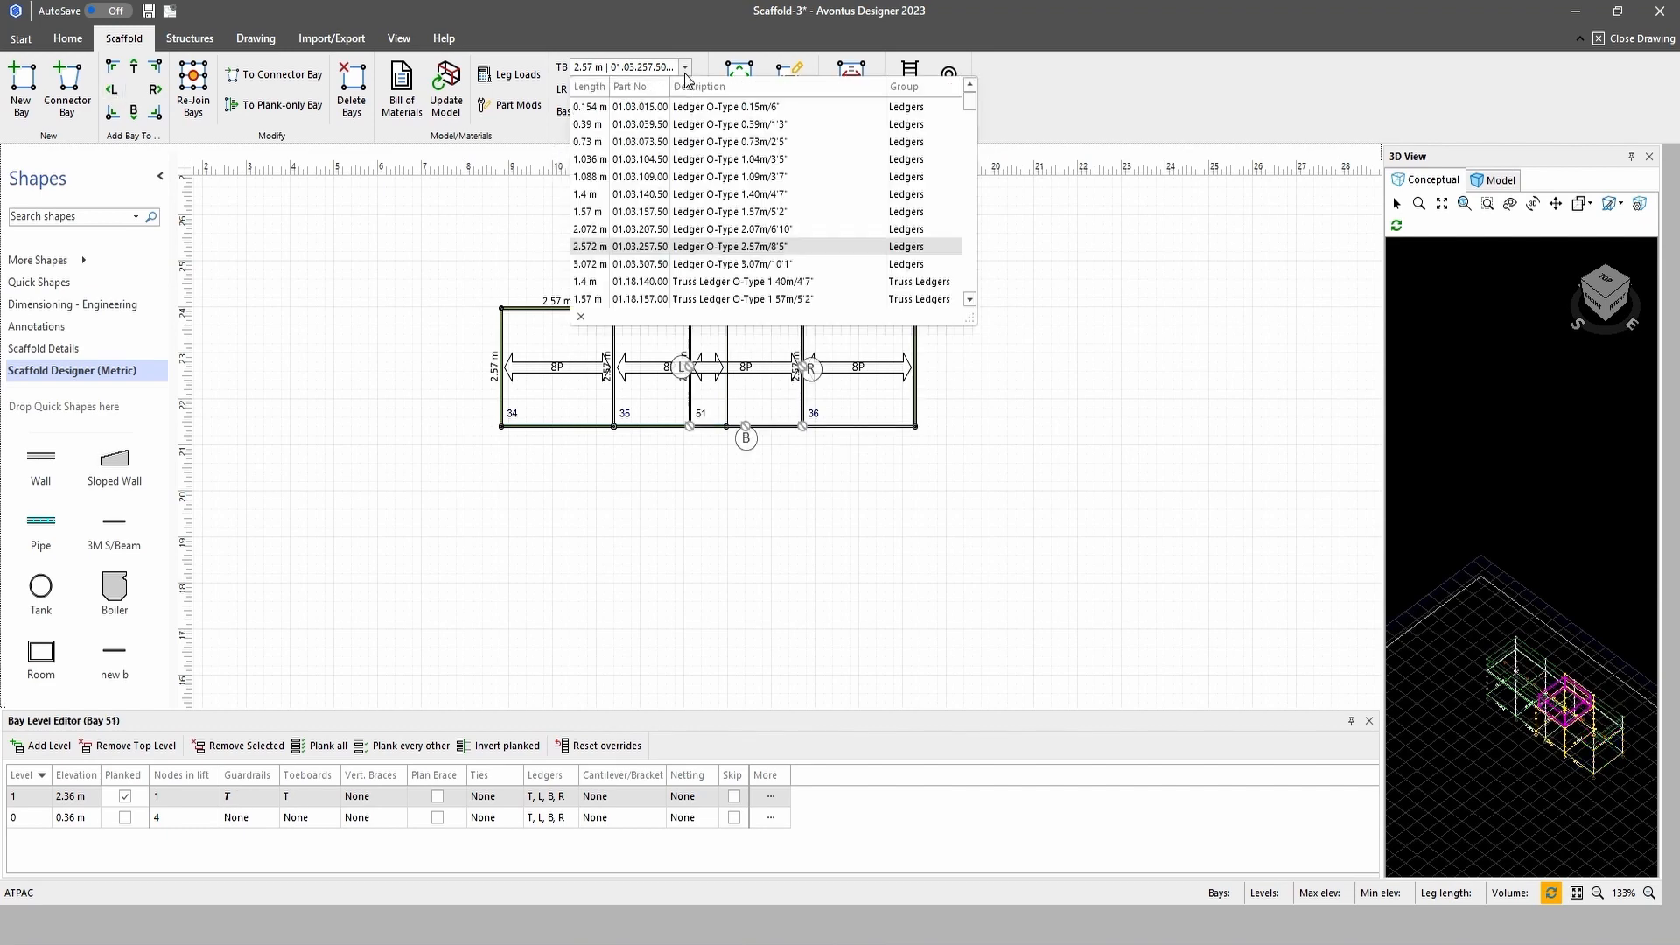
{"action": "left_click", "coordinate": [628, 200]}
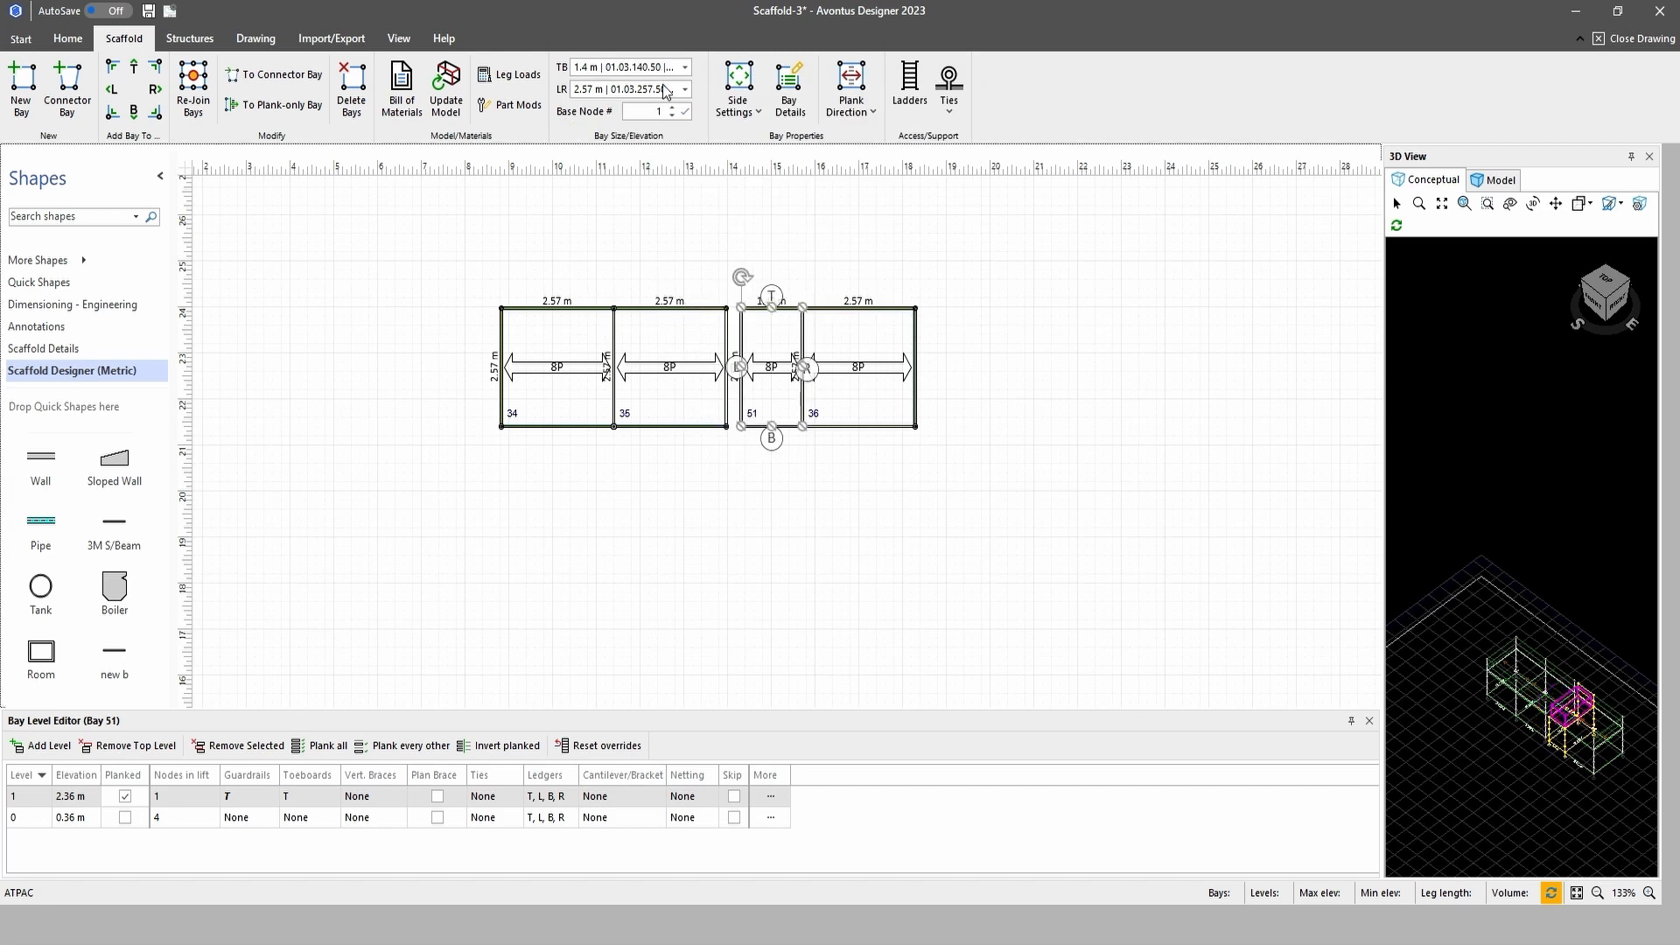
{"action": "left_click", "coordinate": [685, 67]}
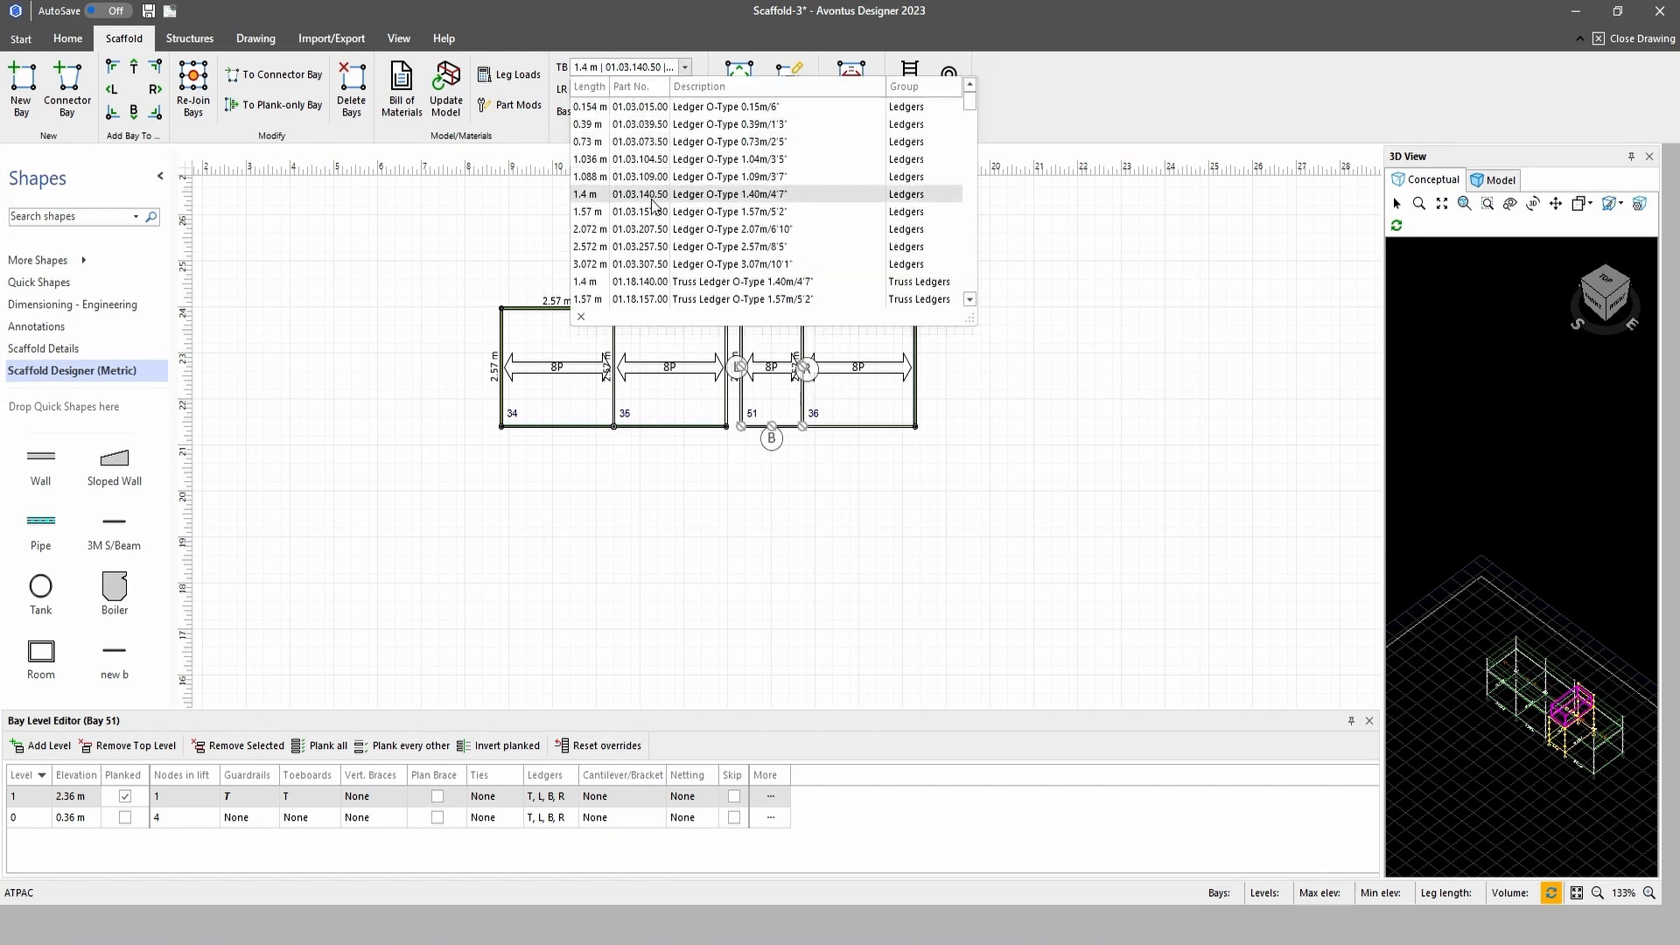
{"action": "left_click", "coordinate": [648, 205]}
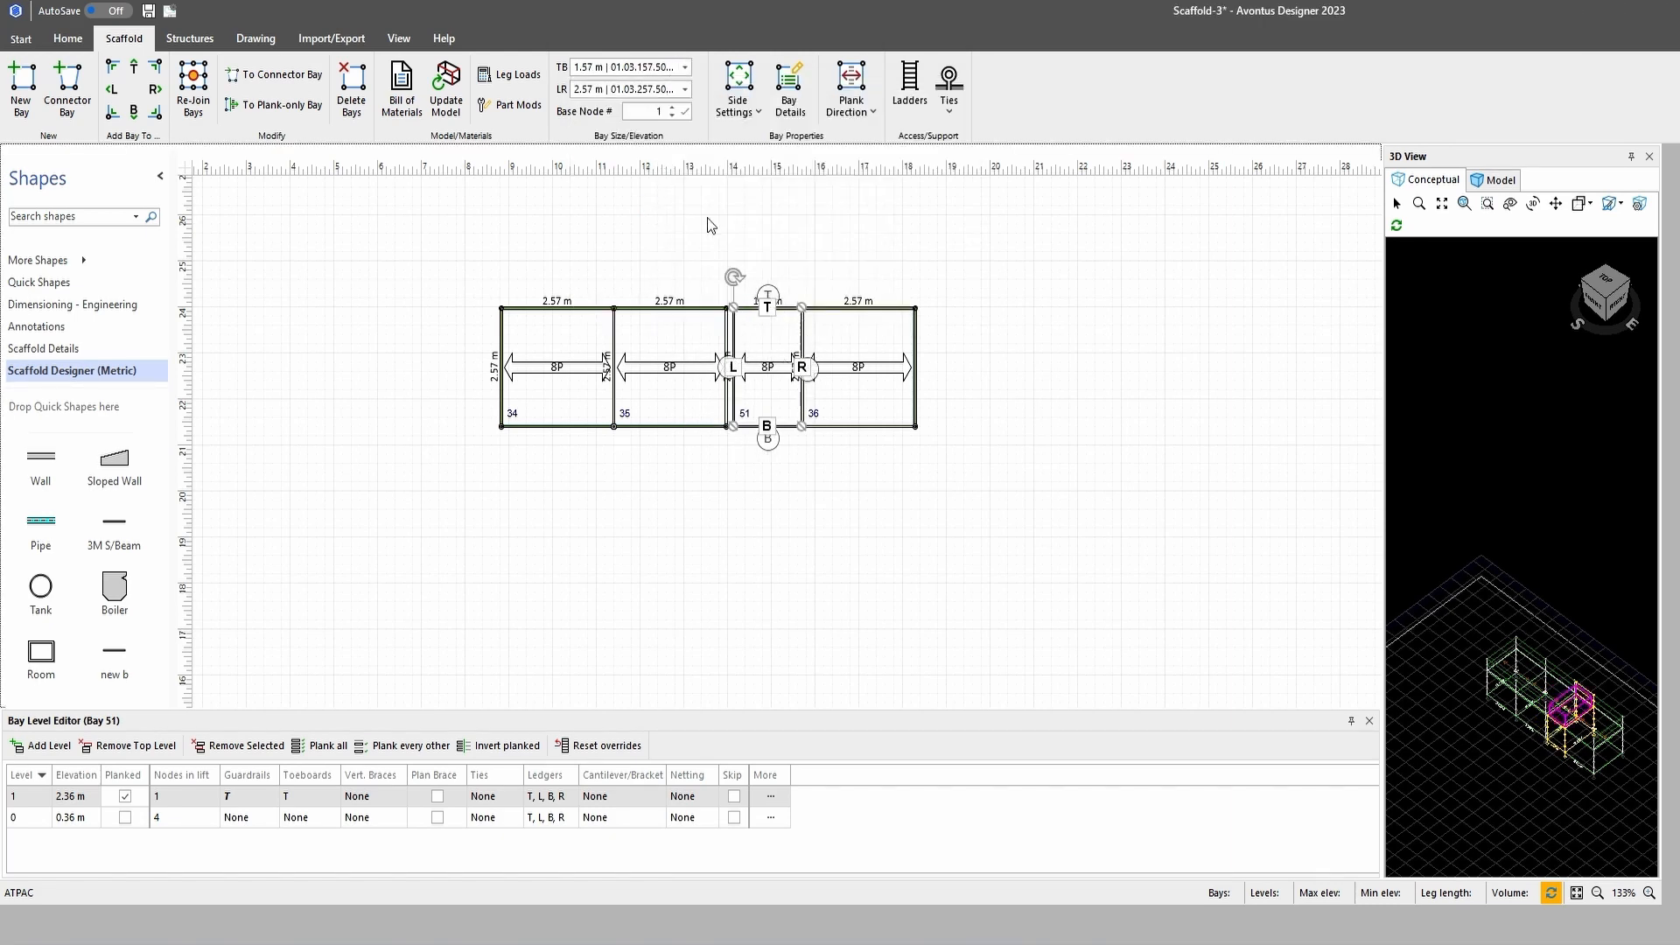
{"action": "left_click", "coordinate": [685, 69]}
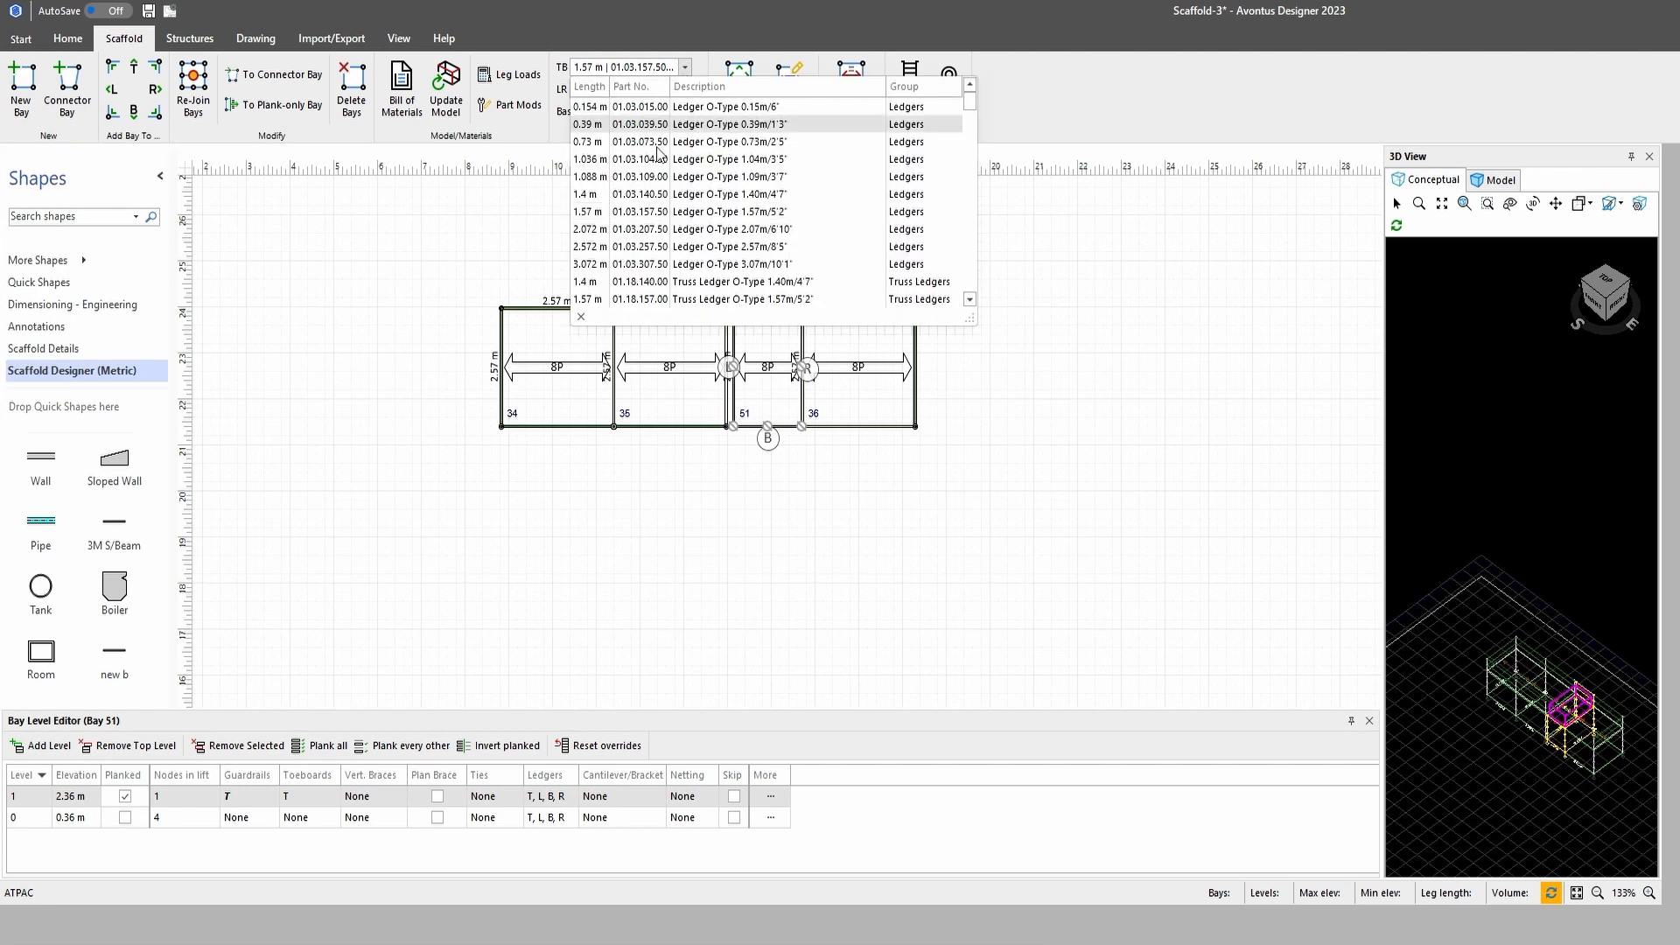
{"action": "left_click", "coordinate": [663, 231]}
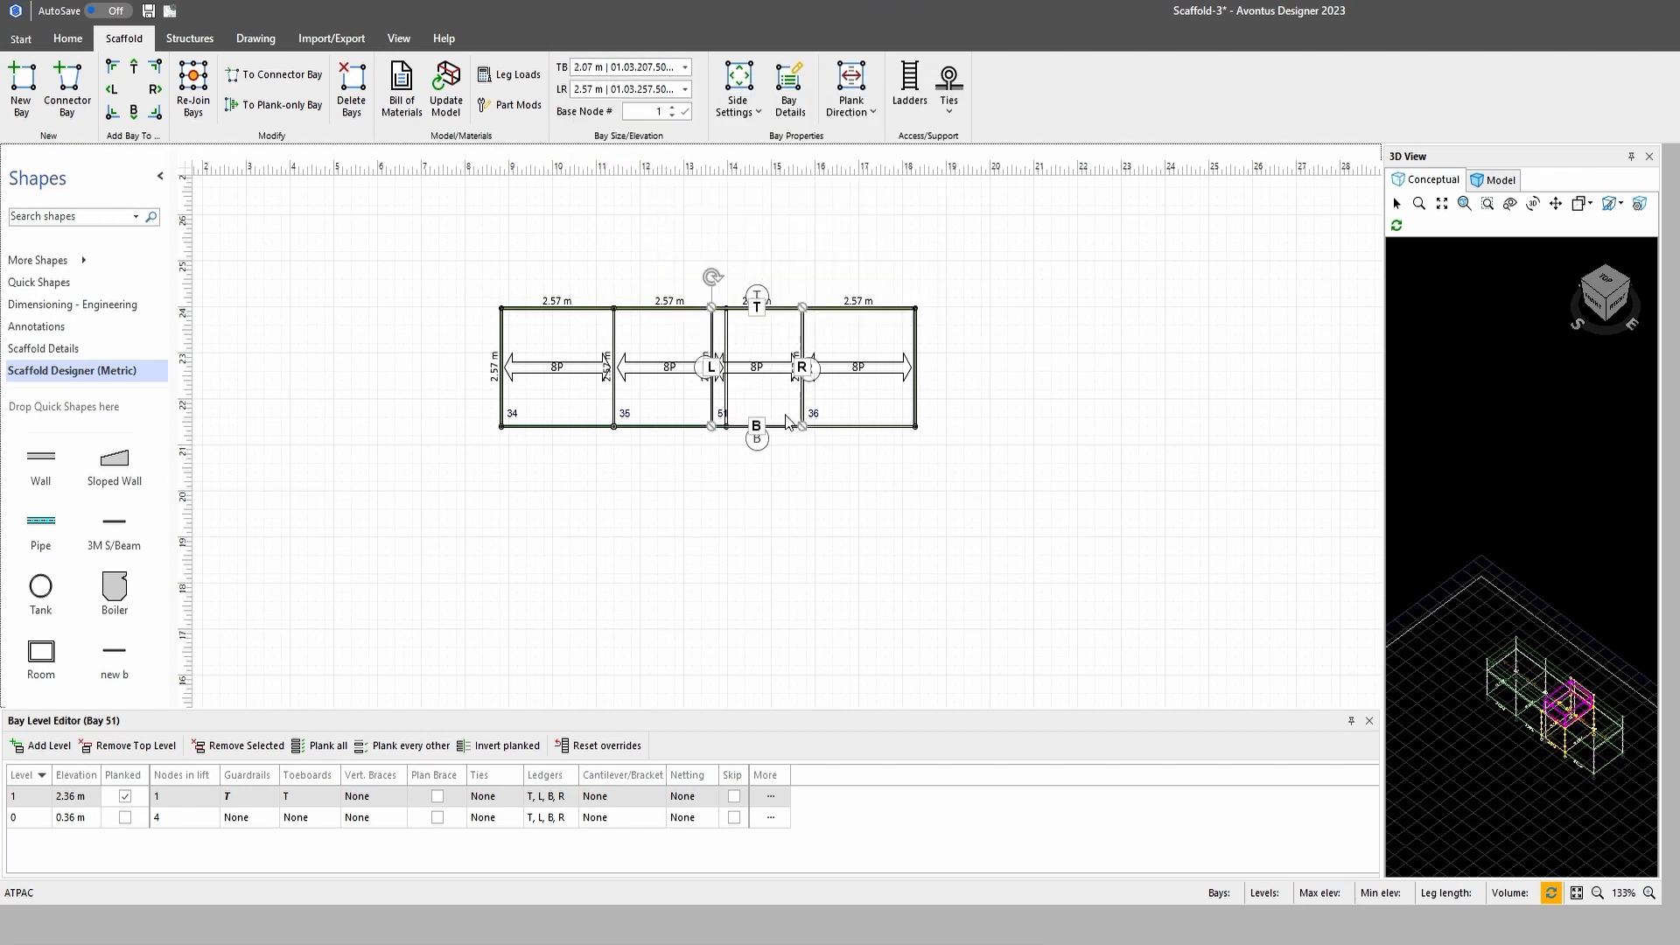
{"action": "key", "text": "Escape"}
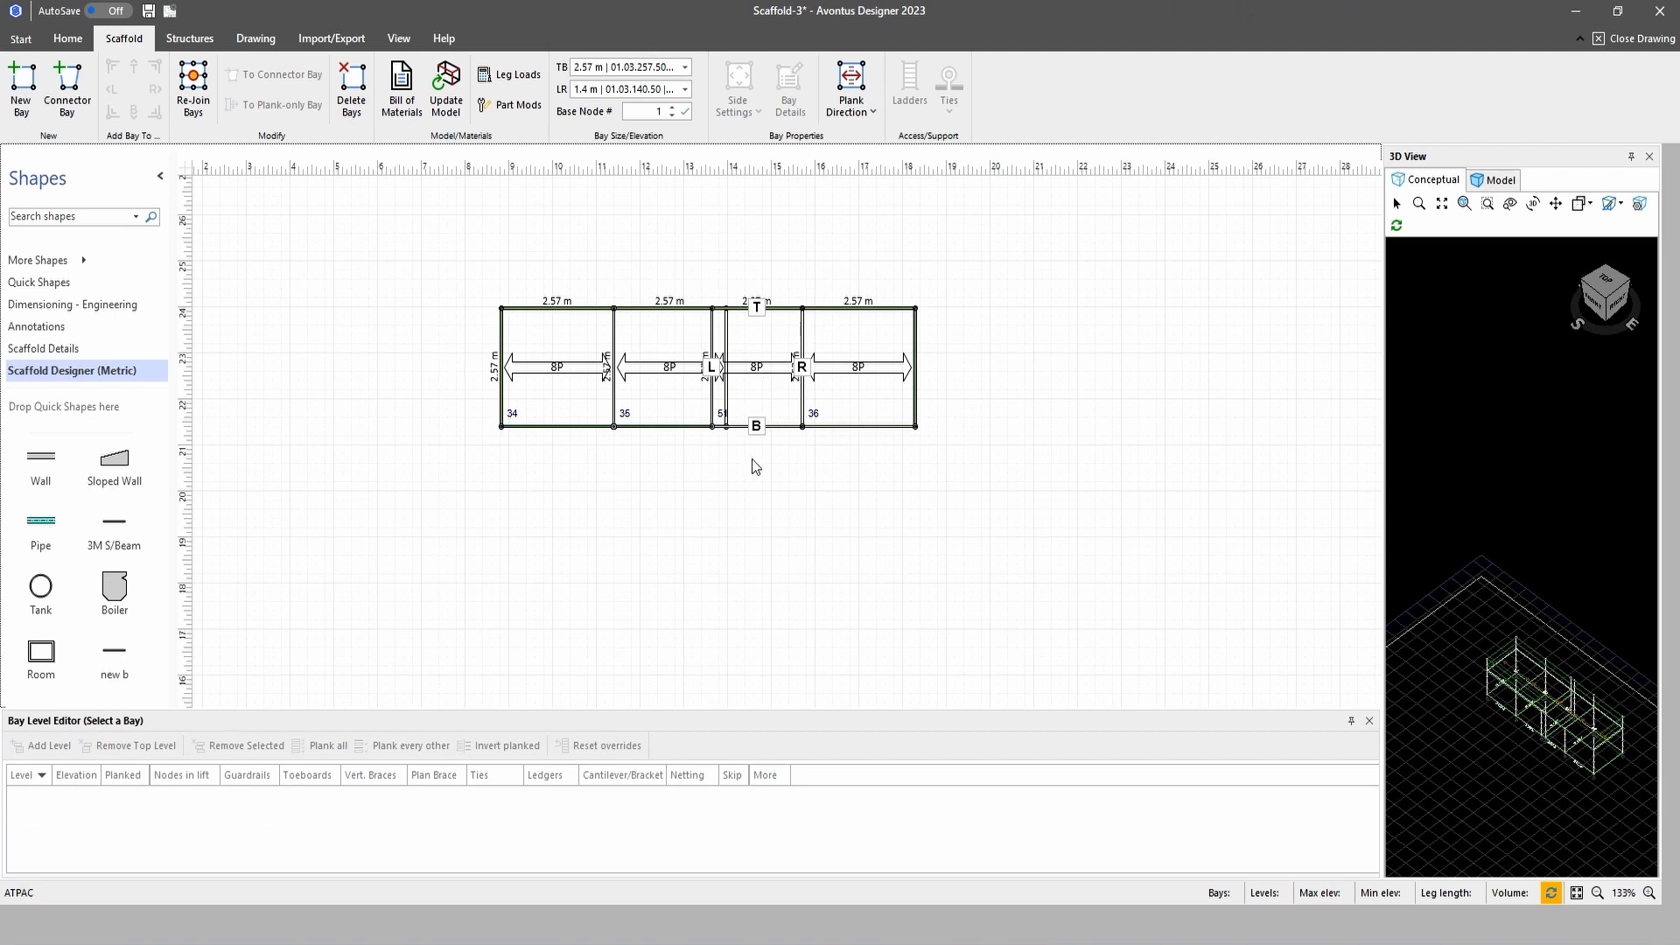
Pull the overlapping bay 51 out of the row and delete it
{"action": "left_click_drag", "start_coordinate": [761, 372], "coordinate": [1114, 543]}
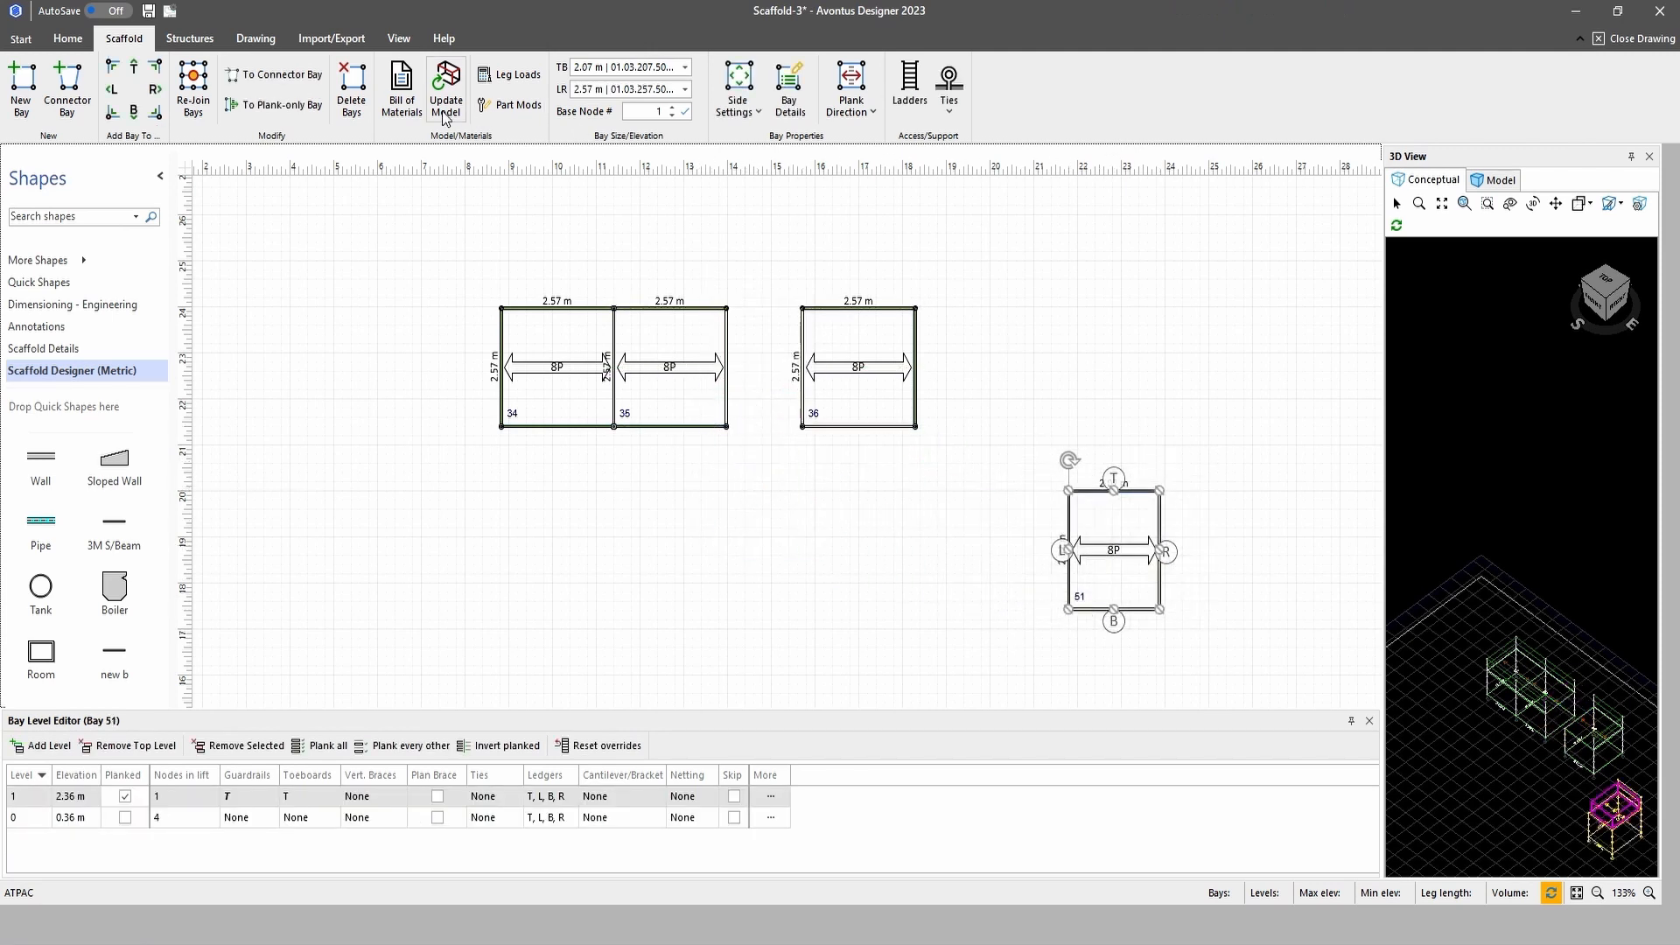
{"action": "left_click", "coordinate": [352, 88]}
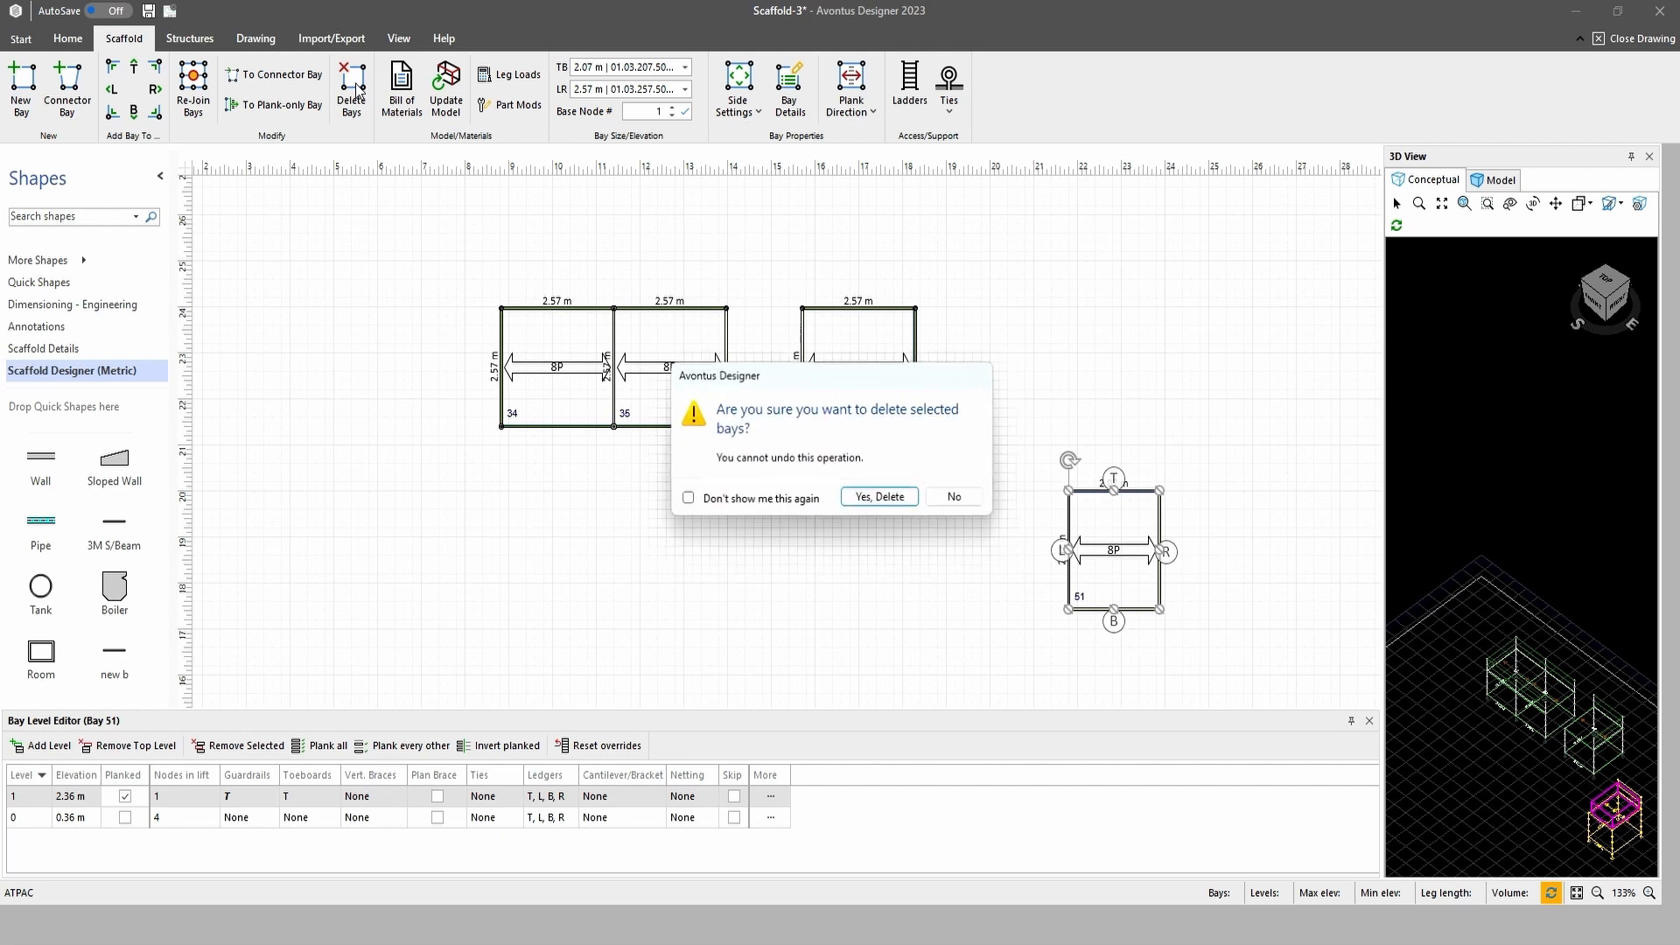
{"action": "left_click", "coordinate": [880, 497]}
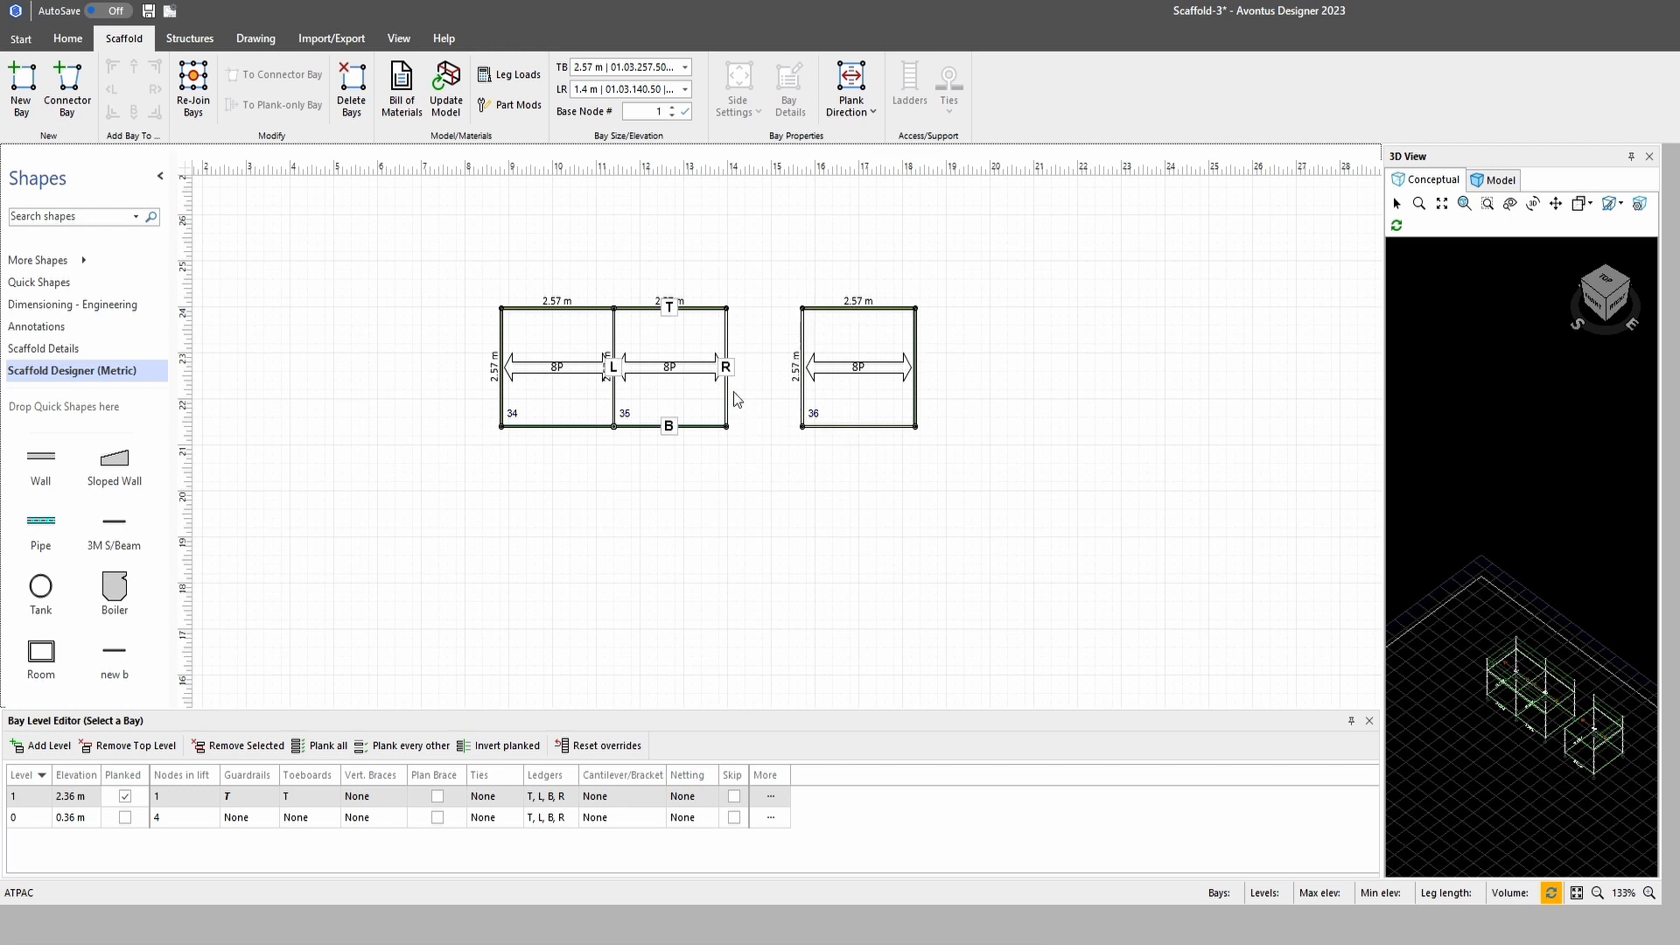
Insert a connector bay in the gap and snap its four corners to the facing corners of bays 35 and 36
{"action": "left_click", "coordinate": [68, 83]}
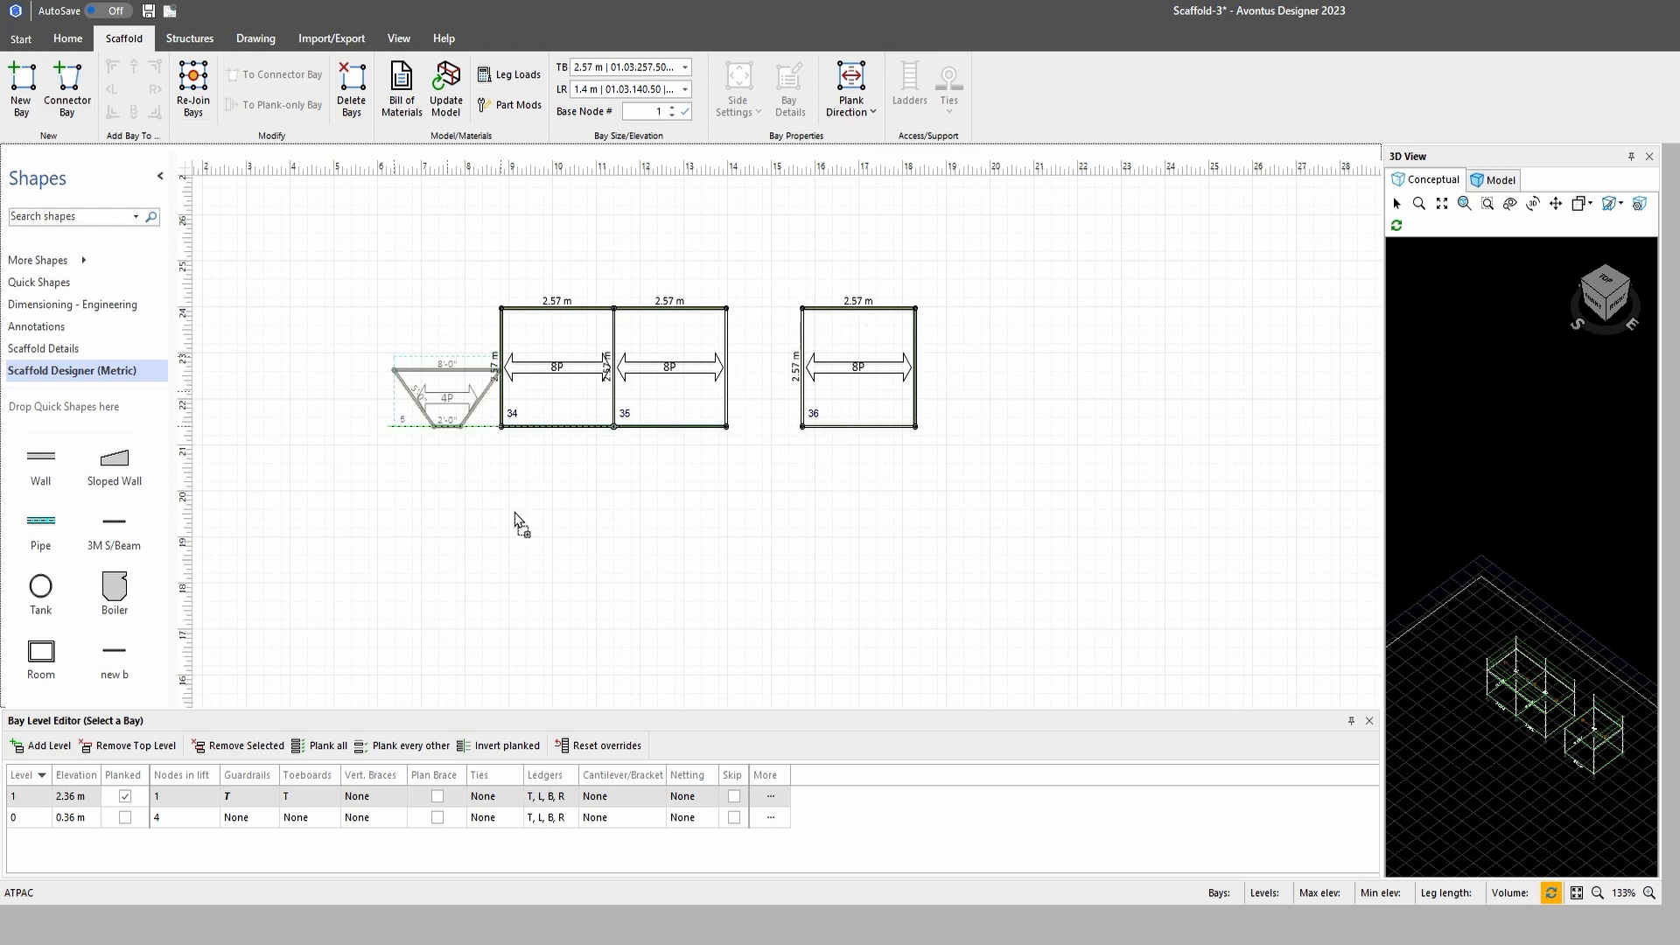
{"action": "left_click", "coordinate": [710, 578]}
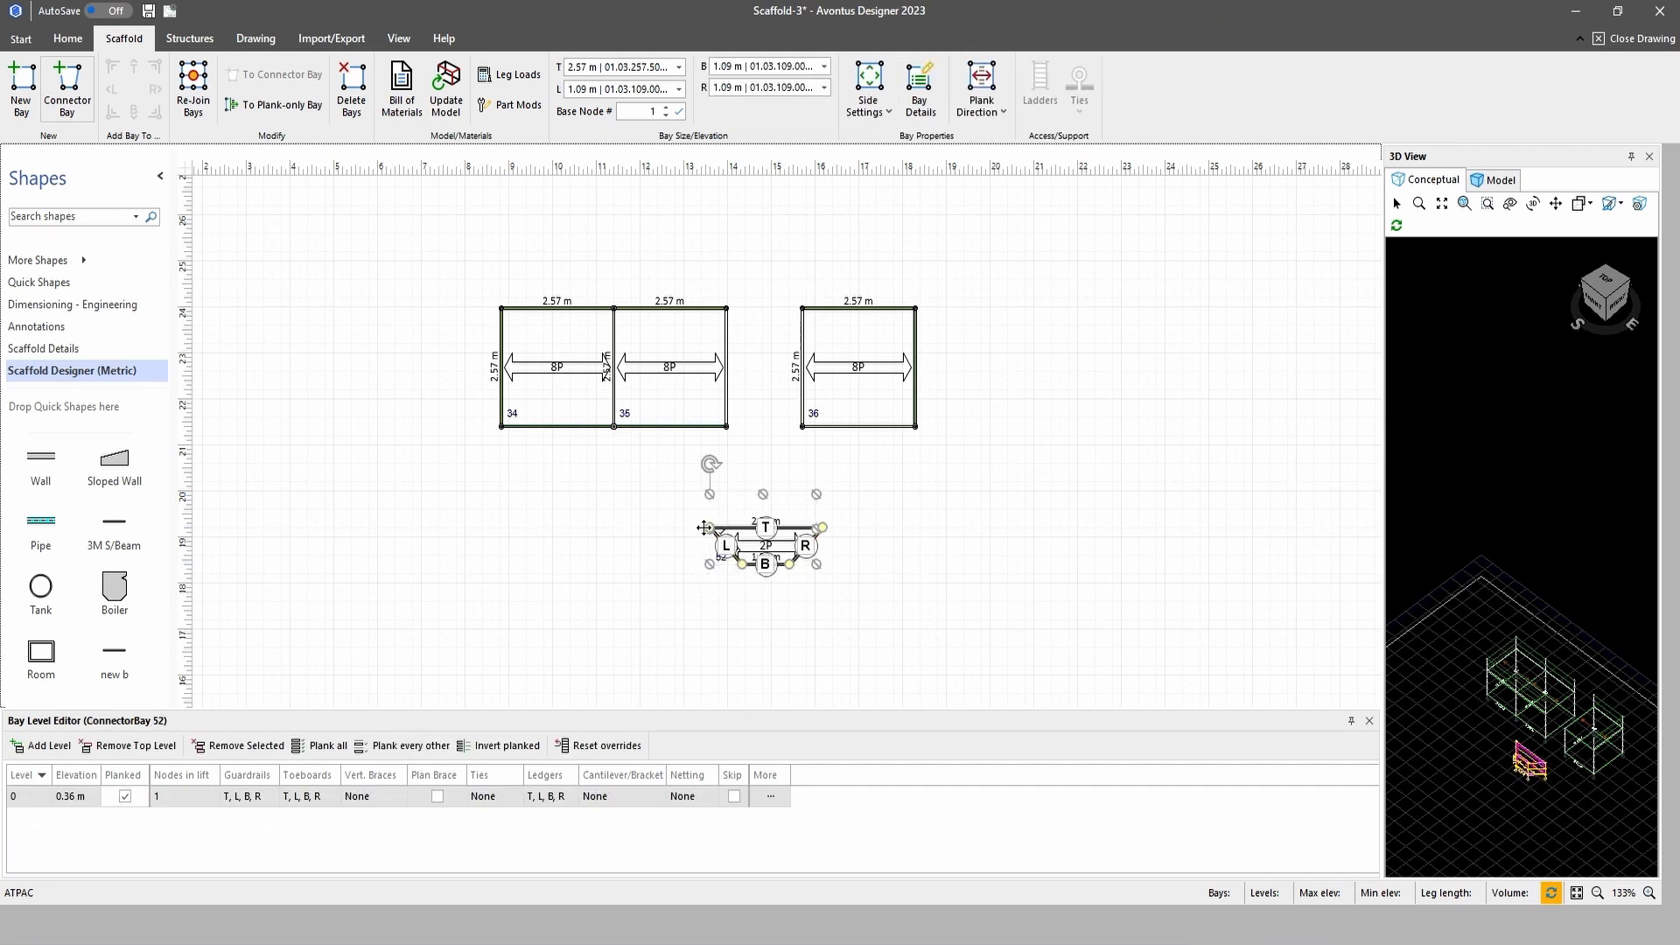
{"action": "left_click_drag", "start_coordinate": [769, 546], "coordinate": [726, 307]}
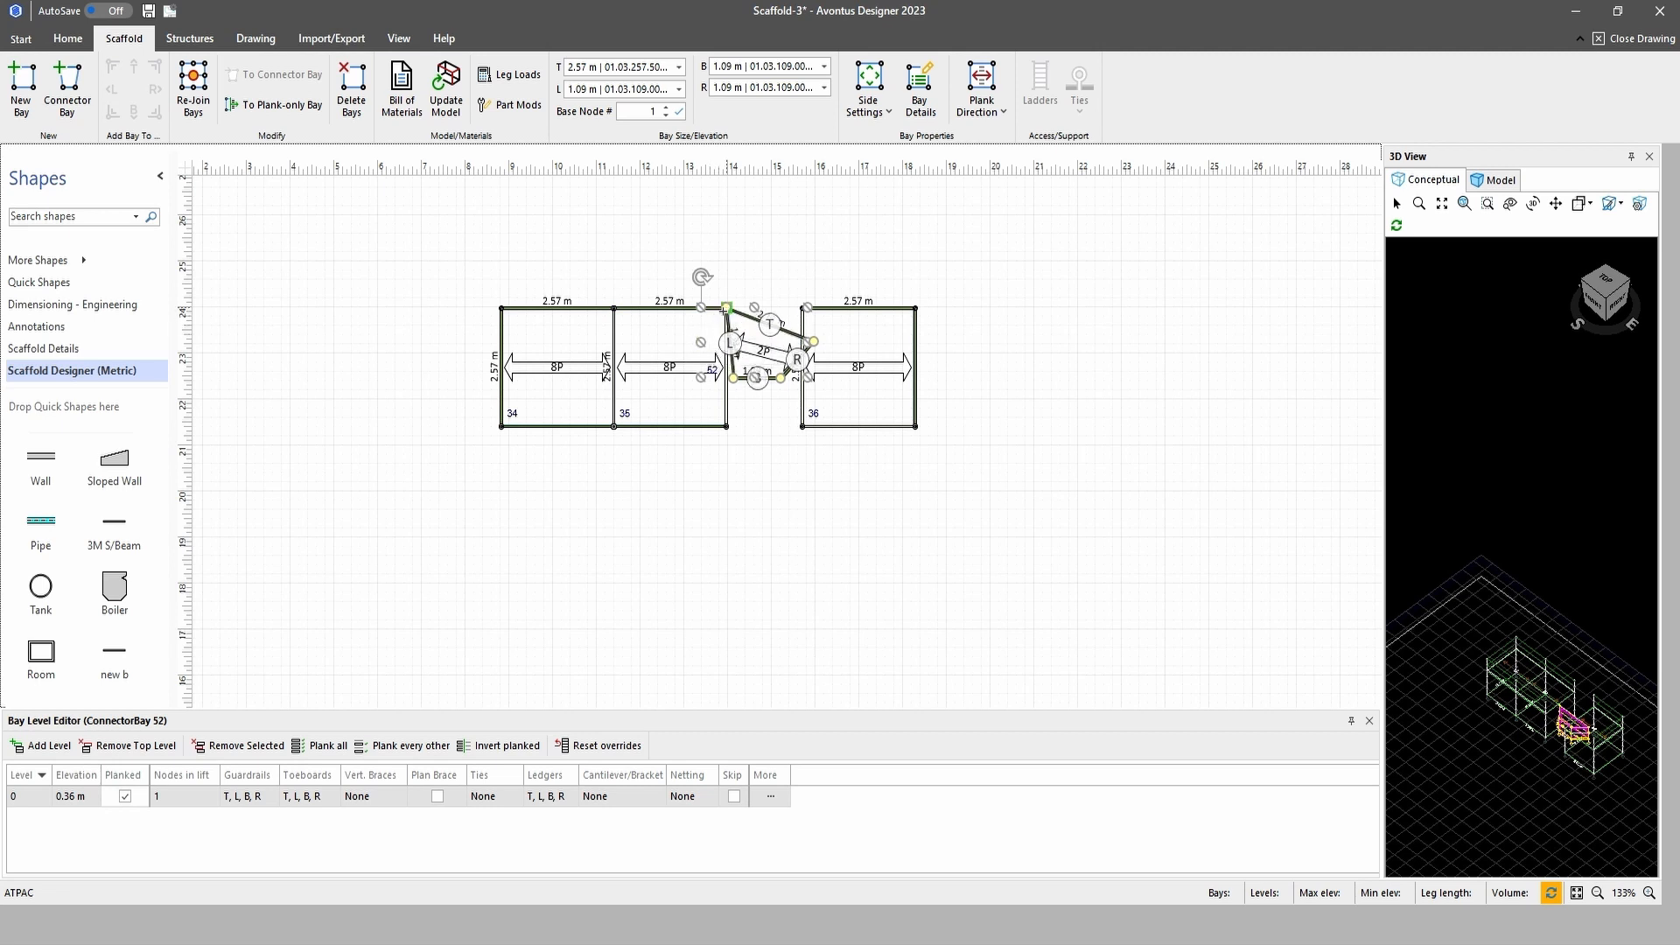
{"action": "left_click_drag", "start_coordinate": [728, 385], "coordinate": [727, 426]}
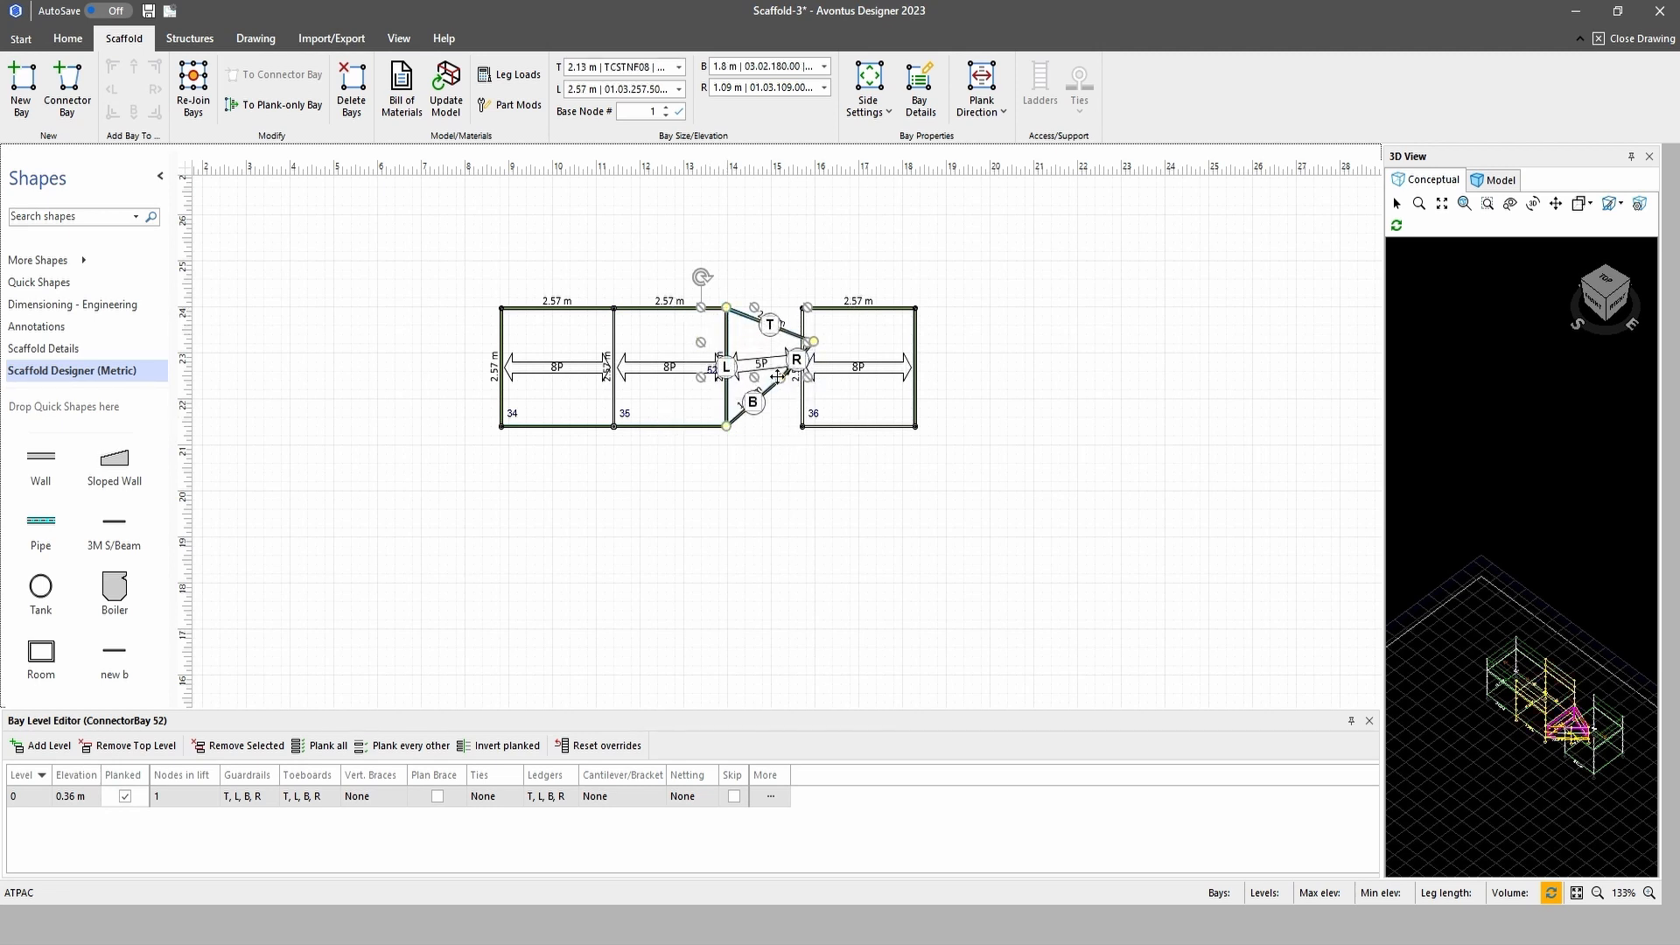
{"action": "left_click_drag", "start_coordinate": [777, 376], "coordinate": [802, 426]}
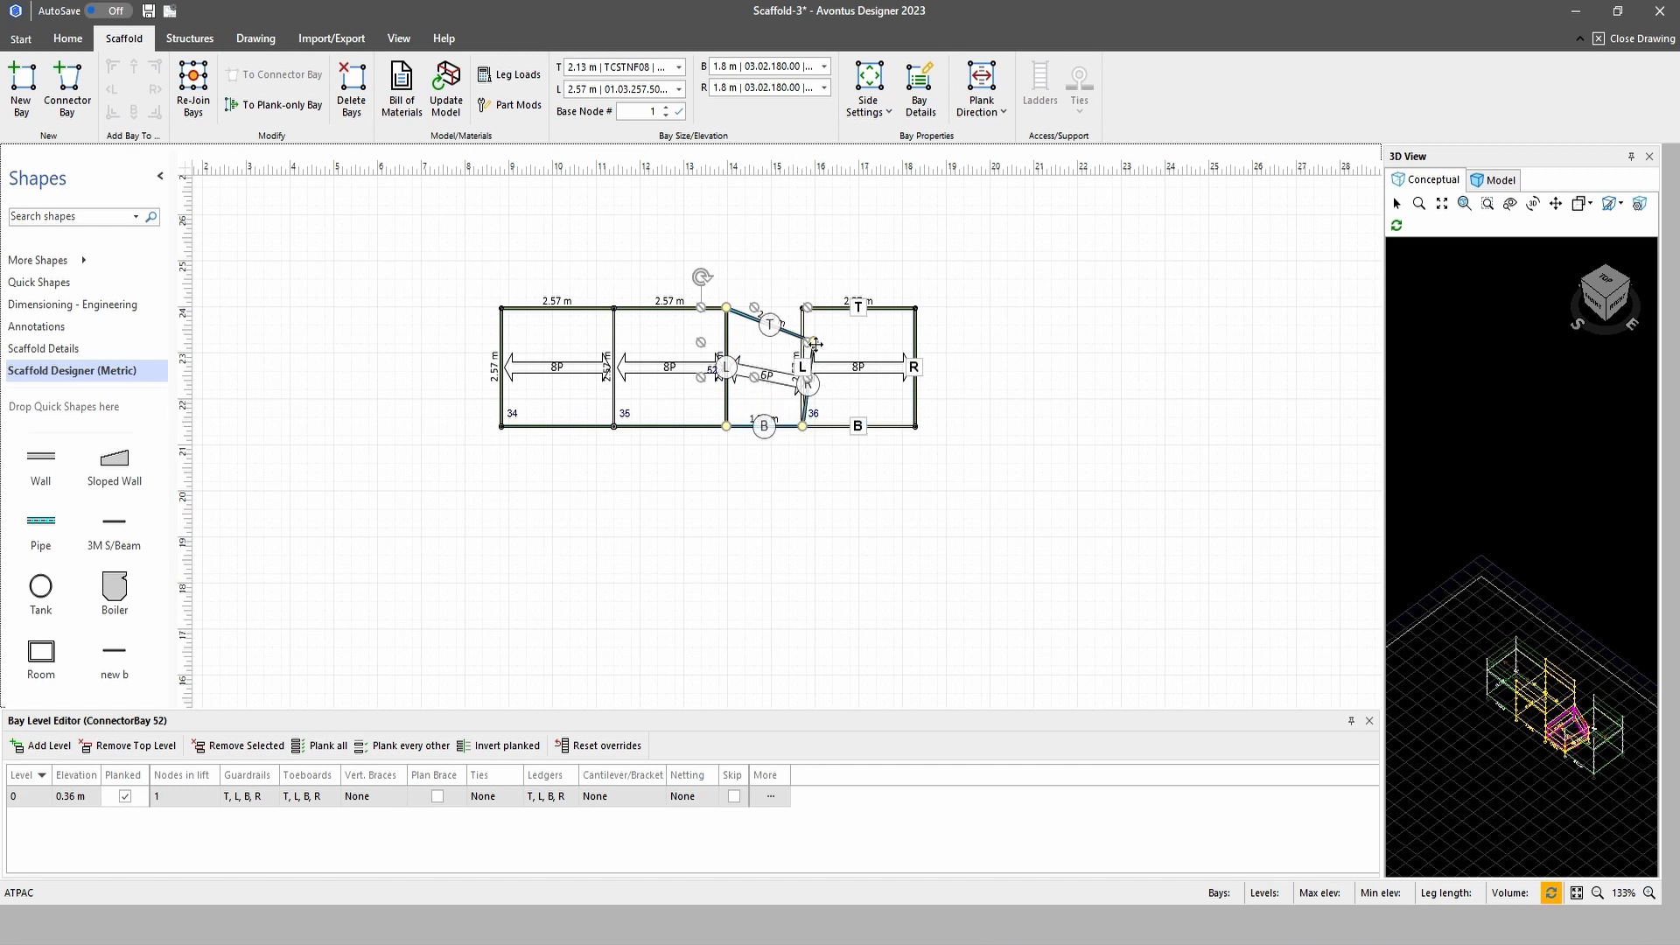
{"action": "left_click_drag", "start_coordinate": [813, 342], "coordinate": [803, 308]}
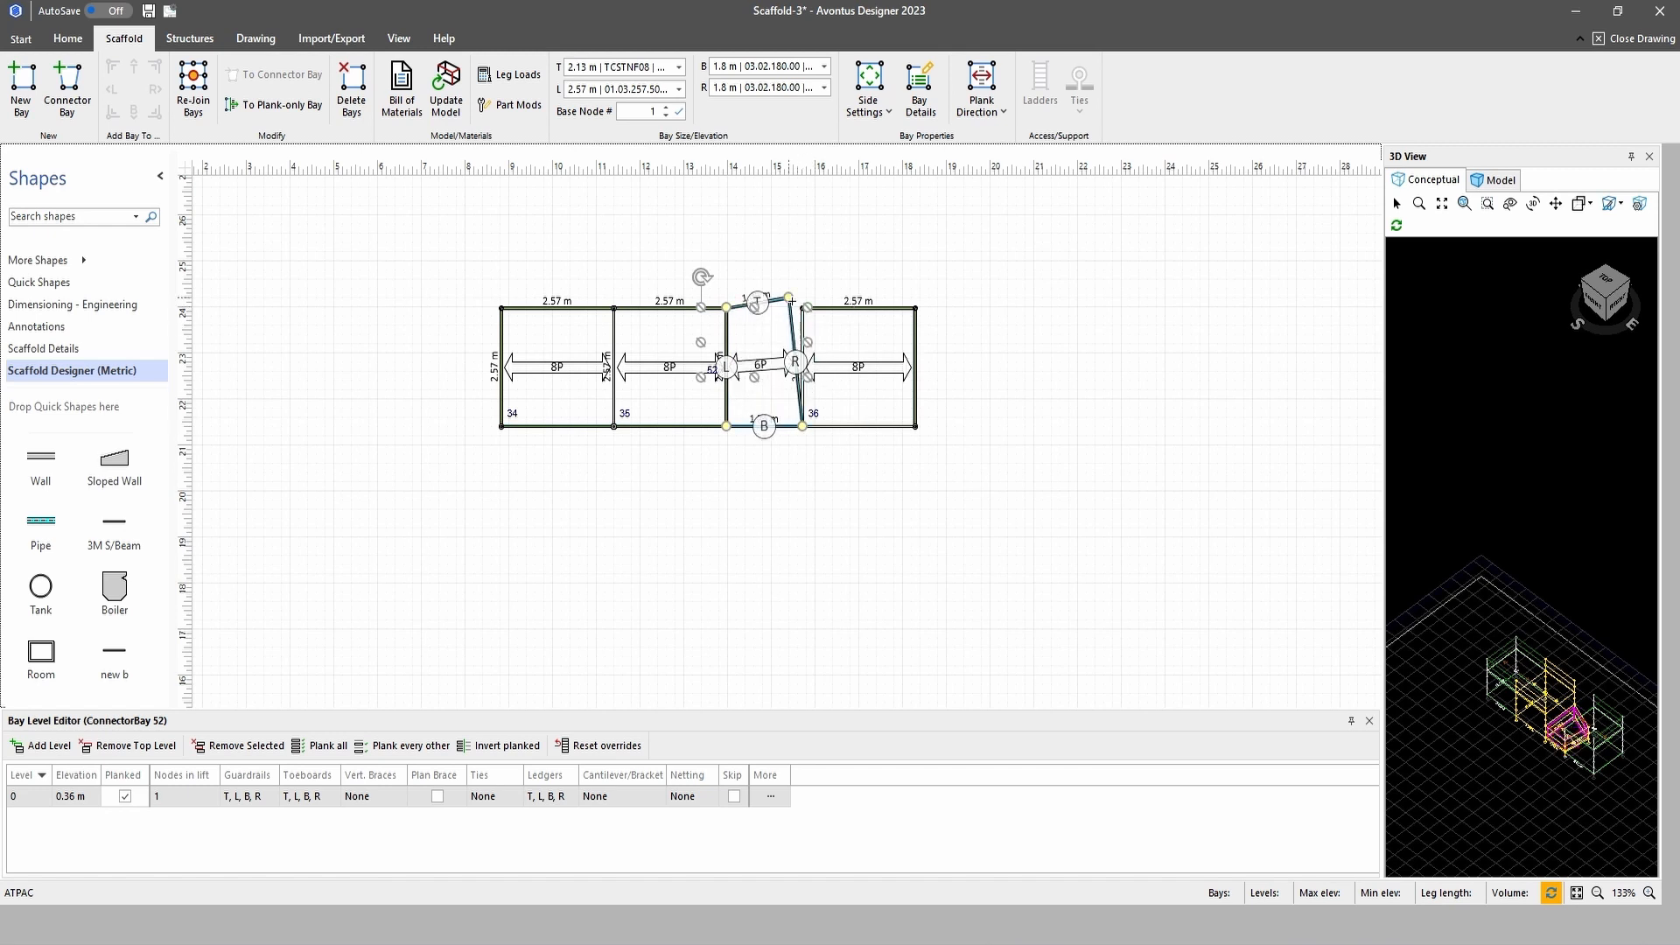
{"action": "left_click", "coordinate": [780, 474]}
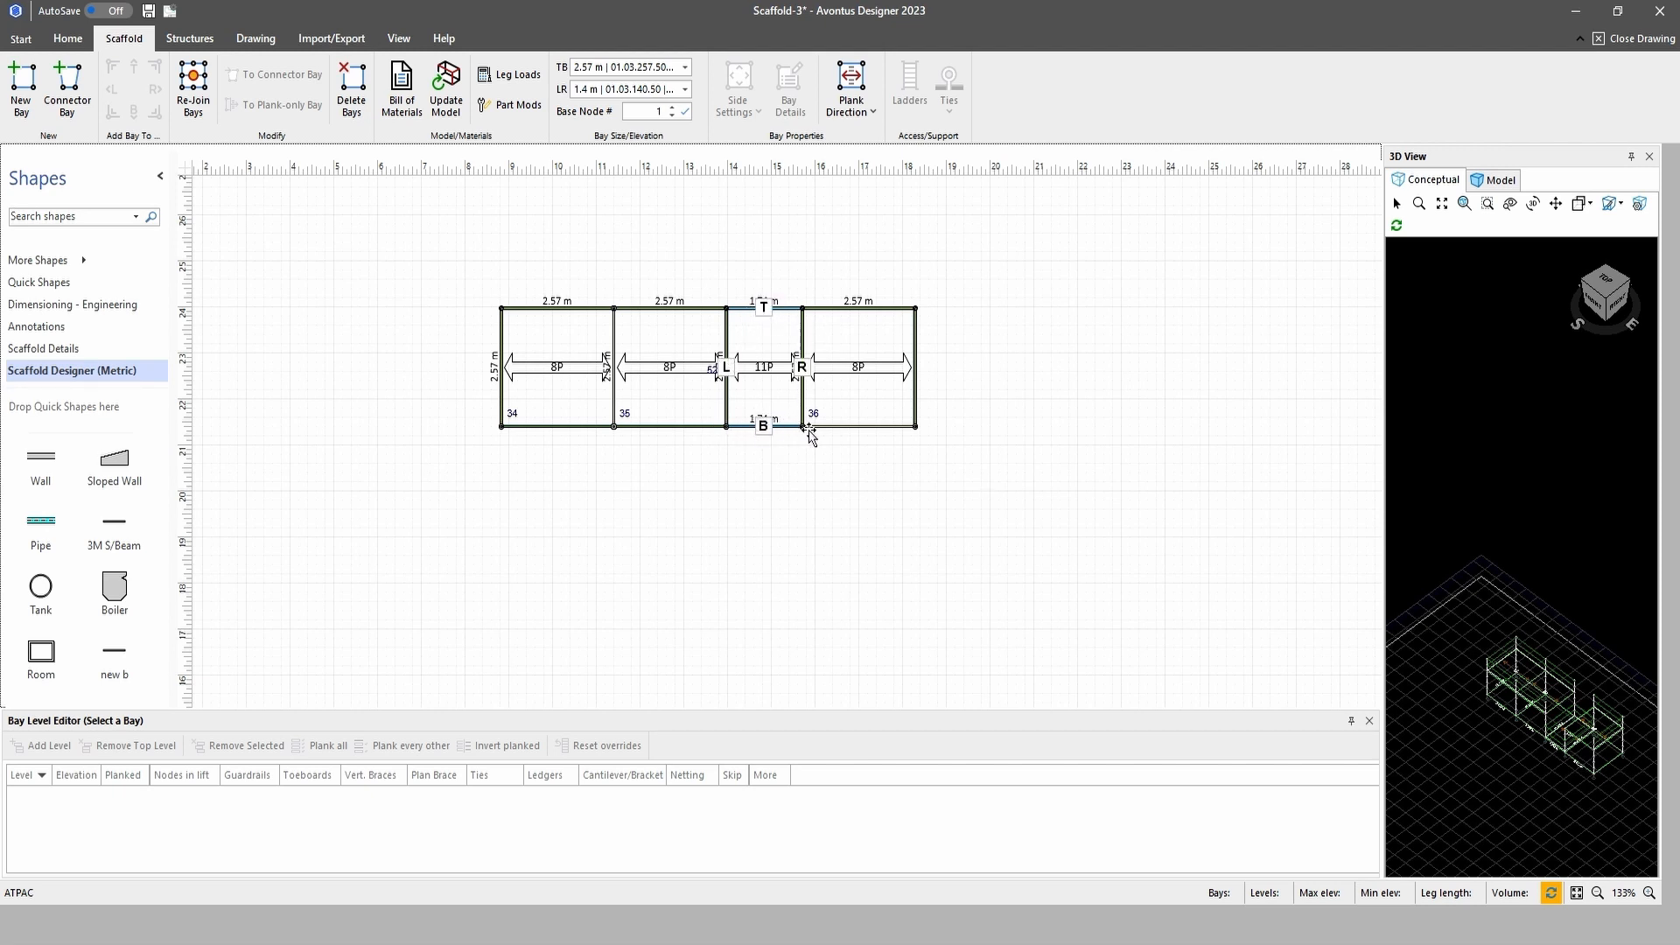
Re-join all four bays of the row and show the built 3D model
{"action": "mouse_move", "coordinate": [477, 483]}
{"action": "left_mouse_down"}
{"action": "mouse_move", "coordinate": [892, 248]}
{"action": "mouse_move", "coordinate": [979, 303]}
{"action": "left_mouse_up"}
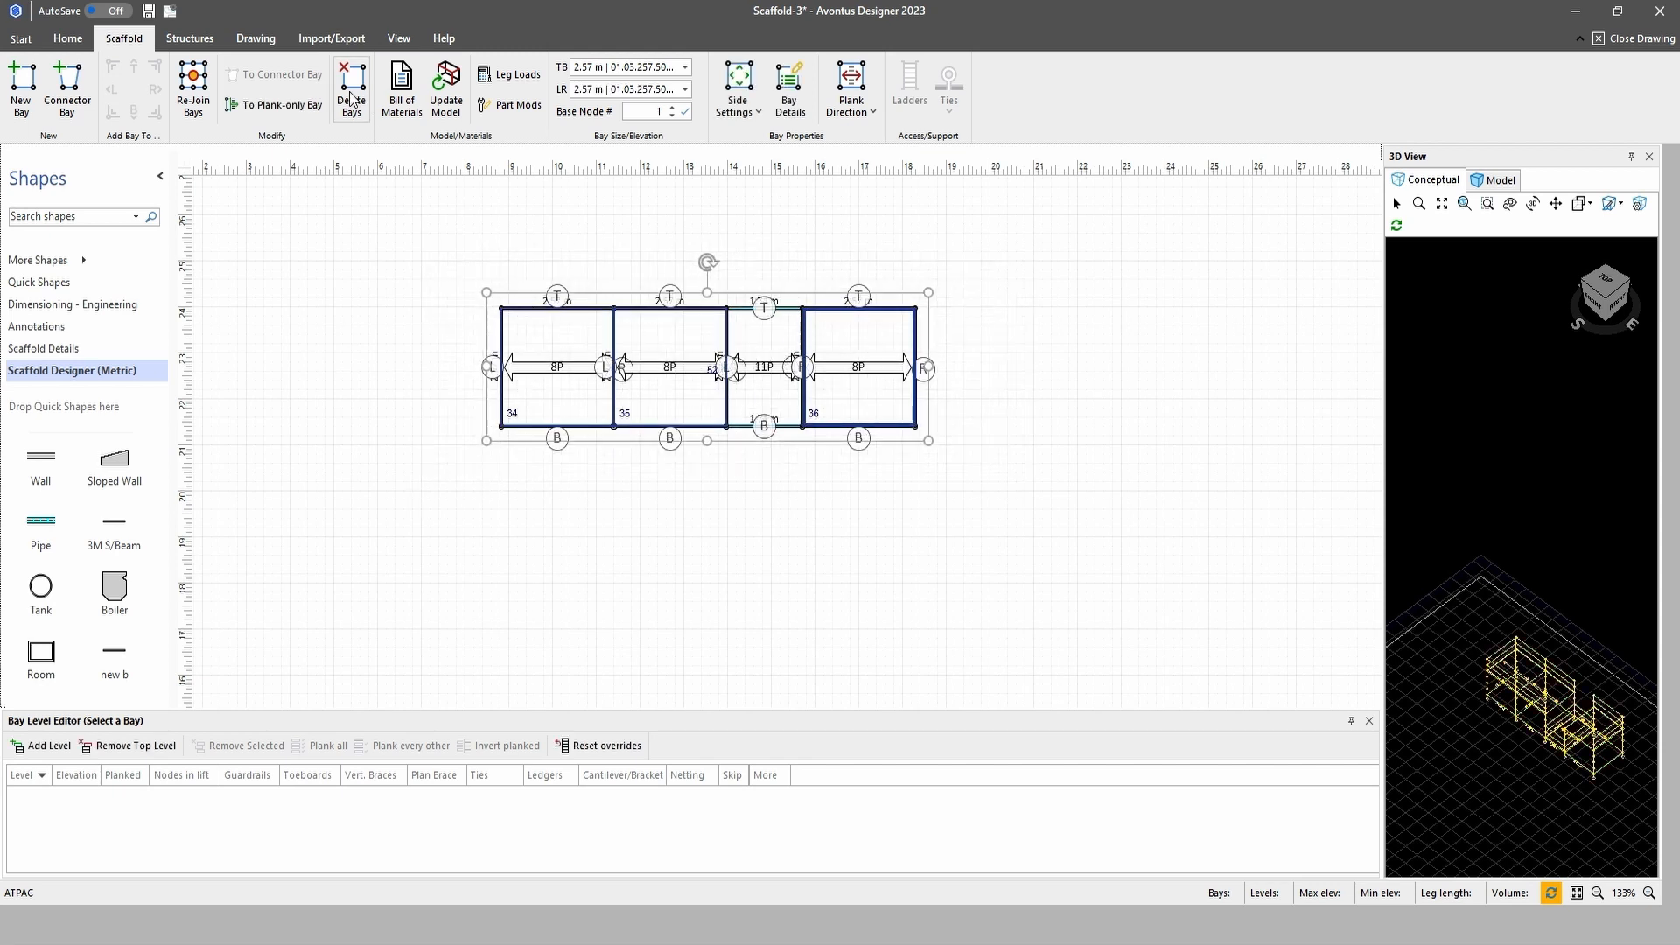
{"action": "left_click", "coordinate": [194, 87]}
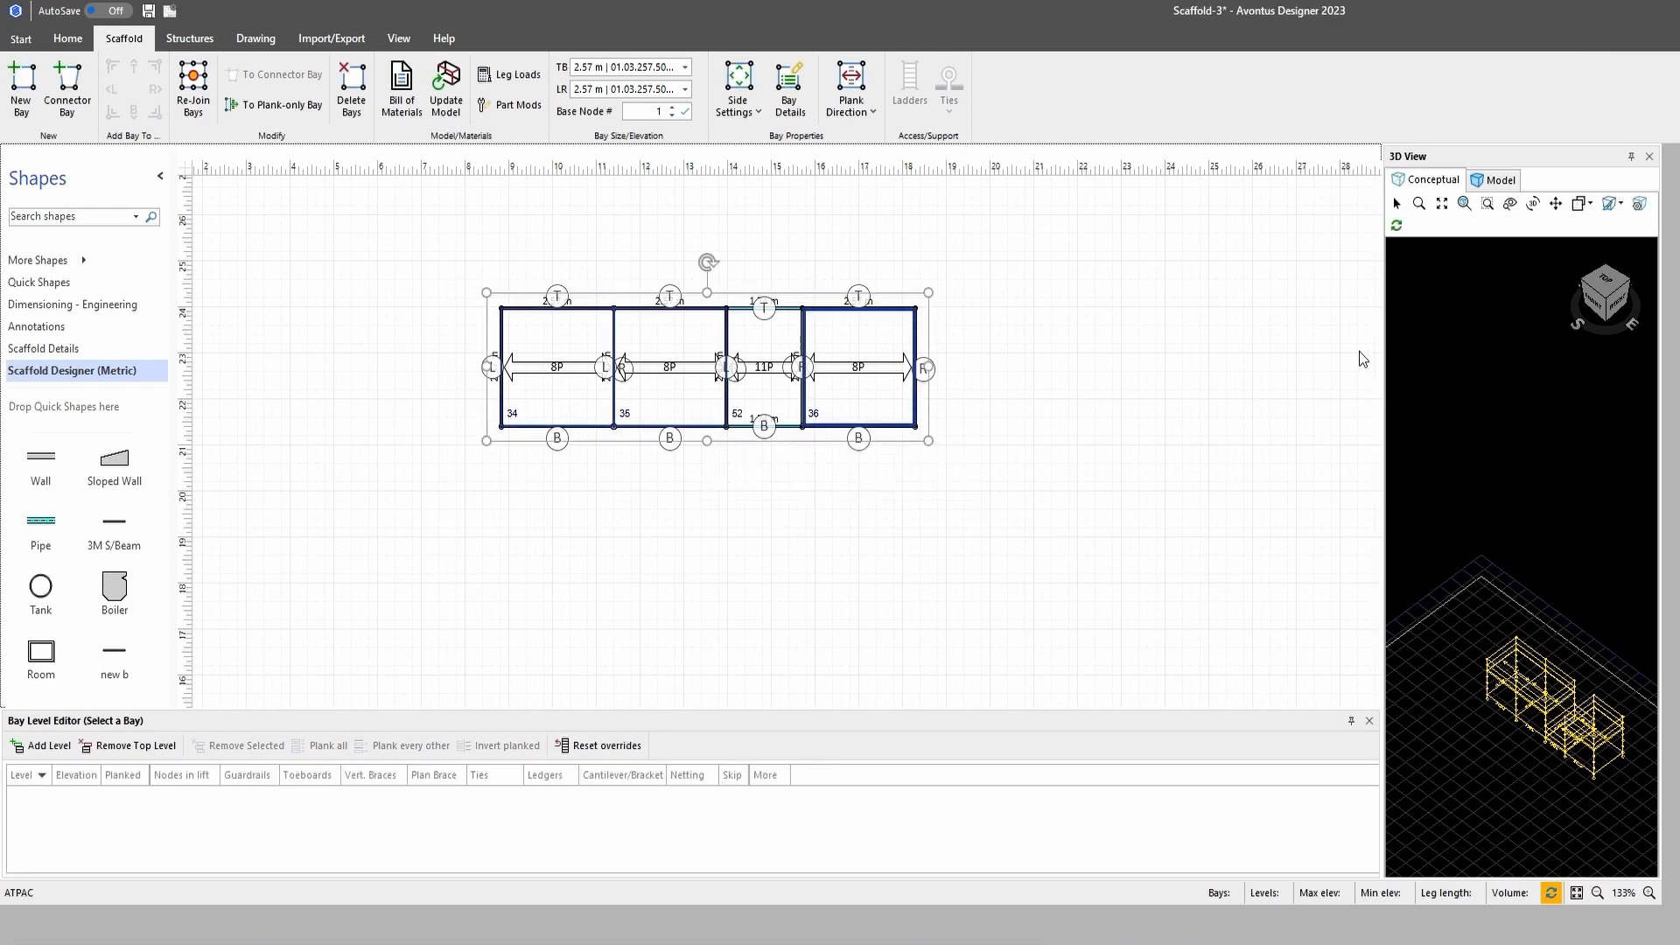
{"action": "left_click", "coordinate": [1498, 180]}
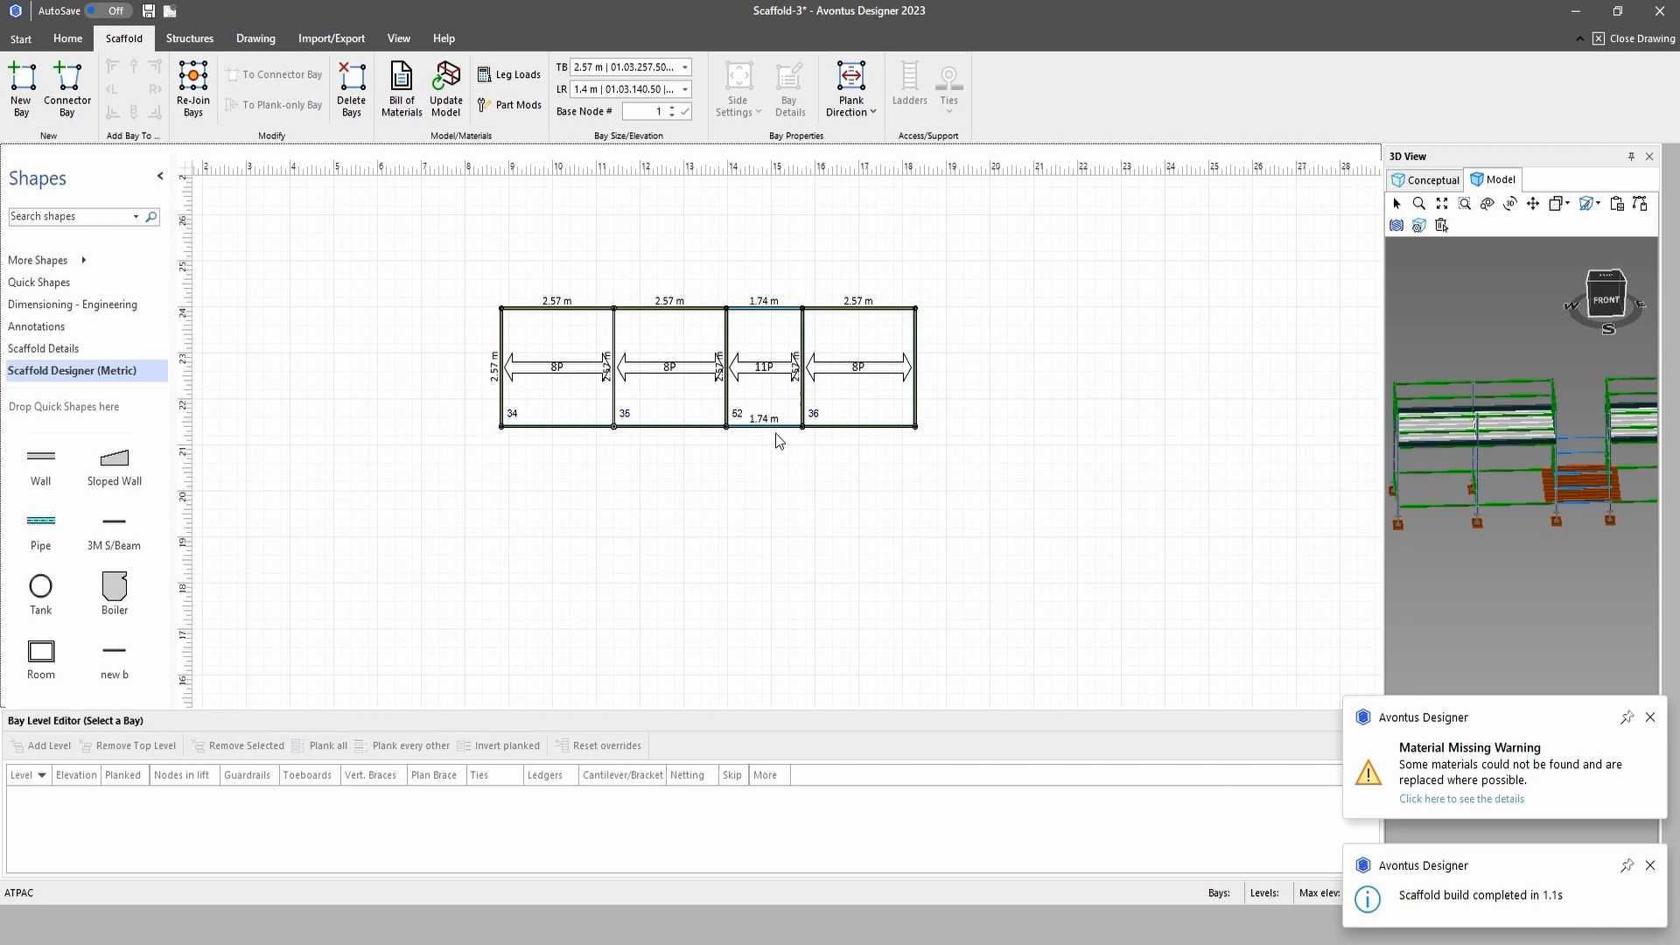
Pull connector bay 52 out of the gap and delete it
{"action": "mouse_move", "coordinate": [764, 381]}
{"action": "left_click_drag", "start_coordinate": [764, 381], "coordinate": [481, 592]}
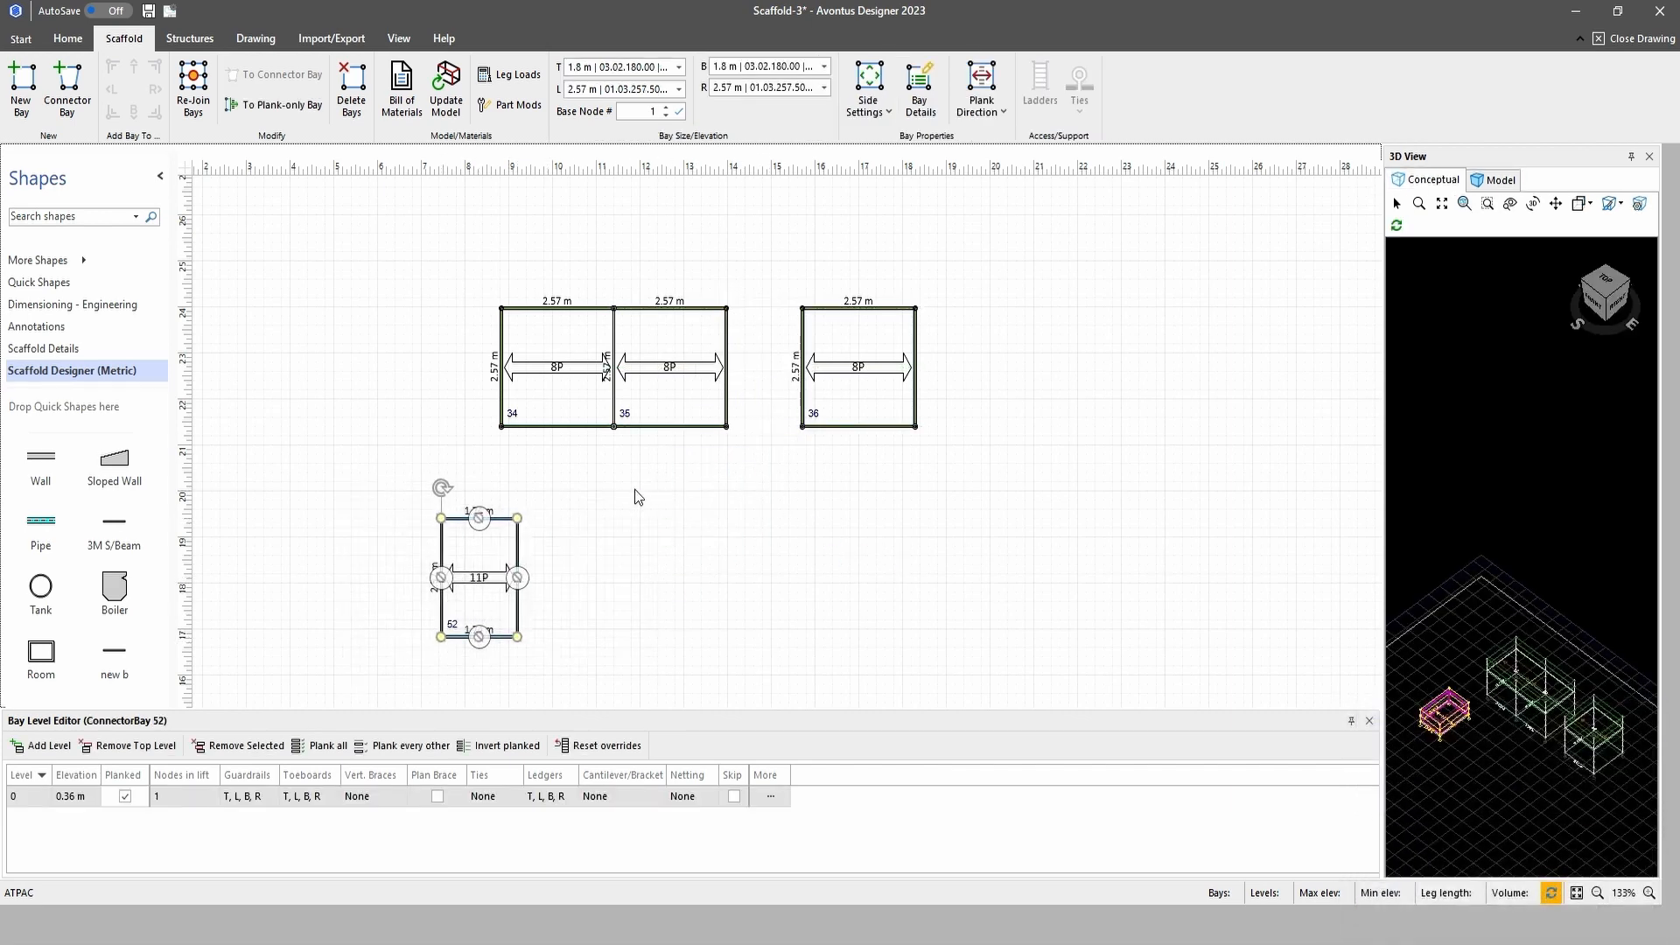
{"action": "left_click", "coordinate": [351, 103]}
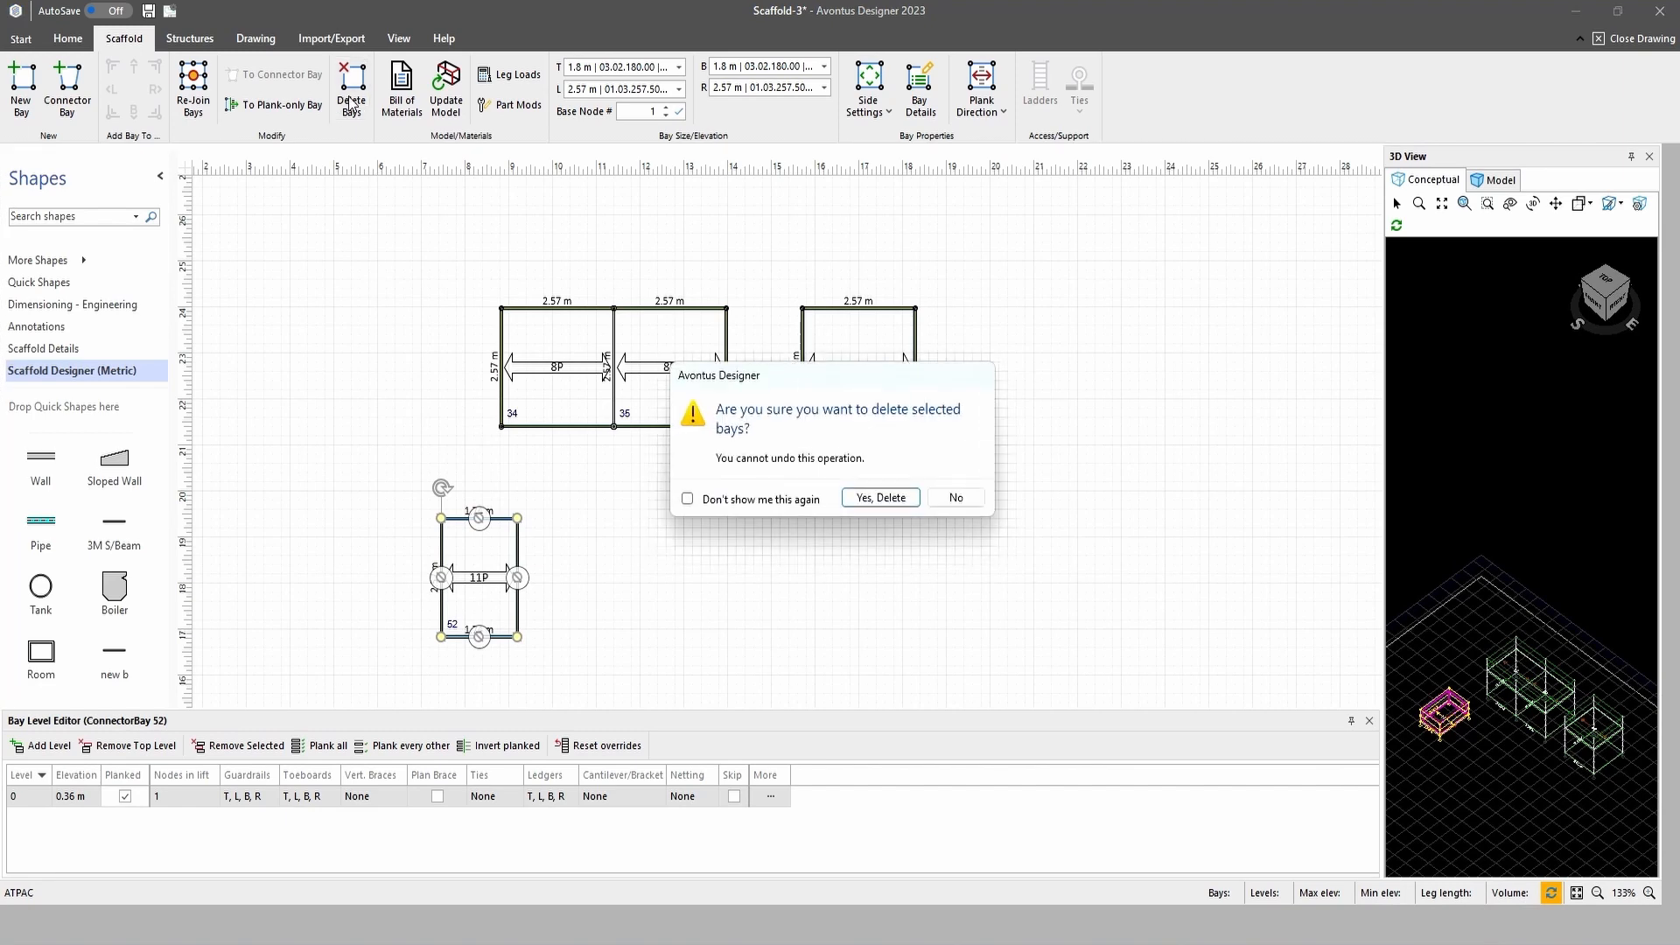
{"action": "left_click", "coordinate": [880, 498]}
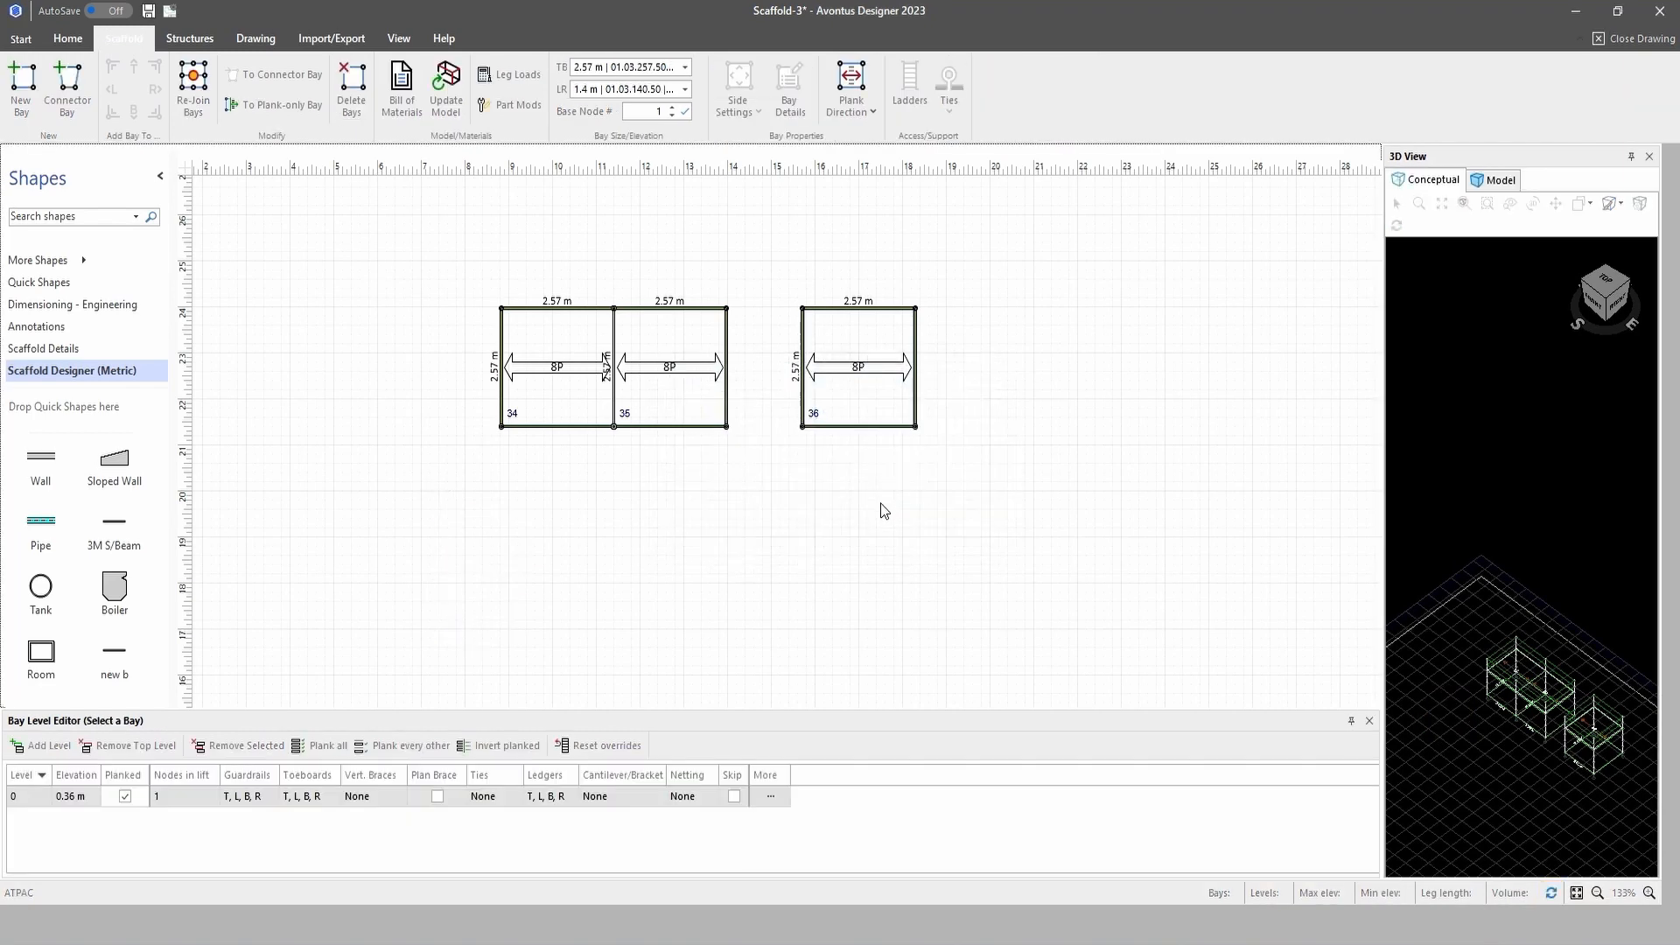
Add a regular bay on side L of bay 36, move it below the row and convert it to a connector bay
{"action": "left_click", "coordinate": [820, 361]}
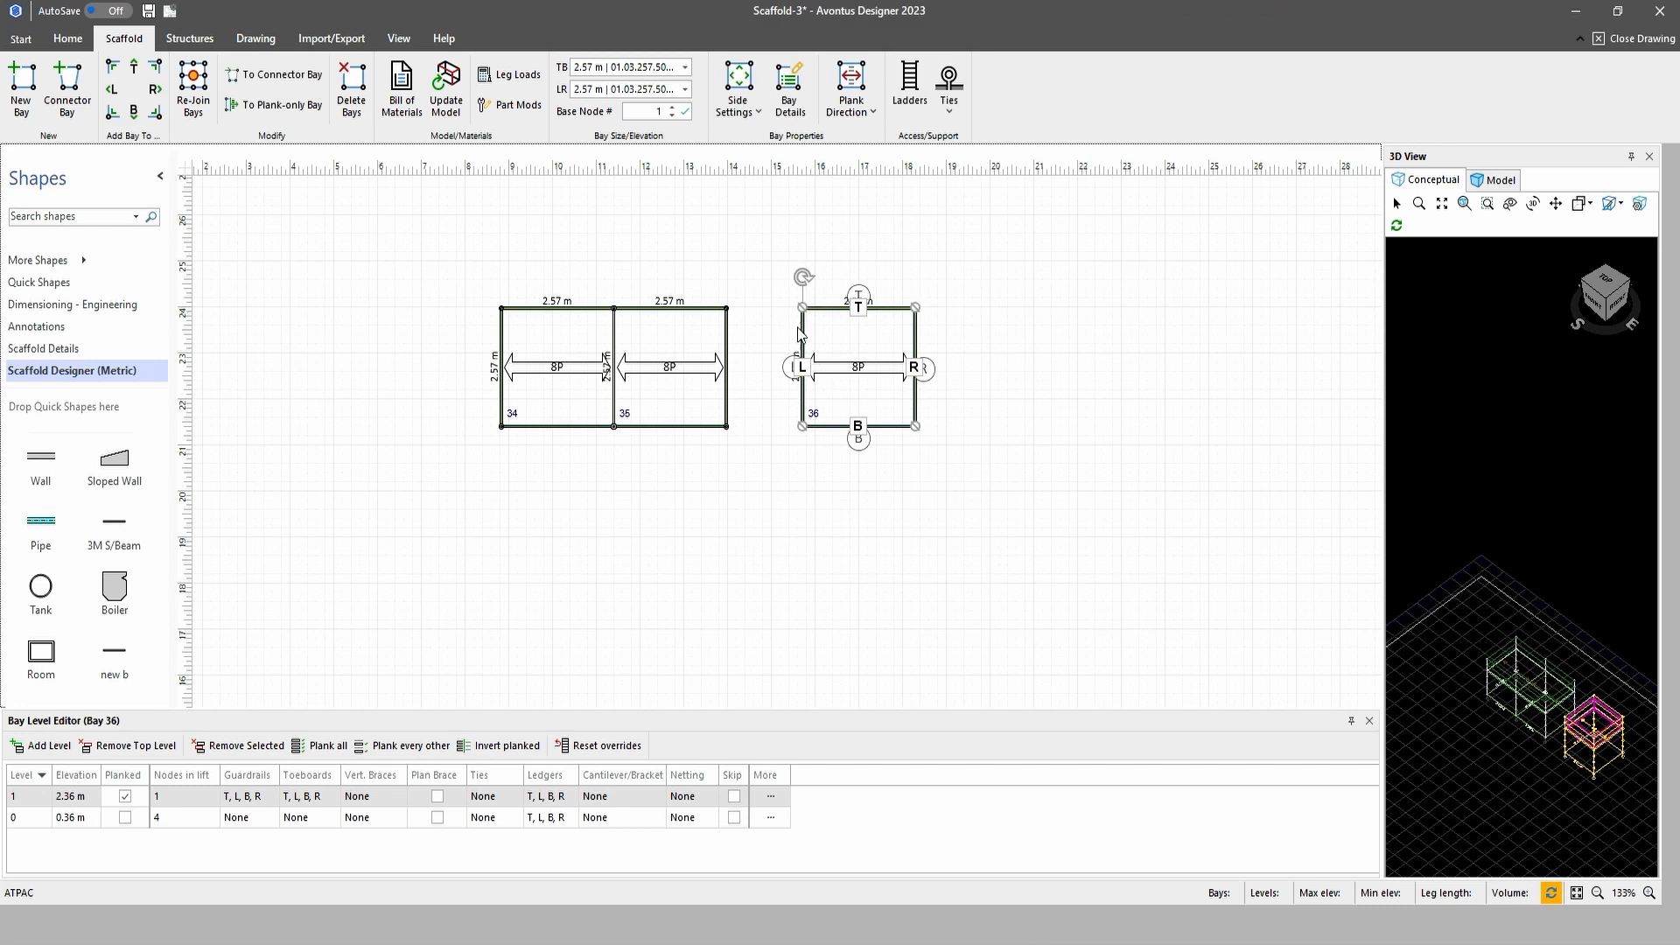
{"action": "left_click", "coordinate": [112, 91]}
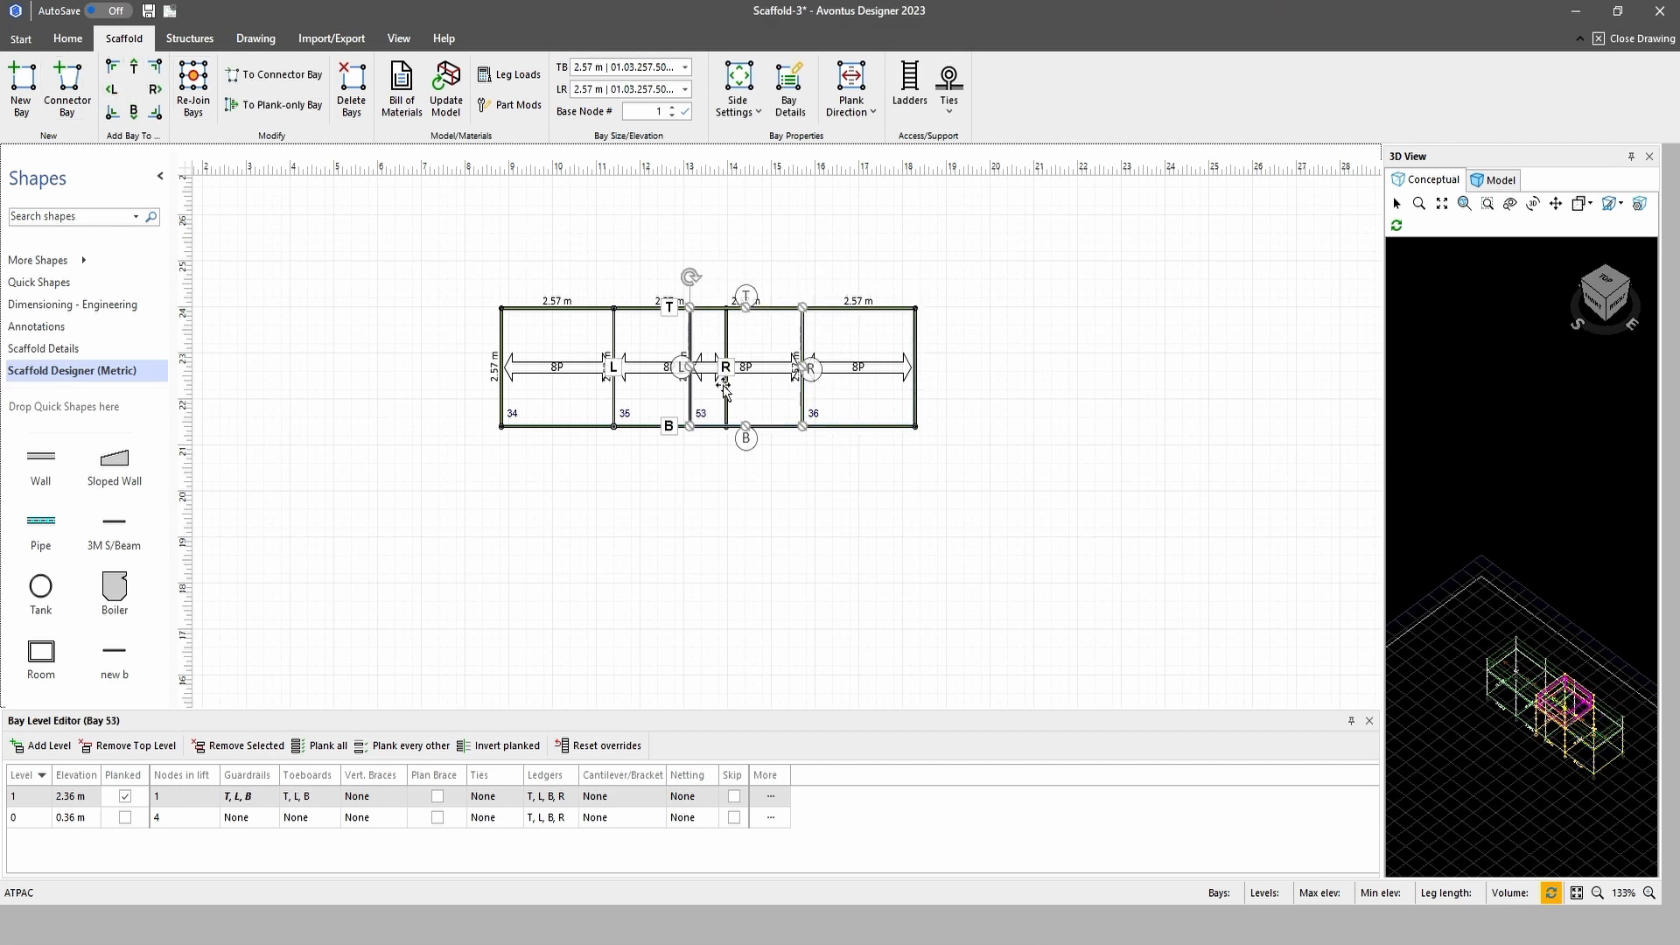
{"action": "left_click_drag", "start_coordinate": [769, 389], "coordinate": [759, 545]}
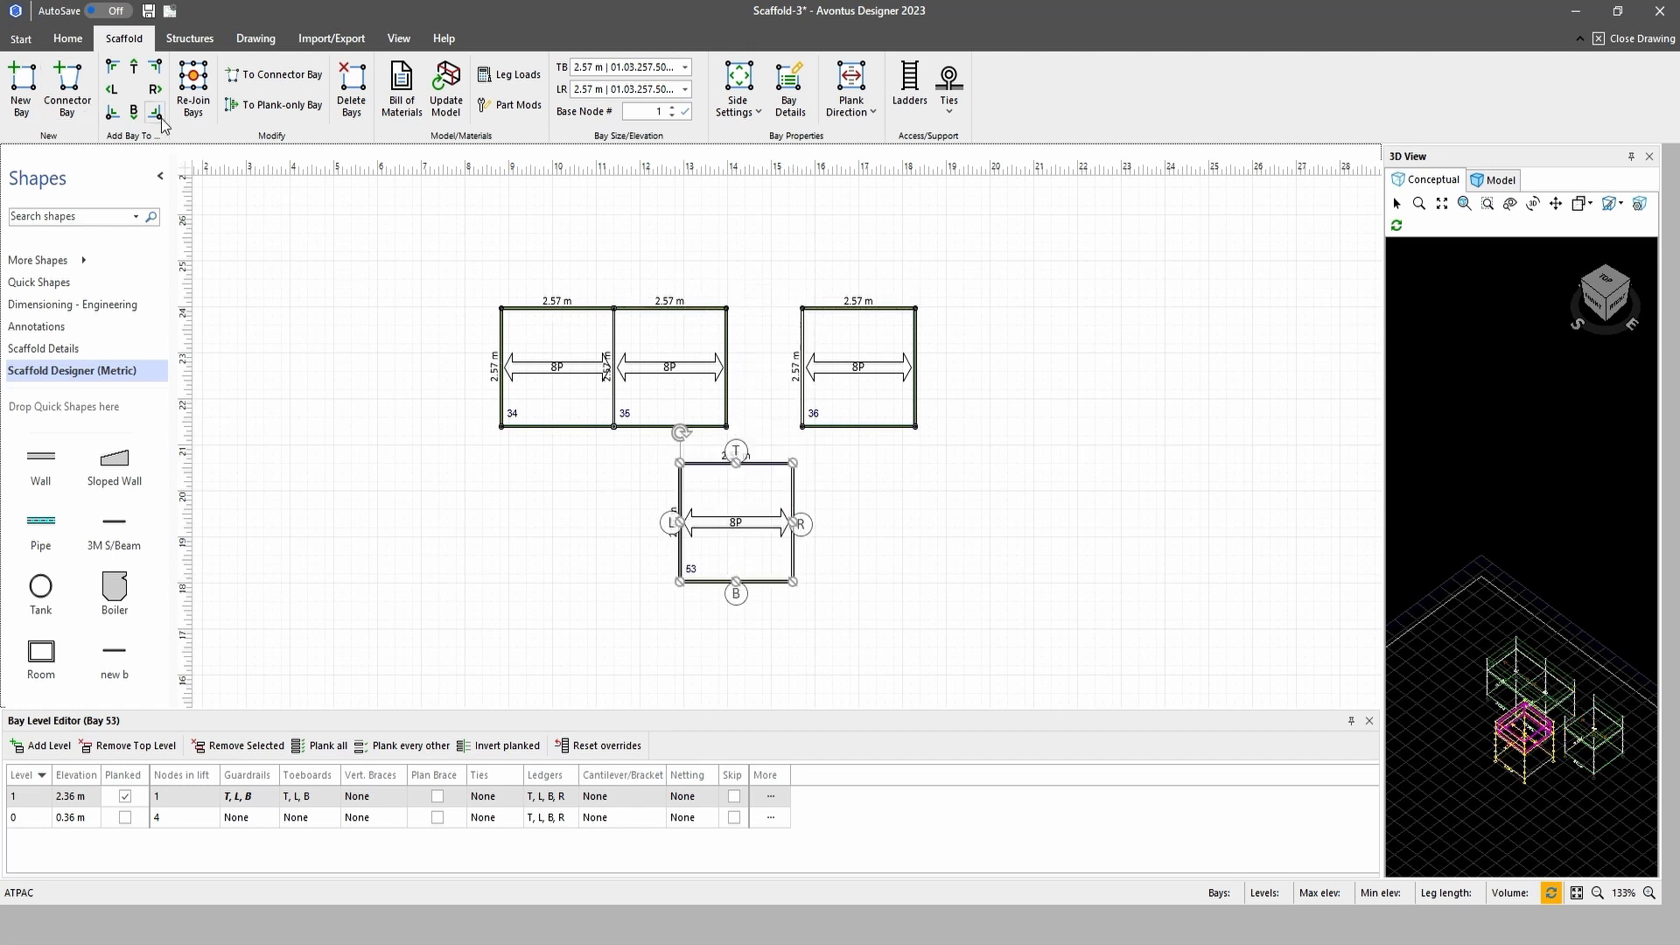
{"action": "left_click", "coordinate": [278, 77]}
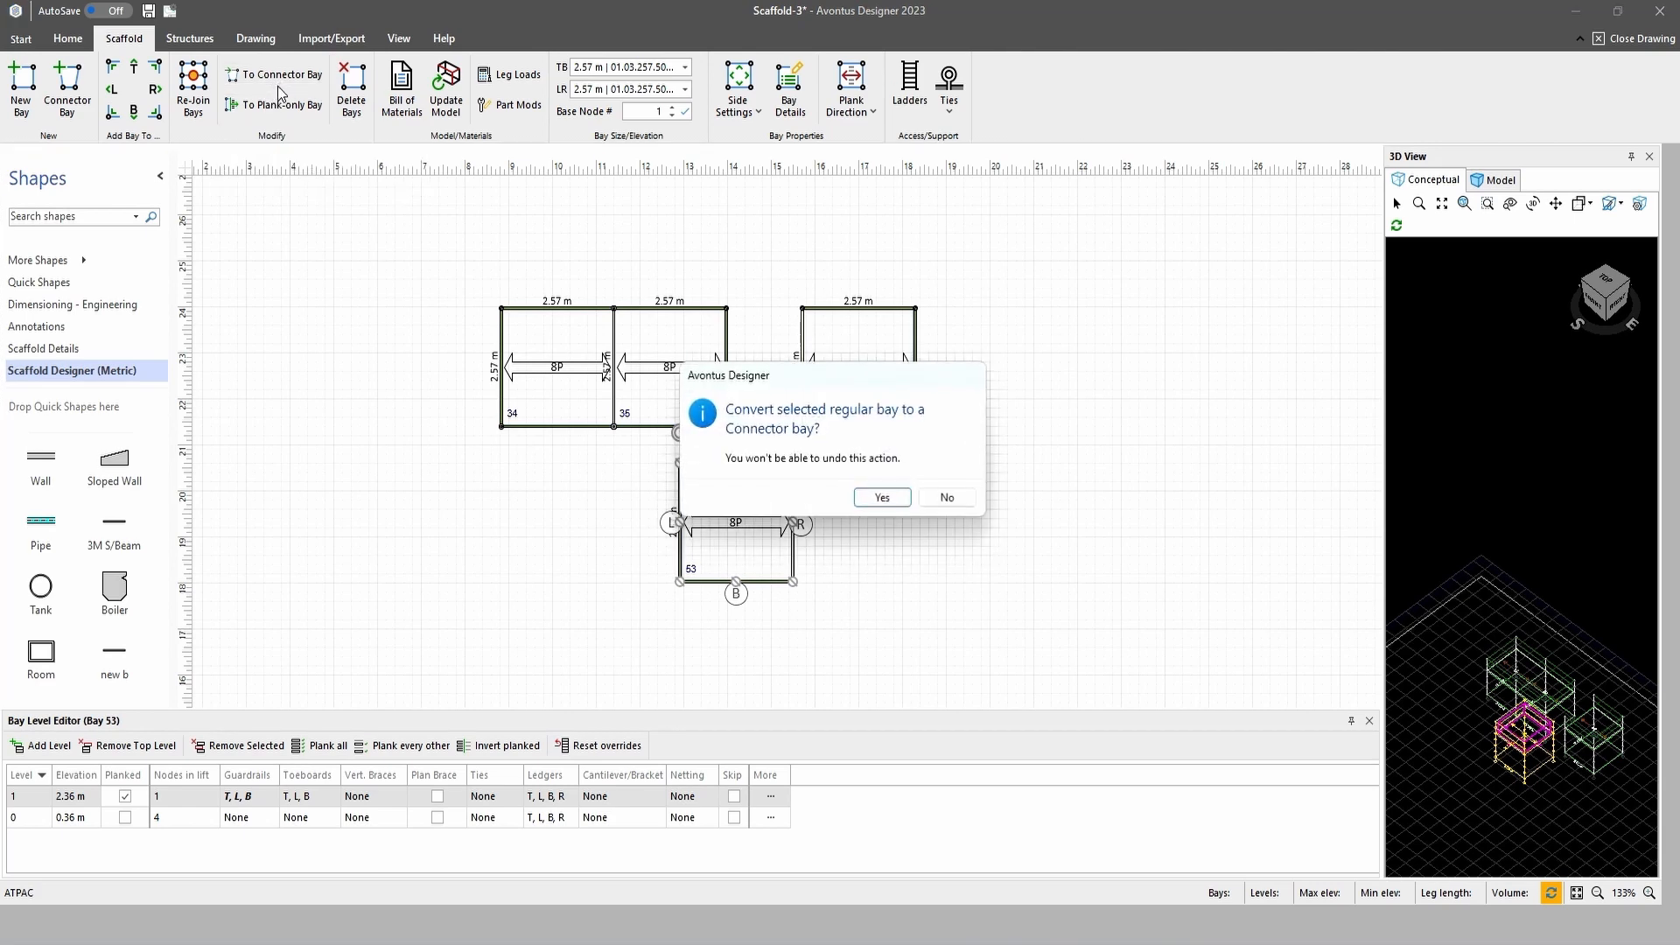
{"action": "left_click", "coordinate": [893, 500]}
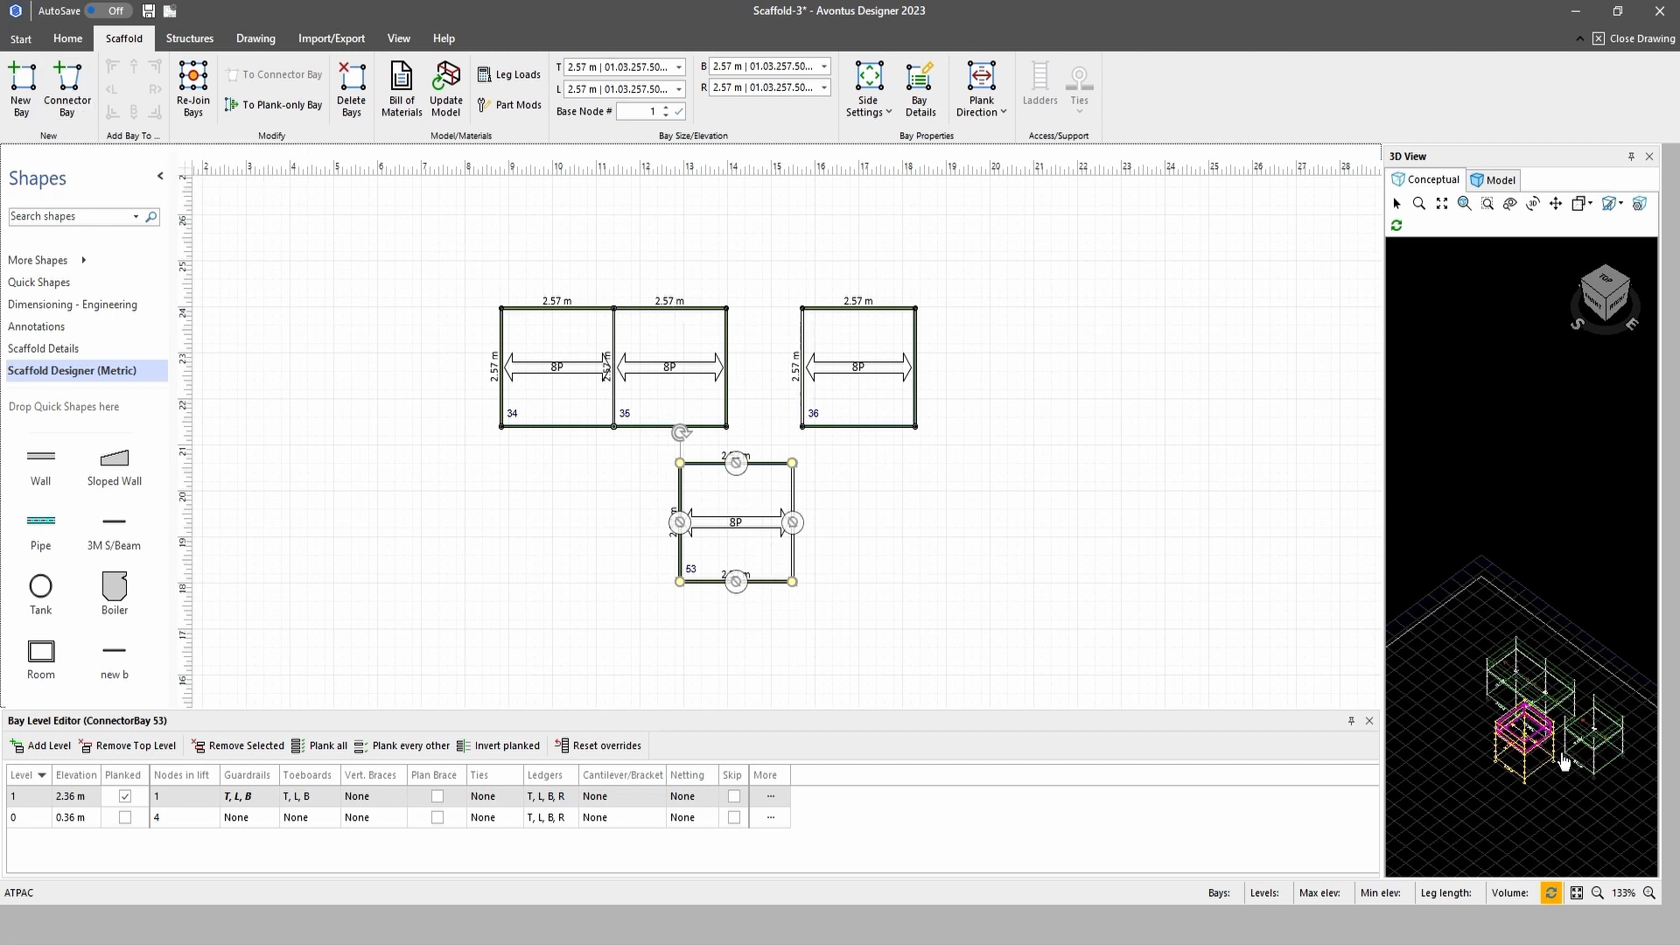
Move connector bay 53 against side L of bay 36 and snap its two other corners to bay 35
{"action": "left_click_drag", "start_coordinate": [750, 528], "coordinate": [752, 371]}
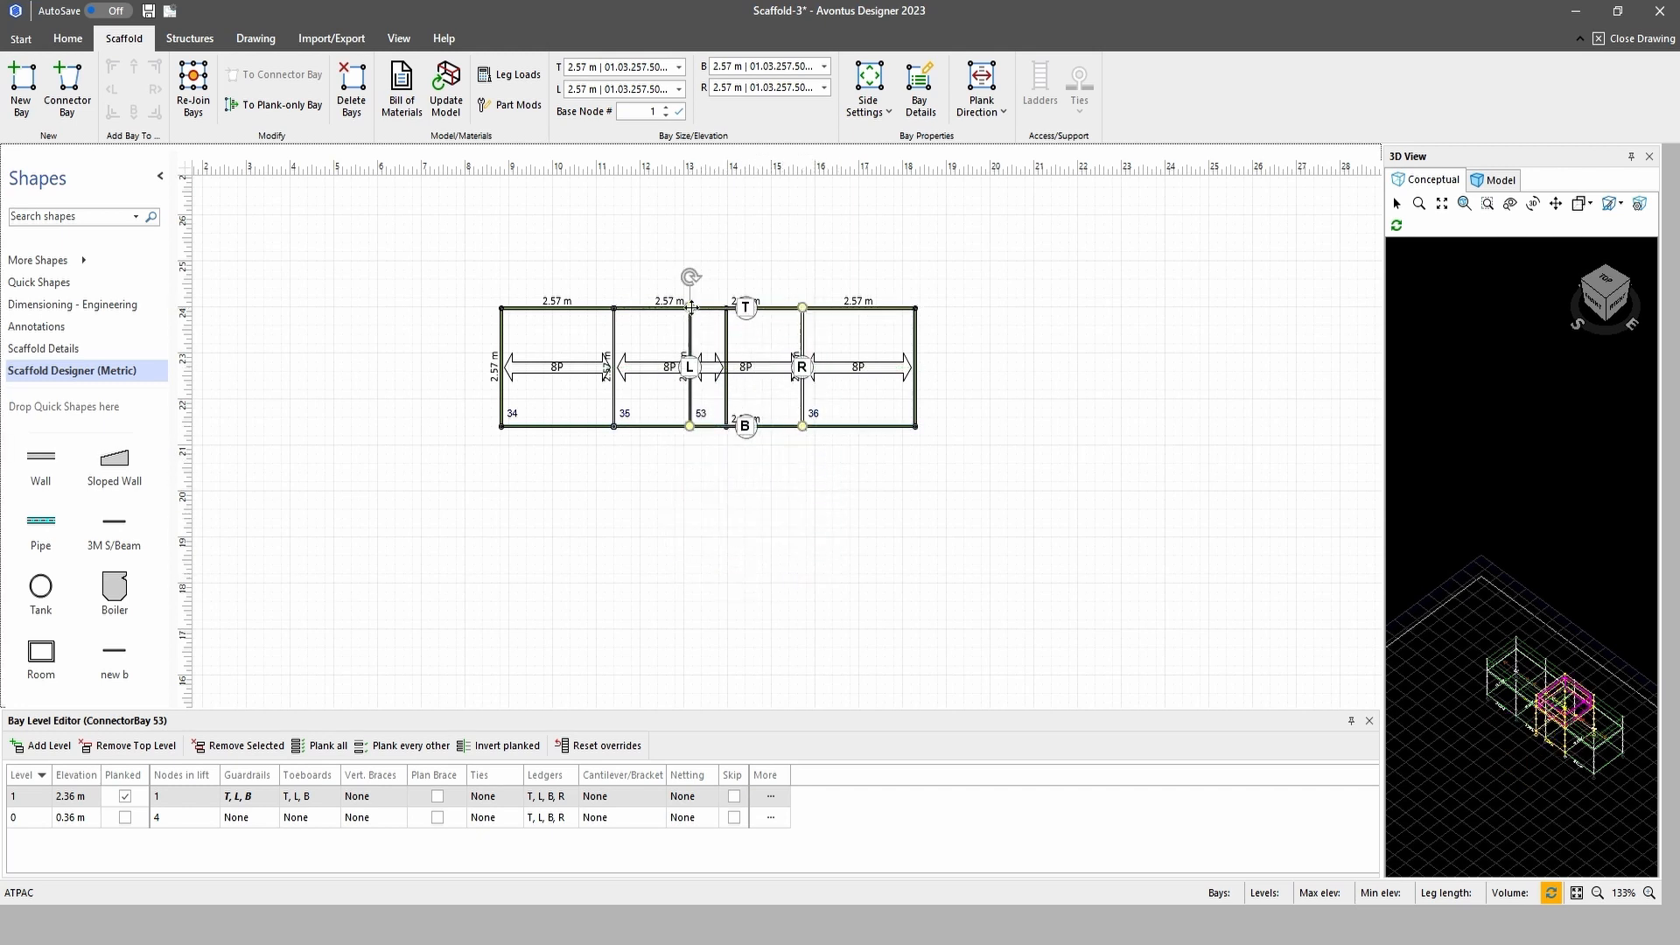
{"action": "left_click_drag", "start_coordinate": [690, 307], "coordinate": [726, 307]}
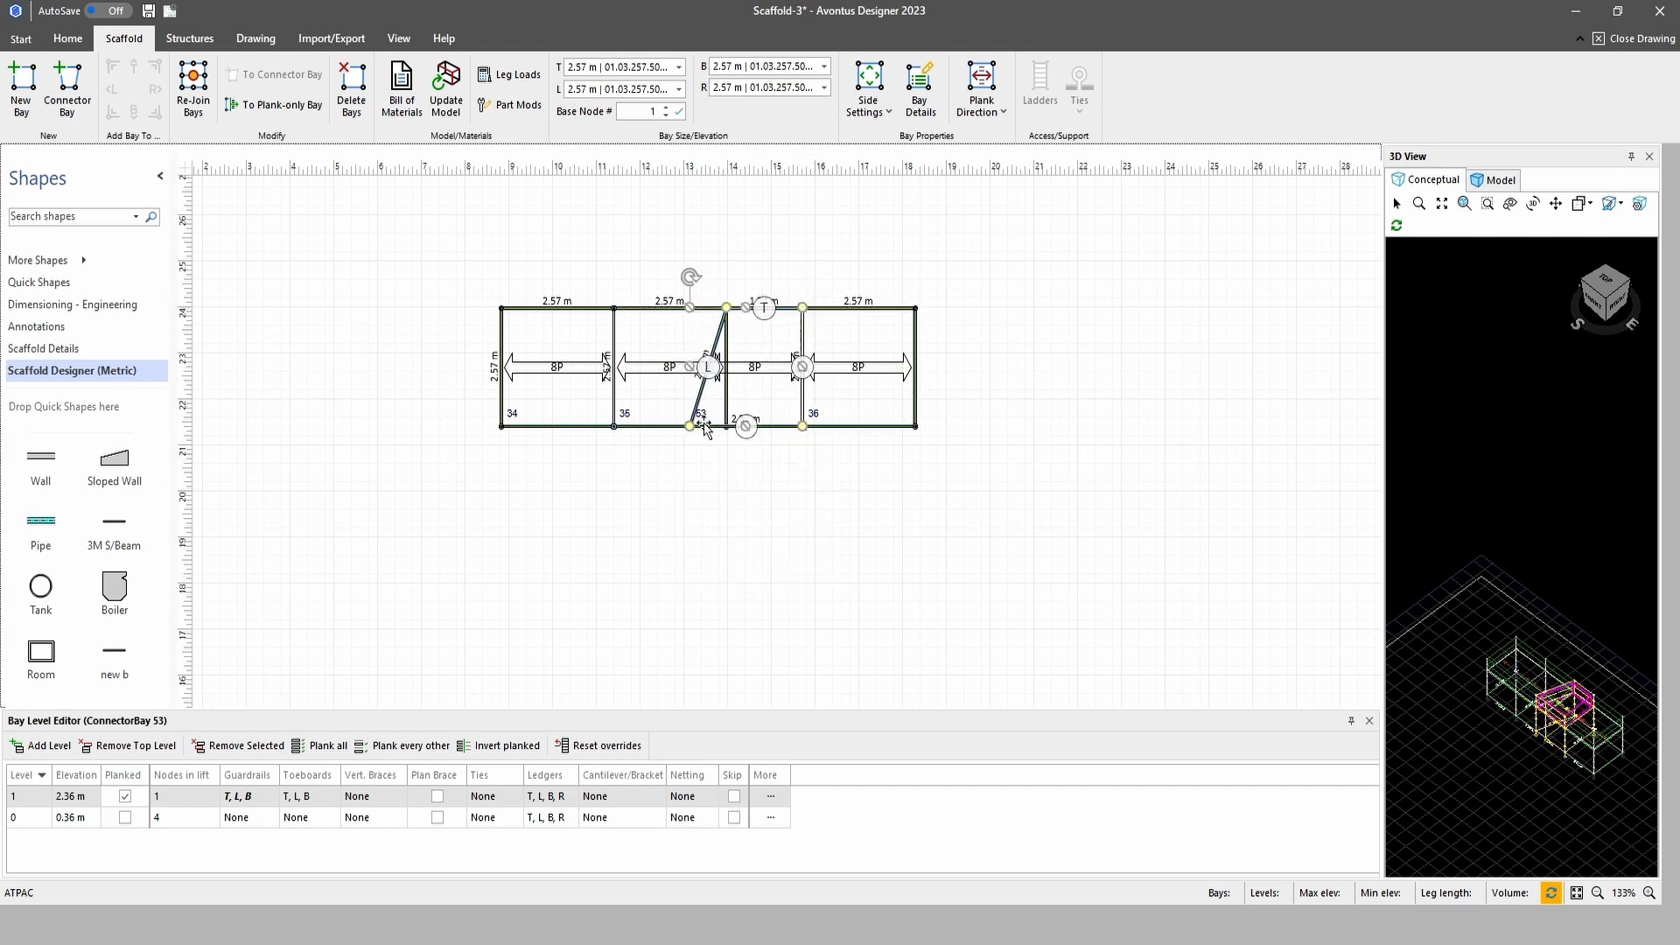
{"action": "left_click_drag", "start_coordinate": [690, 426], "coordinate": [727, 426]}
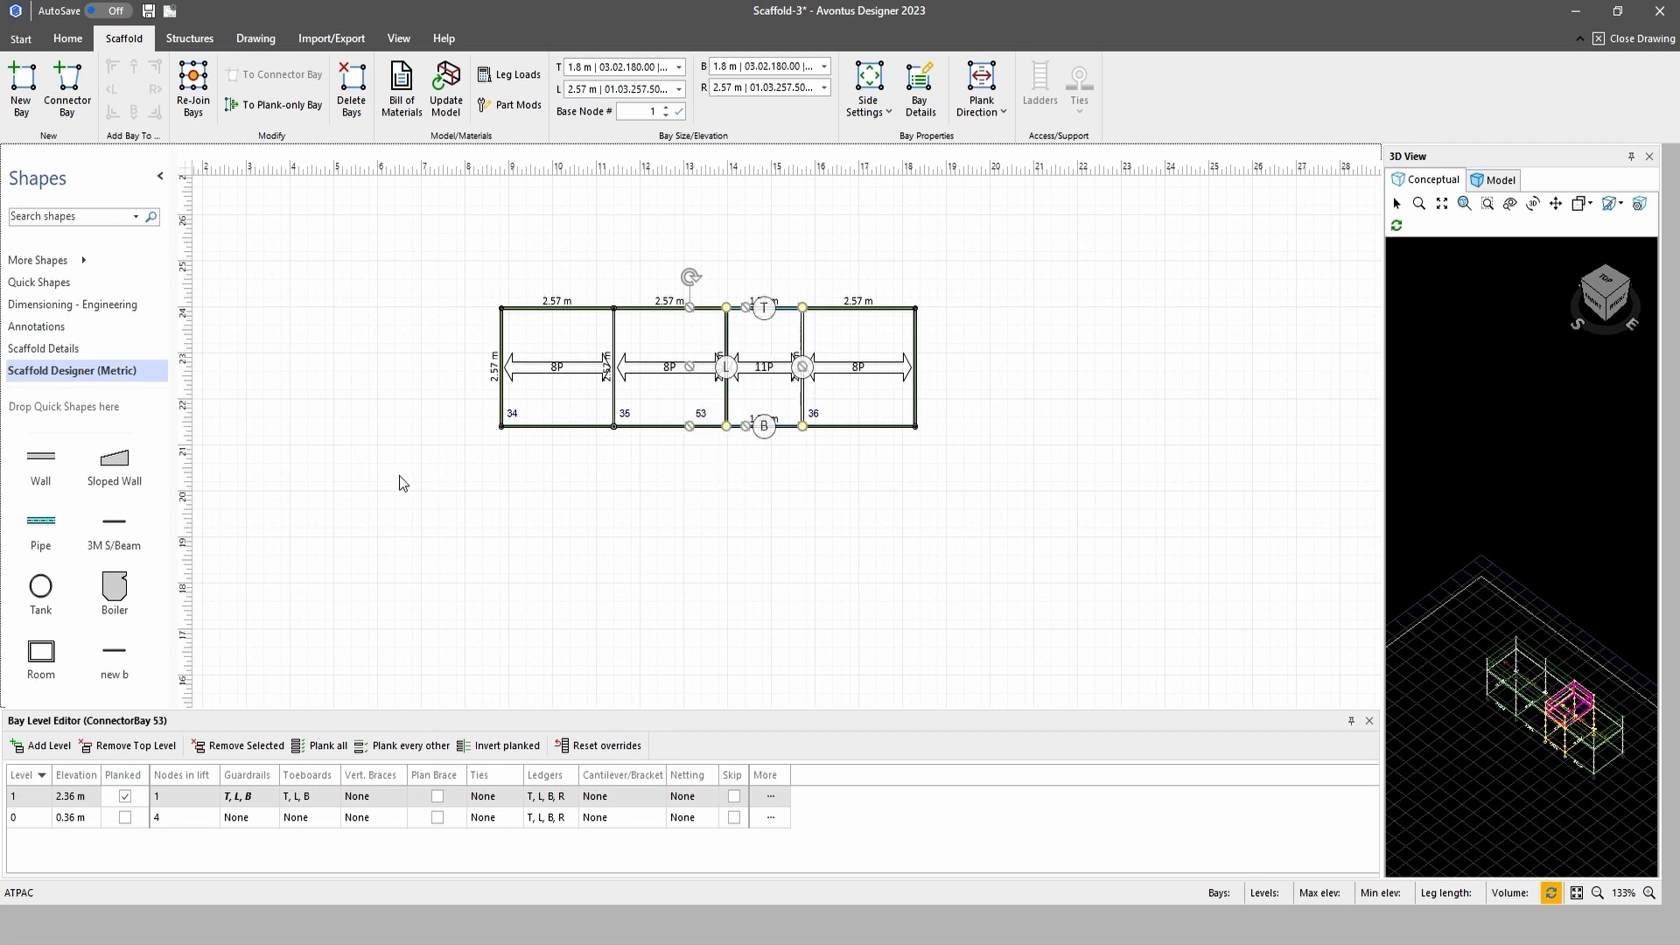
Re-join the whole row including connector bay 53 and display its built 3D model
{"action": "mouse_move", "coordinate": [399, 484]}
{"action": "left_mouse_down"}
{"action": "mouse_move", "coordinate": [1033, 203]}
{"action": "mouse_move", "coordinate": [1046, 228]}
{"action": "left_mouse_up"}
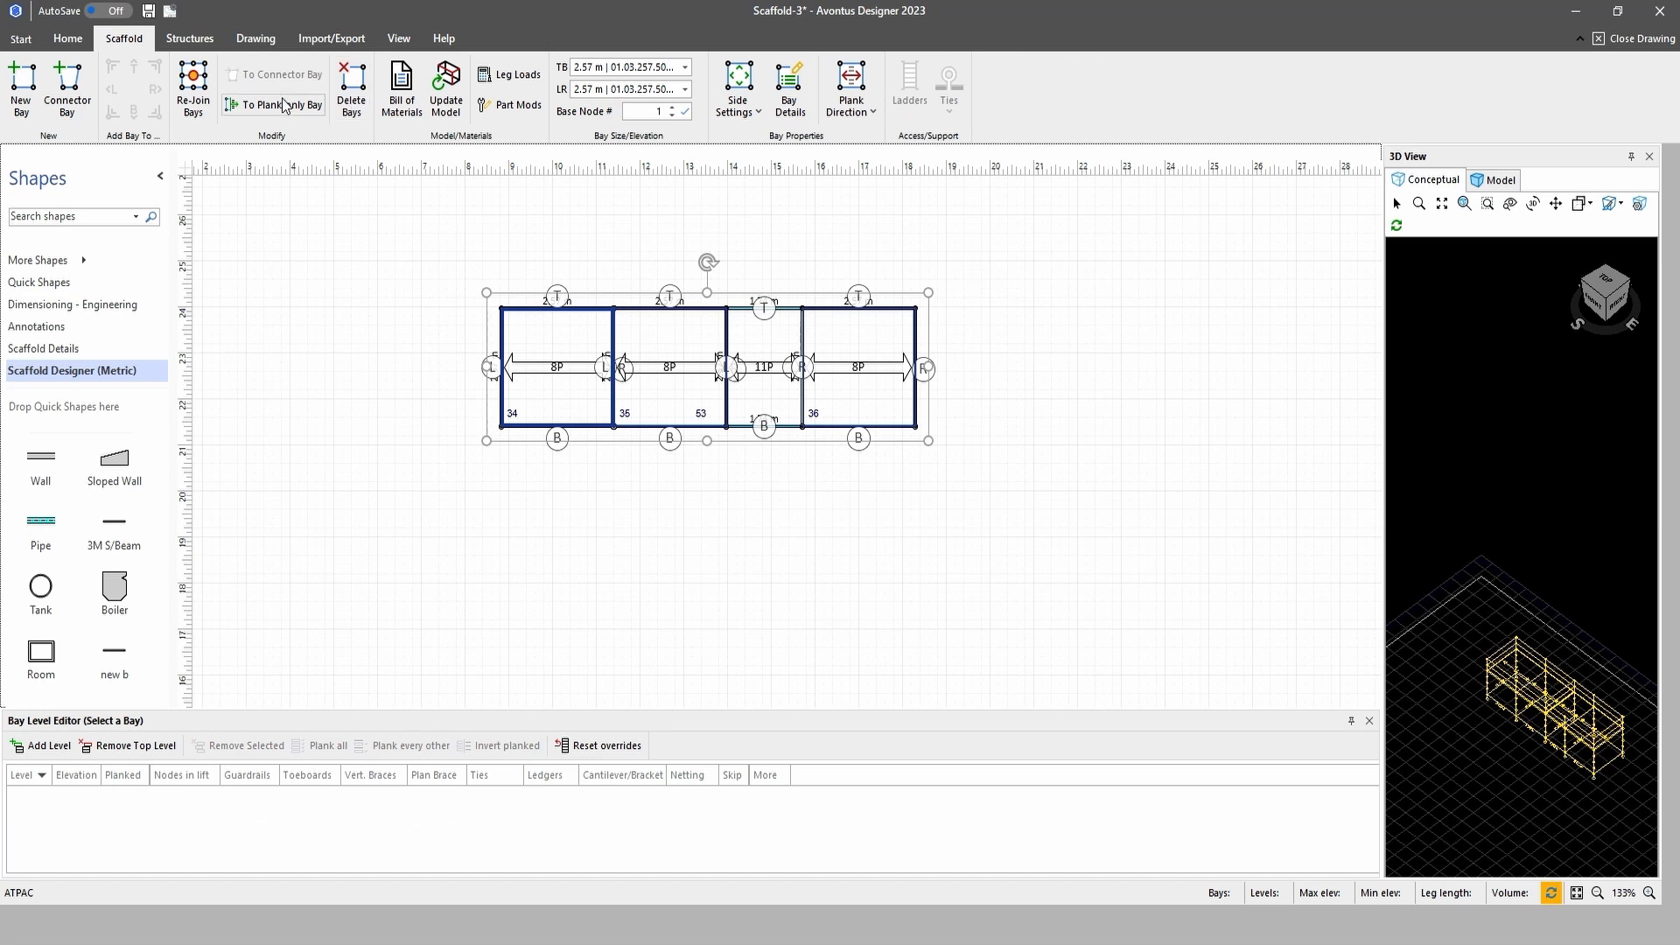
{"action": "left_click", "coordinate": [196, 98]}
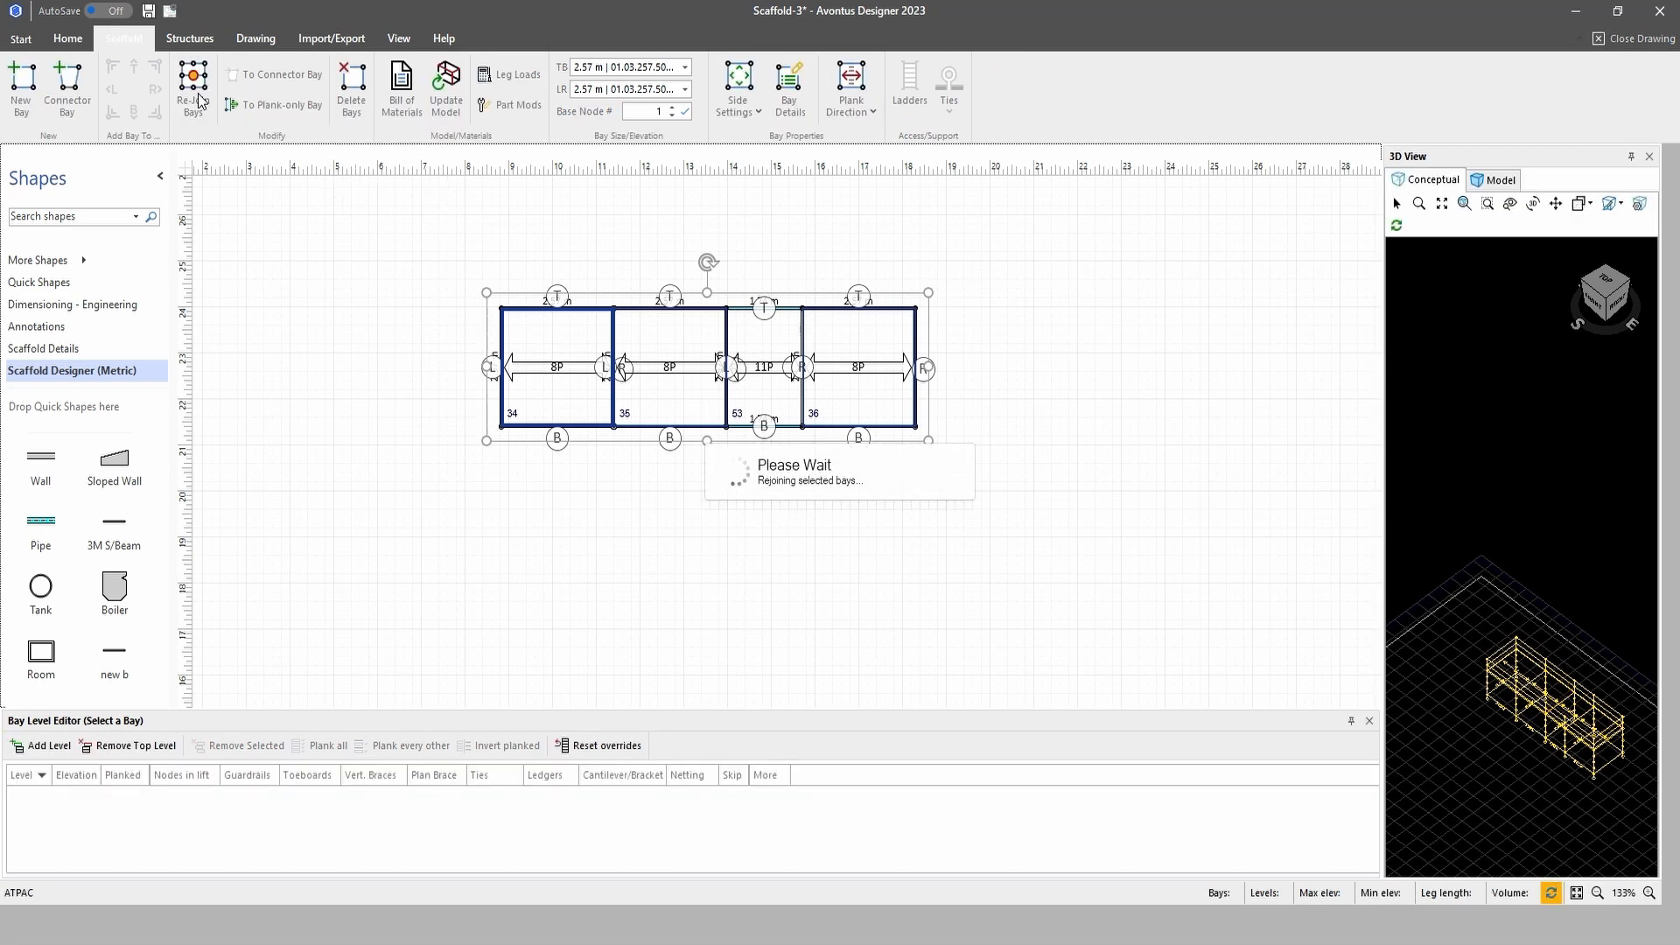
{"action": "left_click", "coordinate": [1501, 181]}
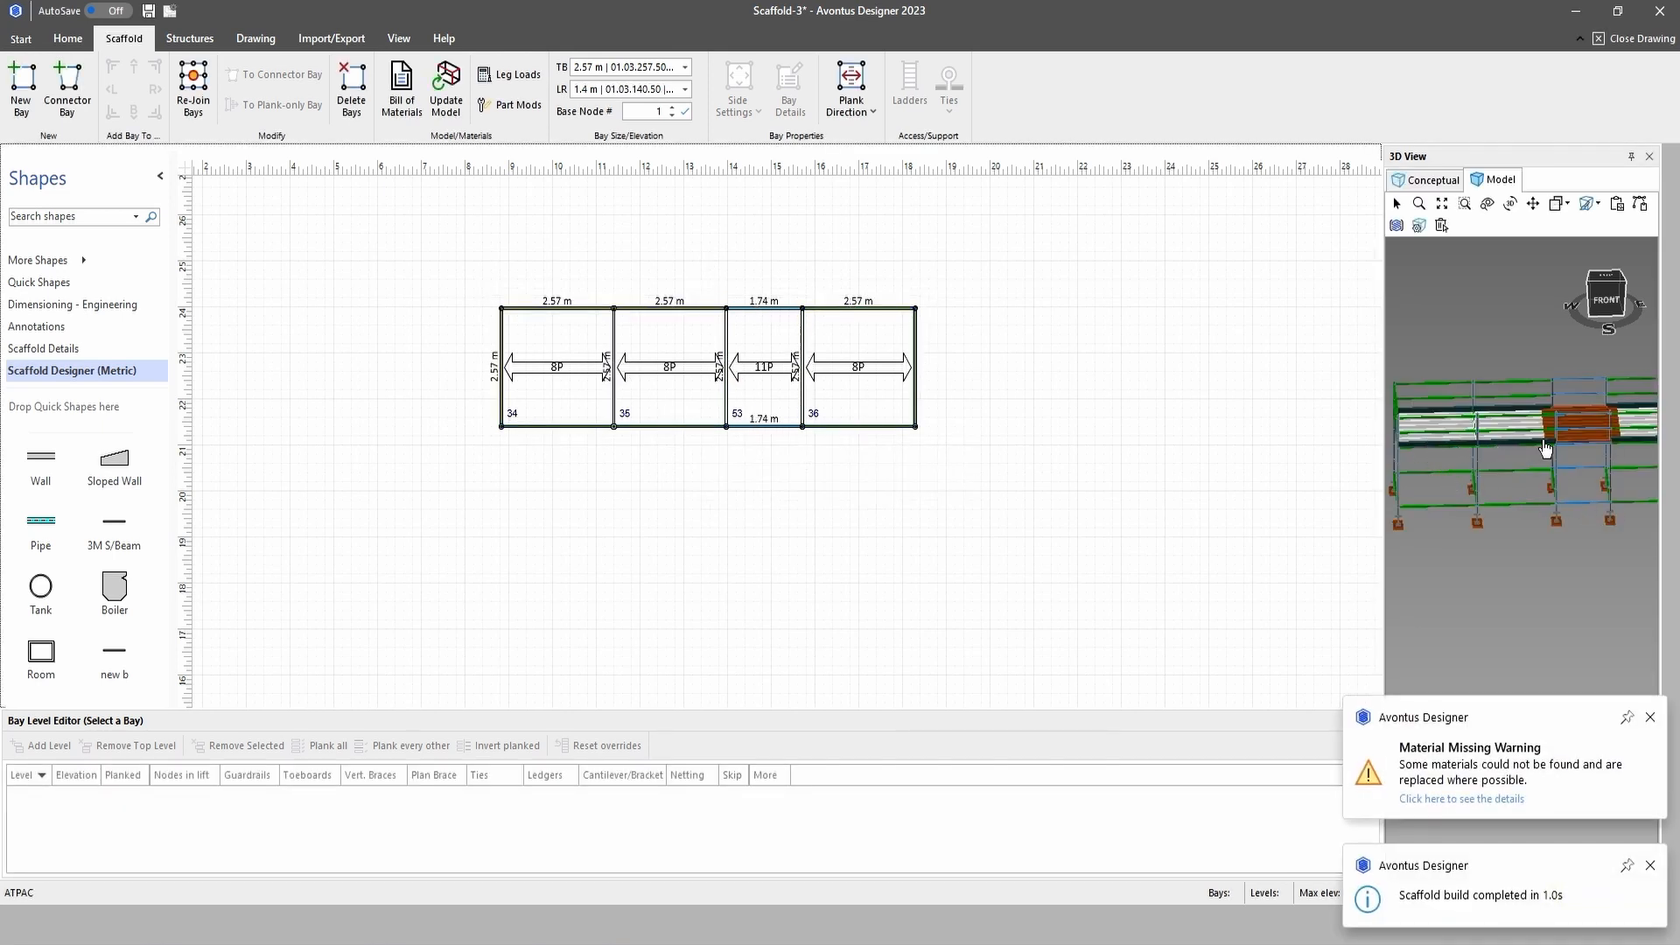
{"action": "scroll", "coordinate": [1557, 521], "scroll_direction": "down", "scroll_amount": 3}
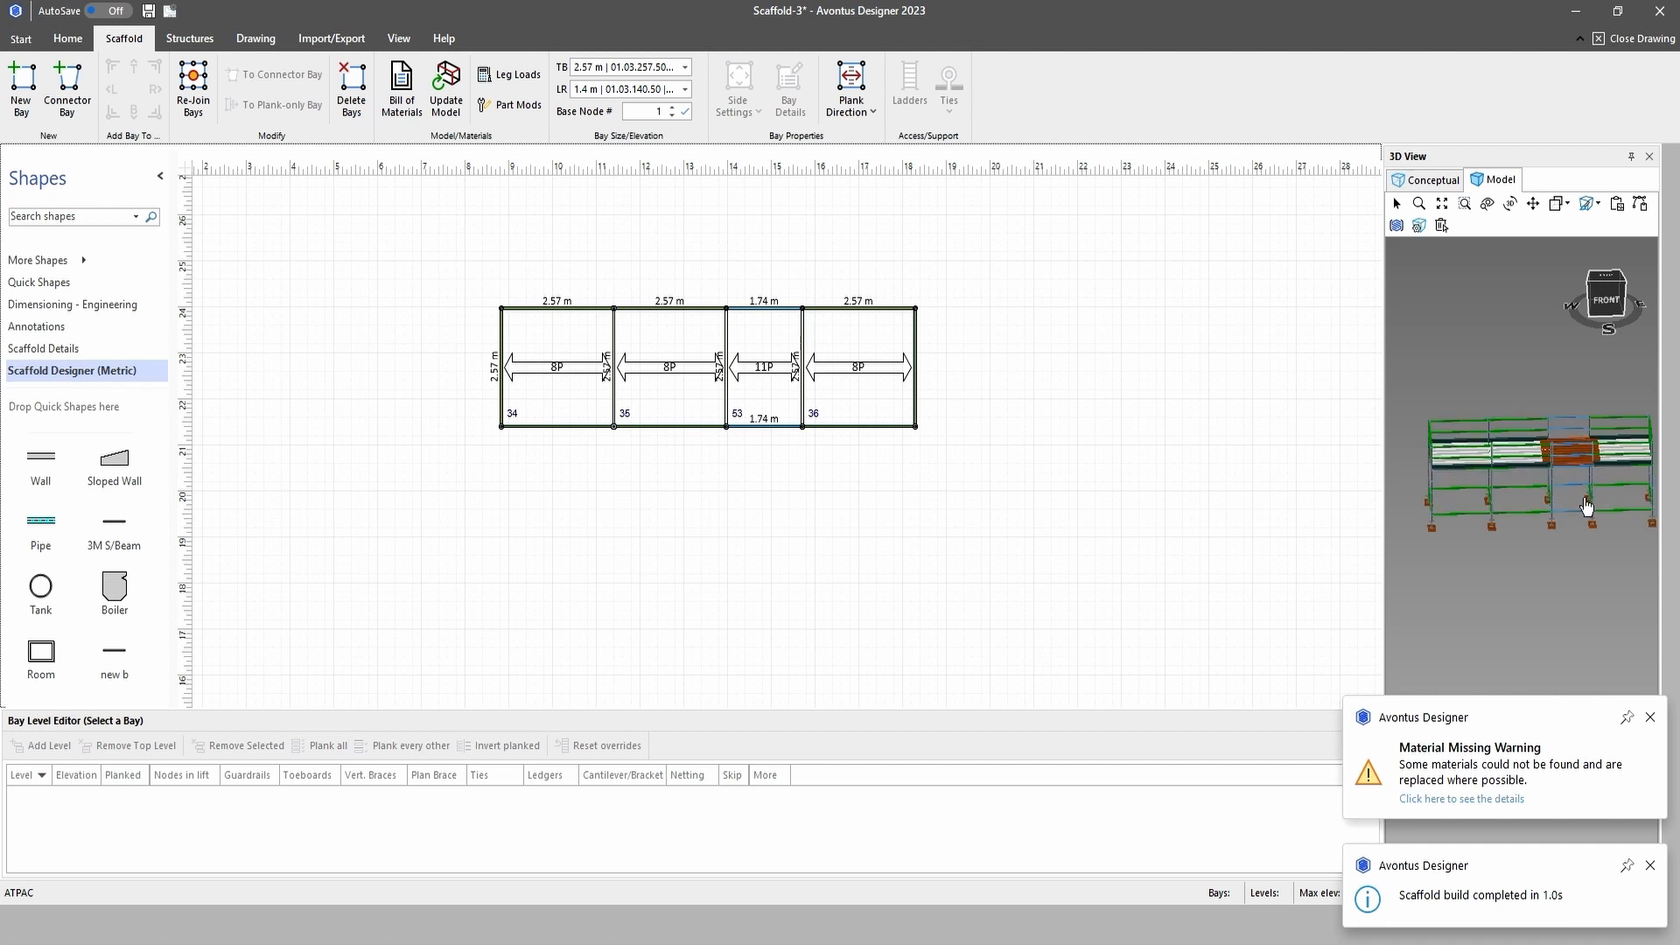
{"action": "mouse_move", "coordinate": [754, 397]}
{"action": "mouse_move", "coordinate": [757, 366]}
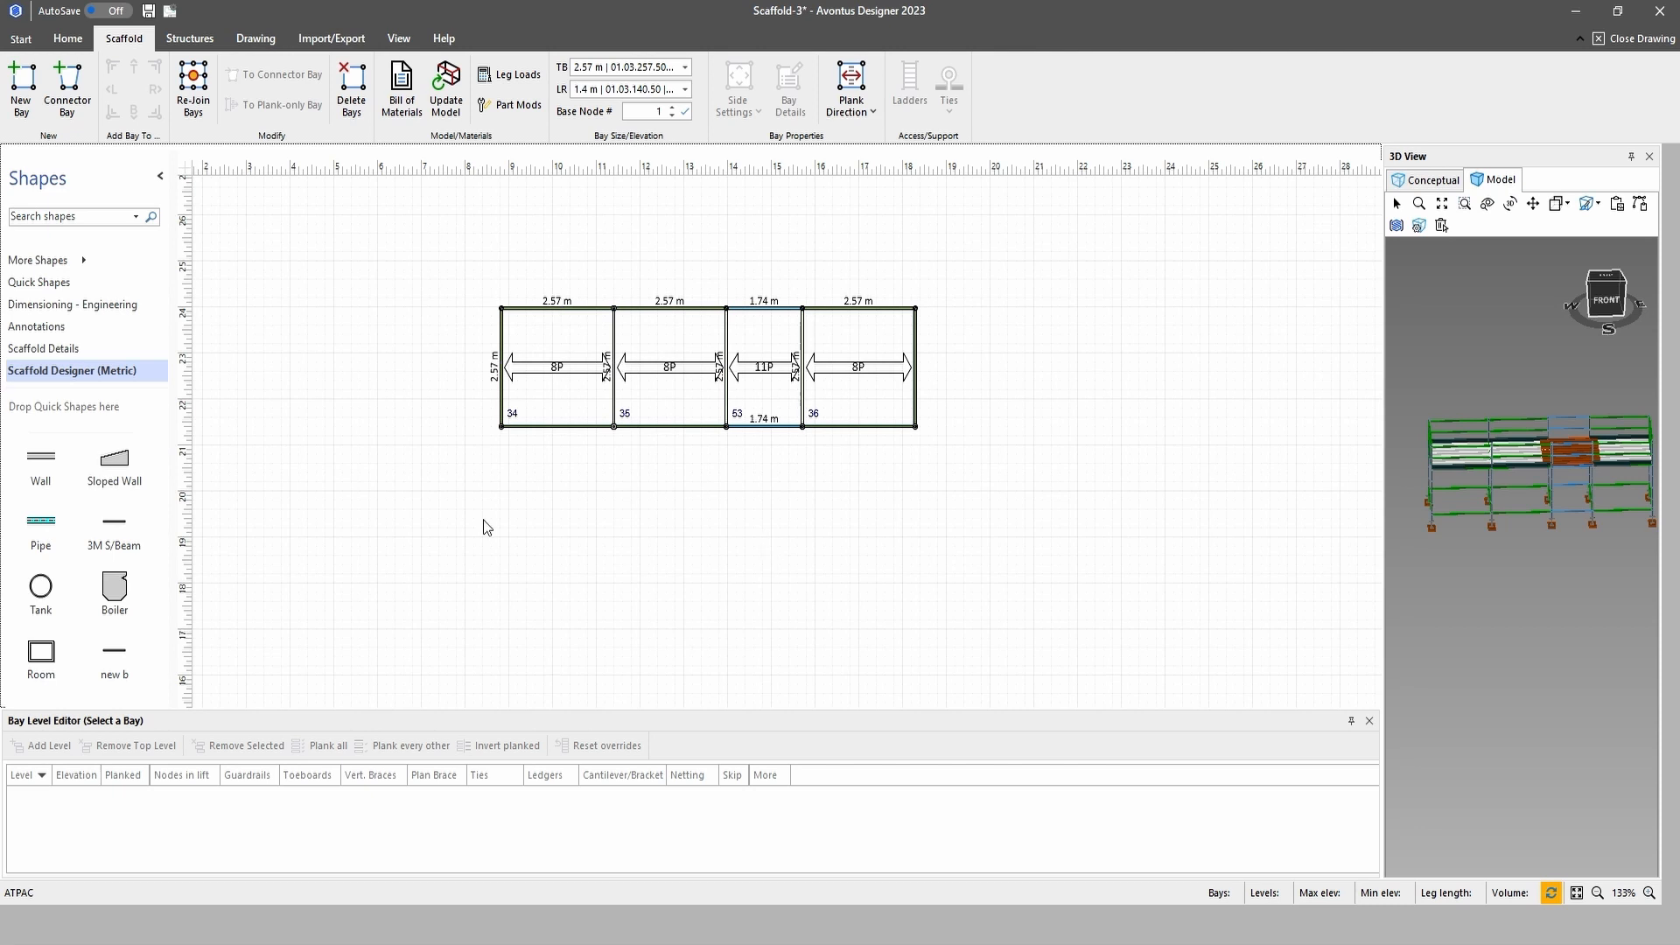
Turn the row around a corner by adding bays at the B/R corner of bay 36
{"action": "left_click", "coordinate": [887, 373]}
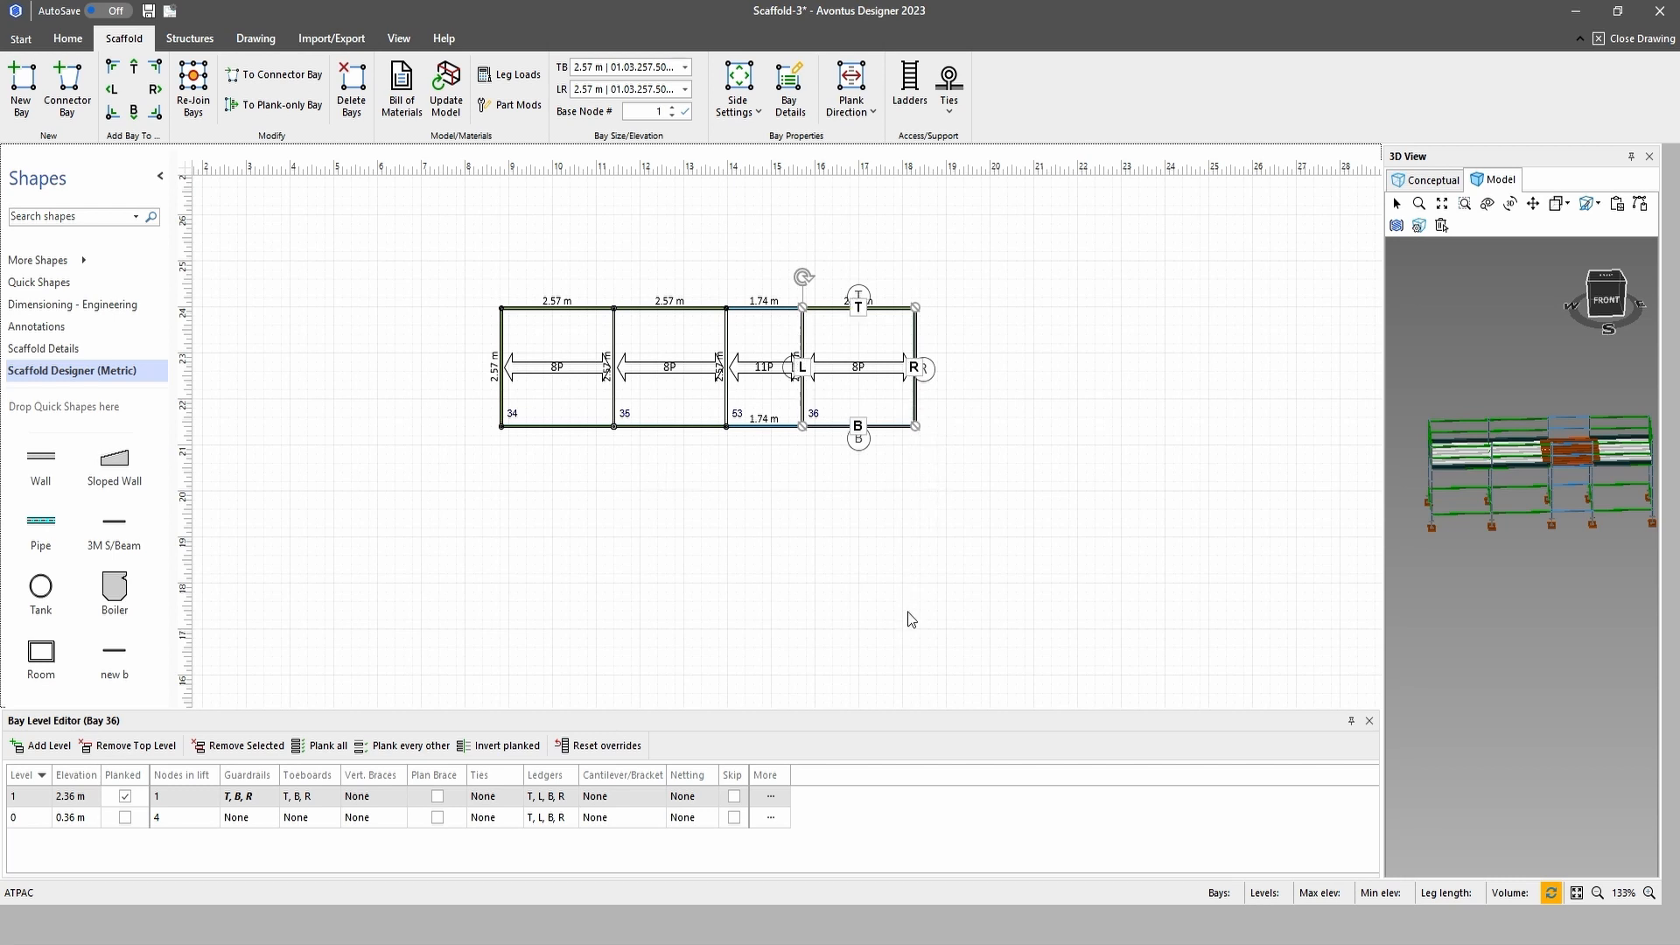
{"action": "left_click", "coordinate": [156, 112]}
{"action": "left_click", "coordinate": [914, 425]}
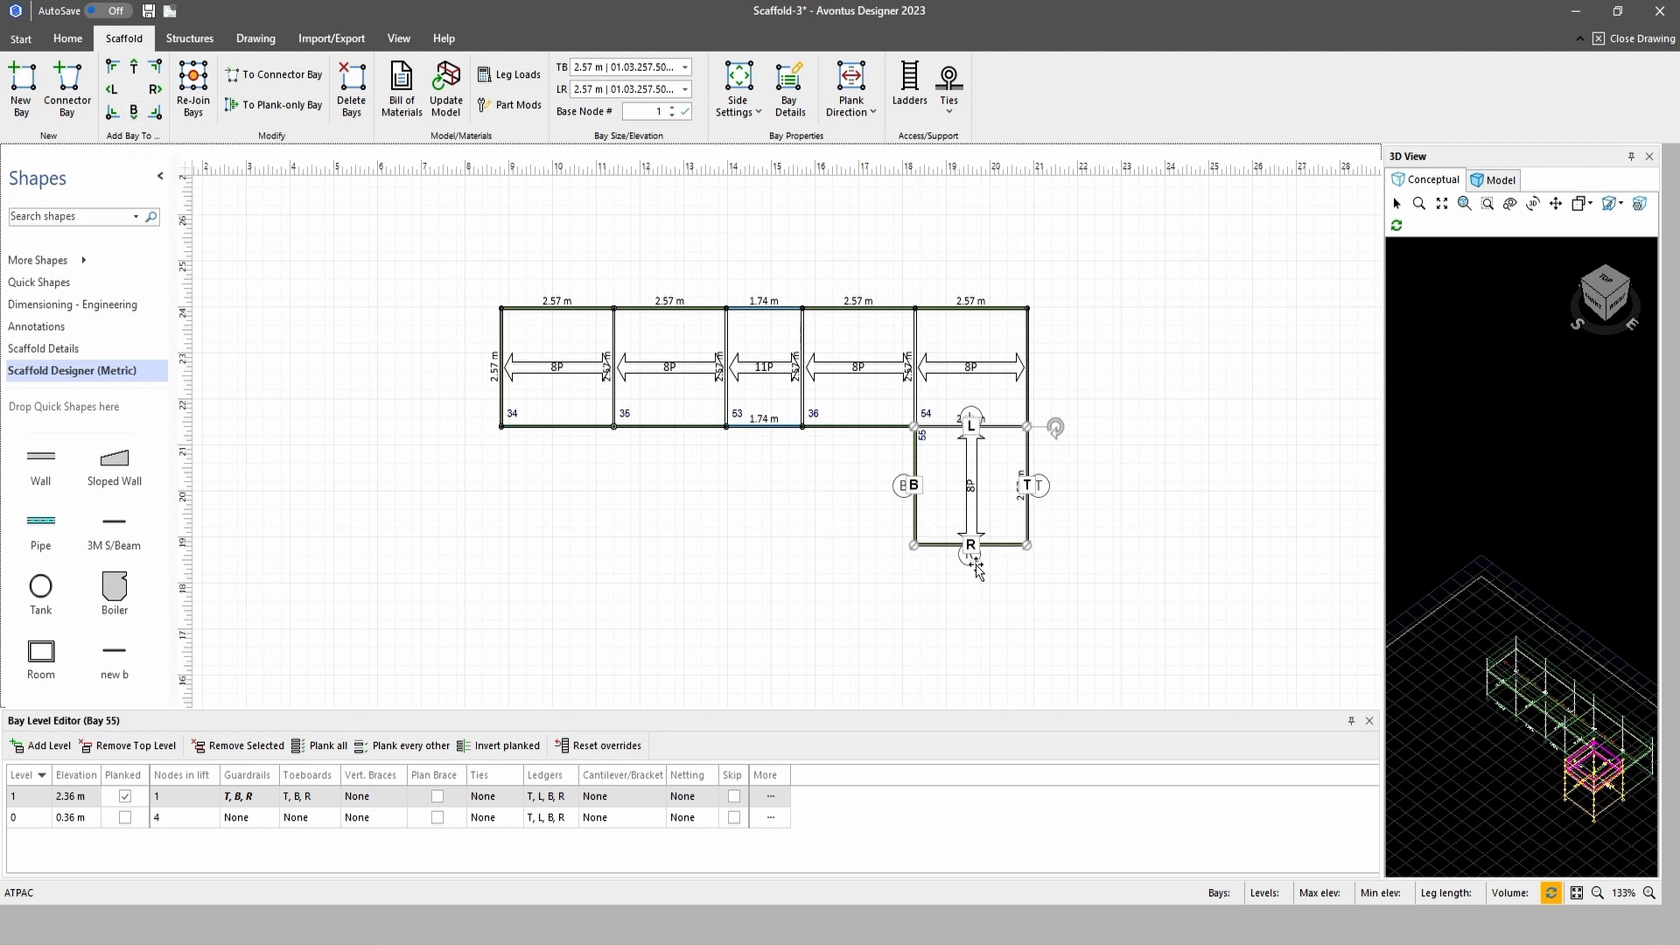
Extend the new leg with a bay on side R of bay 55 and add another turn at that bay's B/R corner
{"action": "left_click", "coordinate": [152, 90]}
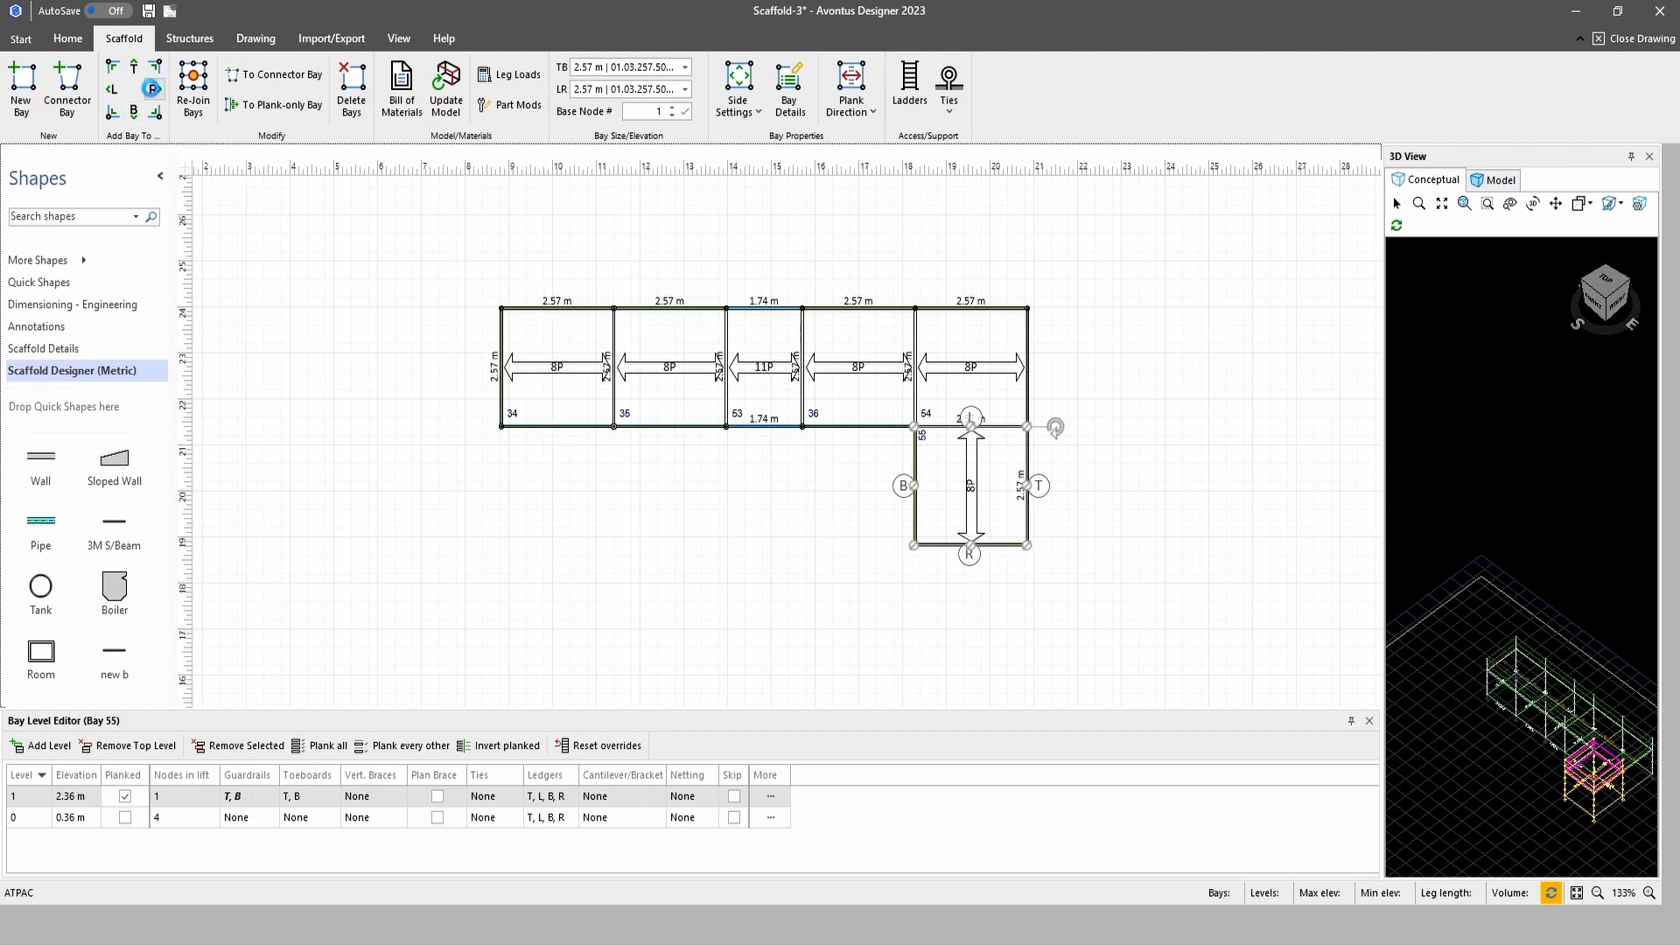
{"action": "left_click", "coordinate": [113, 119]}
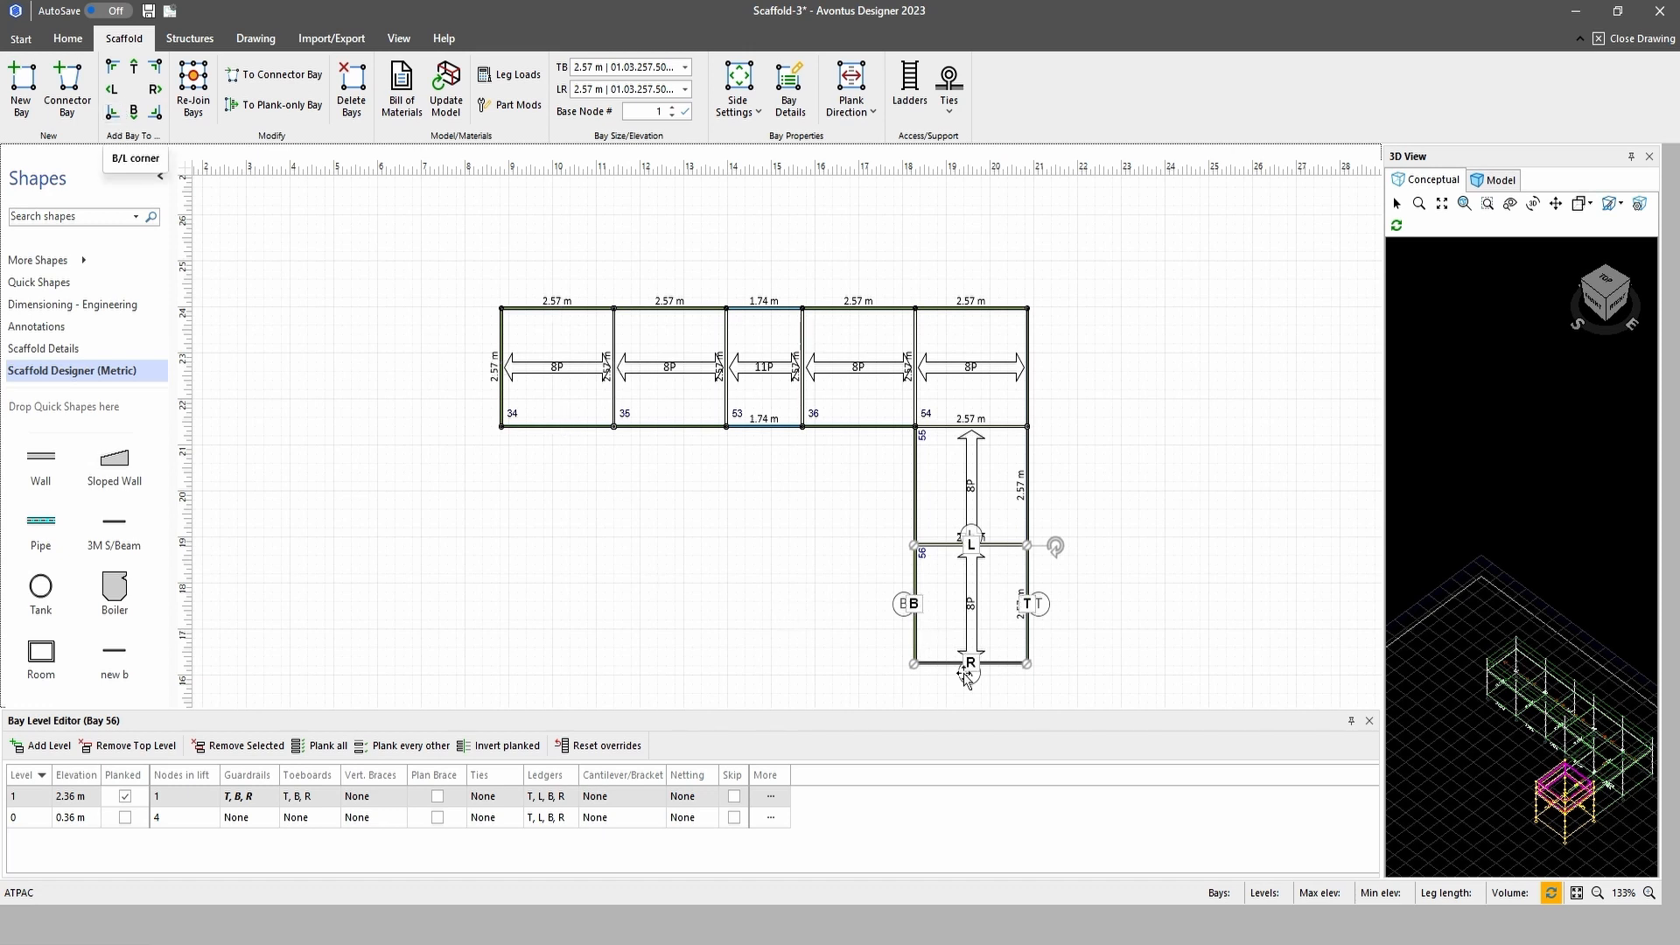
{"action": "left_click", "coordinate": [155, 113]}
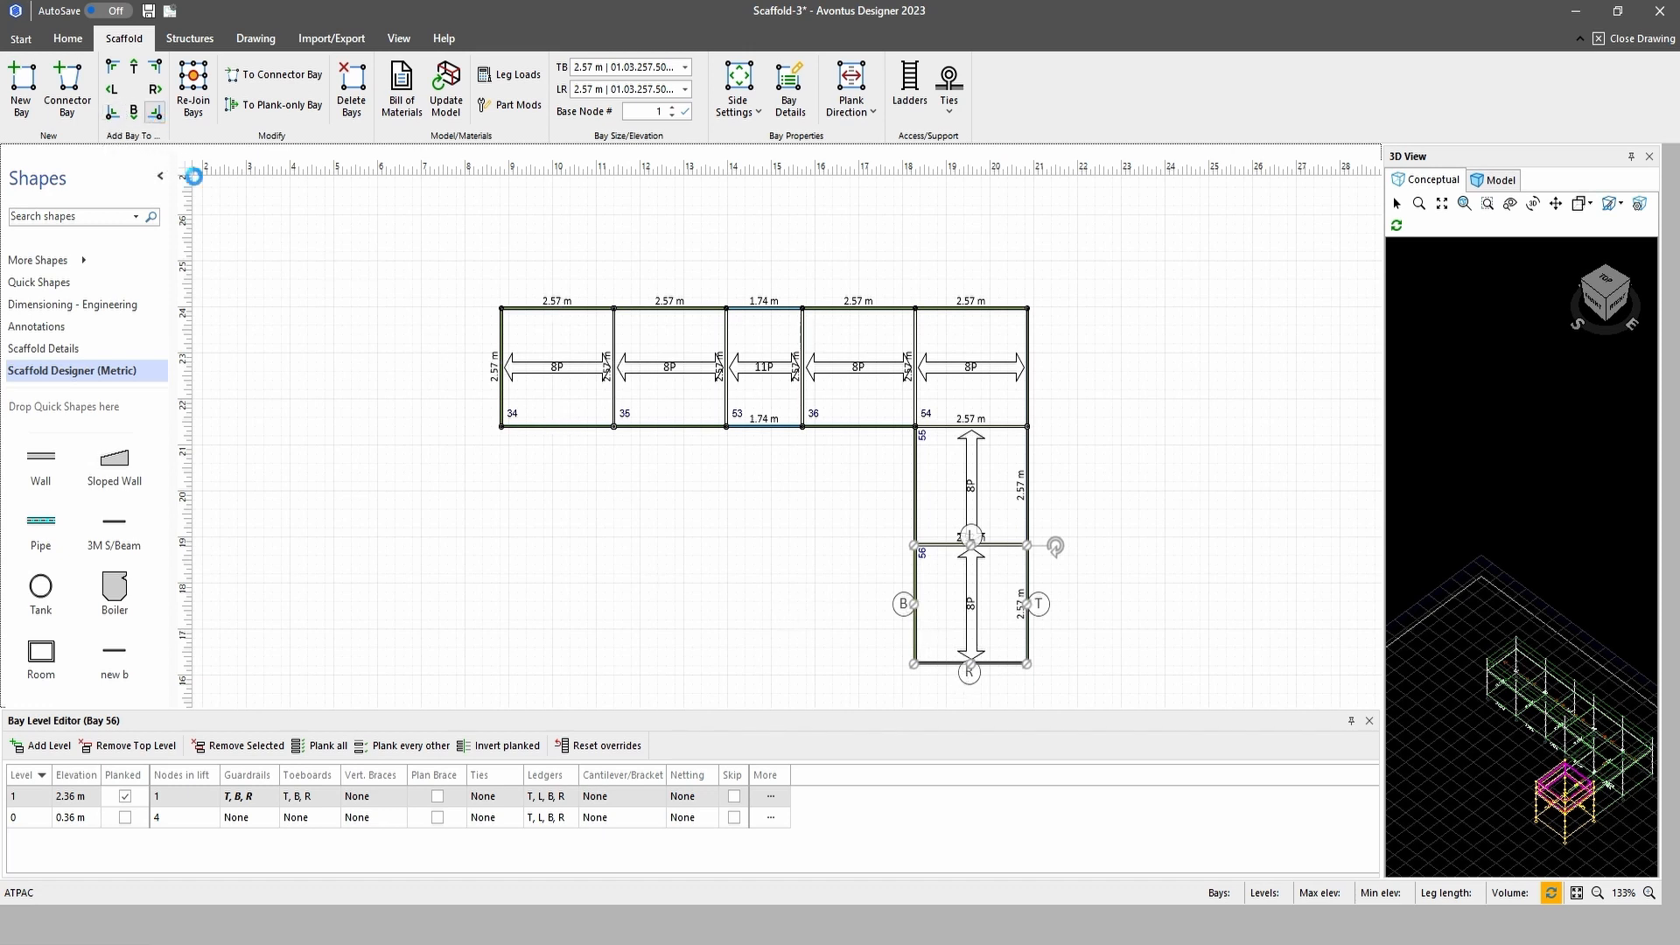